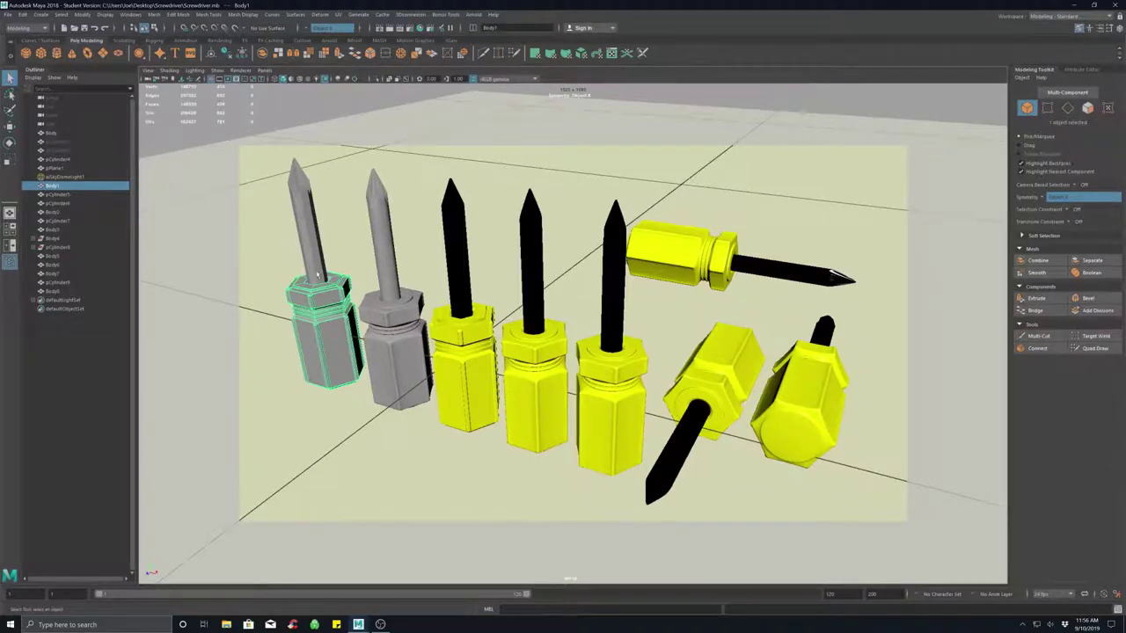
Inspect the handles and shafts of the two grey screwdrivers by selecting each part in turn.
alt+drag(380, 347, 415, 378)
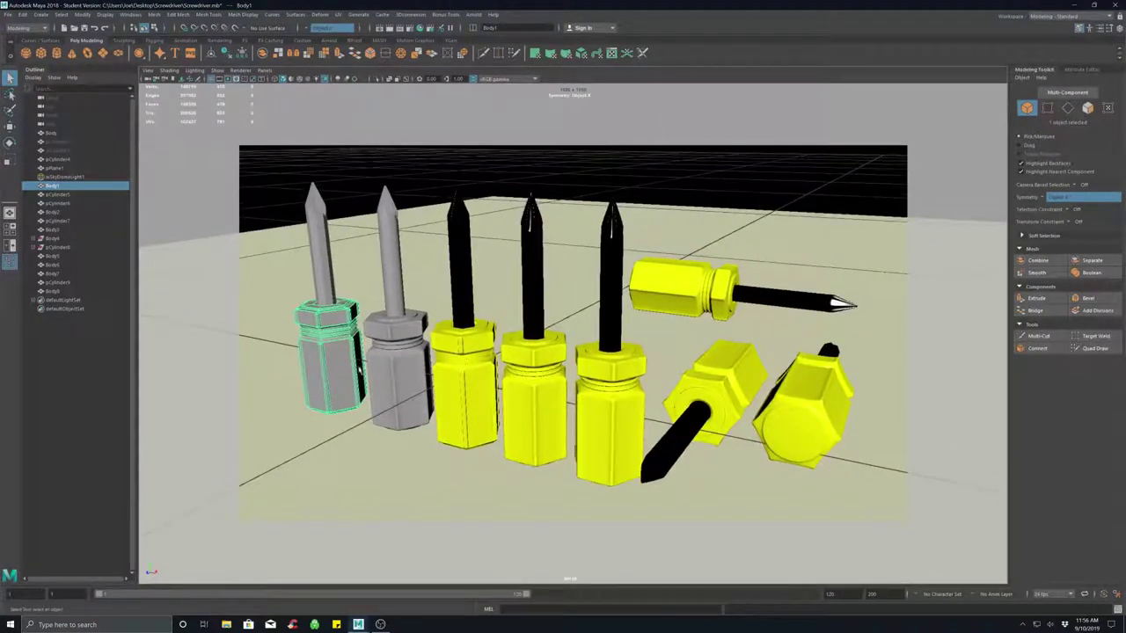
click(324, 273)
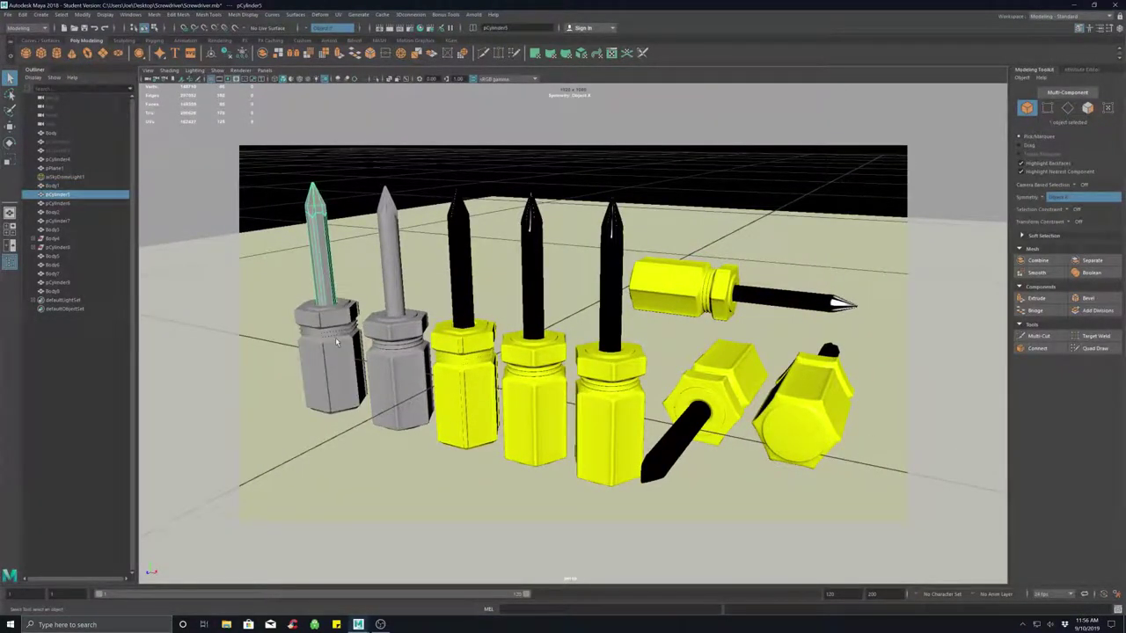
click(333, 335)
click(325, 283)
click(331, 327)
click(331, 297)
click(387, 358)
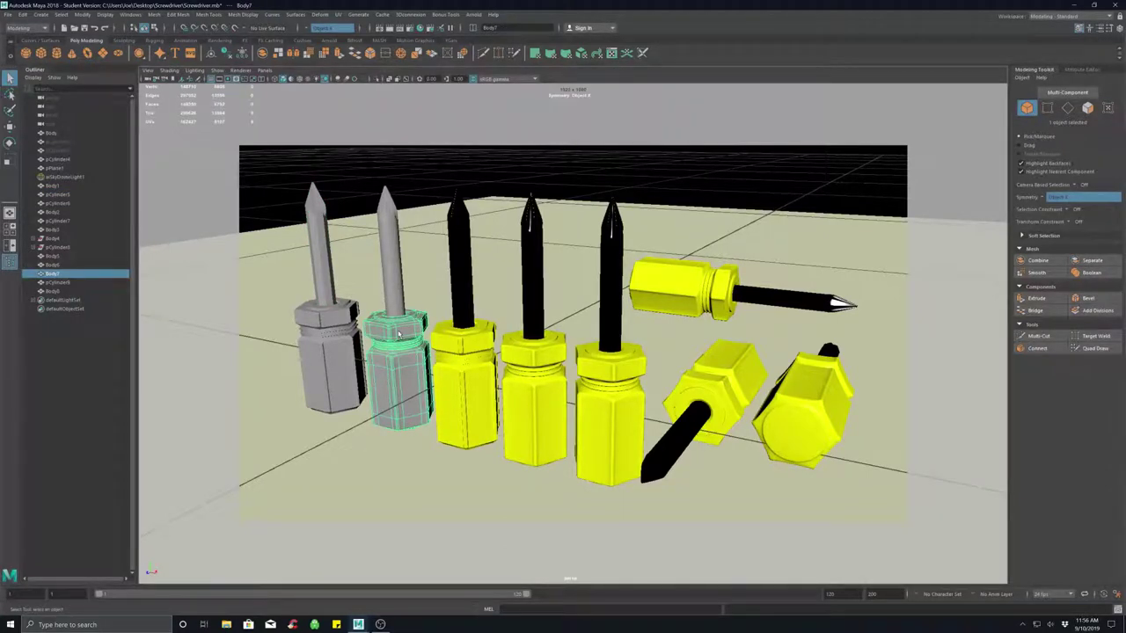
click(397, 295)
click(412, 365)
click(401, 303)
Inspect the handles and shafts of the first two upright yellow screwdrivers by selecting each part in turn.
click(456, 371)
click(458, 321)
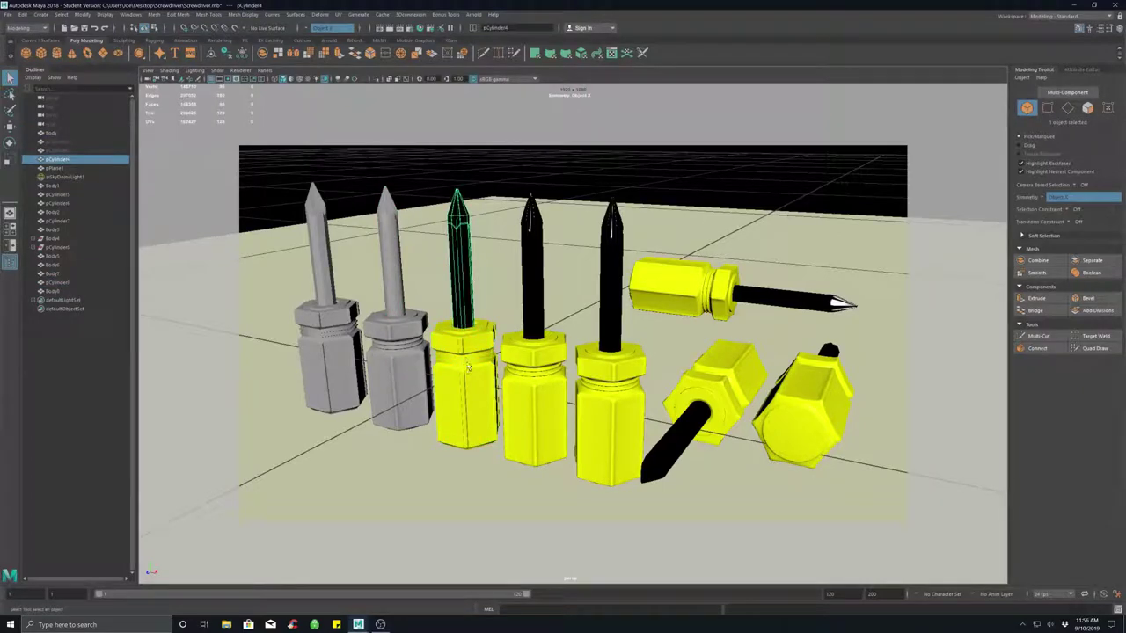
click(468, 372)
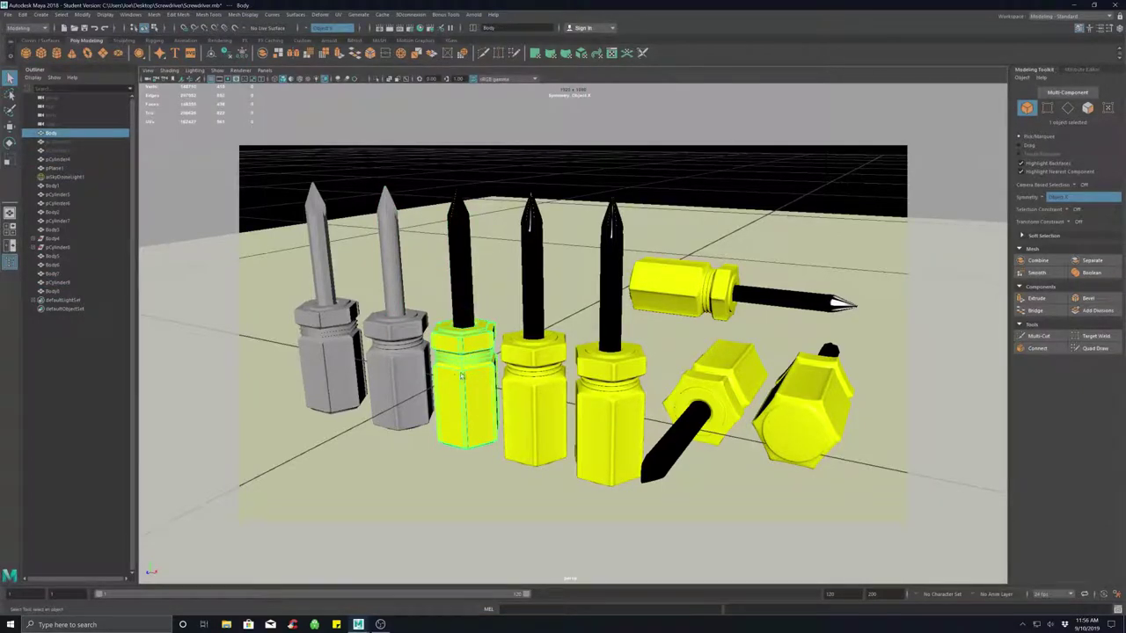
click(460, 322)
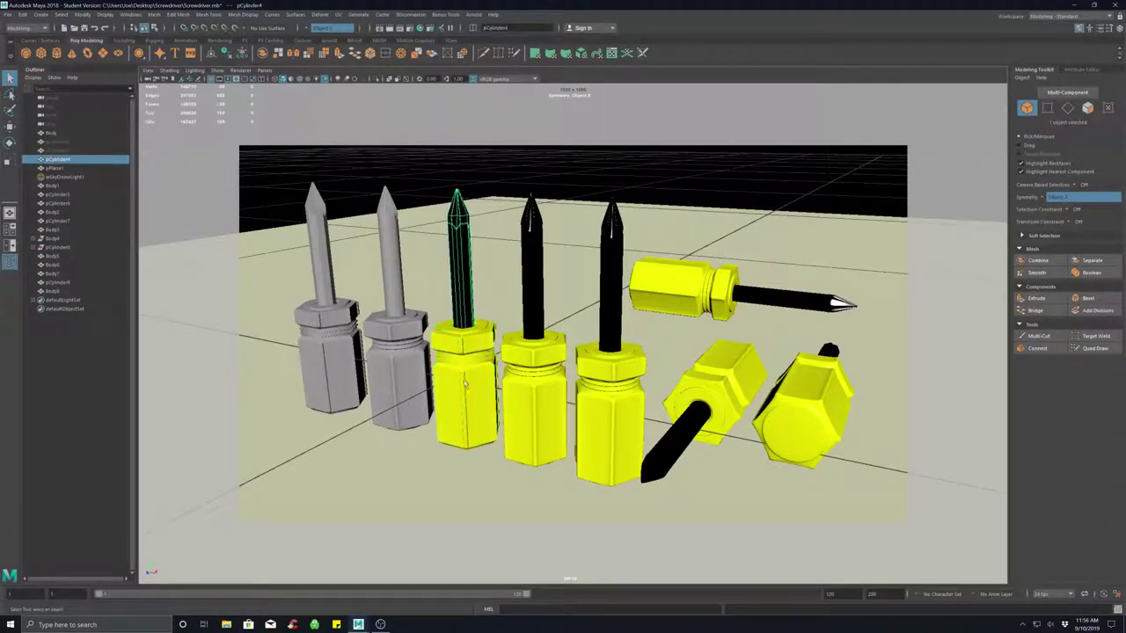
click(465, 387)
click(466, 337)
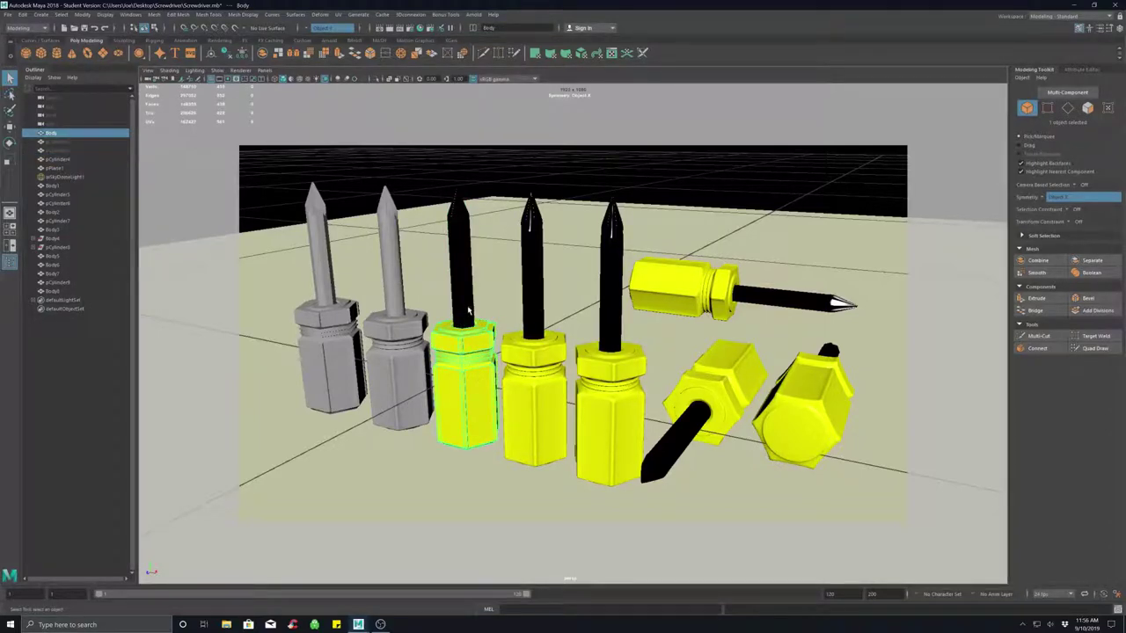
click(531, 325)
click(533, 318)
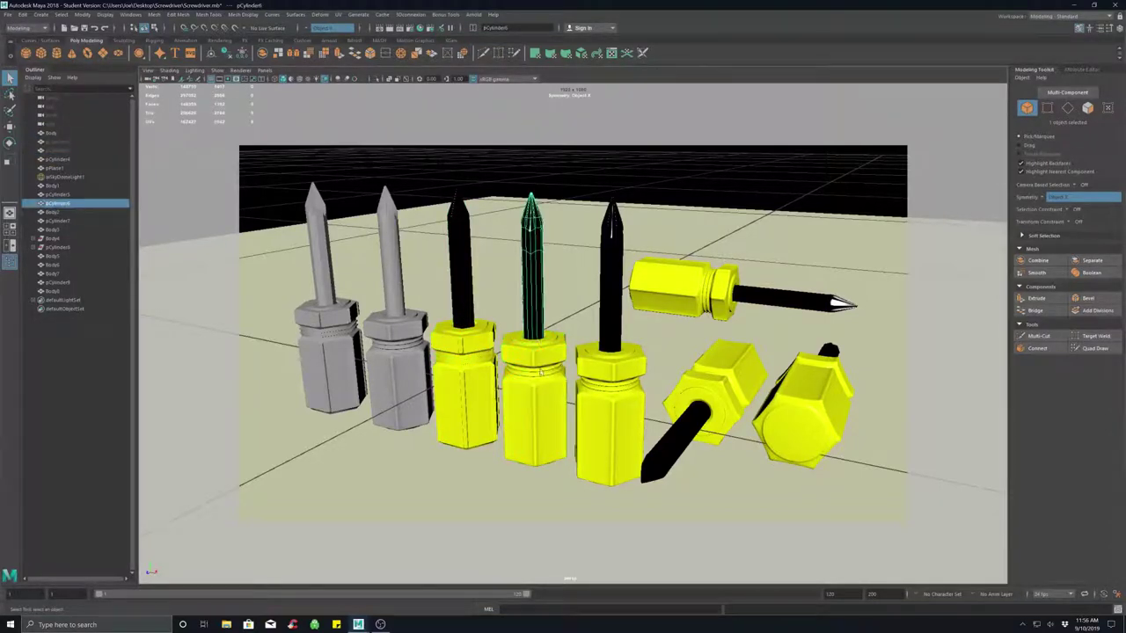
click(541, 387)
click(536, 319)
click(540, 388)
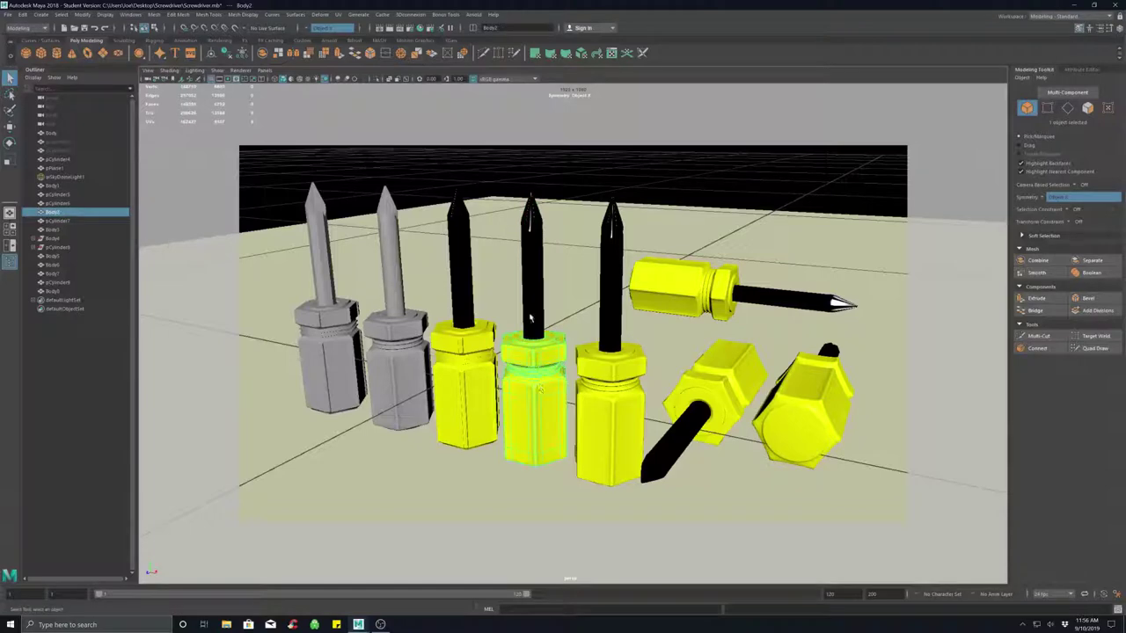
click(530, 319)
Inspect the last upright yellow screwdriver, the ones lying down and the ground plane by selecting their parts.
click(607, 388)
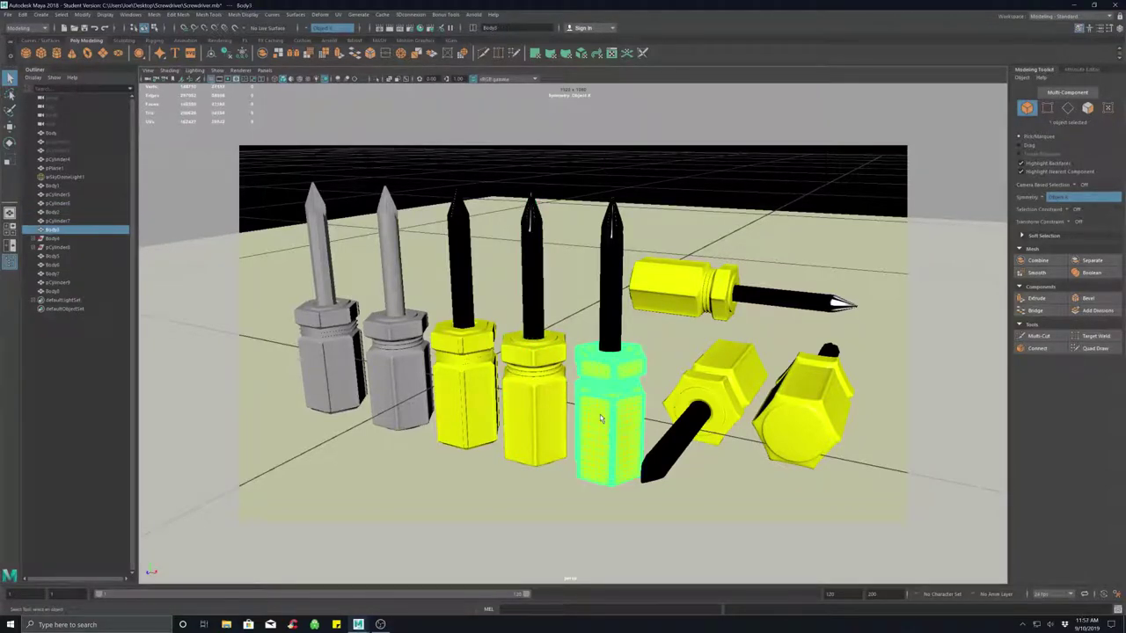
click(607, 334)
click(607, 350)
click(608, 332)
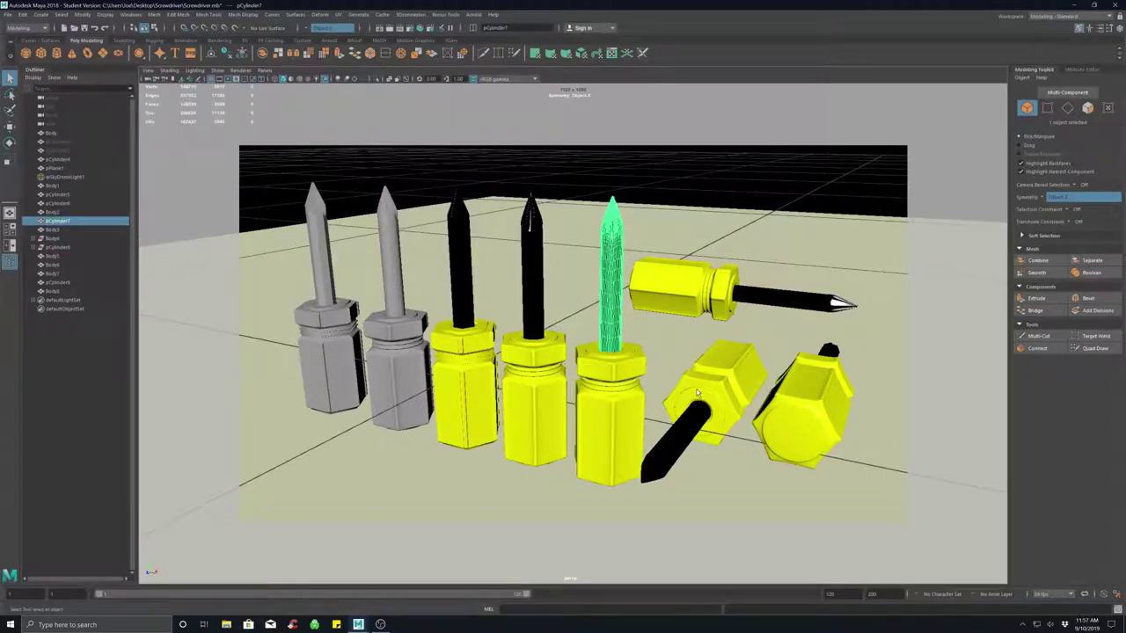
click(683, 424)
click(814, 420)
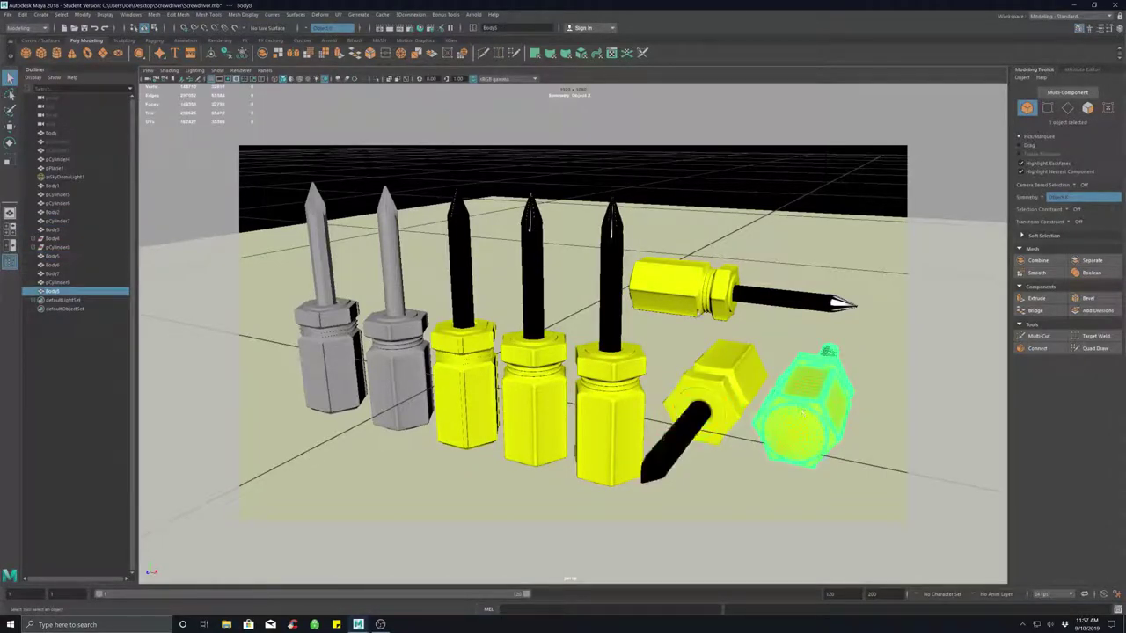
click(676, 301)
click(674, 335)
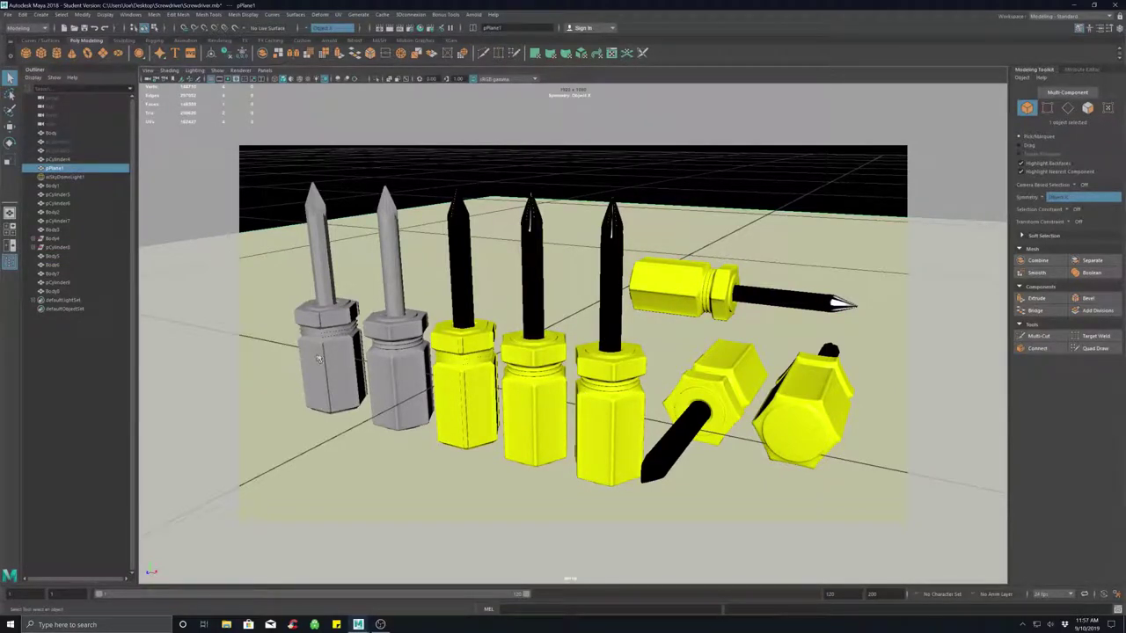
Isolate the first grey screwdriver by selecting its handle and shaft and hiding all unselected objects.
click(343, 366)
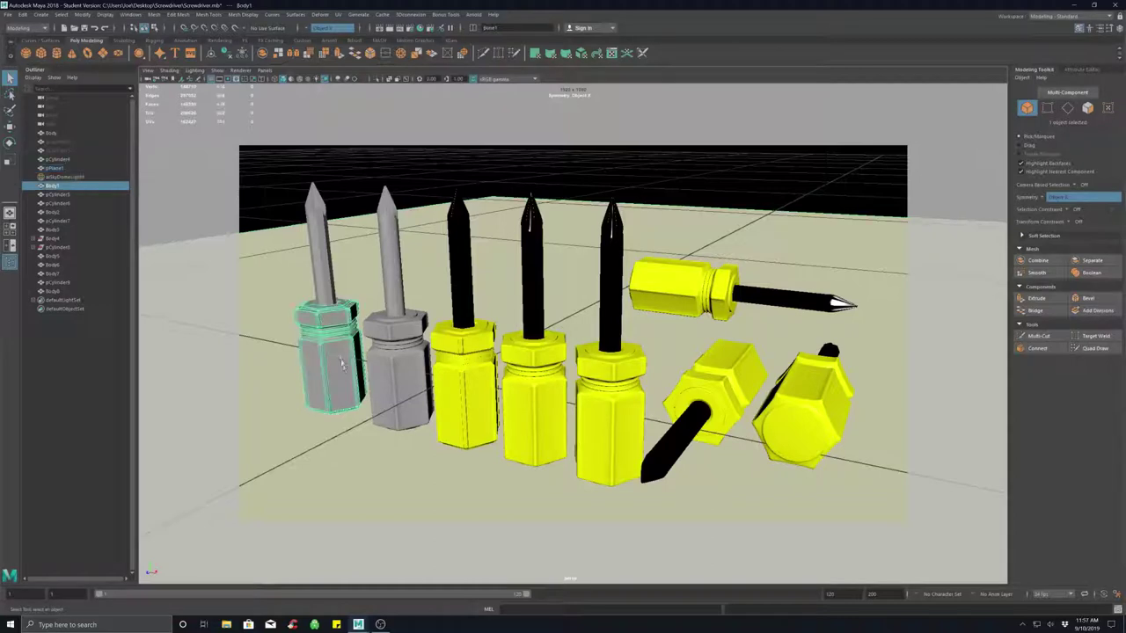
shift+click(323, 289)
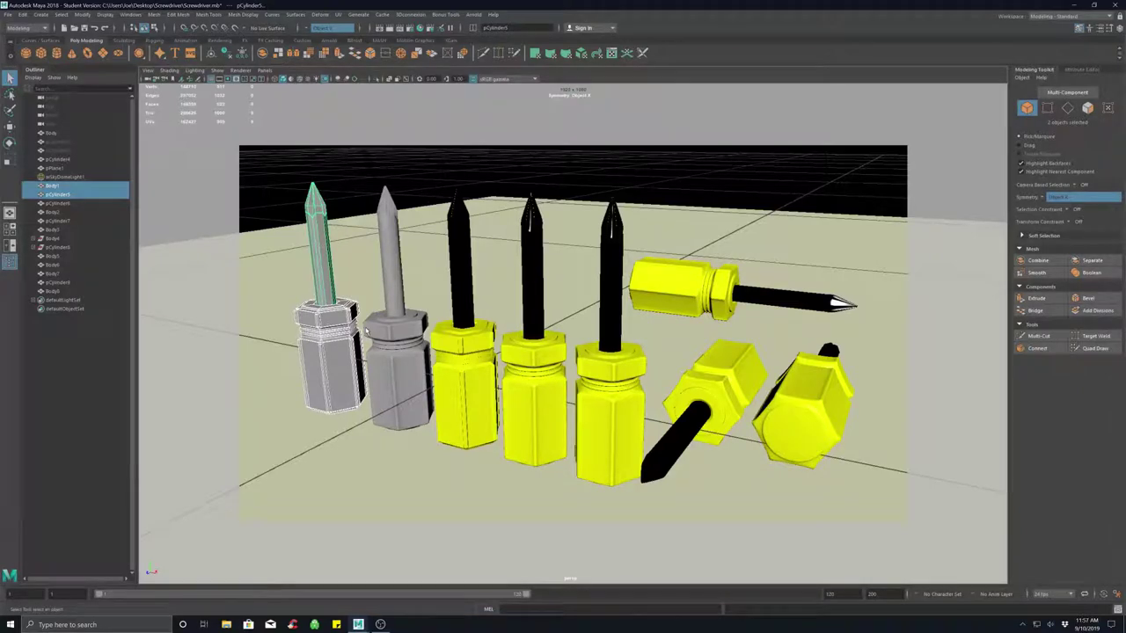
key(space)
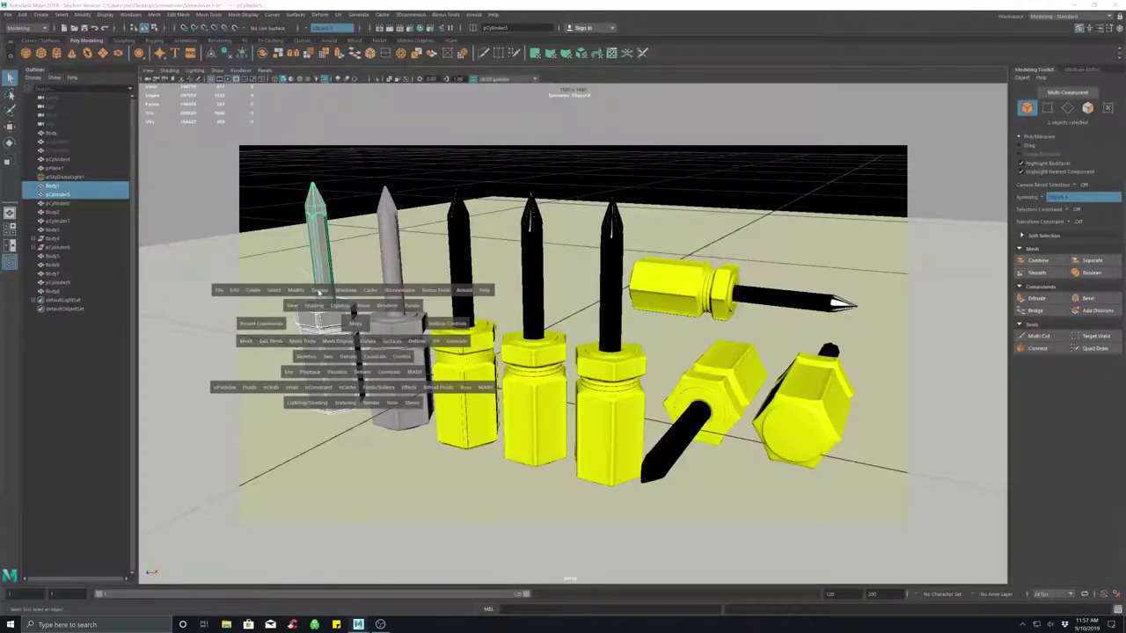
click(319, 291)
mouse_move(356, 339)
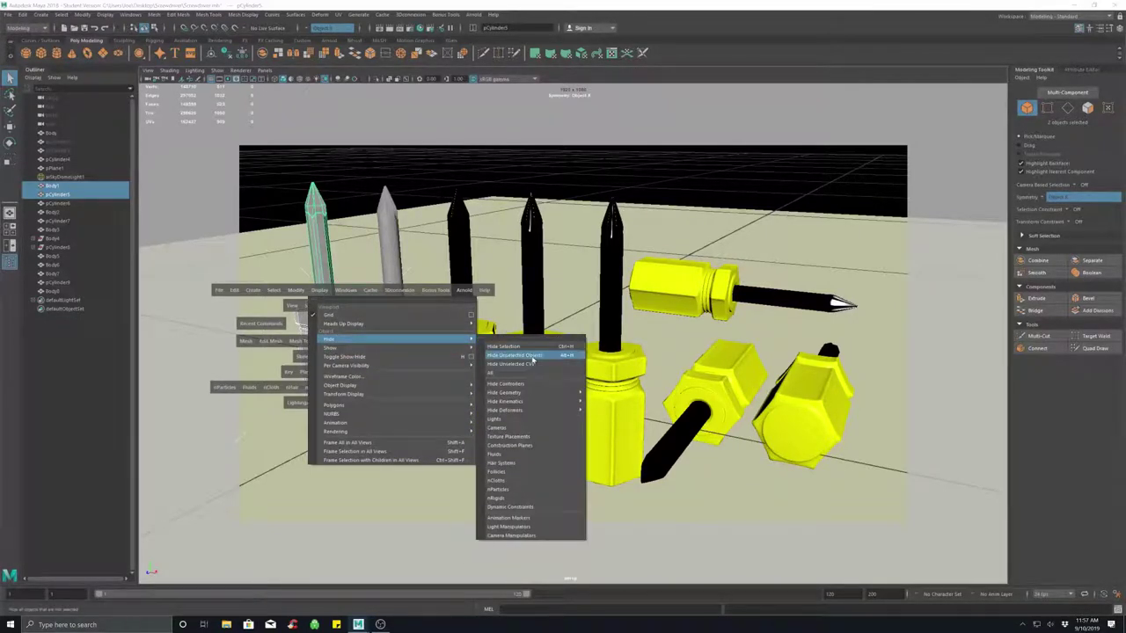
click(532, 356)
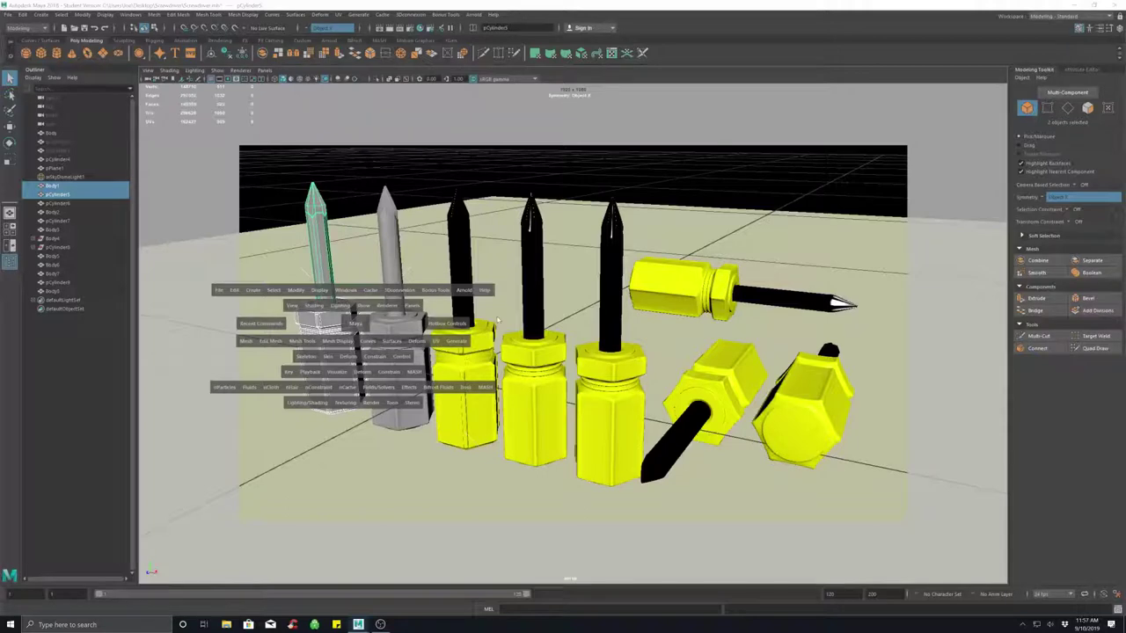
key(alt+h)
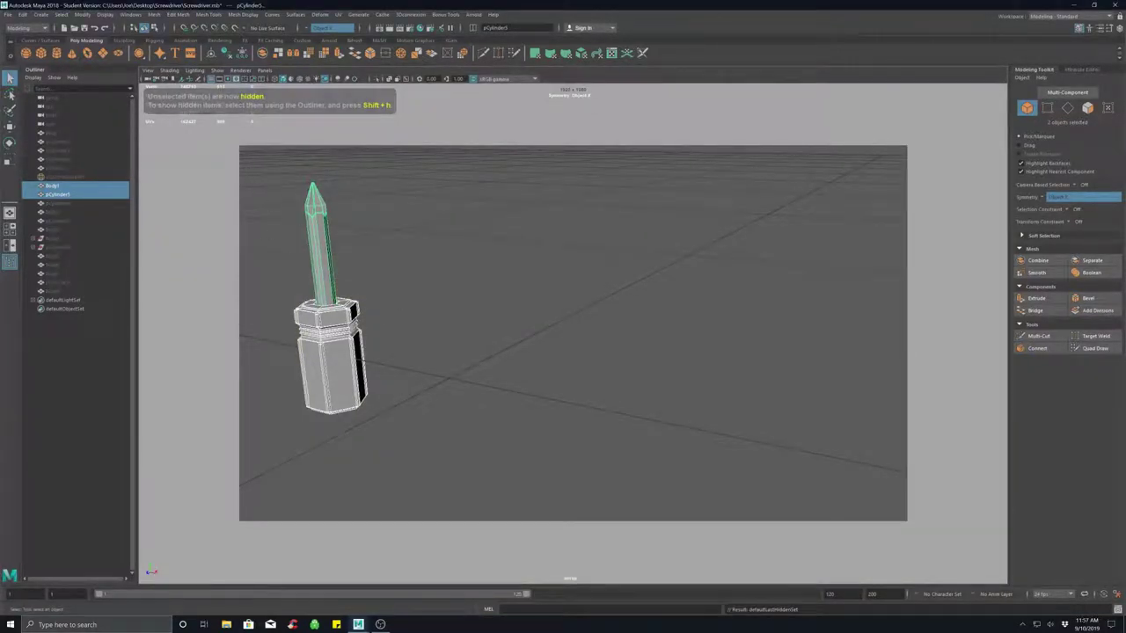
Turn off the viewport grid and resolution gate display, and frame the remaining screwdriver.
click(211, 79)
click(231, 86)
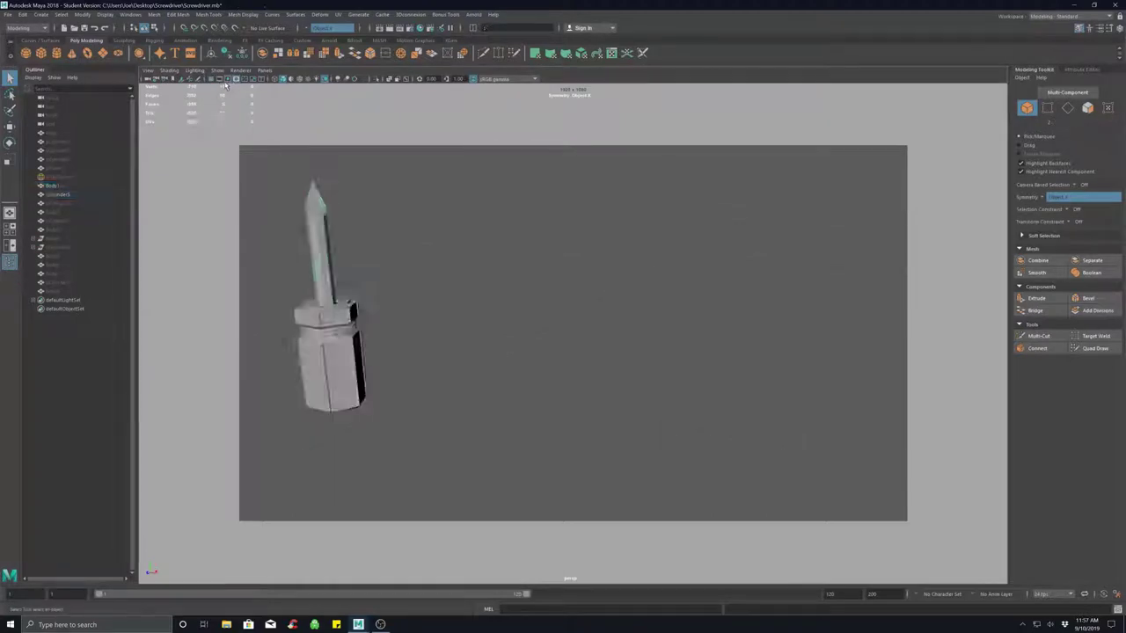
click(235, 79)
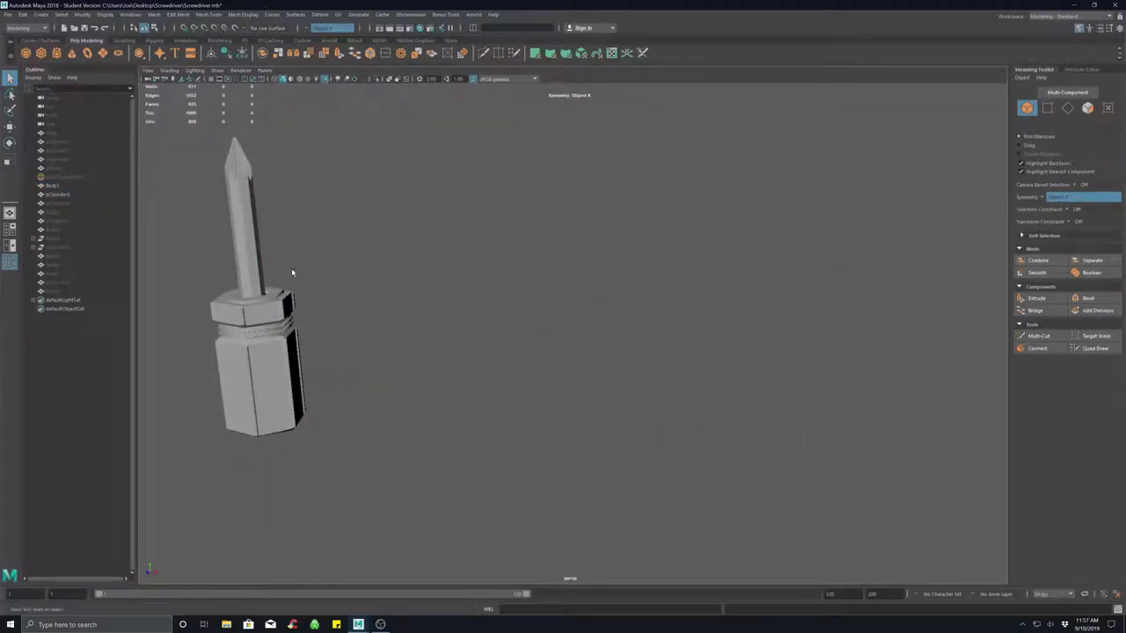
key(f)
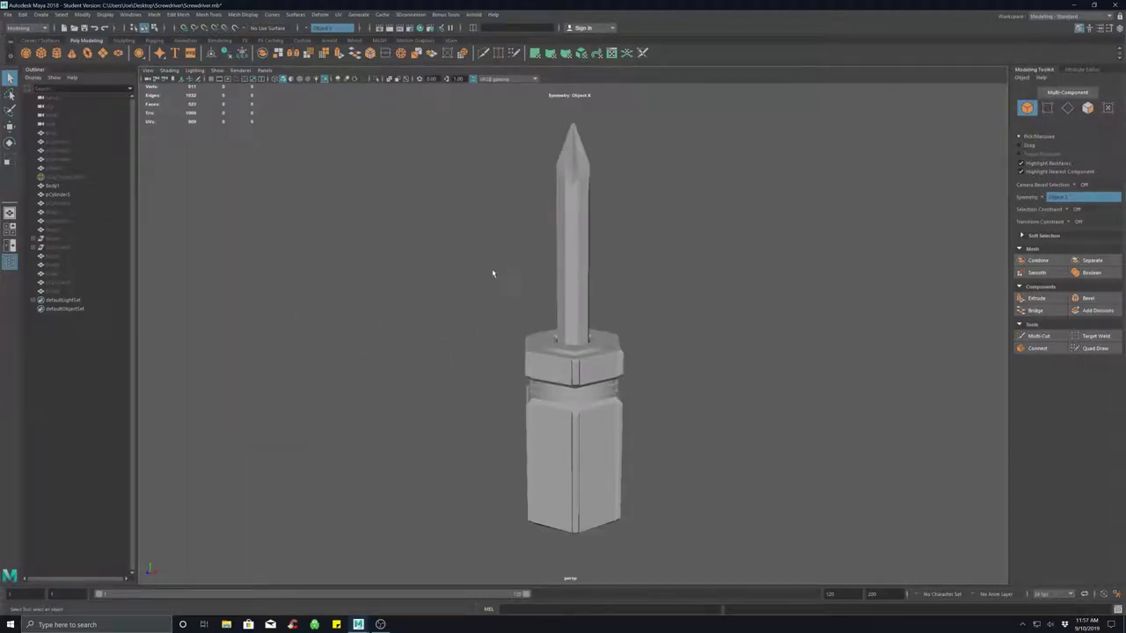
alt+drag(654, 332, 446, 415)
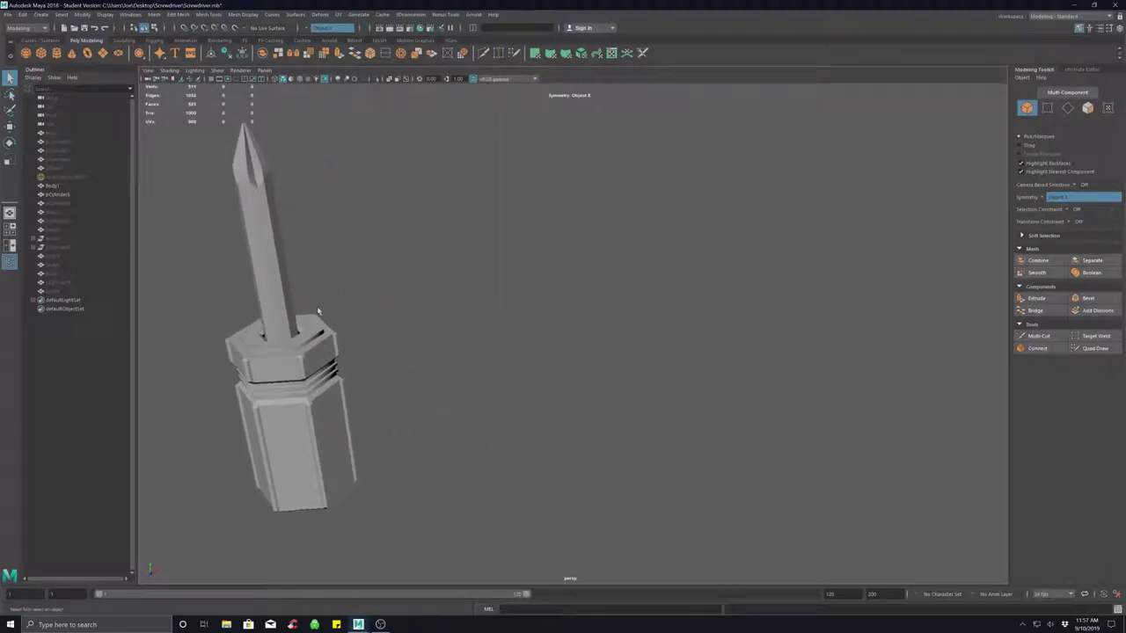
Select the screwdriver's shaft and examine its wireframe from the cross-shaped point down to the handle.
click(283, 294)
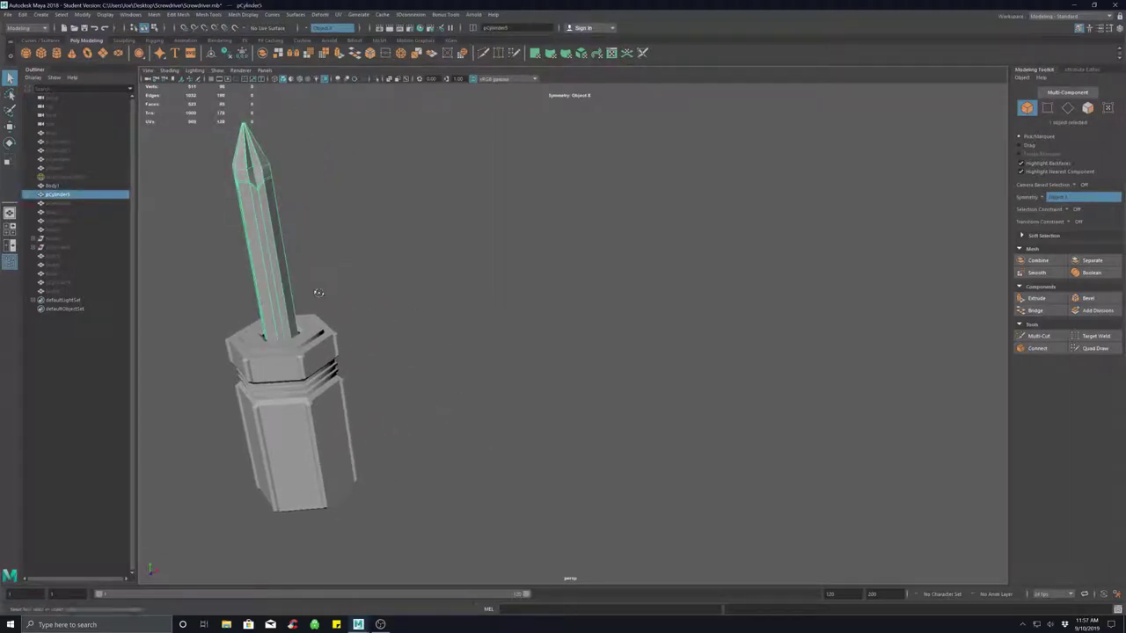
alt+drag(317, 296, 387, 304)
alt+middle_drag(580, 357, 488, 265)
alt+drag(486, 264, 434, 266)
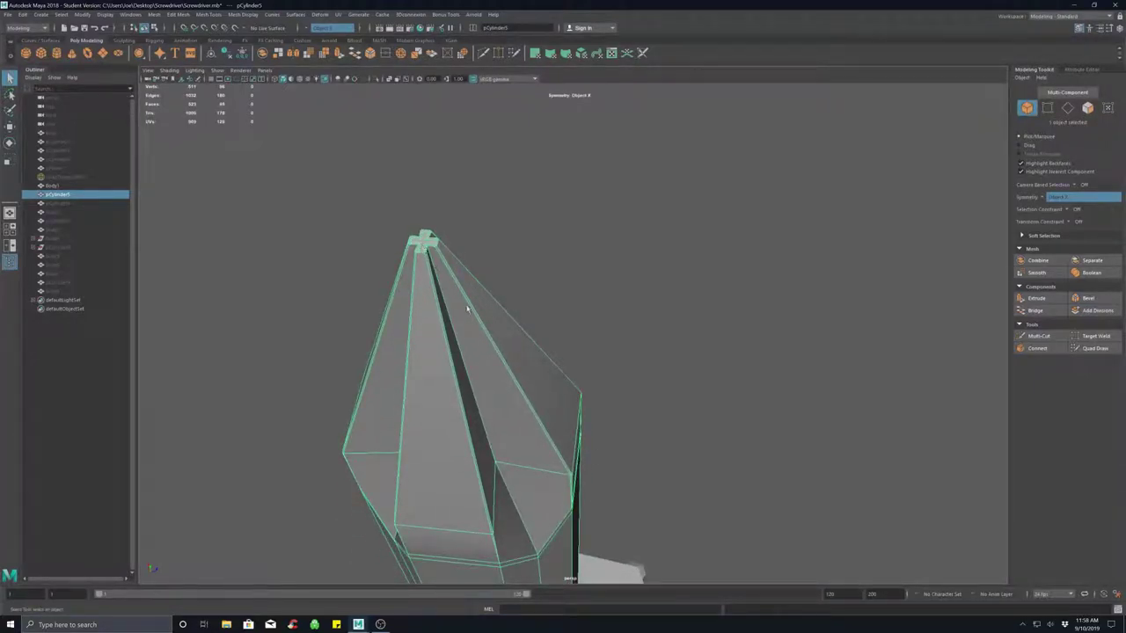
alt+drag(475, 350, 453, 378)
scroll(486, 313, down, 5)
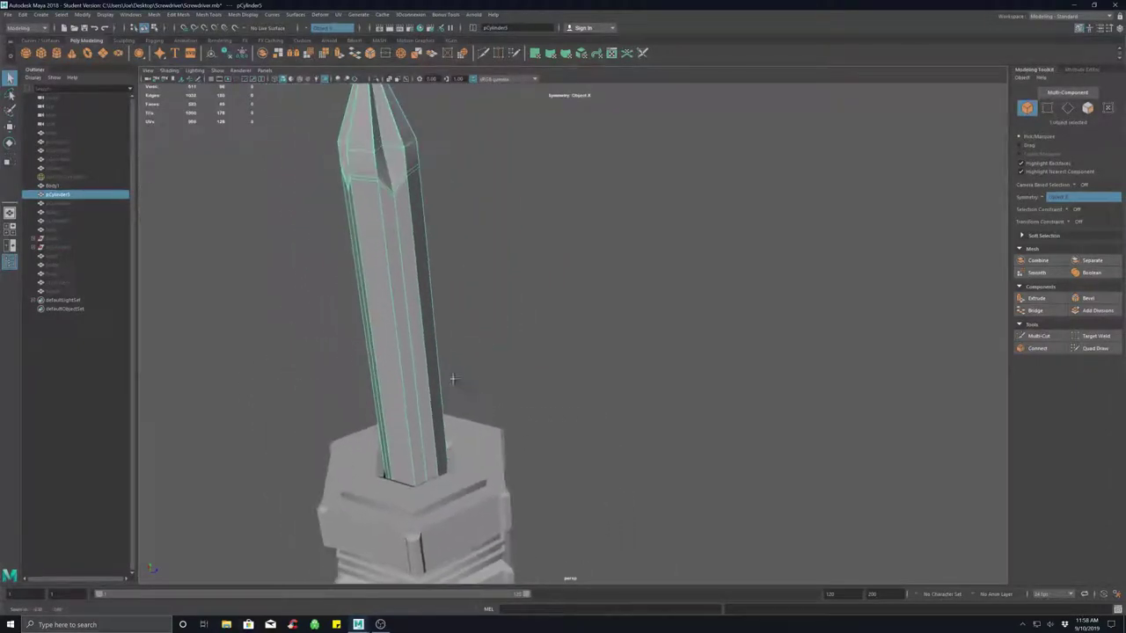
alt+right_drag(453, 379, 359, 264)
alt+middle_drag(523, 326, 457, 304)
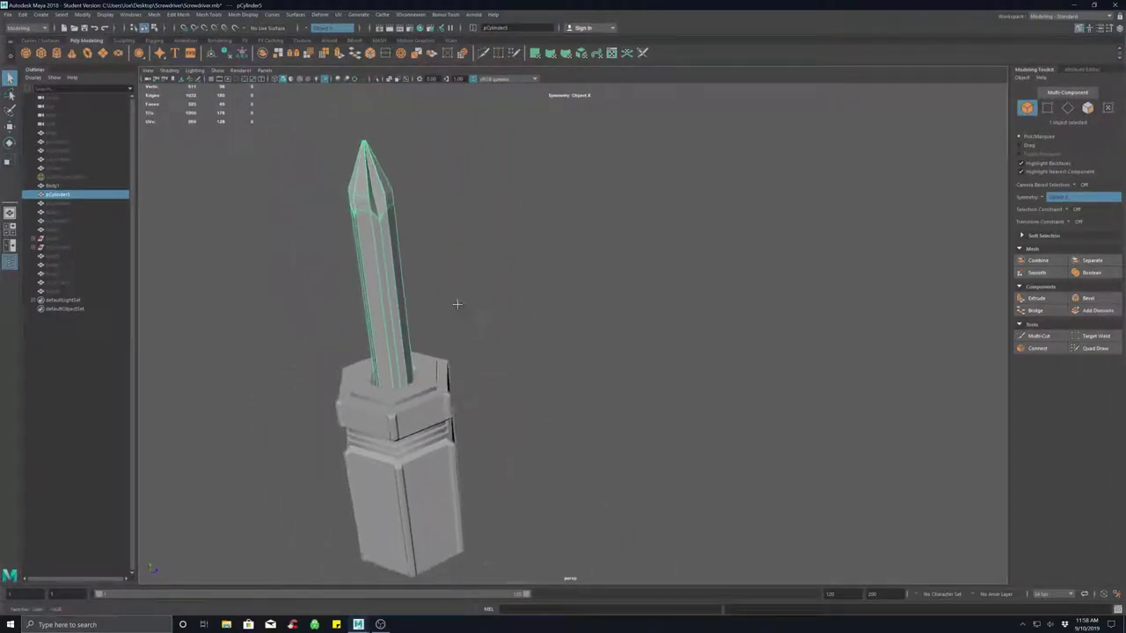
alt+drag(472, 318, 446, 352)
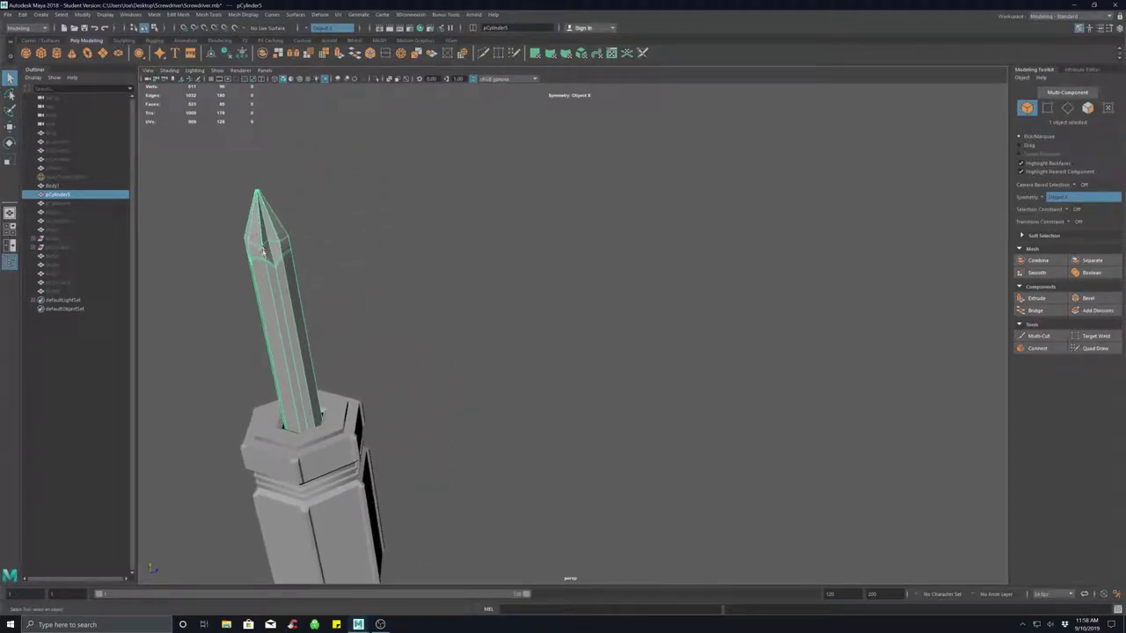
Examine the edges and faces up close where the shaft's tapered tip meets the shank, and return to the handle.
scroll(260, 261, up, 2)
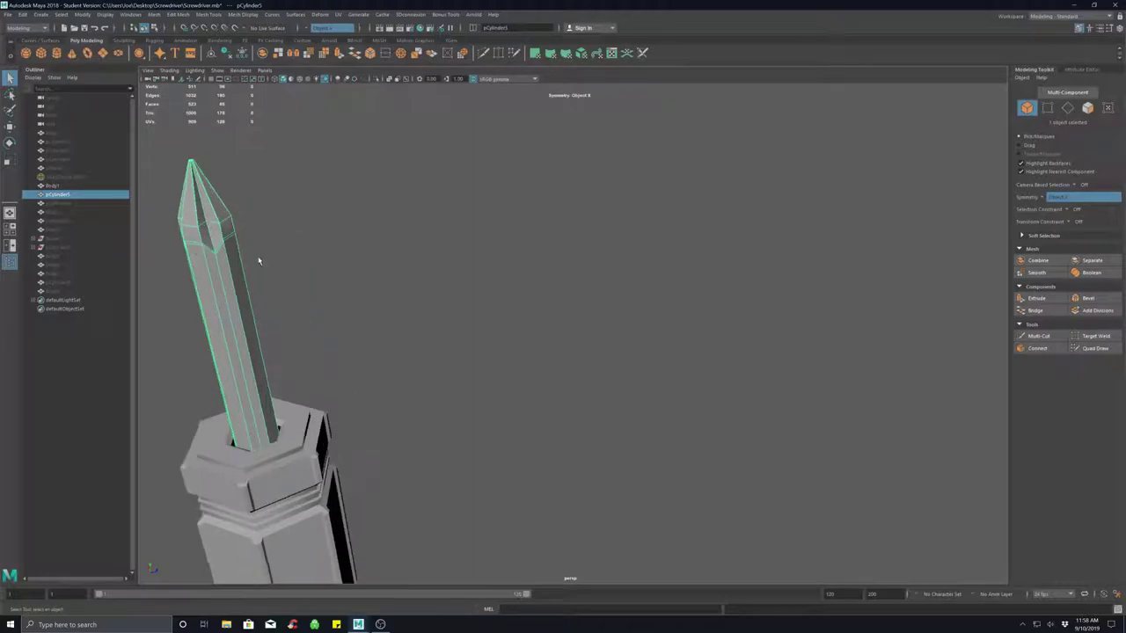
alt+middle_drag(258, 259, 295, 256)
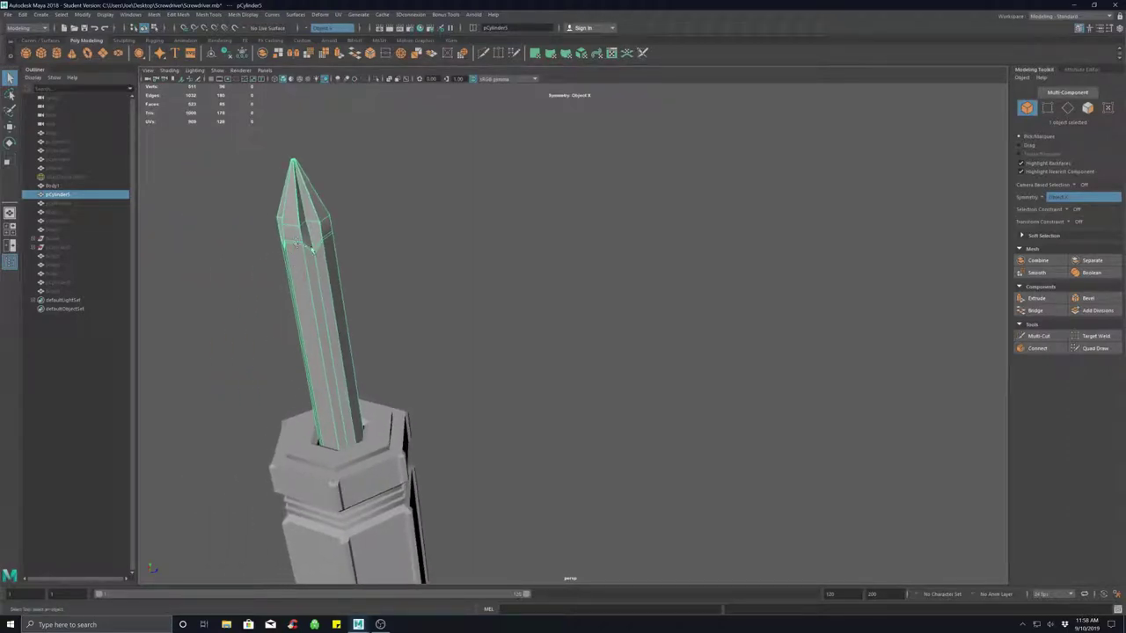
alt+drag(355, 242, 353, 247)
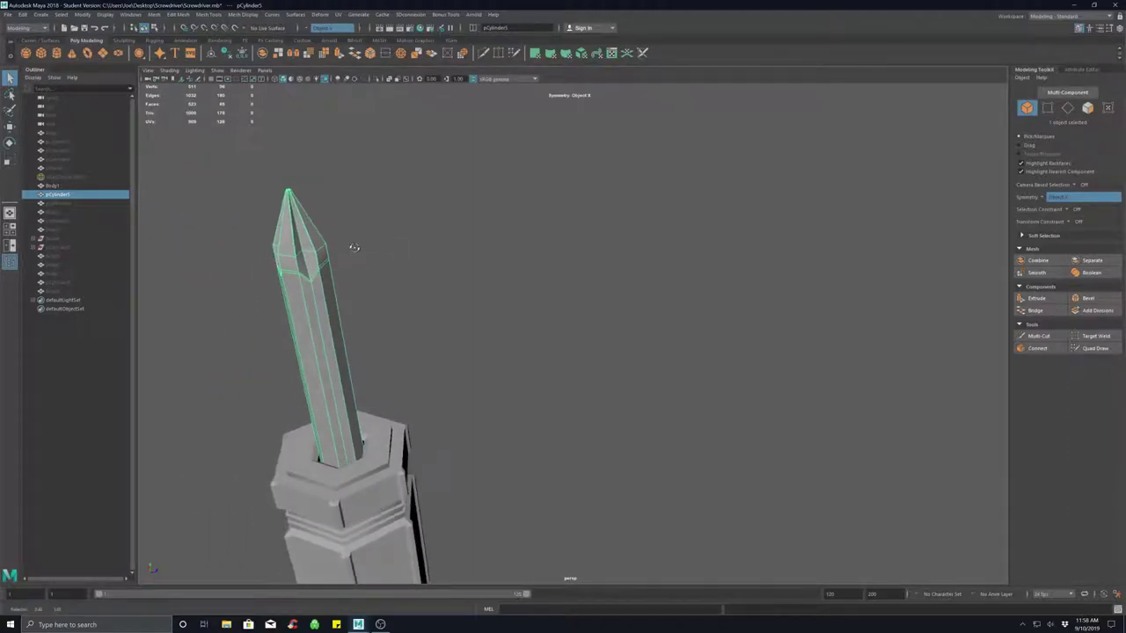
scroll(289, 255, up, 3)
alt+middle_drag(287, 256, 414, 344)
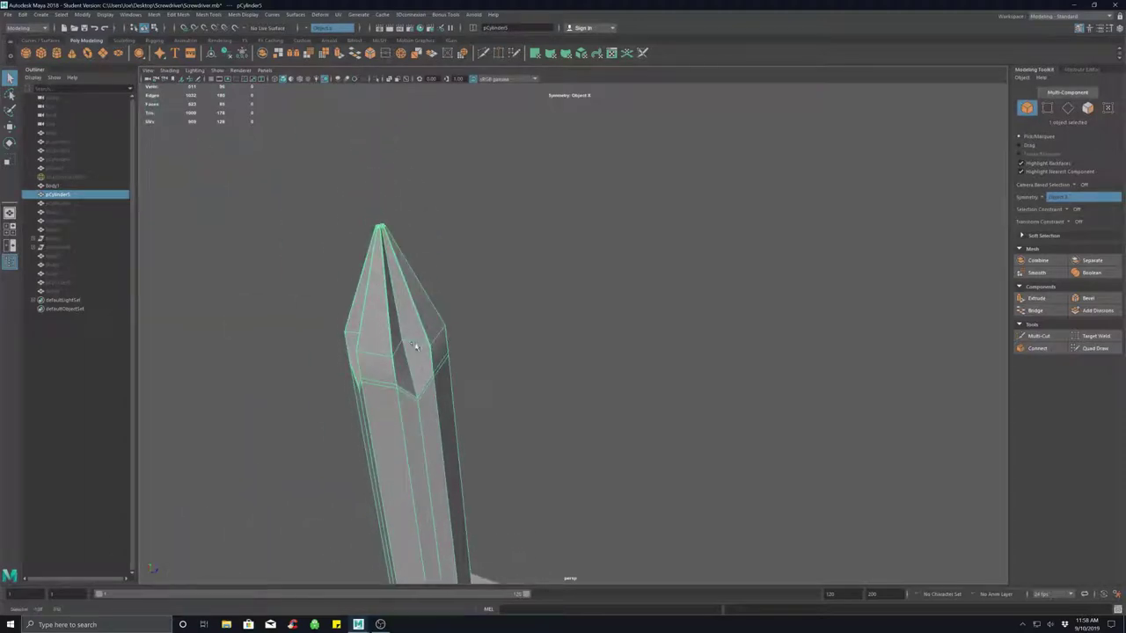
scroll(384, 314, up, 3)
alt+middle_drag(278, 327, 278, 326)
alt+drag(278, 326, 440, 352)
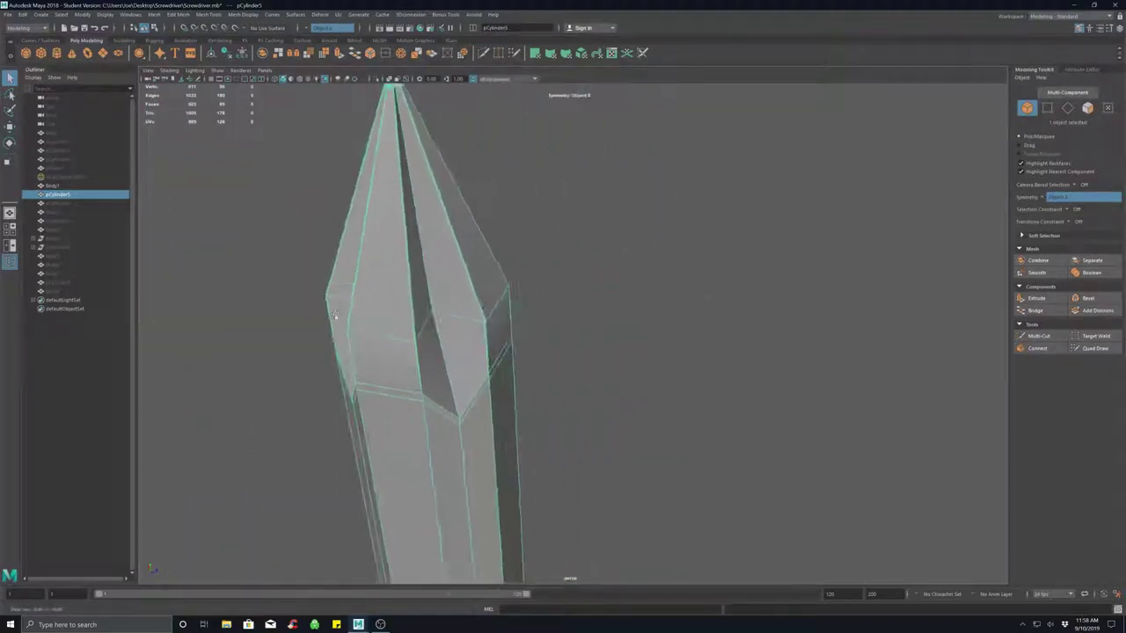
scroll(401, 323, up, 3)
alt+drag(347, 326, 375, 326)
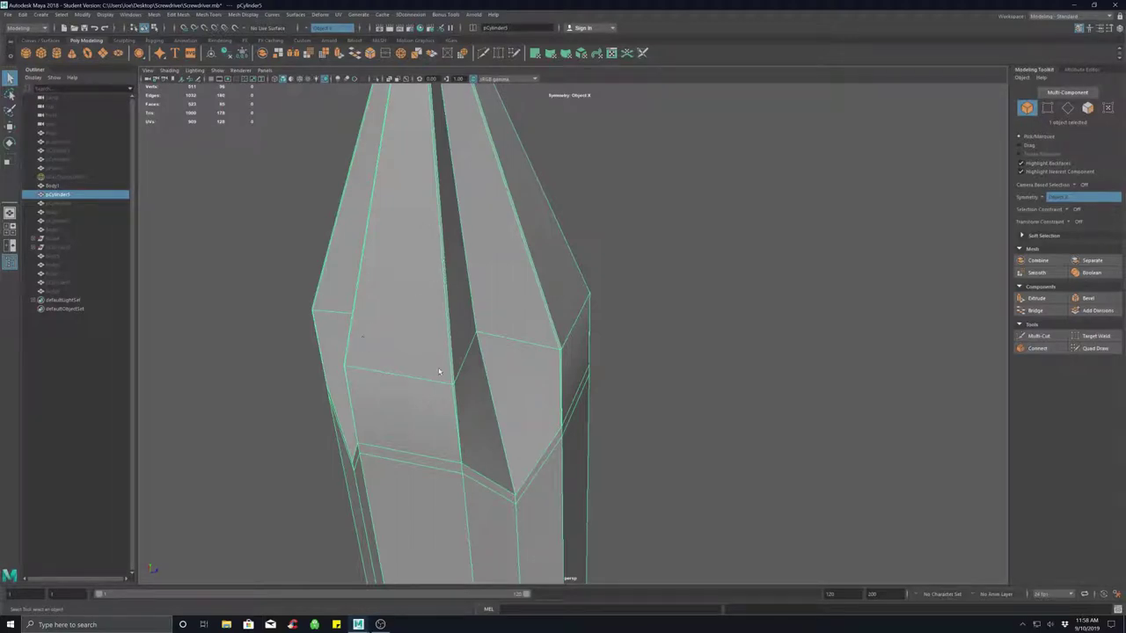
scroll(518, 406, down, 5)
alt+drag(578, 448, 399, 310)
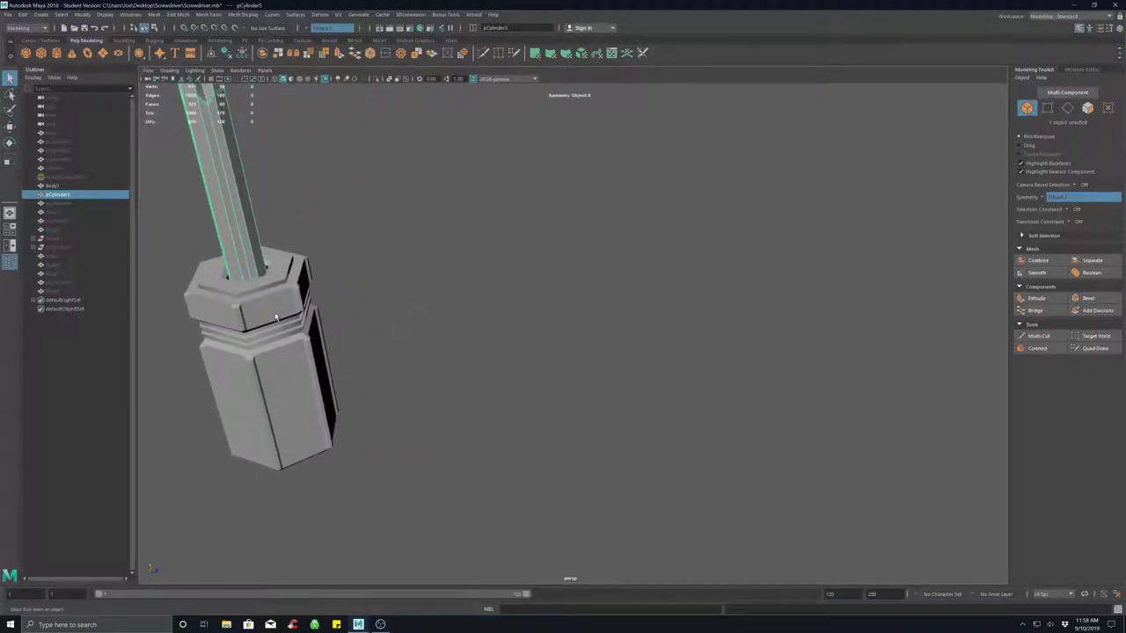
Hide the screwdriver's shaft, select the remaining handle and examine its wireframe from the base to the hexagonal hole.
click(275, 318)
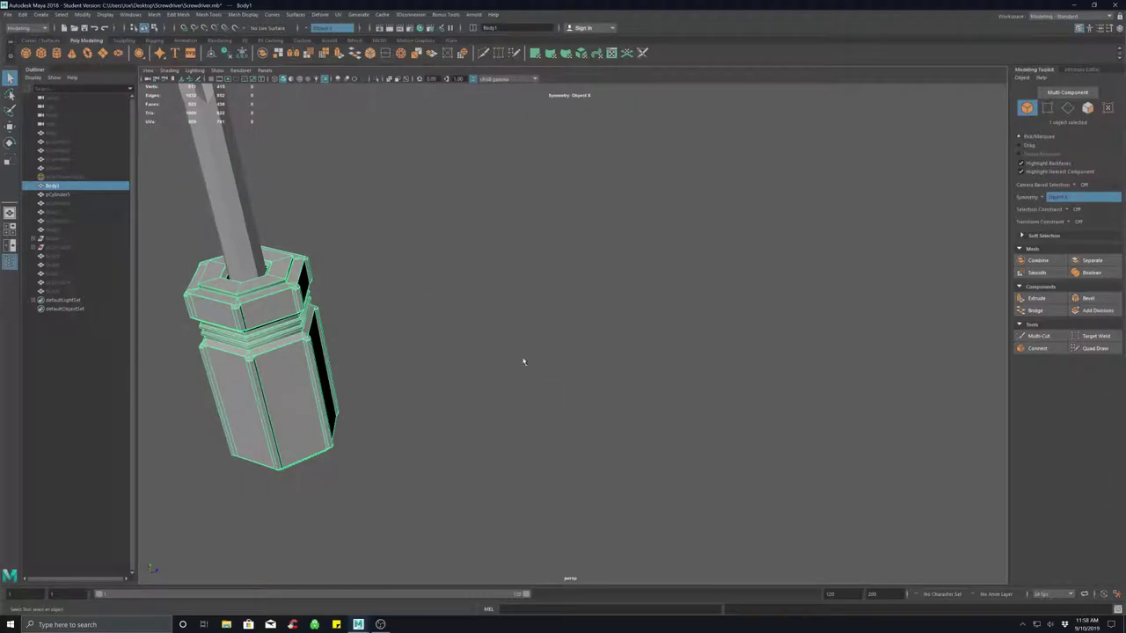
click(250, 263)
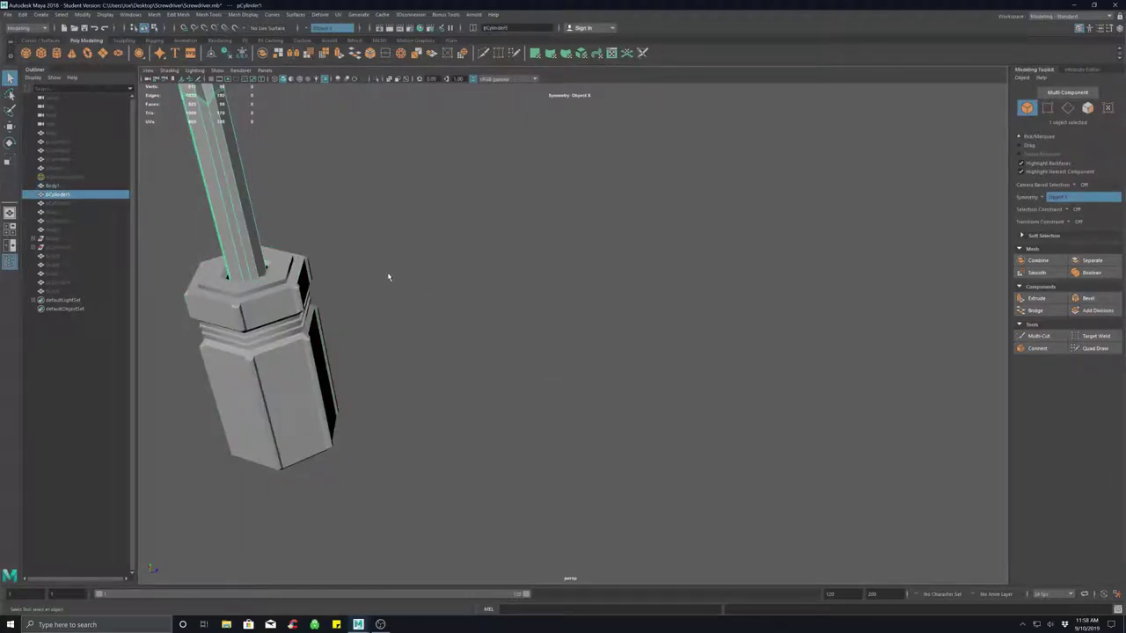
key(ctrl+h)
click(258, 298)
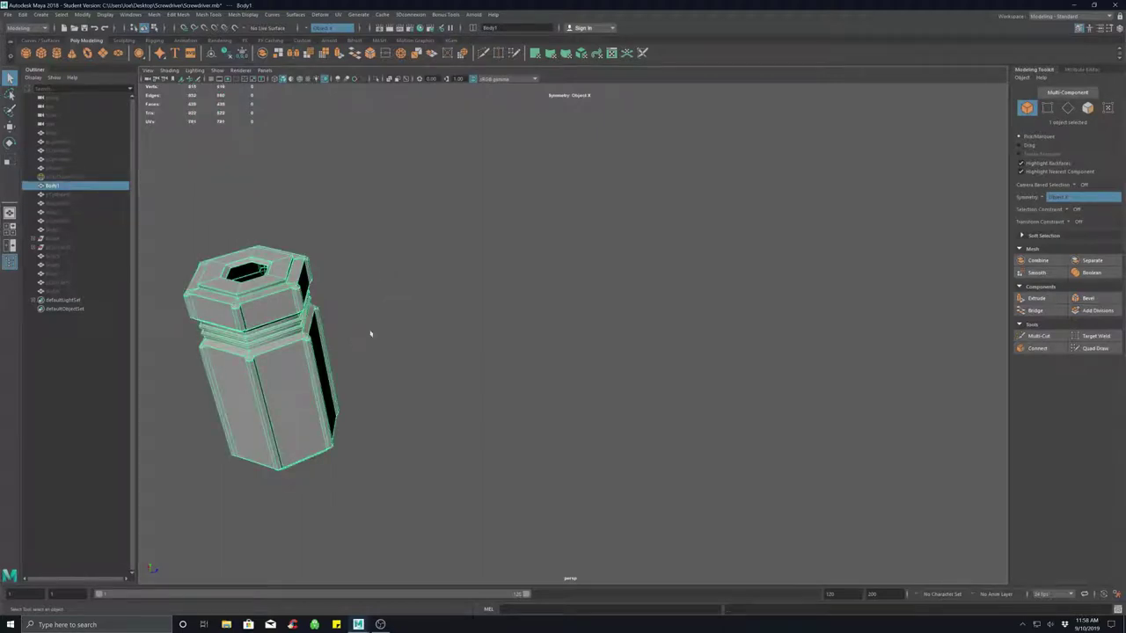
alt+drag(342, 308, 406, 327)
alt+drag(311, 324, 378, 279)
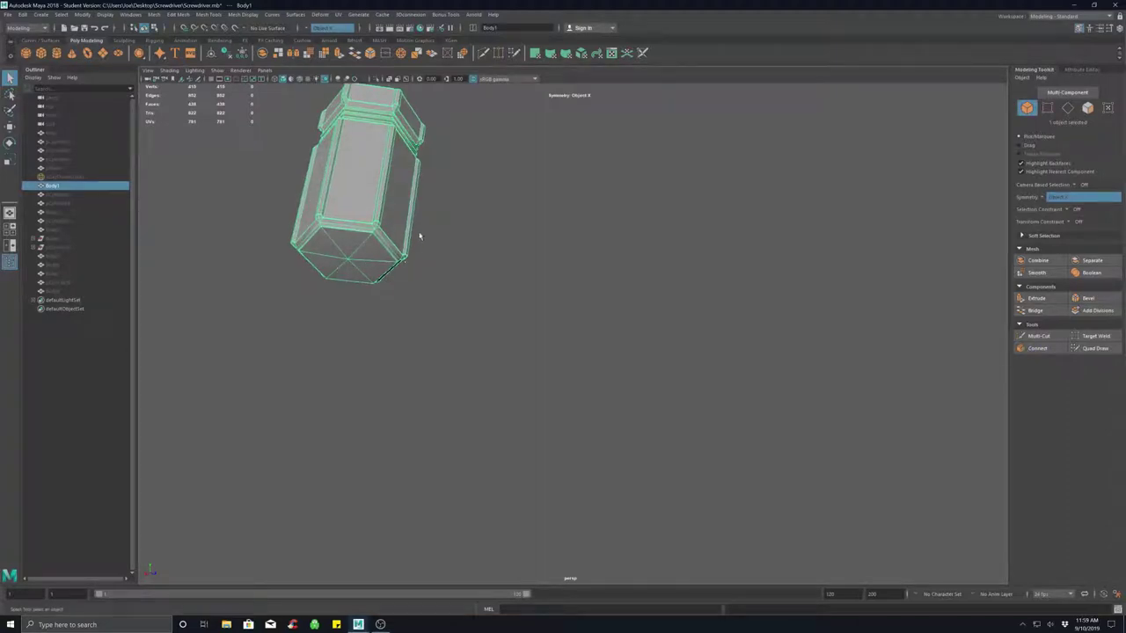
alt+drag(445, 229, 402, 312)
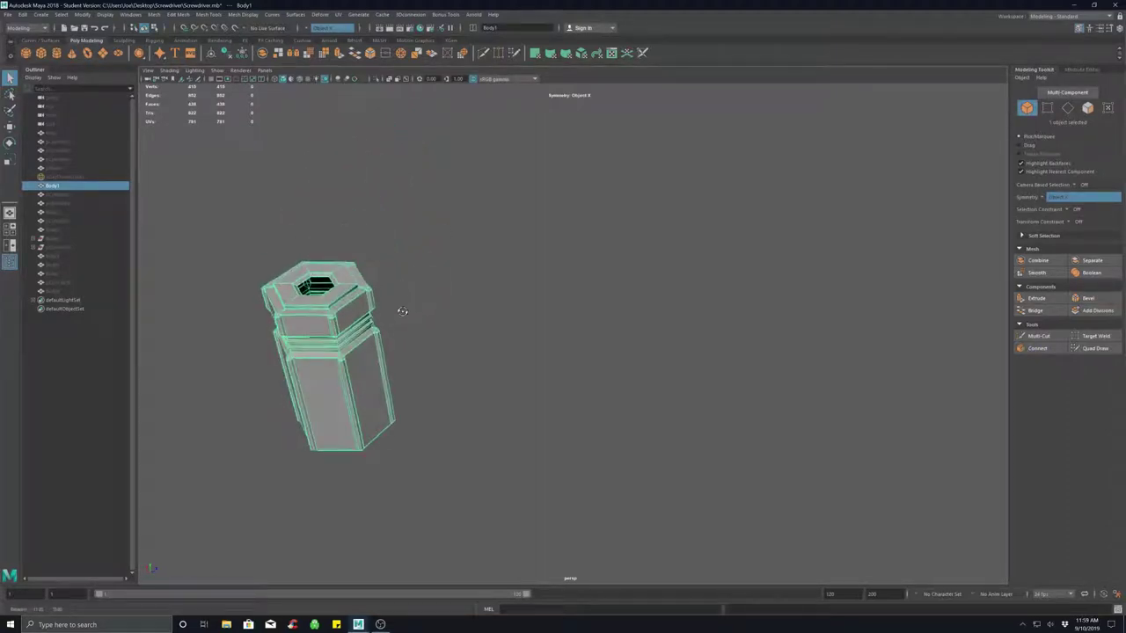
alt+middle_drag(439, 322, 405, 291)
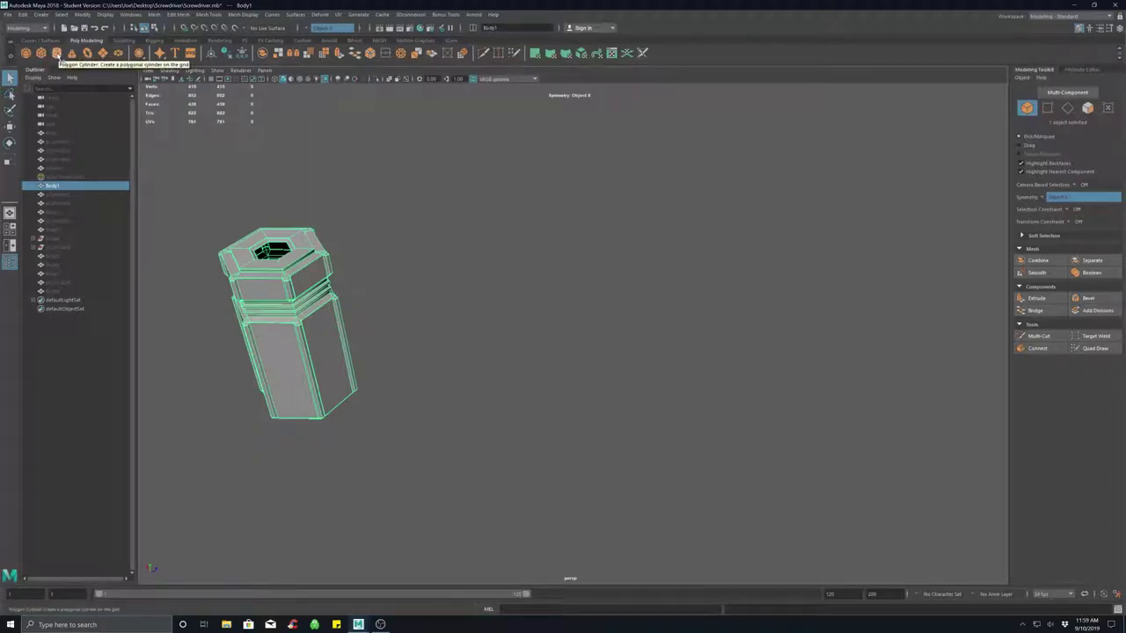
Create a polygon cylinder about 1.7 units tall on the grid beside the handle.
click(56, 53)
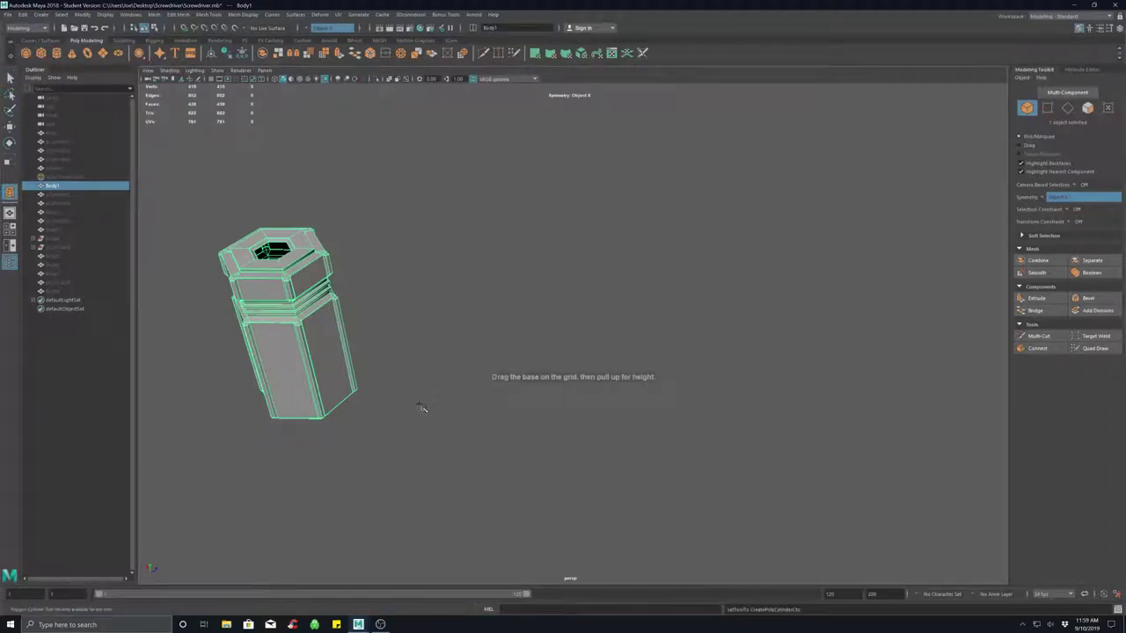
drag(421, 406, 425, 235)
alt+drag(528, 322, 564, 286)
alt+drag(615, 317, 505, 326)
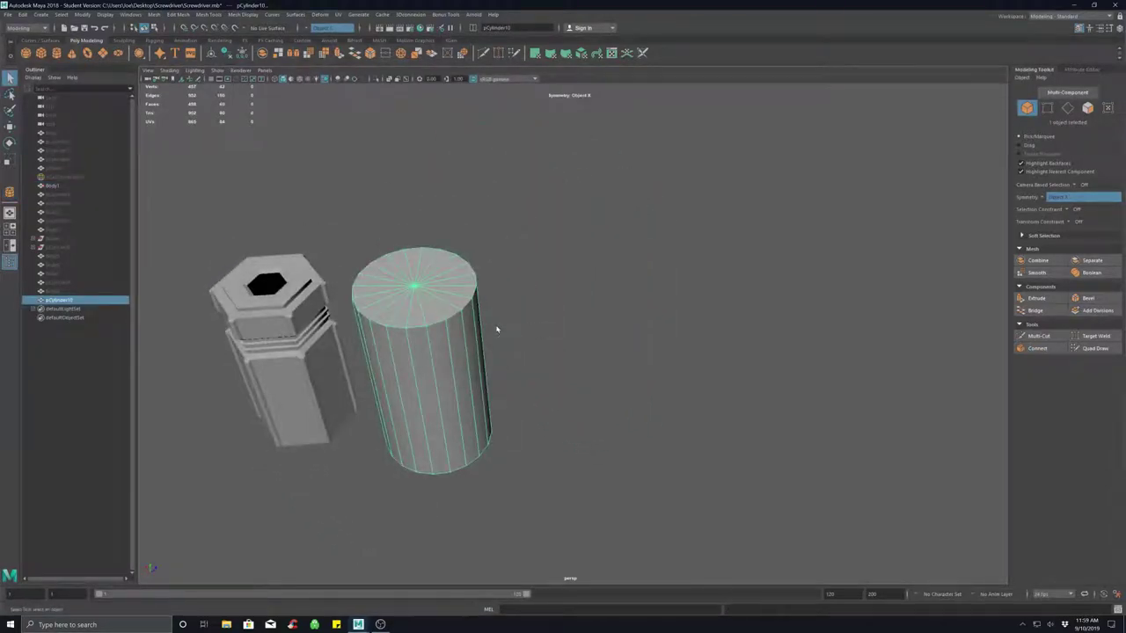
right_click(497, 328)
click(538, 313)
Align the cylinder to the handle's centre on all three axes with the Align Tool, and reselect only the cylinder.
shift+click(277, 323)
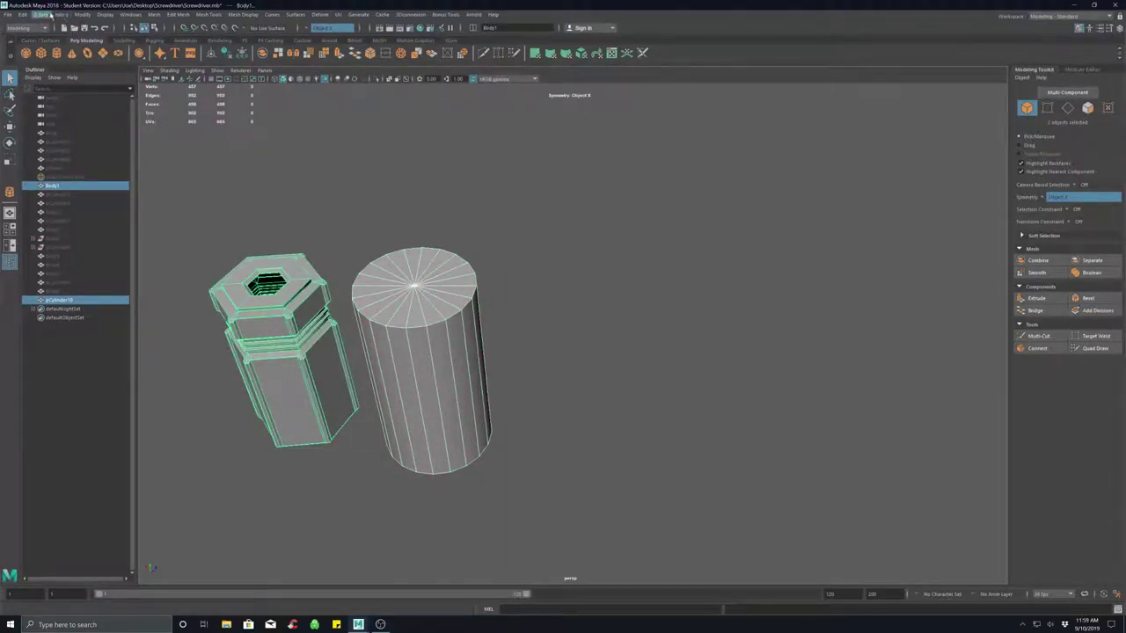
click(81, 14)
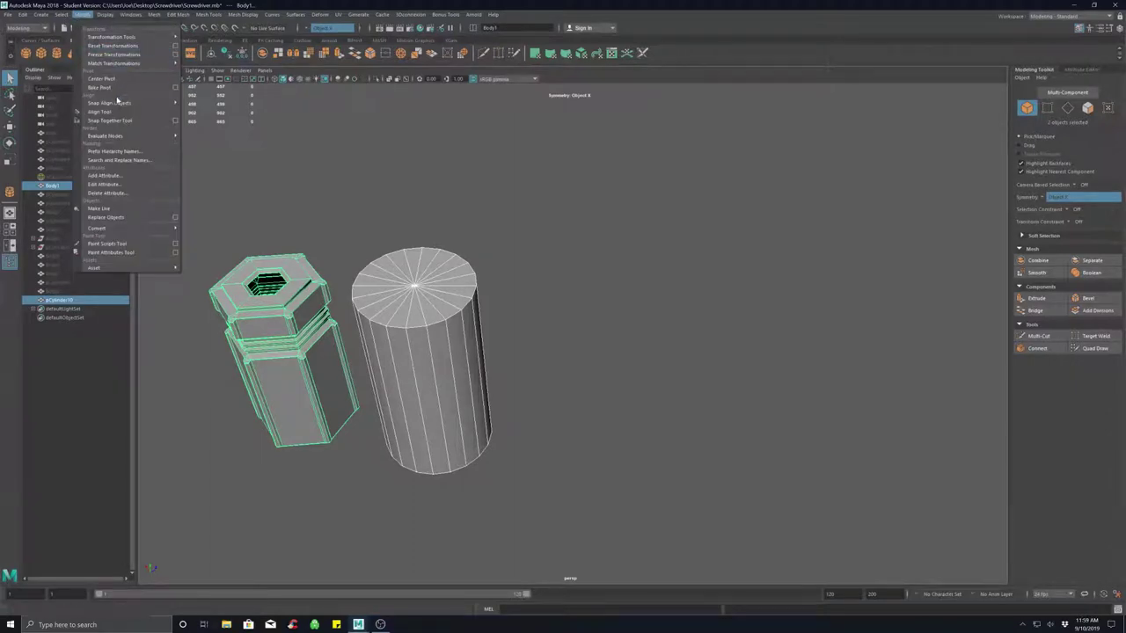
click(113, 113)
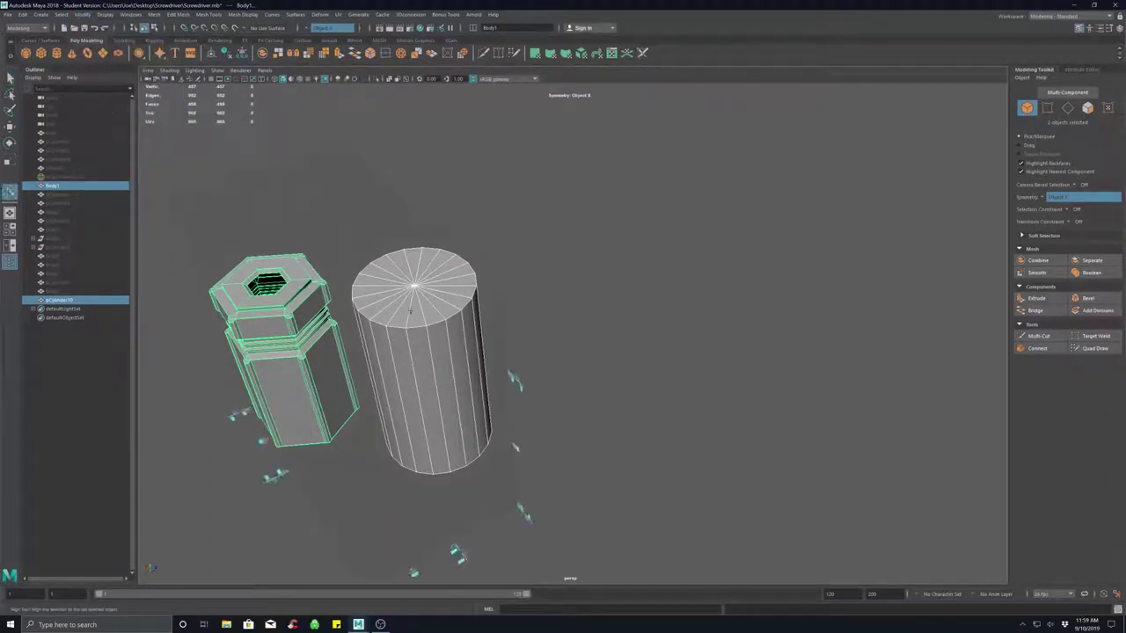
click(262, 440)
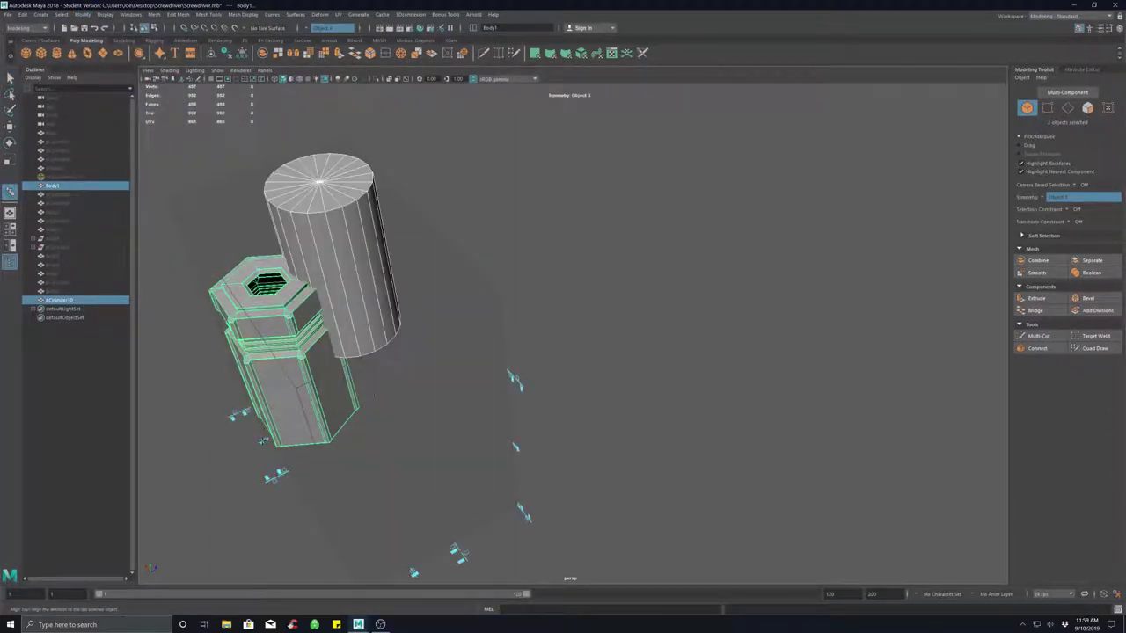
click(515, 447)
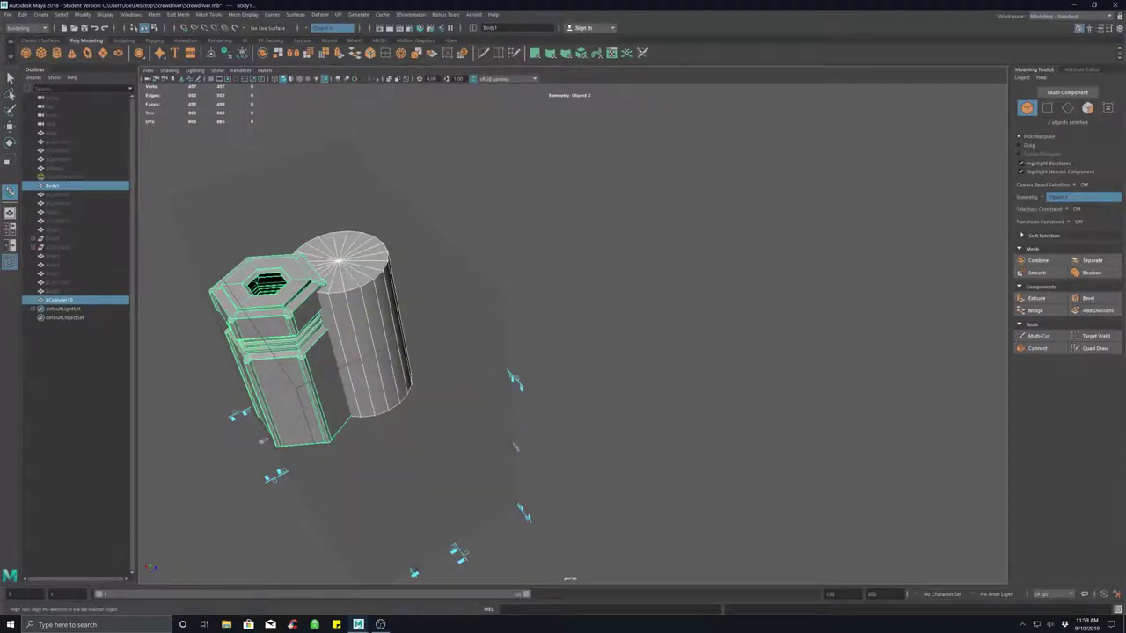
click(414, 572)
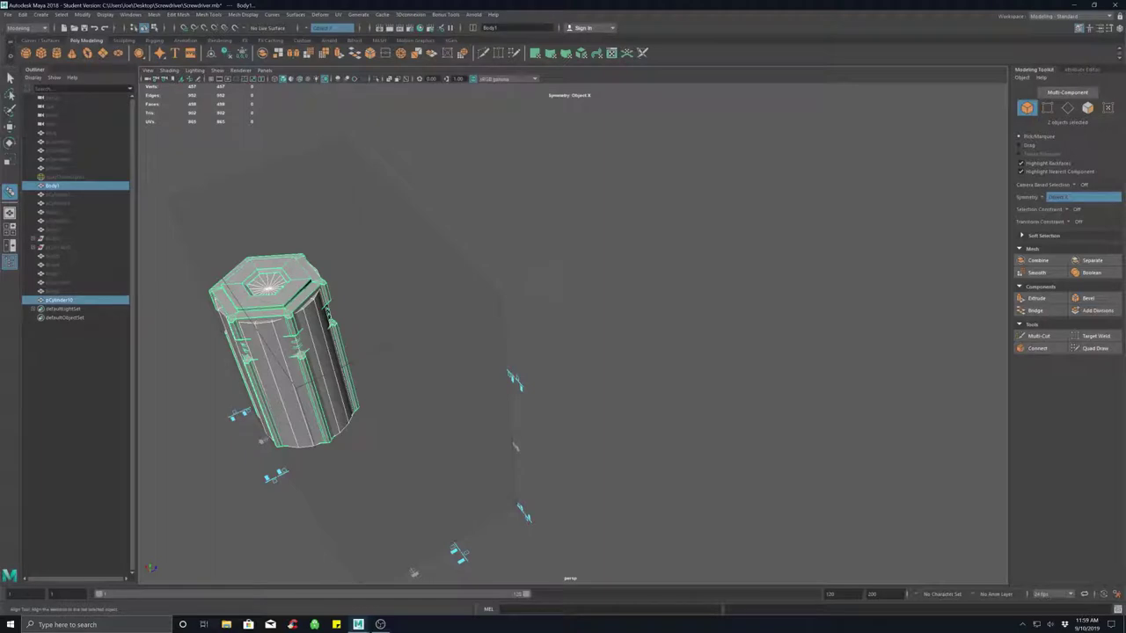
click(558, 283)
click(307, 335)
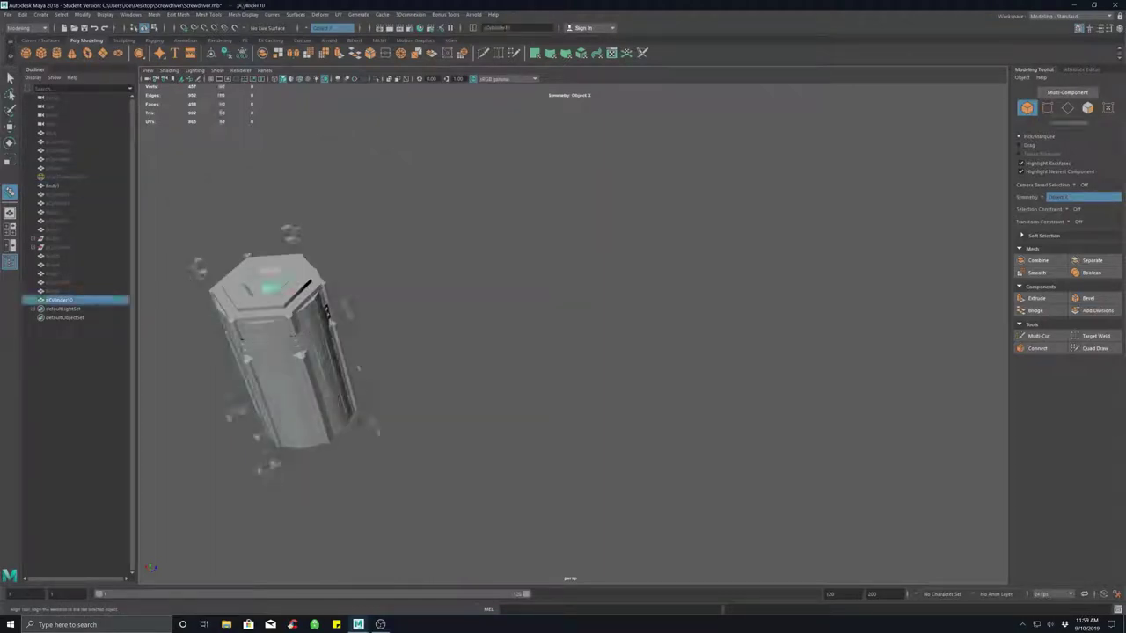
alt+drag(307, 334, 285, 303)
alt+middle_drag(286, 303, 384, 174)
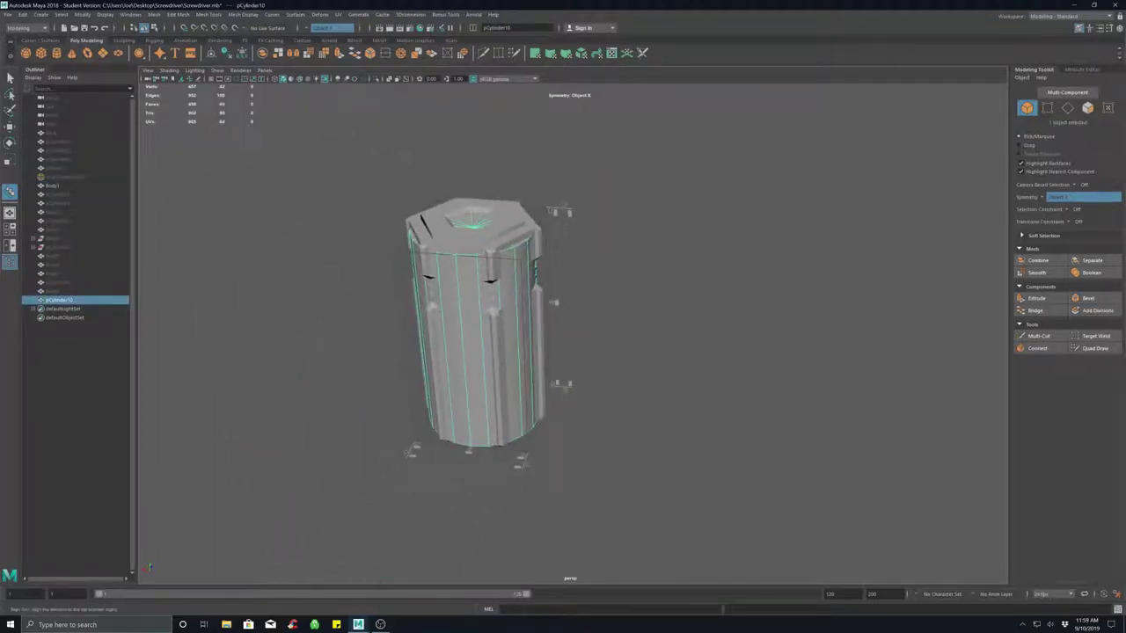
alt+drag(385, 174, 365, 212)
alt+middle_drag(365, 212, 290, 210)
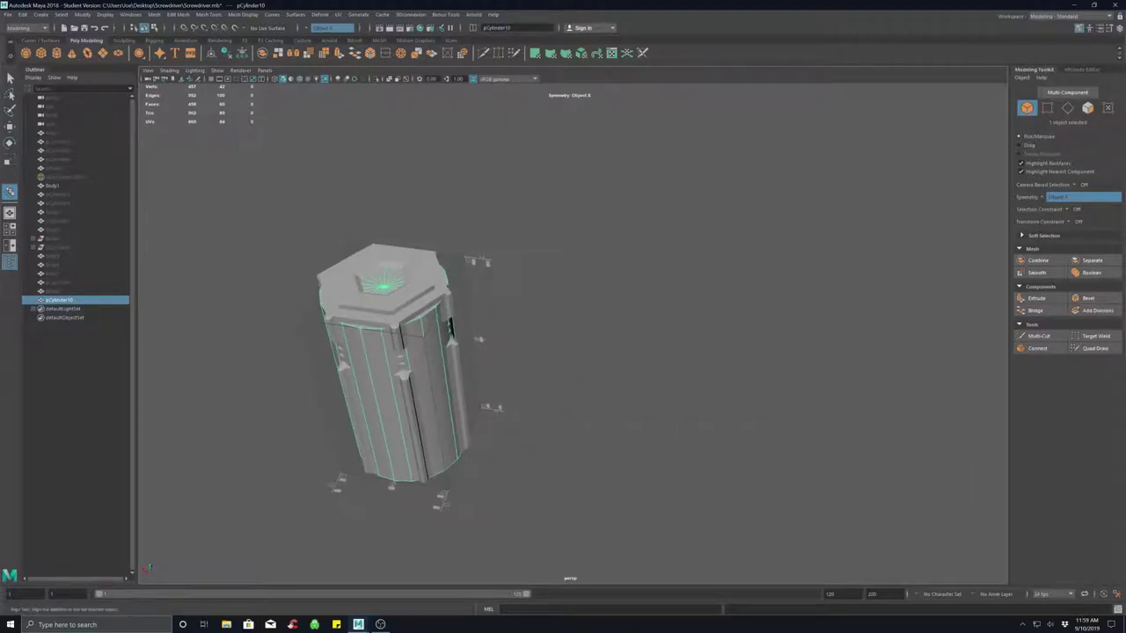
key(q)
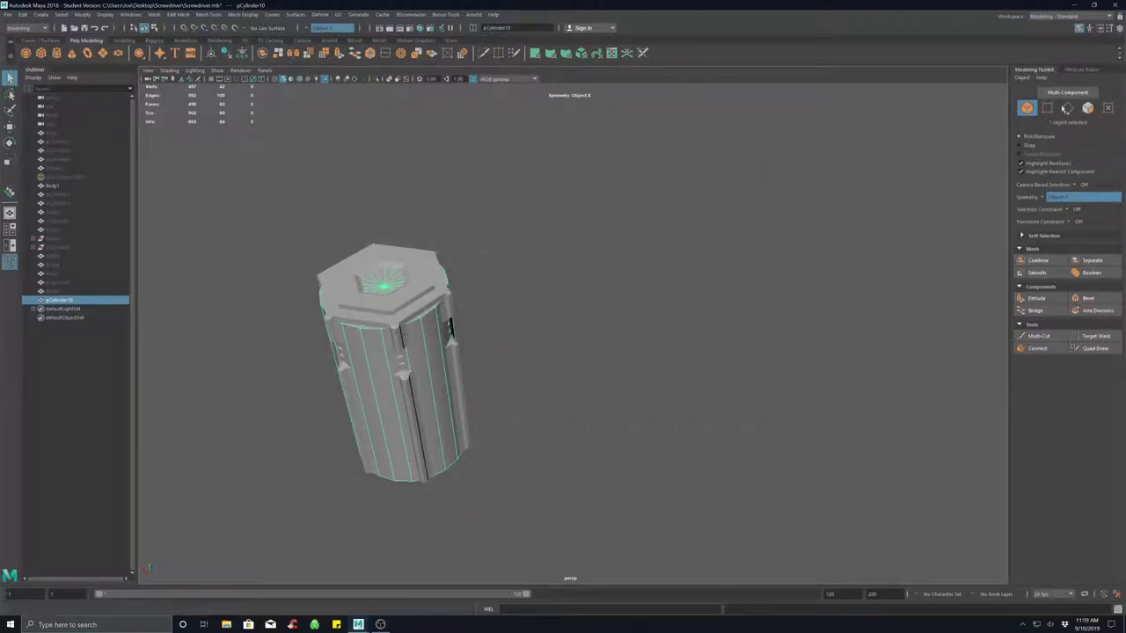
Set the cylinder's radius to 0.5 and its height to 1.75 in its polyCylinder attributes.
click(1087, 69)
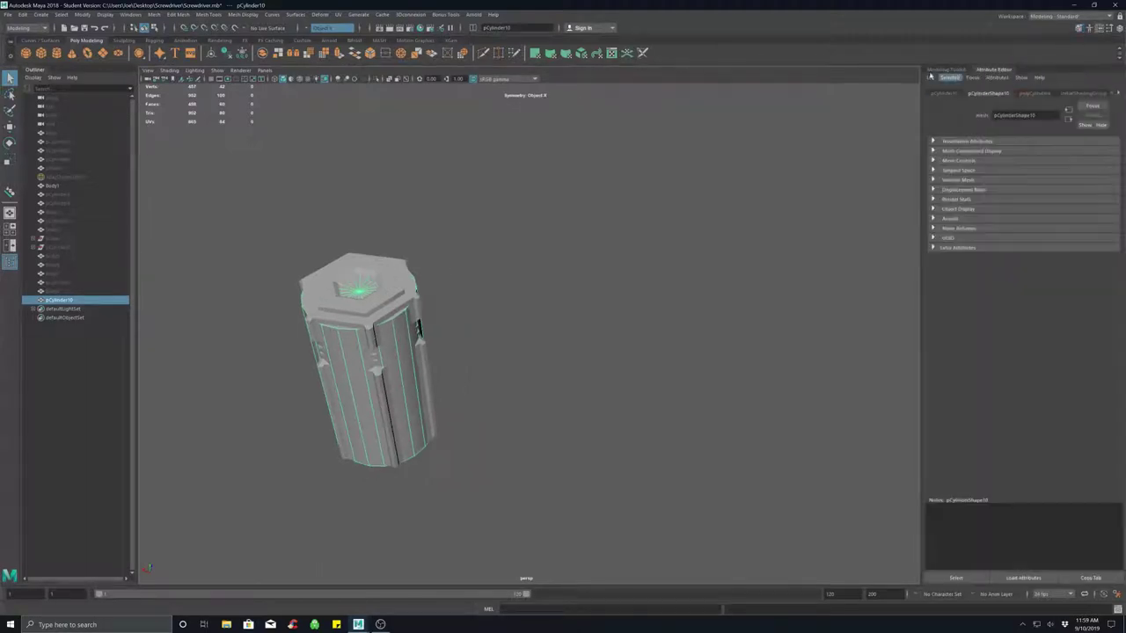
click(1032, 93)
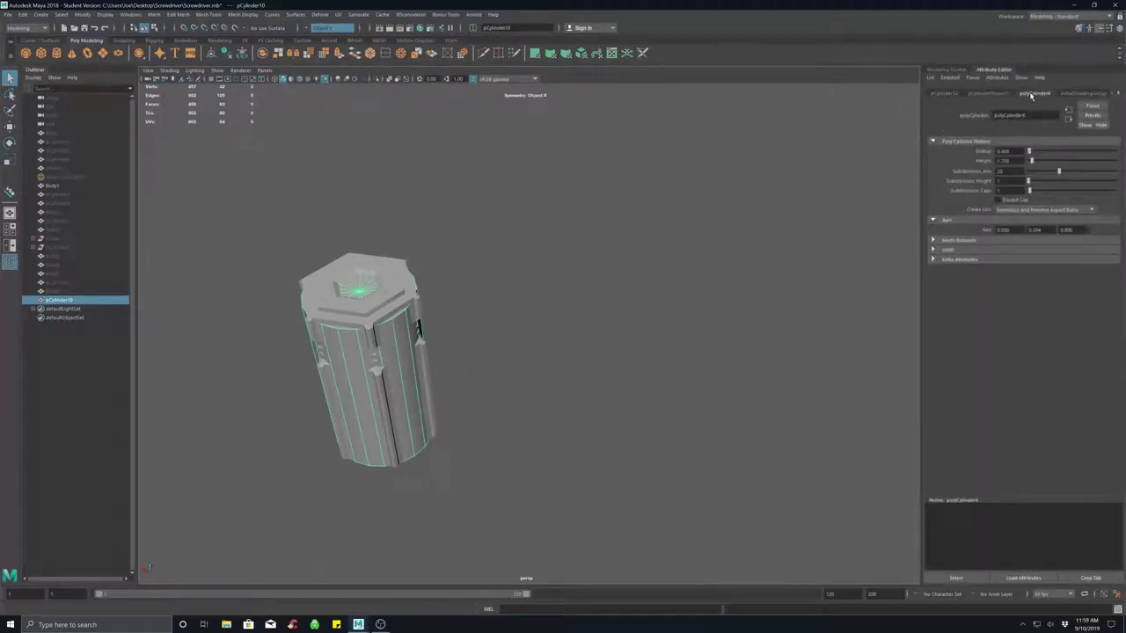
drag(1017, 151, 945, 145)
text(1)
key(Return)
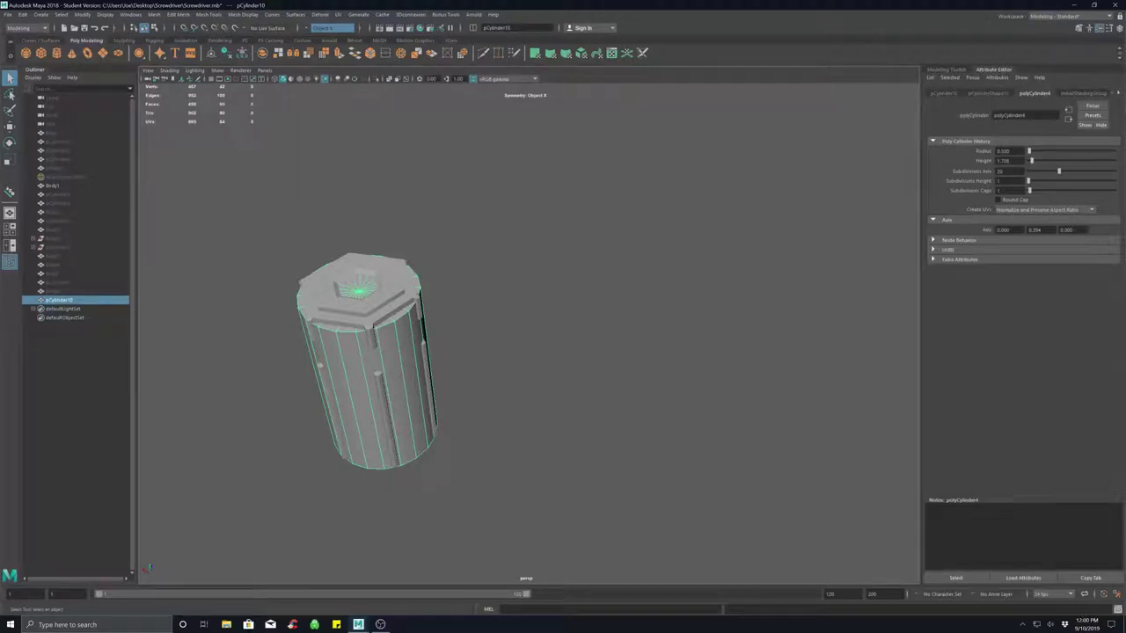
double_click(1004, 161)
text(1.75)
key(Return)
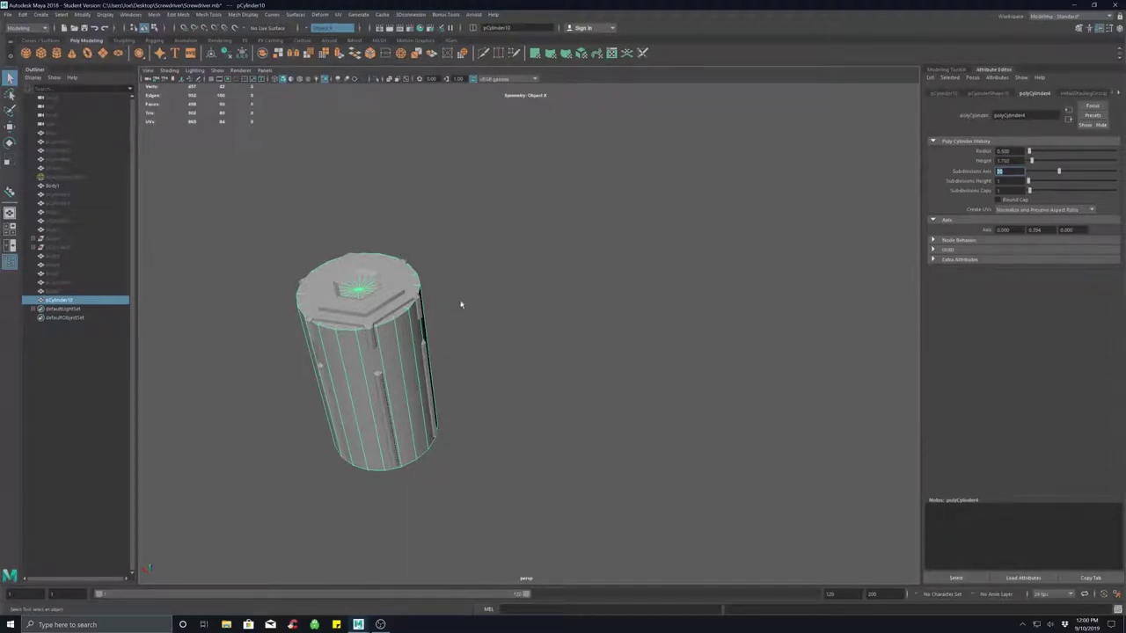
Move the cylinder out of the handle so the two stand side by side.
mouse_move(461, 304)
alt+mouse_down()
mouse_move(463, 293)
mouse_move(460, 318)
alt+mouse_up()
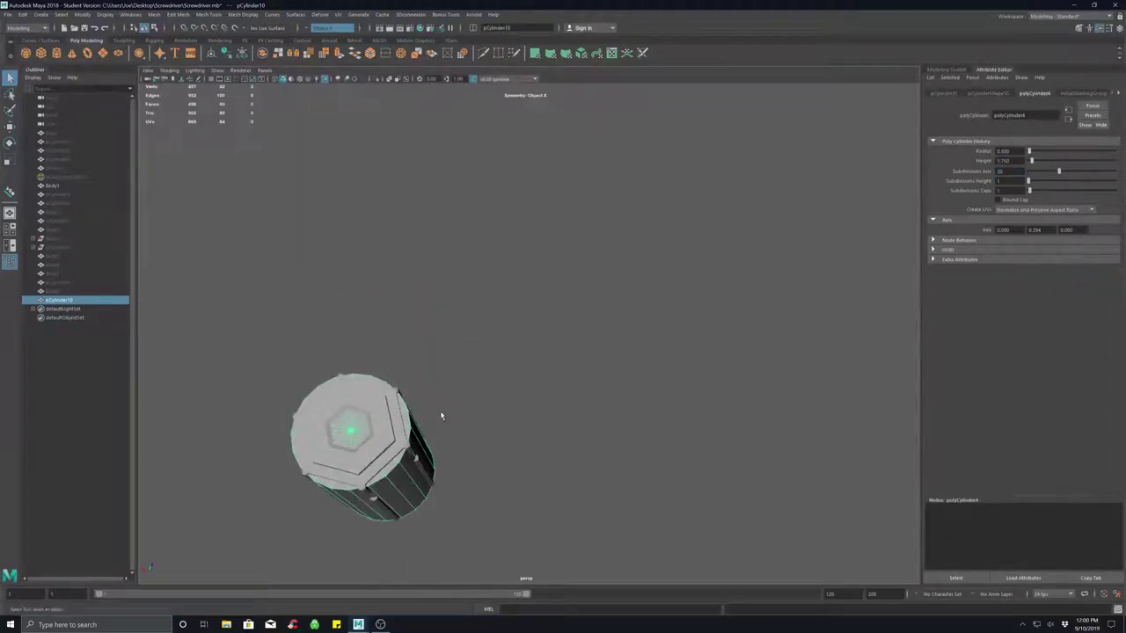
click(441, 416)
click(411, 428)
key(w)
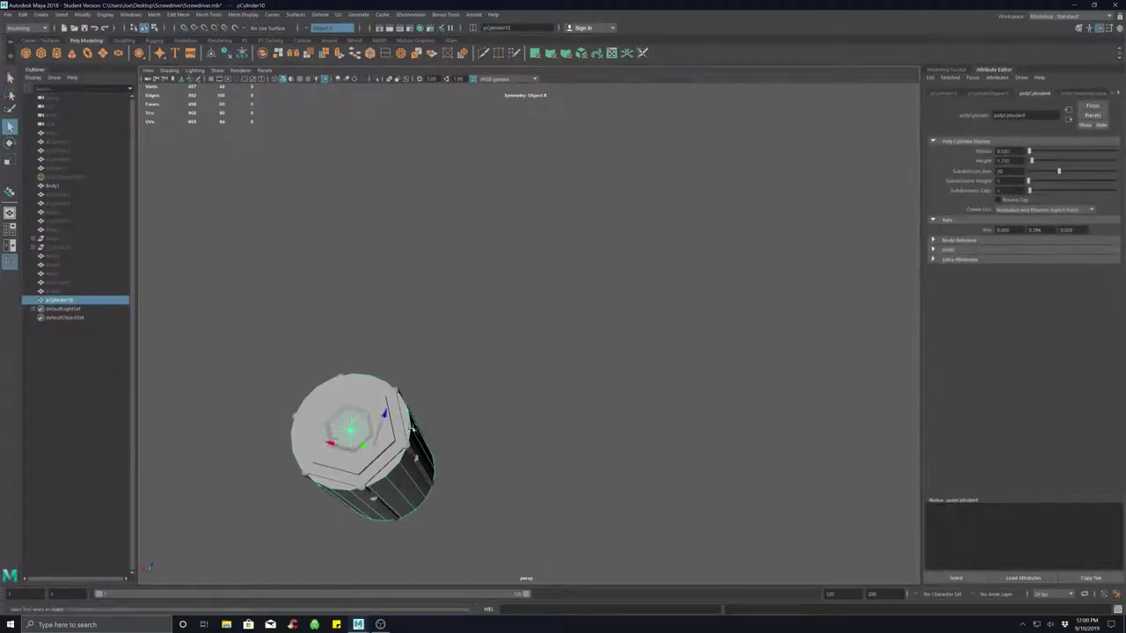
drag(318, 468, 474, 512)
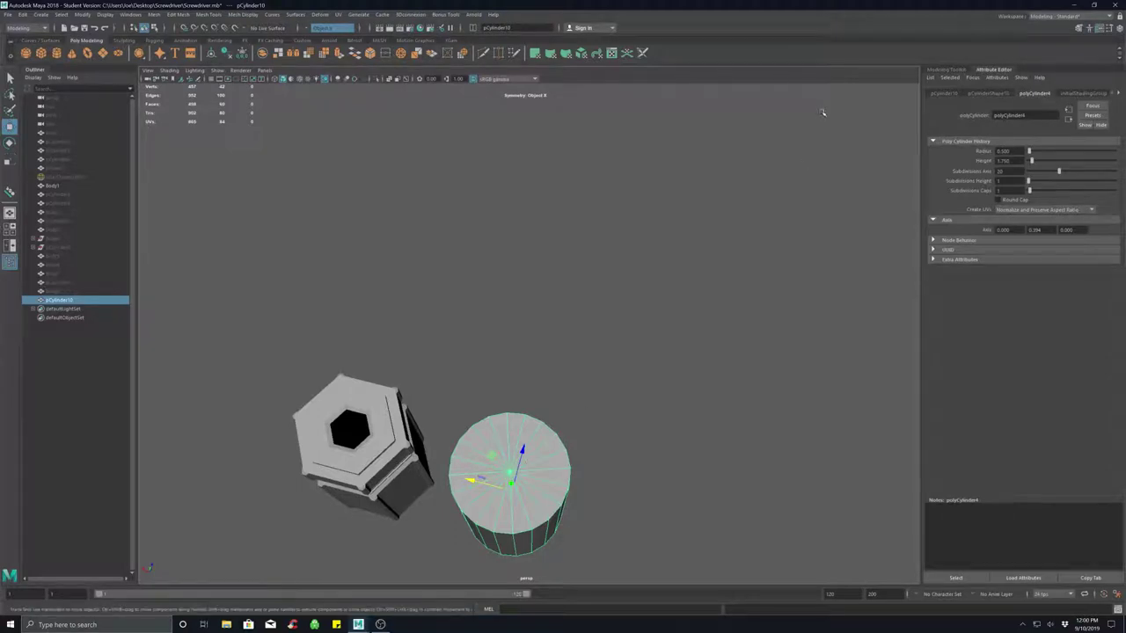
Set the cylinder's axis subdivisions to 6 and its cap subdivisions to 2.
drag(1009, 172, 964, 169)
text(6)
key(Return)
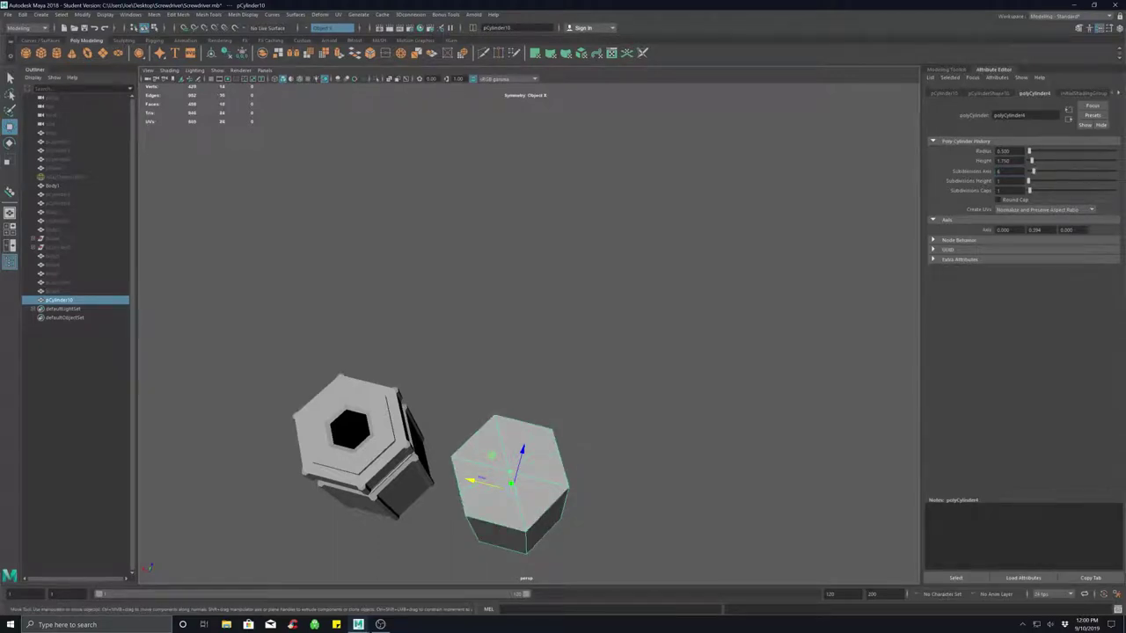
click(1000, 189)
text(2)
key(Return)
click(591, 501)
alt+drag(596, 489, 621, 384)
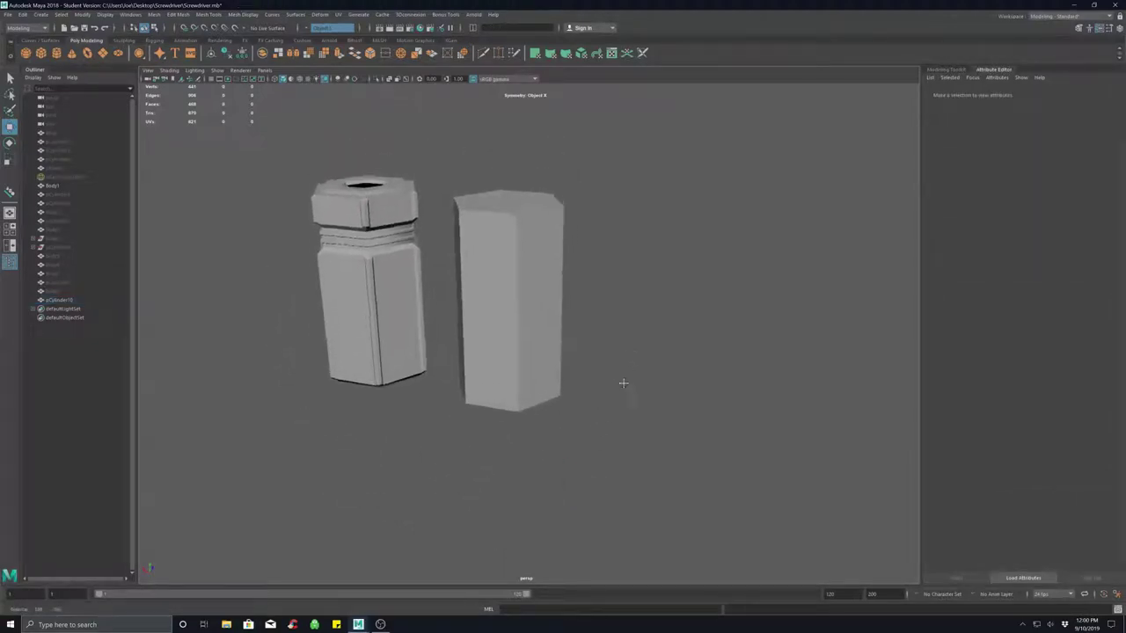
Compare the hexagonal cylinder's wireframe with the finished handle, and examine the handle's edges around the grooved neck up close.
click(527, 323)
middle_drag(526, 324, 488, 326)
alt+drag(488, 326, 455, 362)
alt+drag(395, 277, 467, 337)
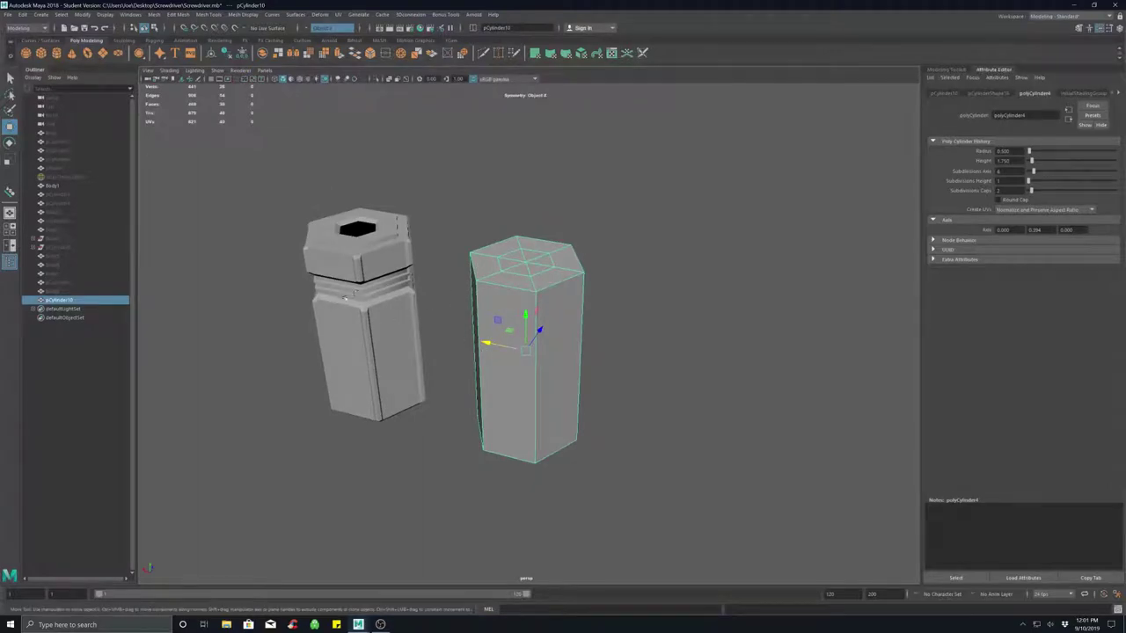
alt+drag(364, 288, 417, 356)
click(337, 292)
alt+drag(337, 292, 415, 312)
alt+right_drag(415, 312, 440, 318)
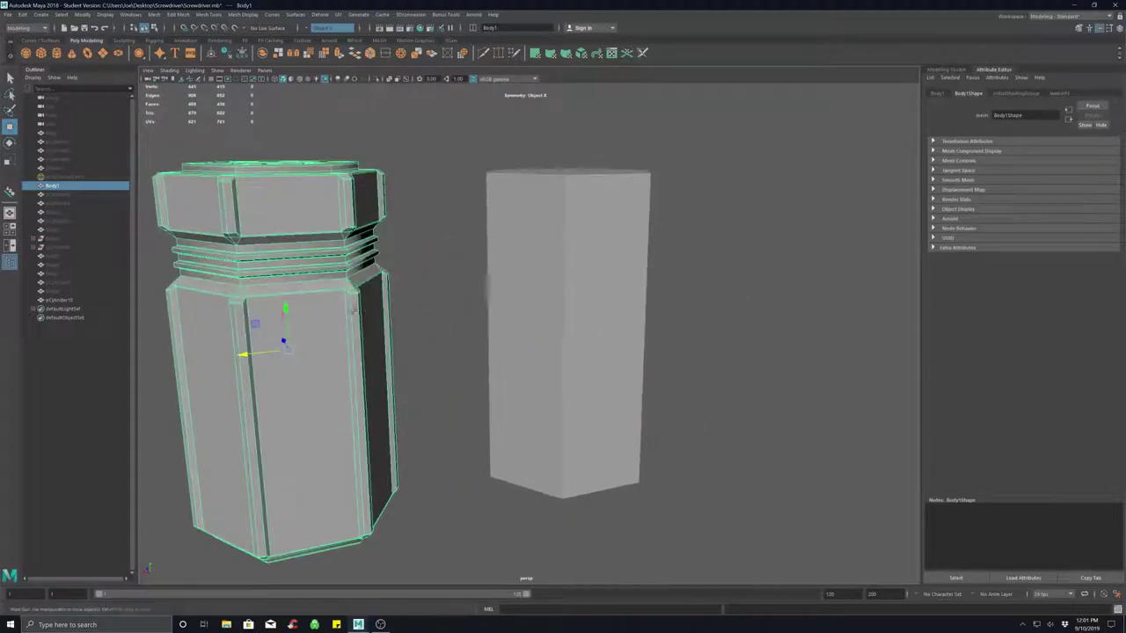
alt+middle_drag(439, 318, 493, 352)
alt+drag(493, 351, 484, 337)
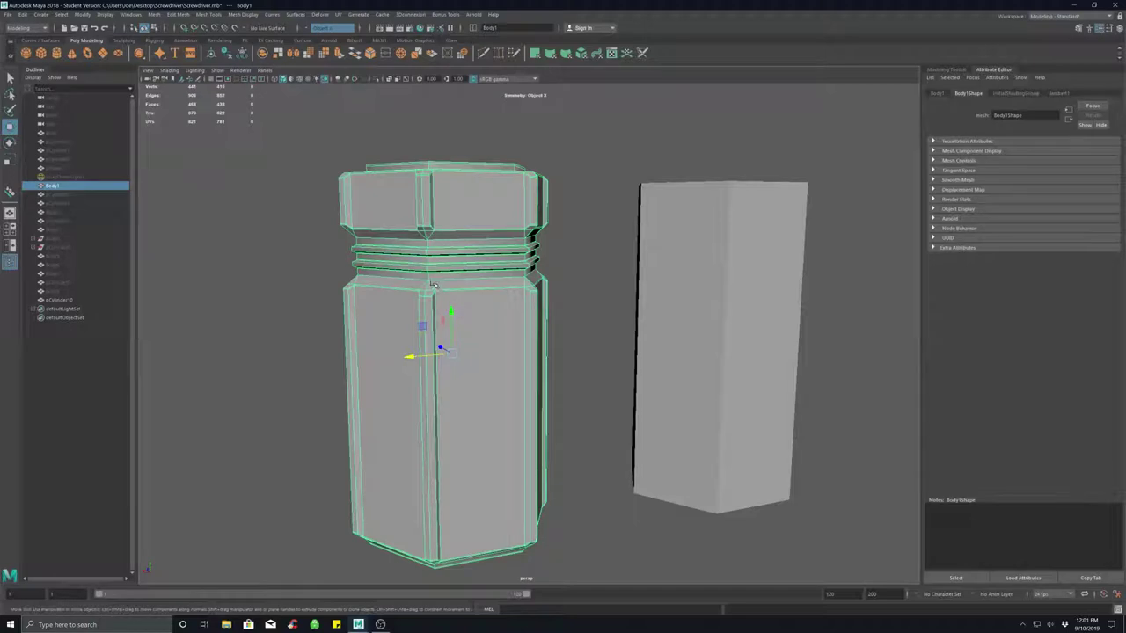
Turn on smooth mesh preview for the handle, inspect its rounded collar, neck and hole, and reselect it.
key(3)
click(573, 289)
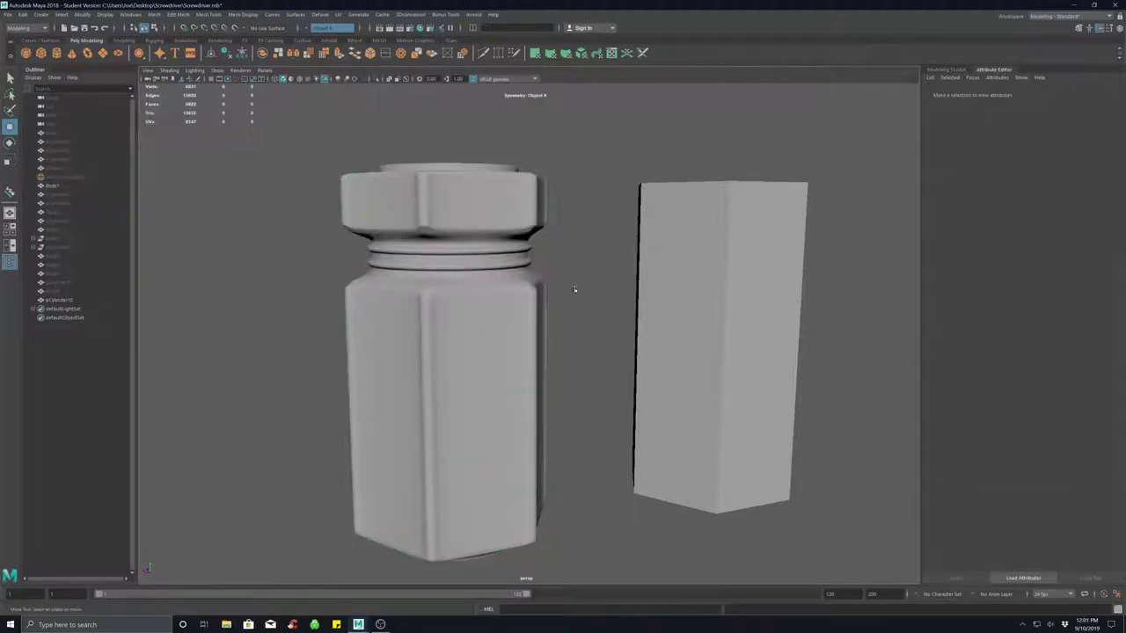
alt+drag(574, 289, 475, 316)
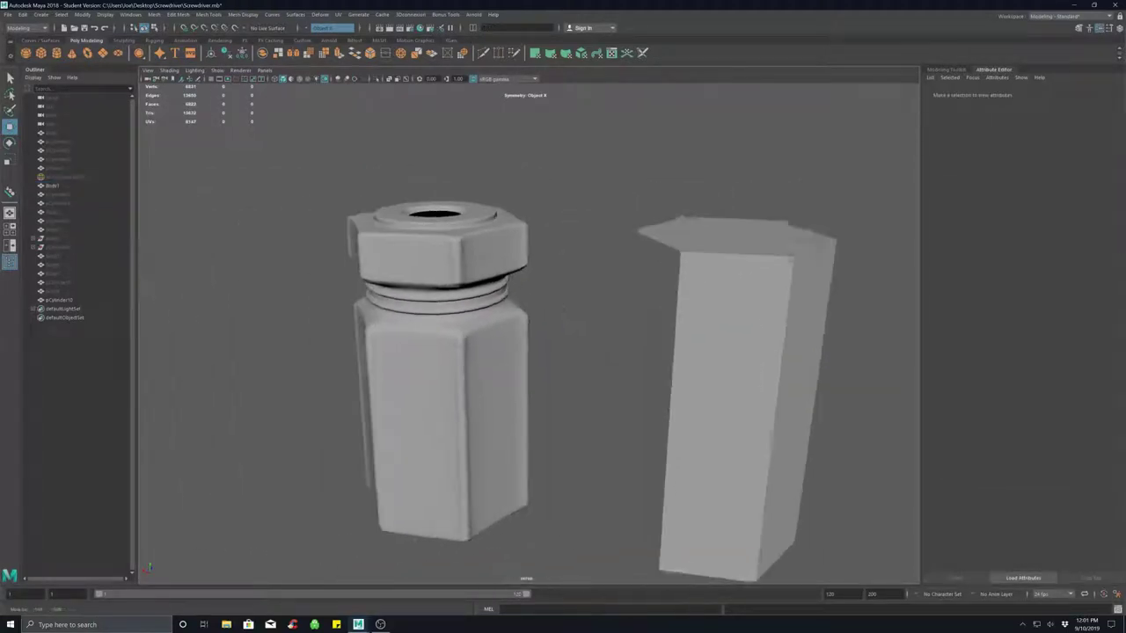
alt+middle_drag(469, 241, 483, 241)
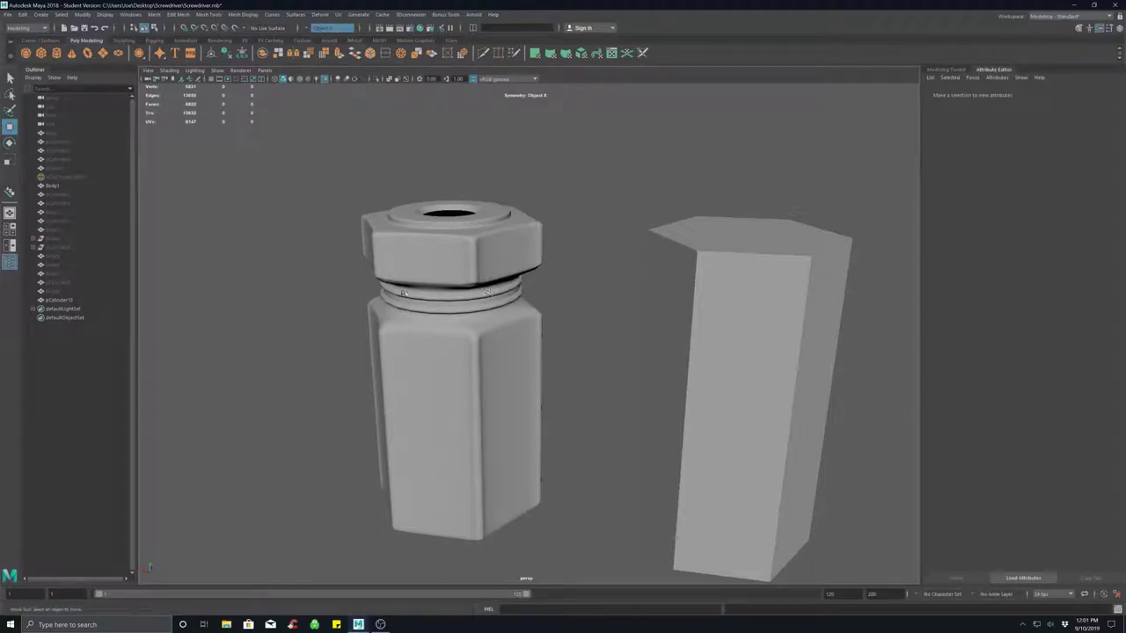
alt+drag(488, 297, 535, 319)
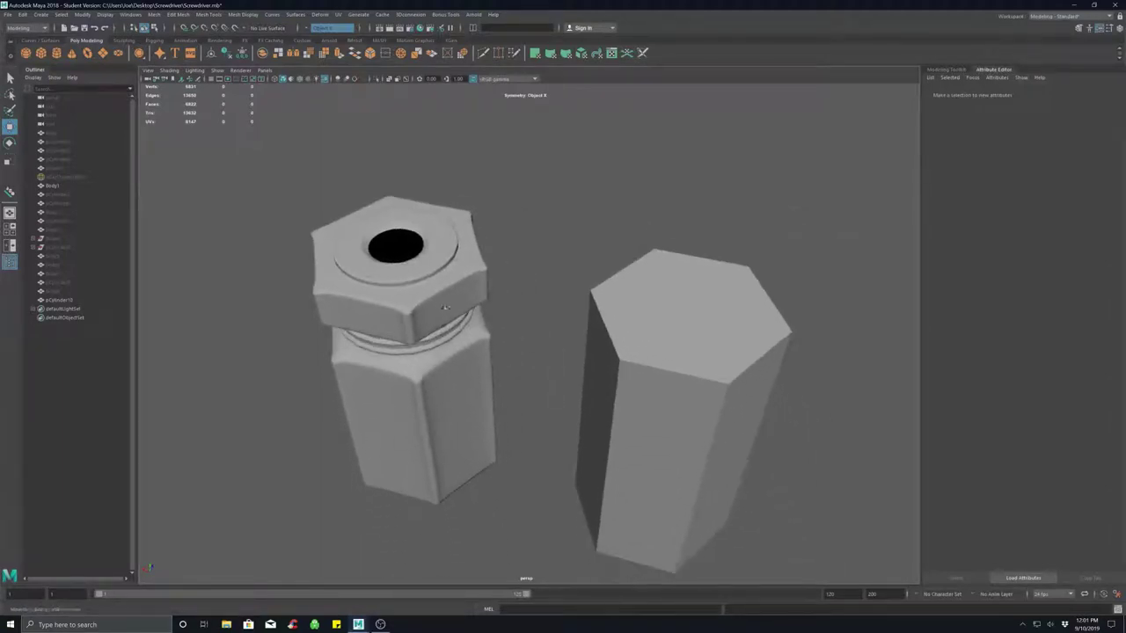
alt+drag(441, 301, 438, 315)
click(435, 310)
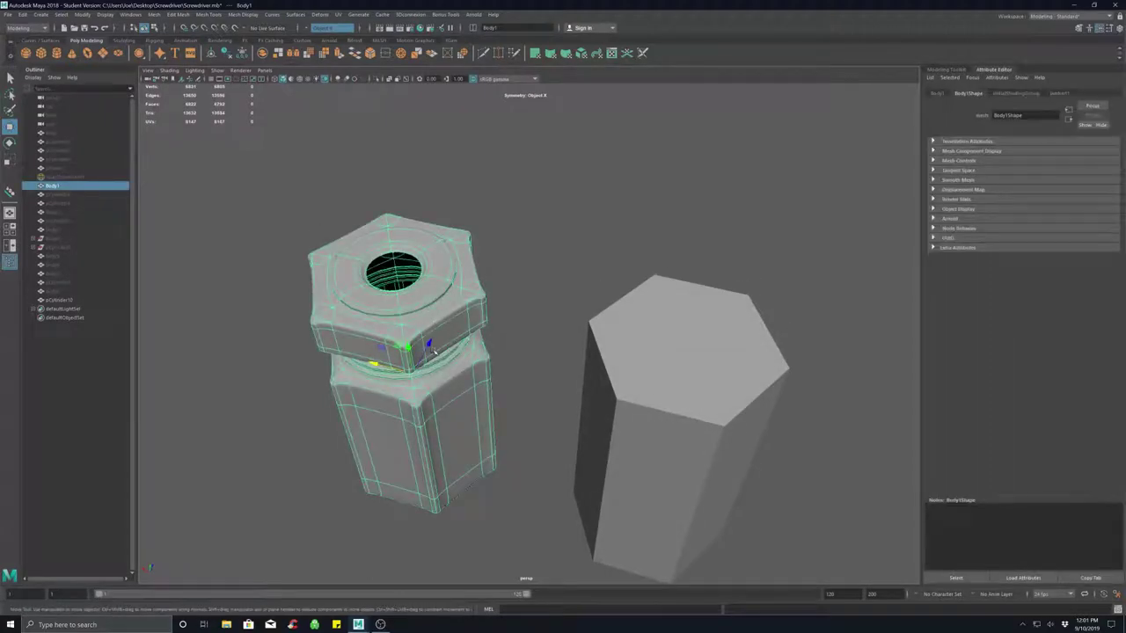
Turn off the handle's smooth mesh preview and compare its collar, neck and body proportions with the plain hexagonal cylinder from several angles.
key(1)
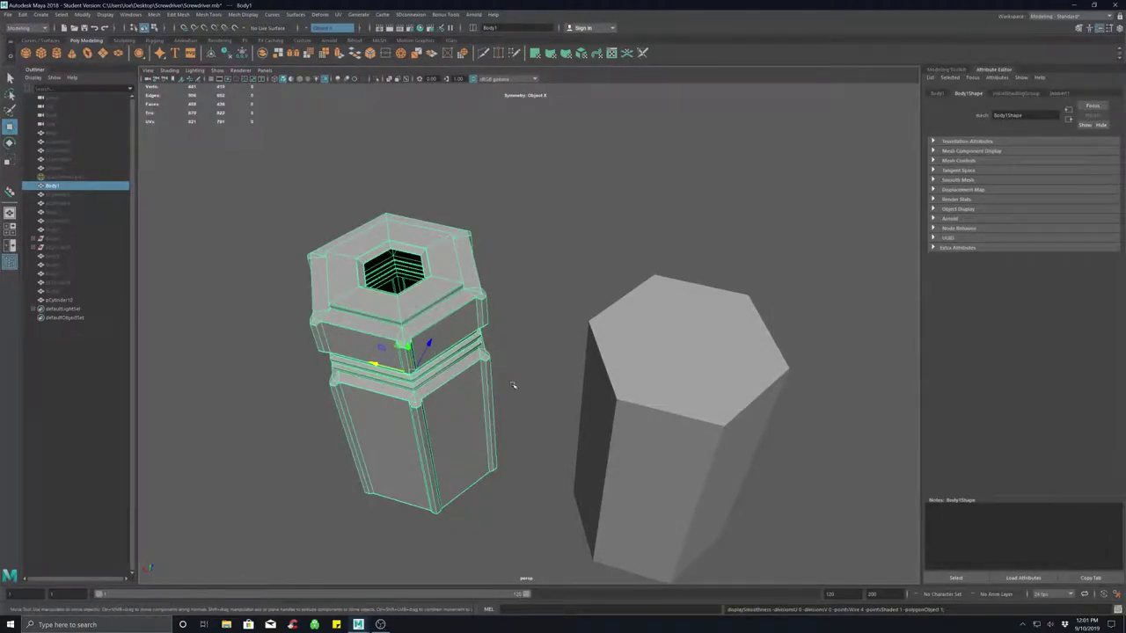
alt+drag(512, 386, 414, 288)
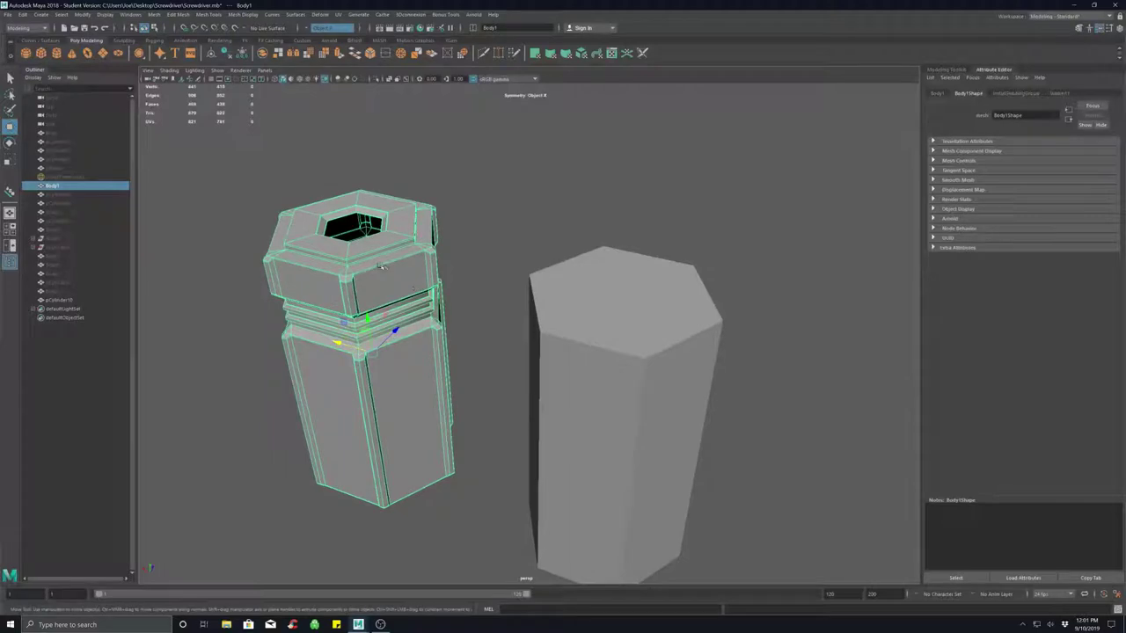
alt+drag(452, 326, 394, 316)
alt+drag(432, 352, 420, 382)
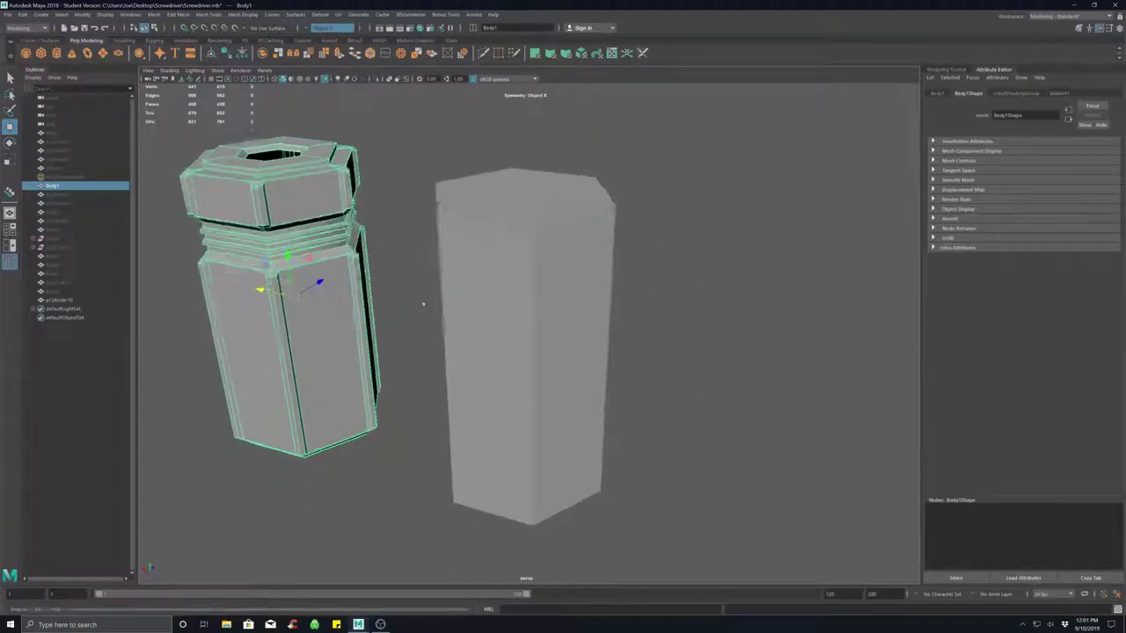
click(473, 286)
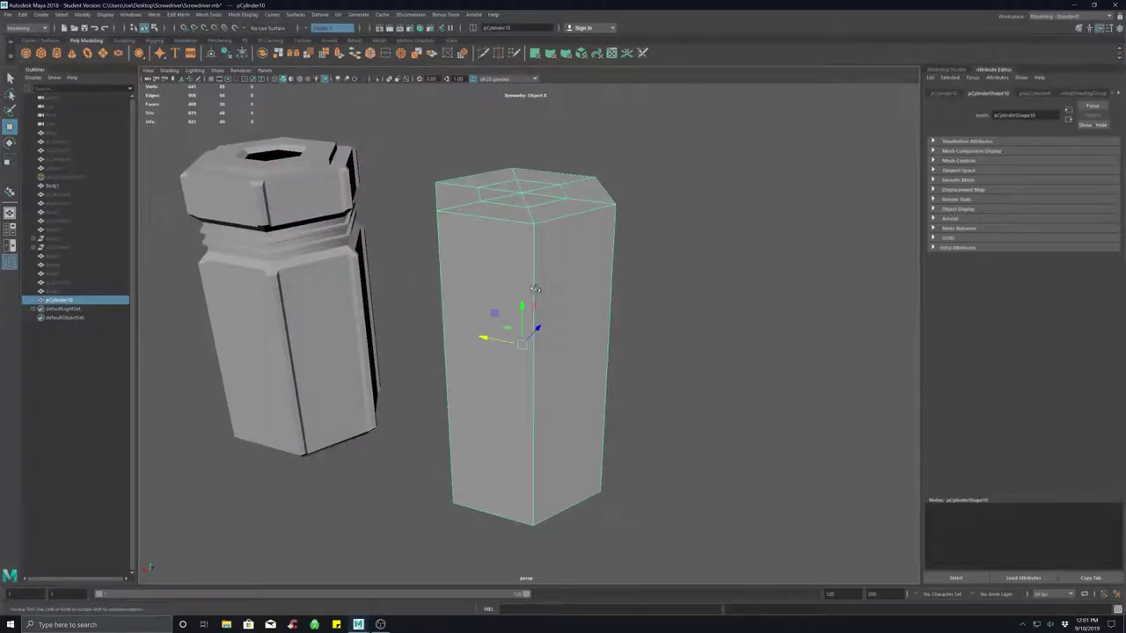
alt+drag(475, 286, 471, 308)
alt+middle_drag(475, 302, 530, 302)
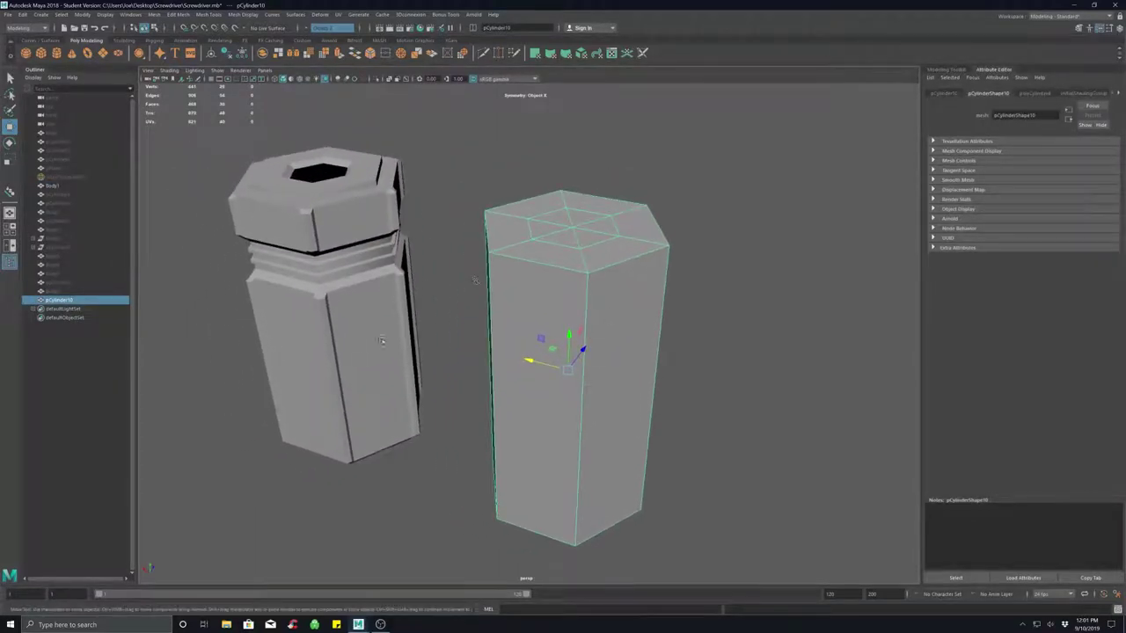
mouse_move(417, 354)
alt+mouse_down()
mouse_move(416, 341)
mouse_move(436, 349)
alt+mouse_up()
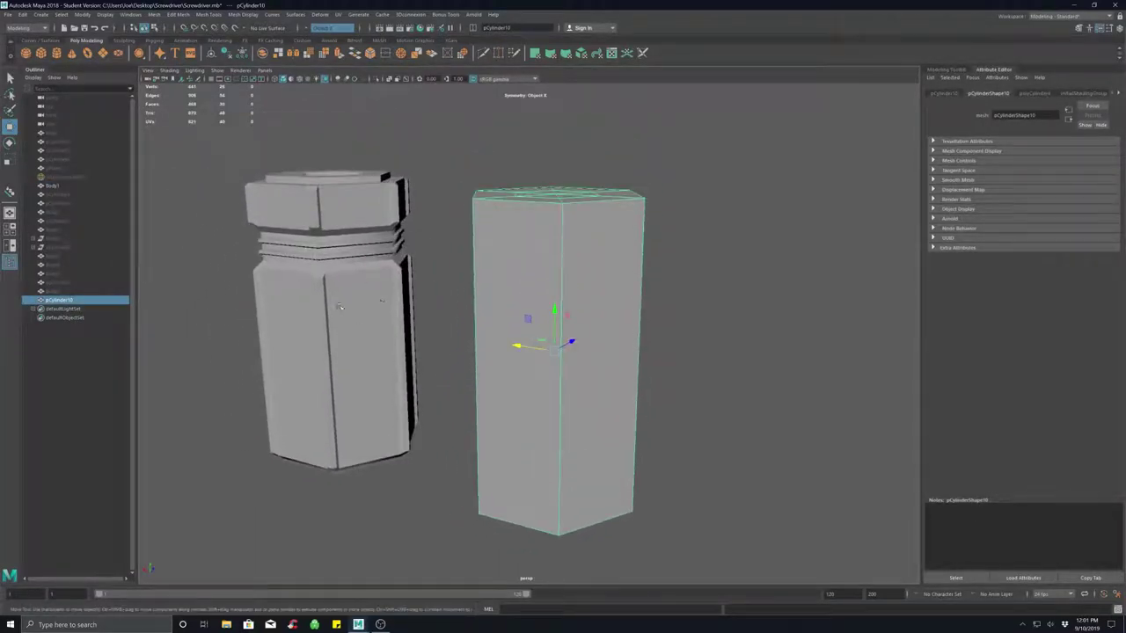
alt+drag(523, 306, 483, 364)
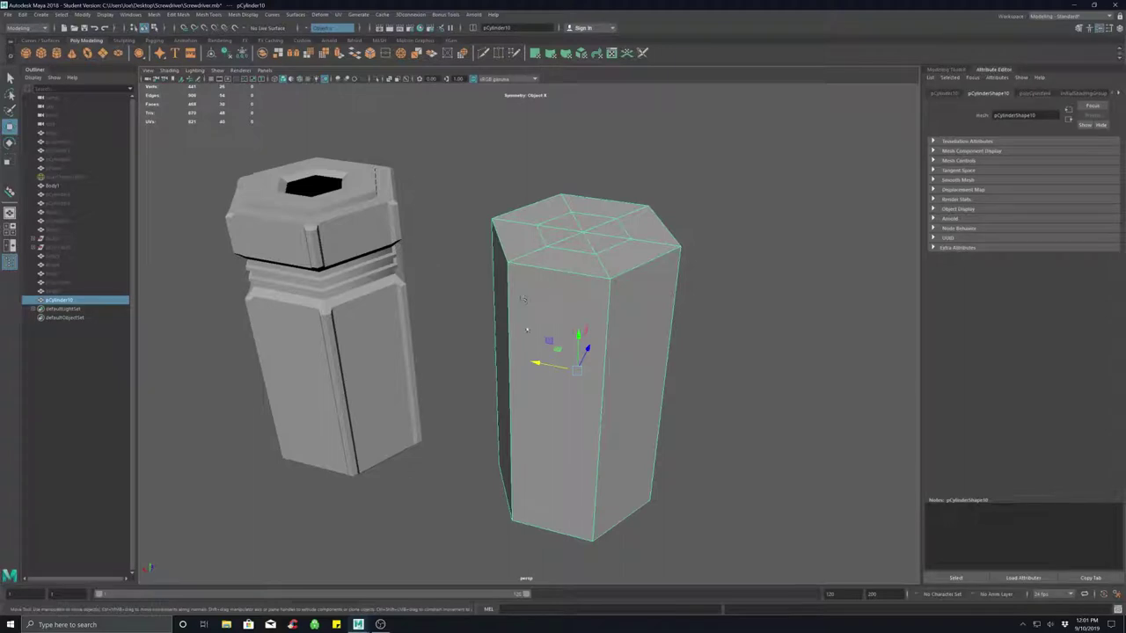
click(348, 237)
click(557, 298)
alt+drag(488, 378, 520, 336)
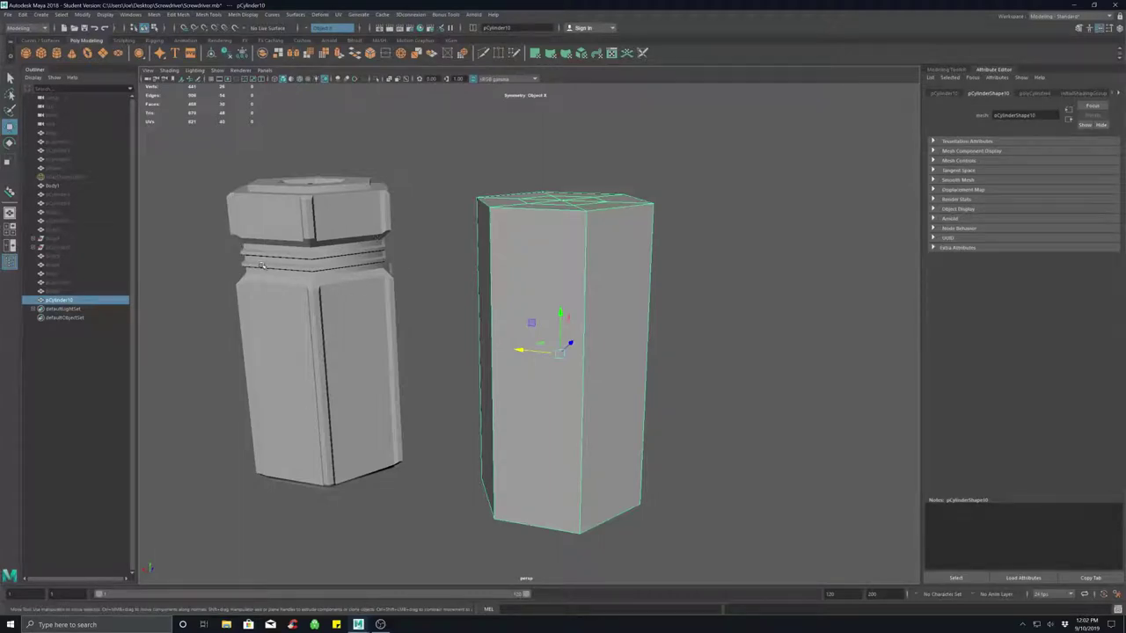
alt+drag(314, 265, 335, 260)
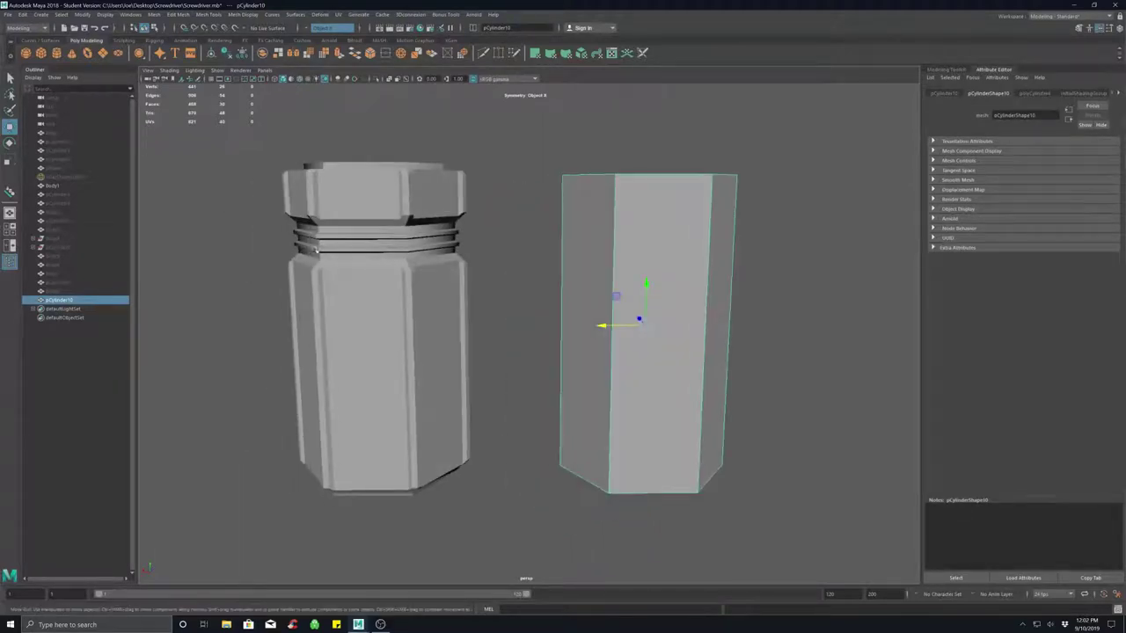
Examine the handle's face loops around the grooved neck, along the sides and on the underside.
click(317, 244)
right_drag(279, 226, 280, 250)
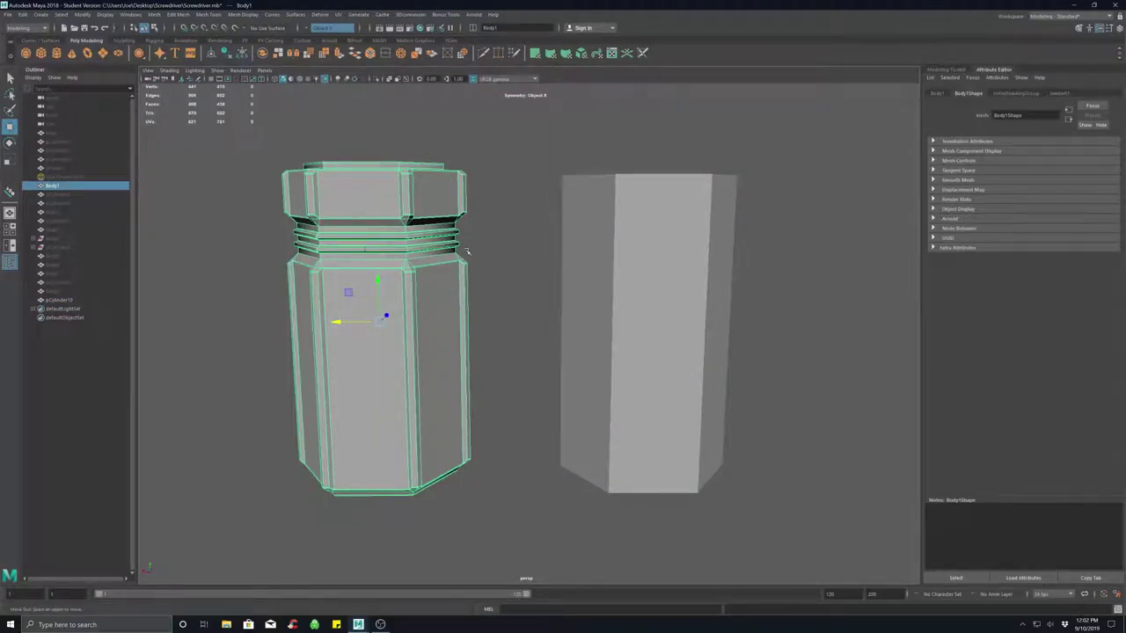
double_click(378, 250)
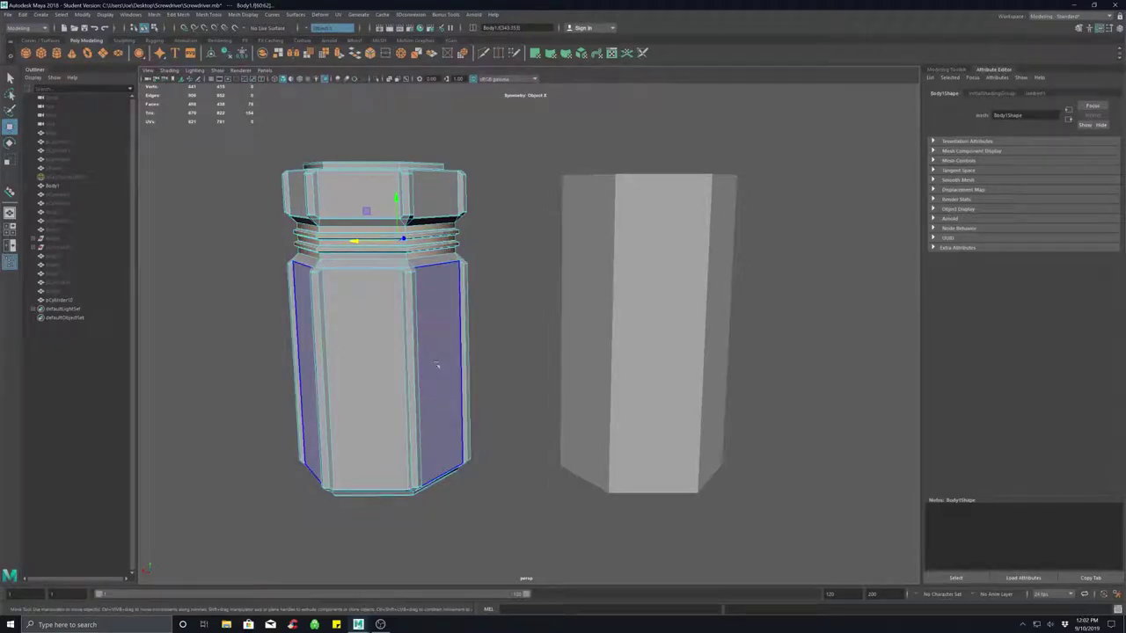
click(516, 386)
alt+drag(506, 425, 510, 382)
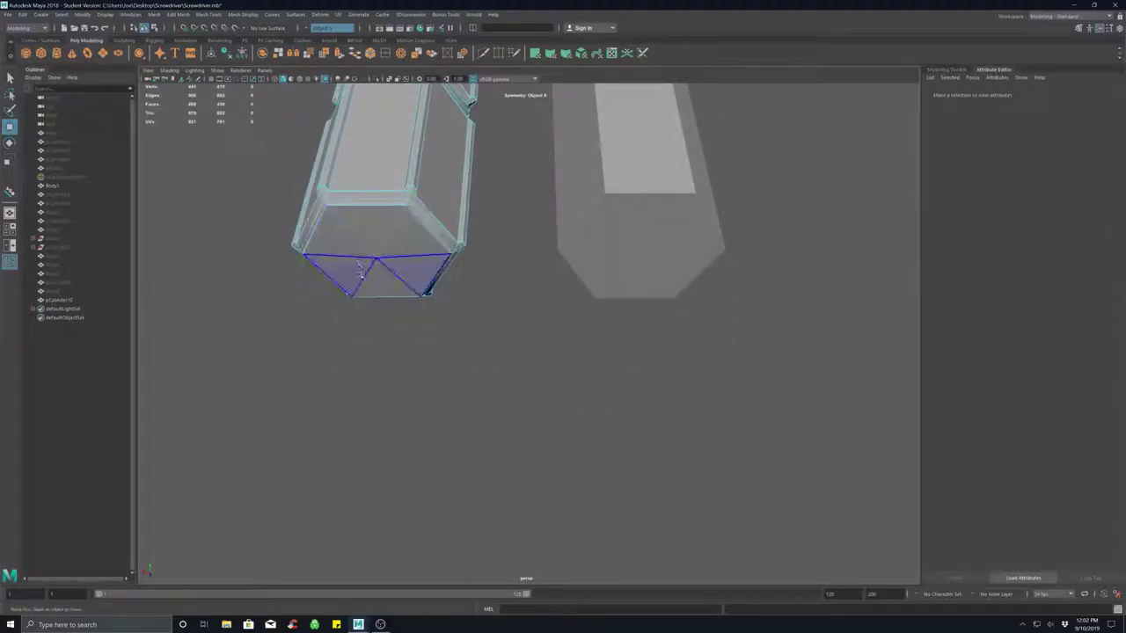
alt+drag(425, 275, 442, 291)
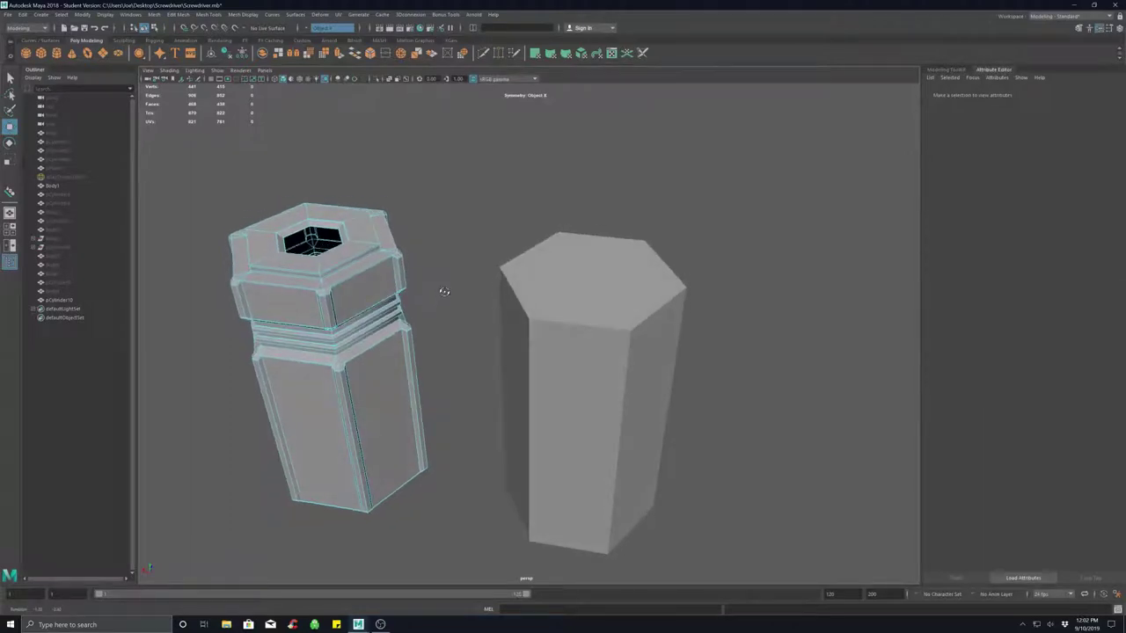
Select the inner hexagonal edge ring on the plain cylinder's top cap.
click(533, 291)
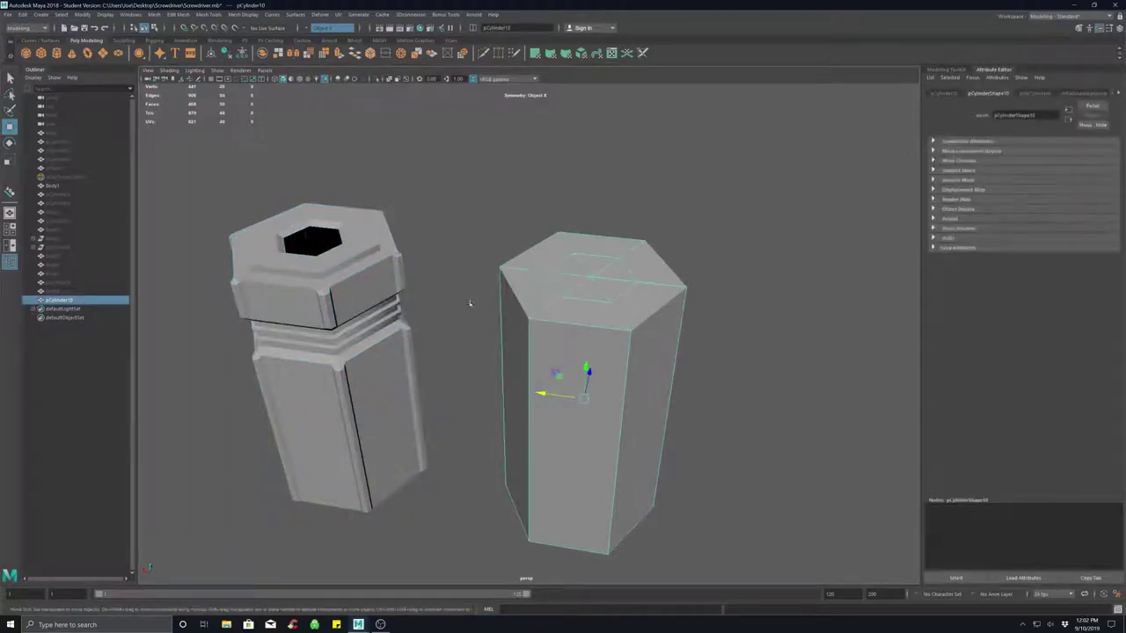
alt+drag(566, 276, 483, 281)
alt+middle_drag(483, 280, 508, 308)
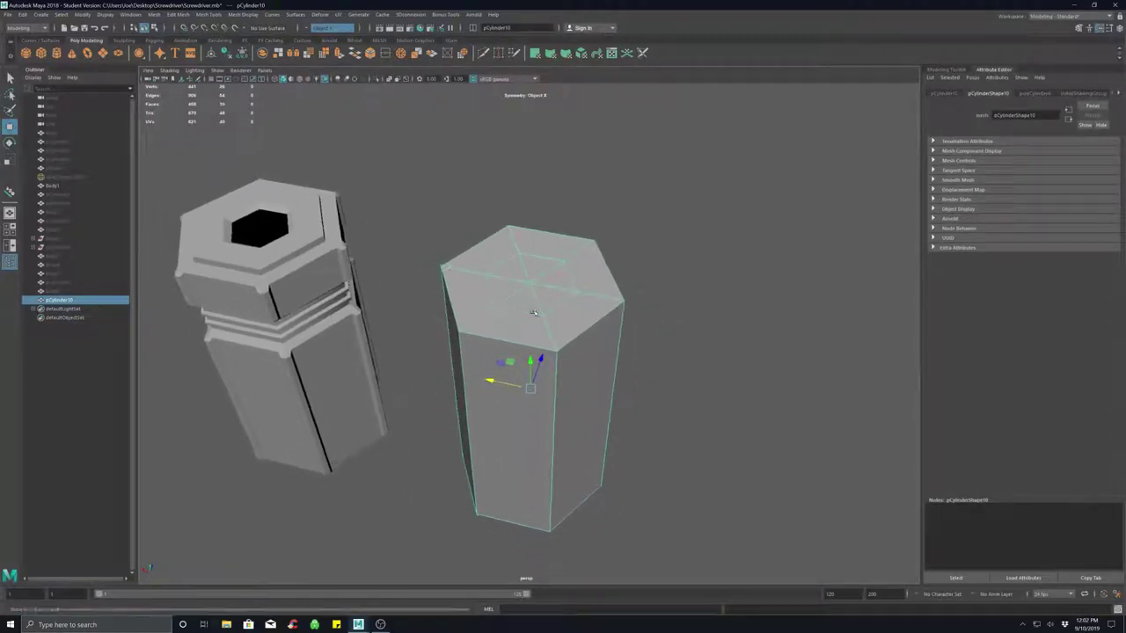
mouse_move(533, 311)
right_down()
mouse_move(538, 294)
mouse_move(533, 335)
mouse_move(527, 294)
mouse_move(523, 308)
right_up()
click(527, 296)
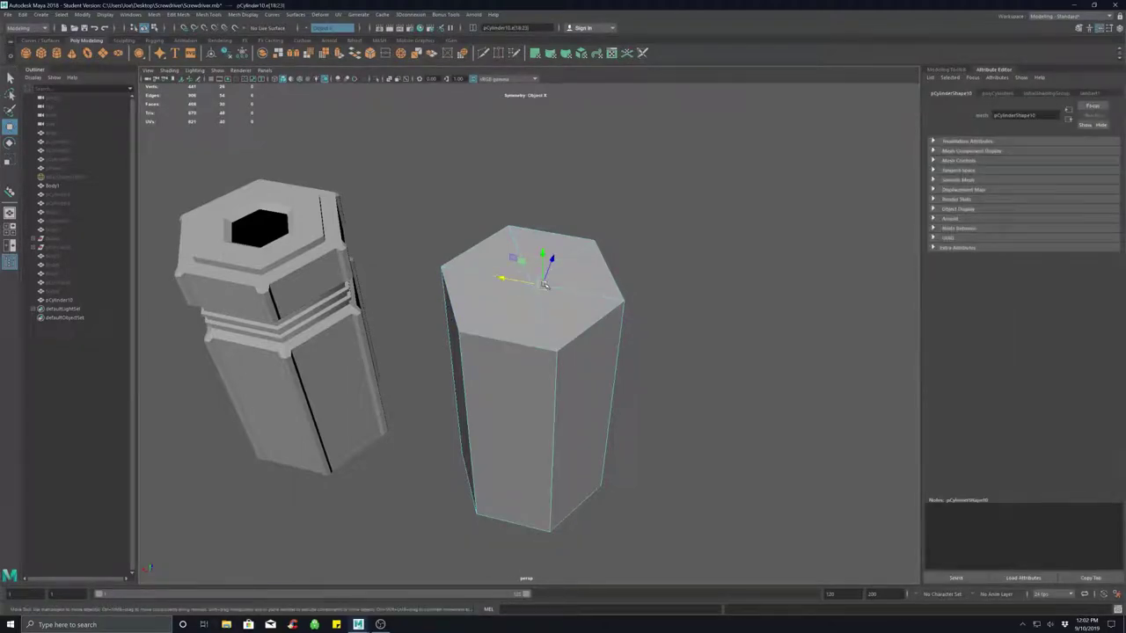
Try to enlarge the selected cap ring uniformly by a factor of about 1.33.
key(e)
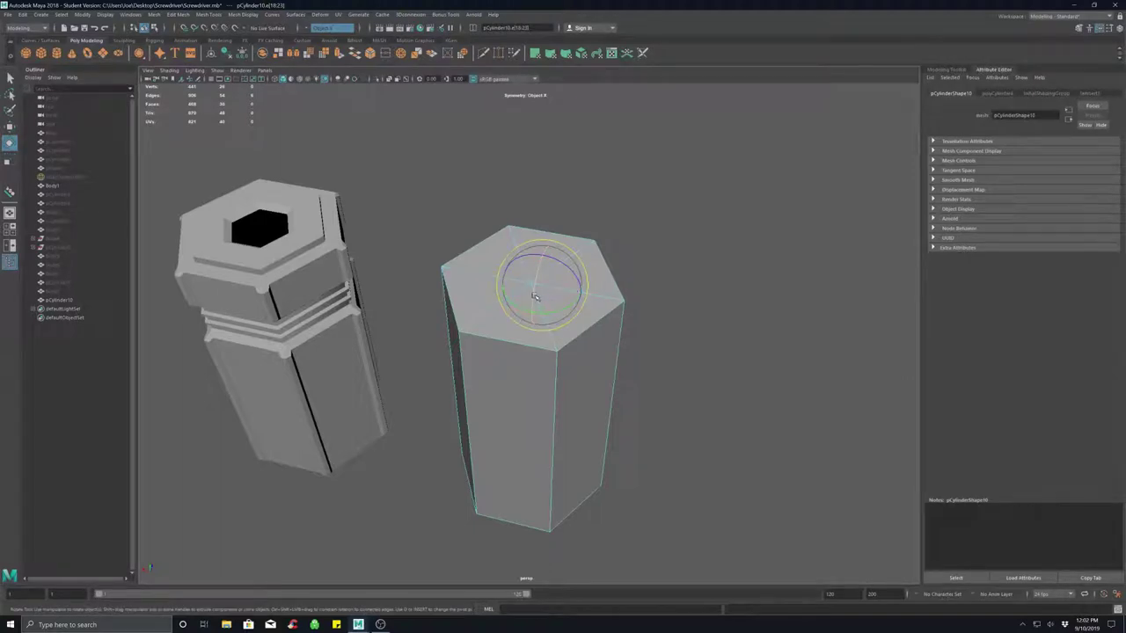
key(r)
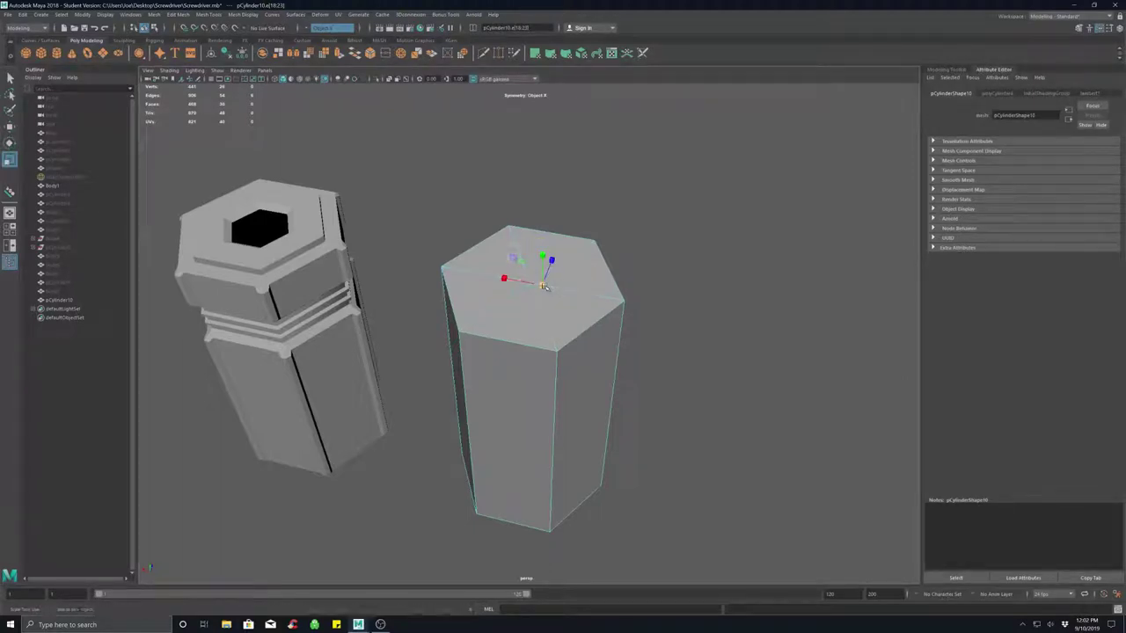
drag(555, 285, 562, 283)
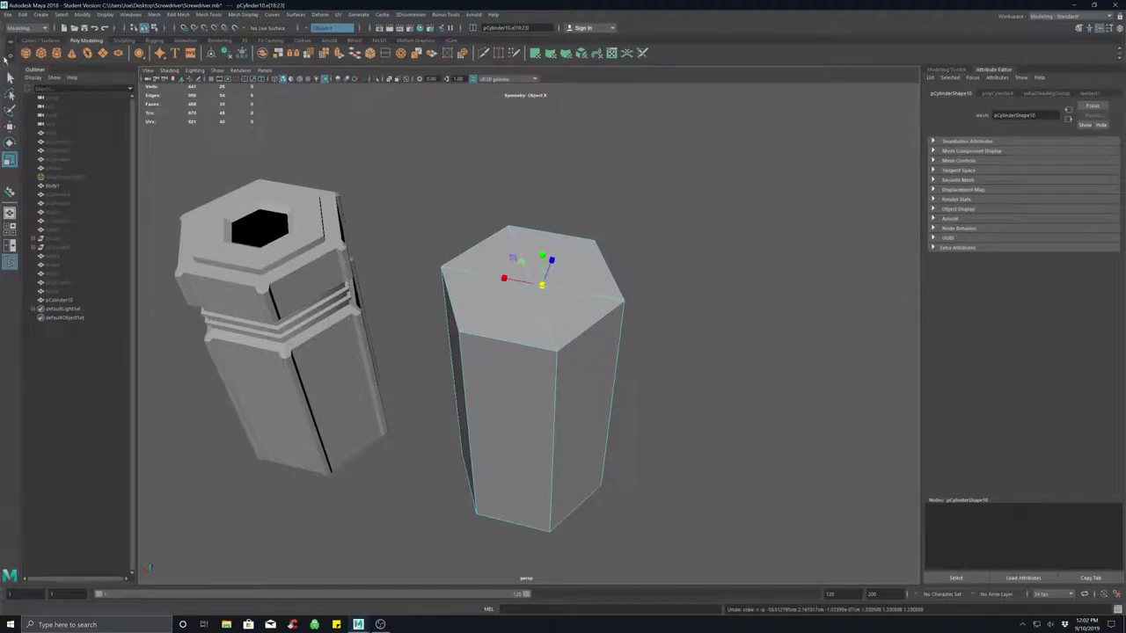
Set the Scale tool's axis orientation to World.
double_click(9, 160)
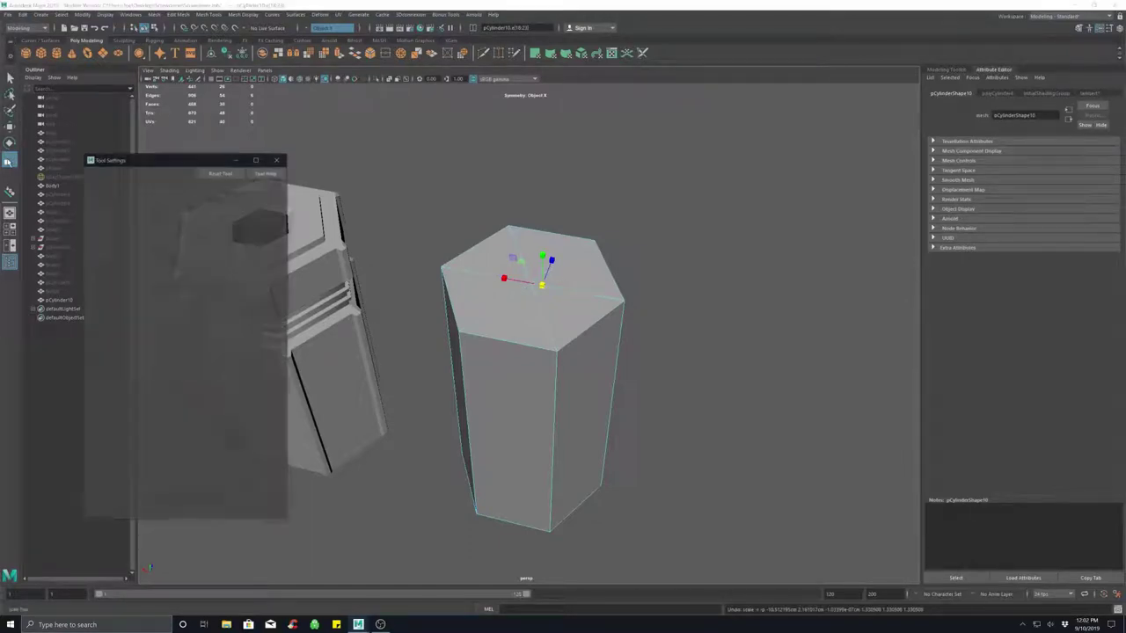
click(168, 199)
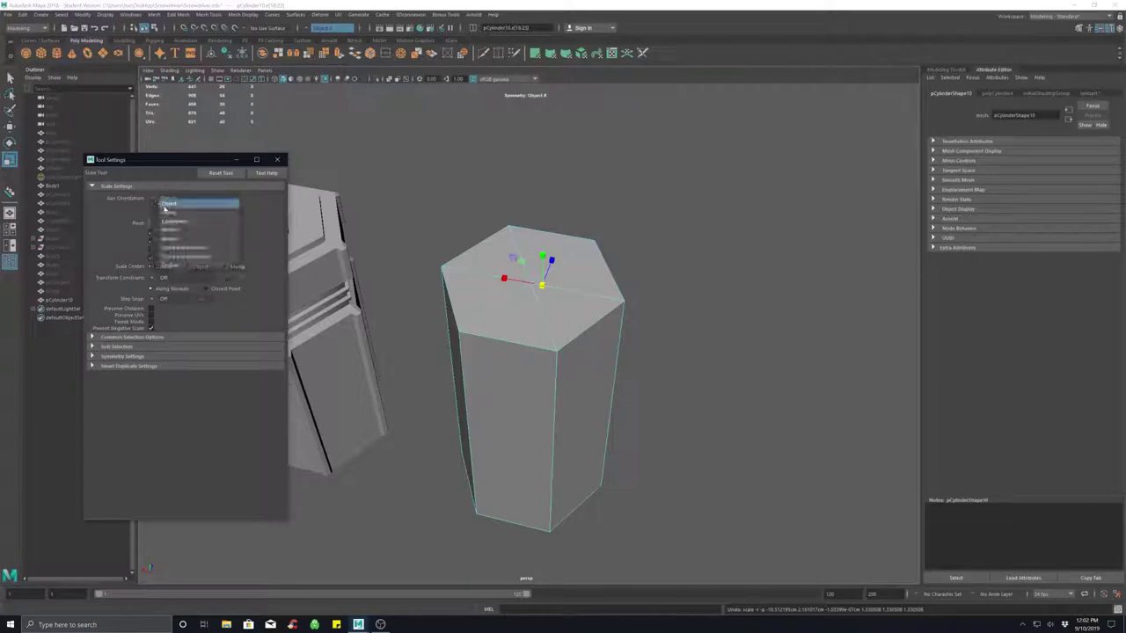
click(167, 213)
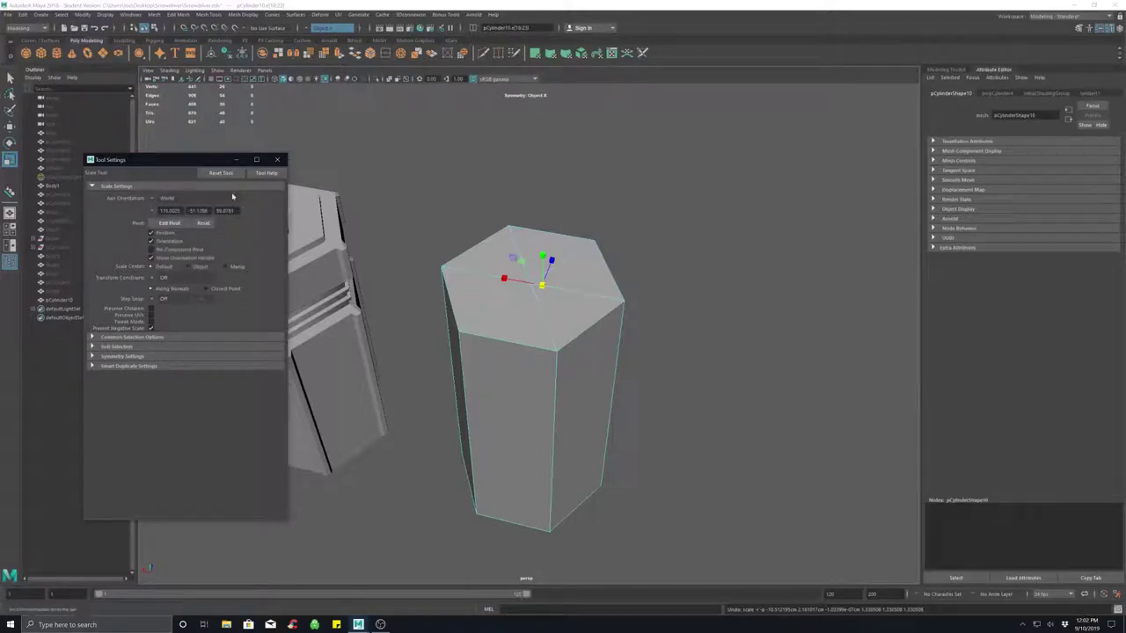
click(277, 161)
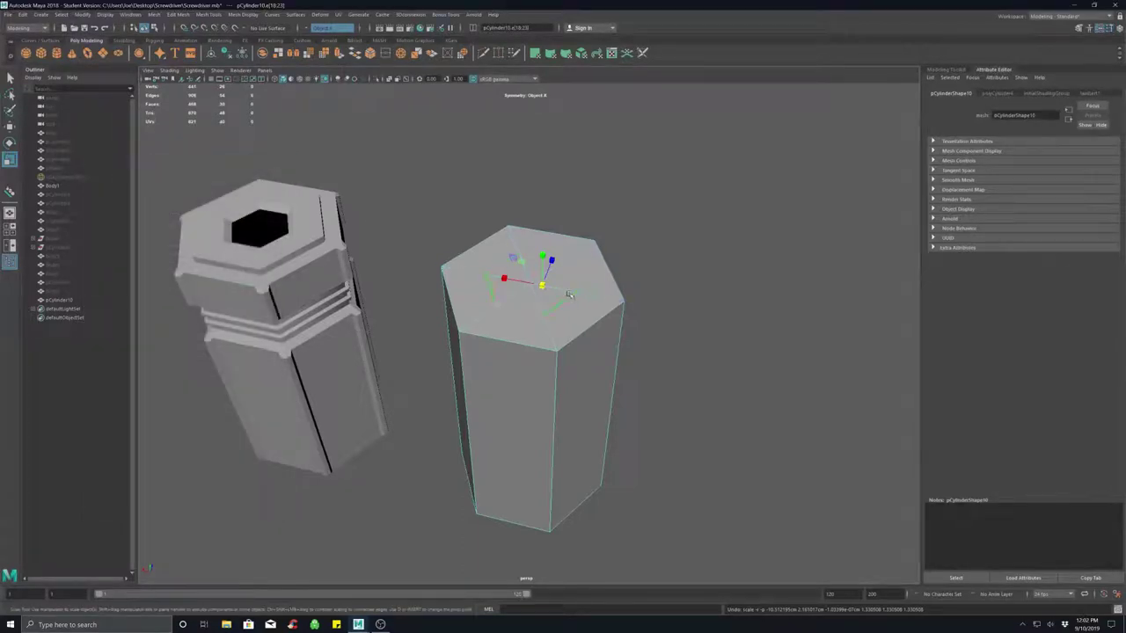
Turn symmetry off and scale the cap's inner edge ring uniformly outward, leaving a narrow rim around the hexagon.
click(731, 291)
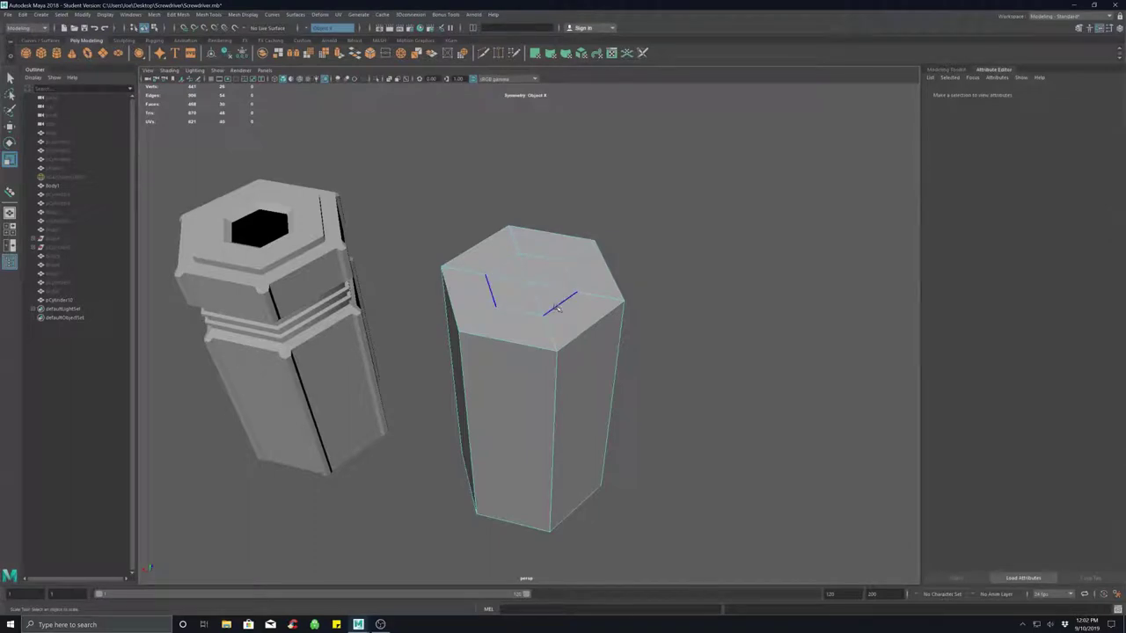
click(314, 28)
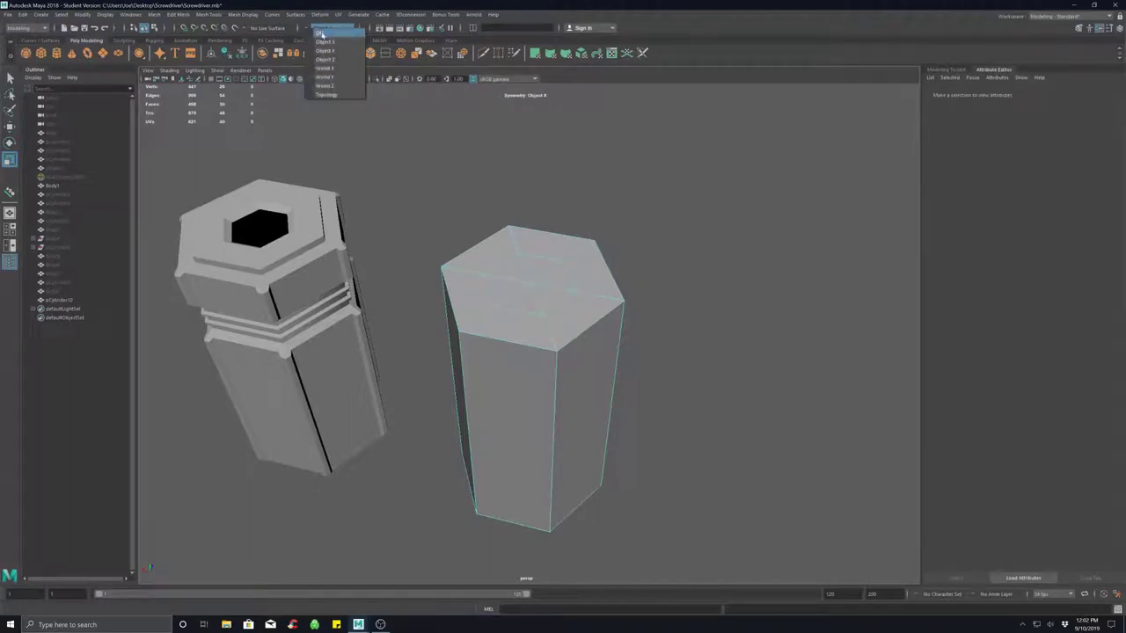
click(321, 34)
double_click(535, 294)
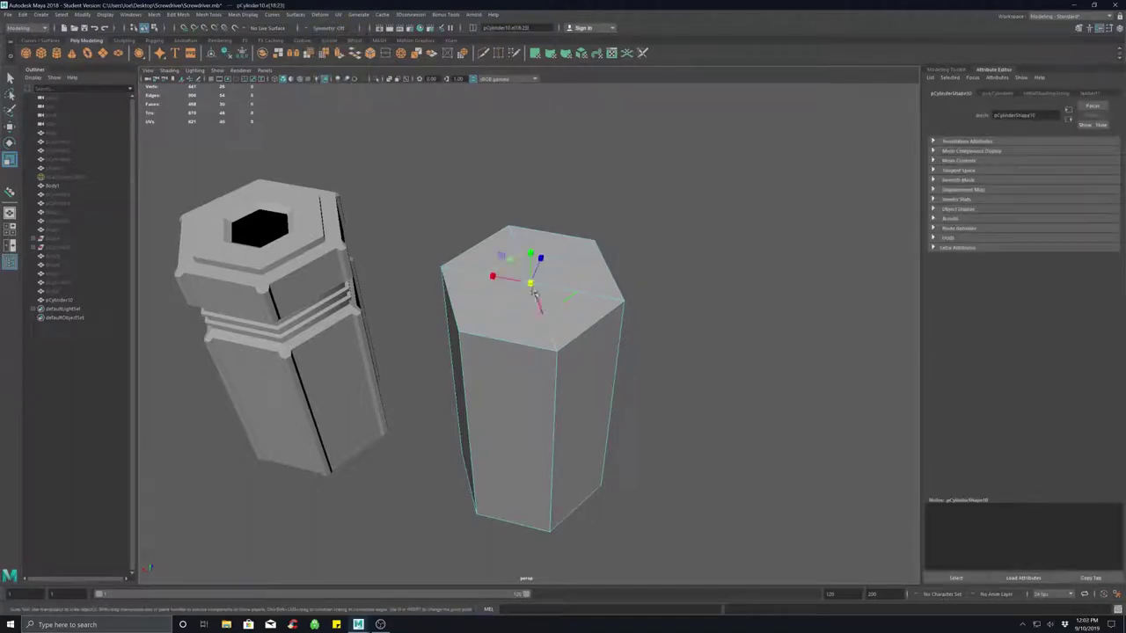
drag(530, 284, 563, 284)
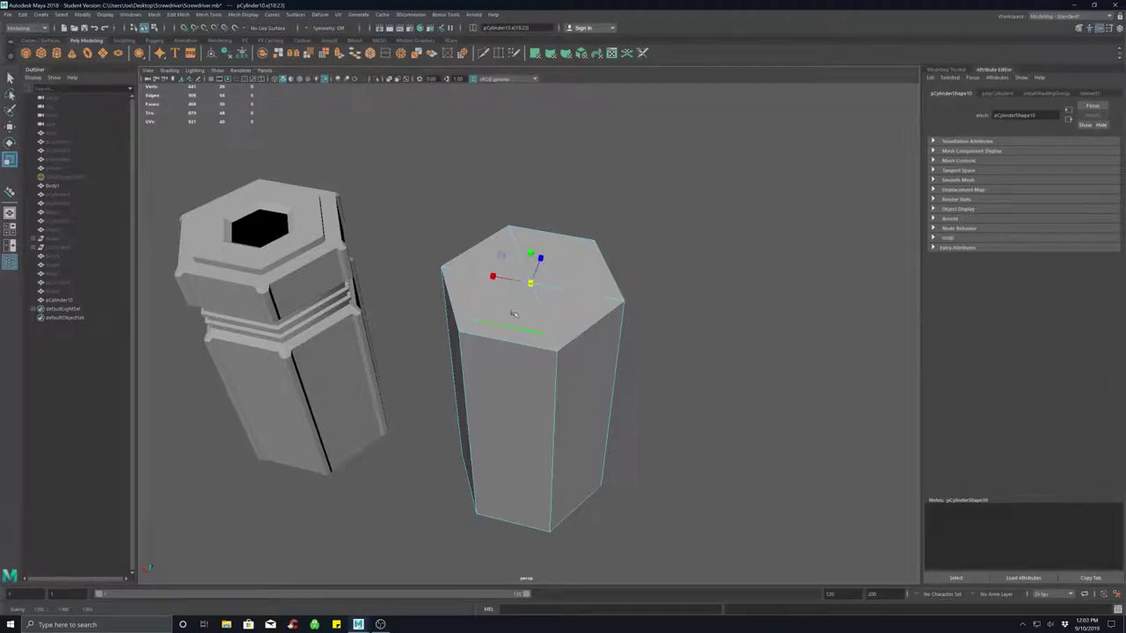
Select all six triangular faces inside the enlarged ring on the cylinder's top cap.
right_drag(511, 314, 511, 338)
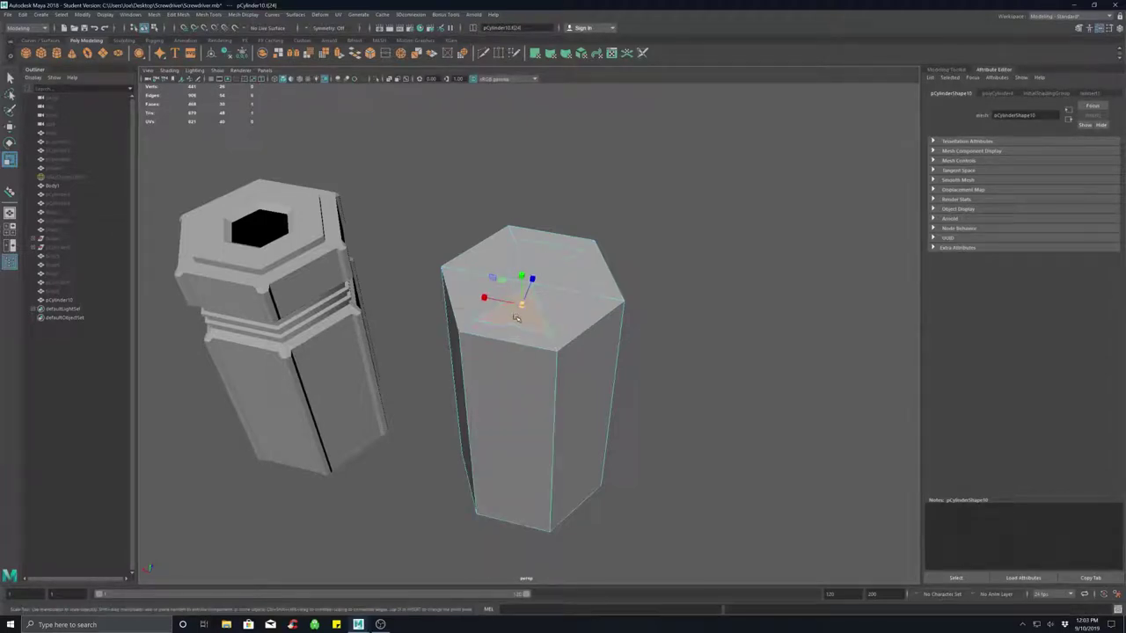
click(482, 280)
shift+click(537, 255)
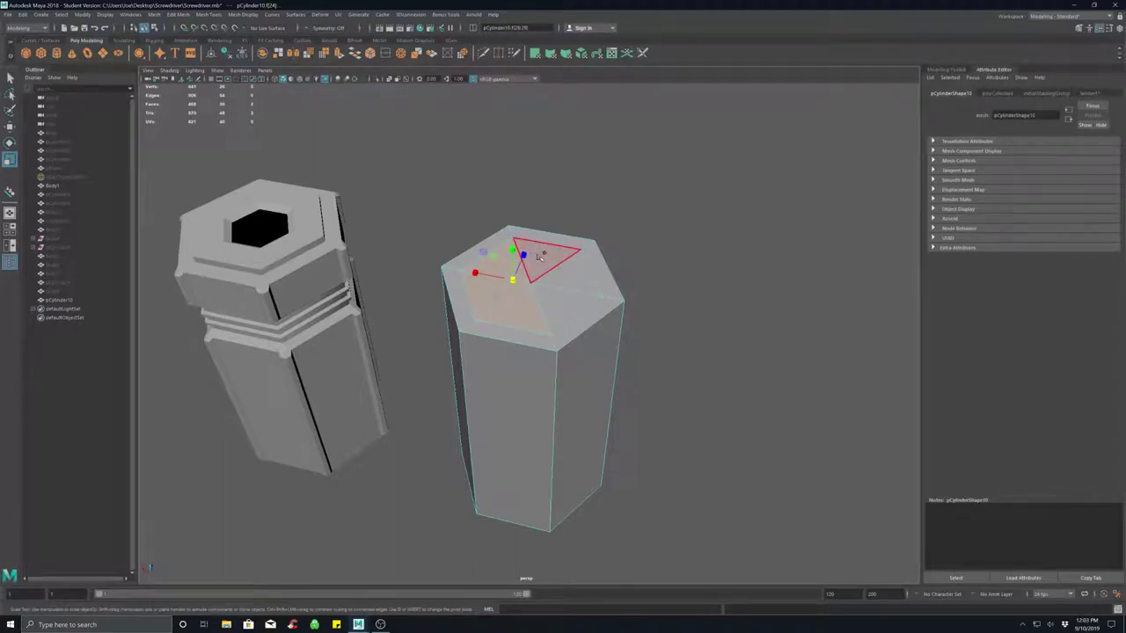
shift+click(563, 270)
shift+click(562, 302)
shift+click(536, 319)
Extrude the selected cap faces with thickness -2 and Keep Faces Together on, and raise them into a shallow hexagonal step above the rim.
key(ctrl+e)
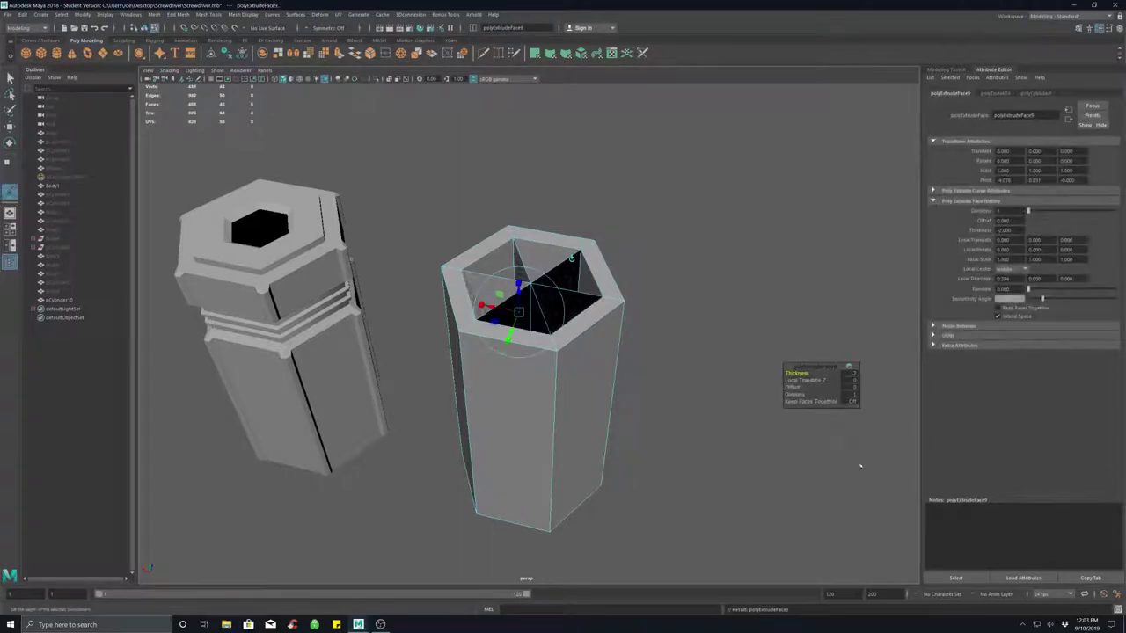
click(850, 402)
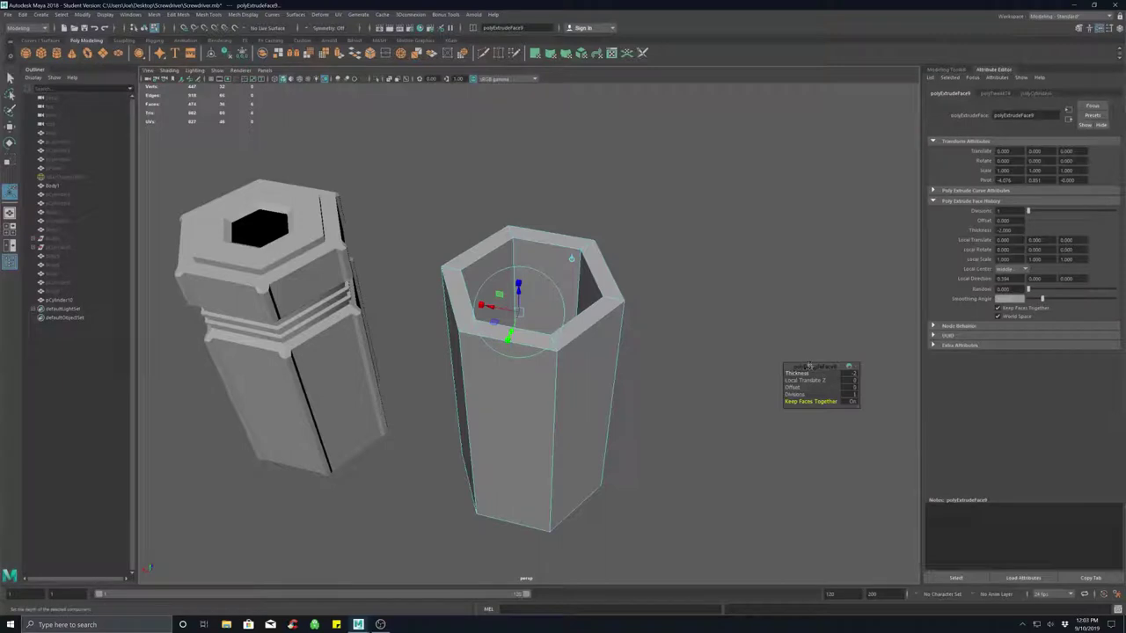
drag(809, 366, 712, 348)
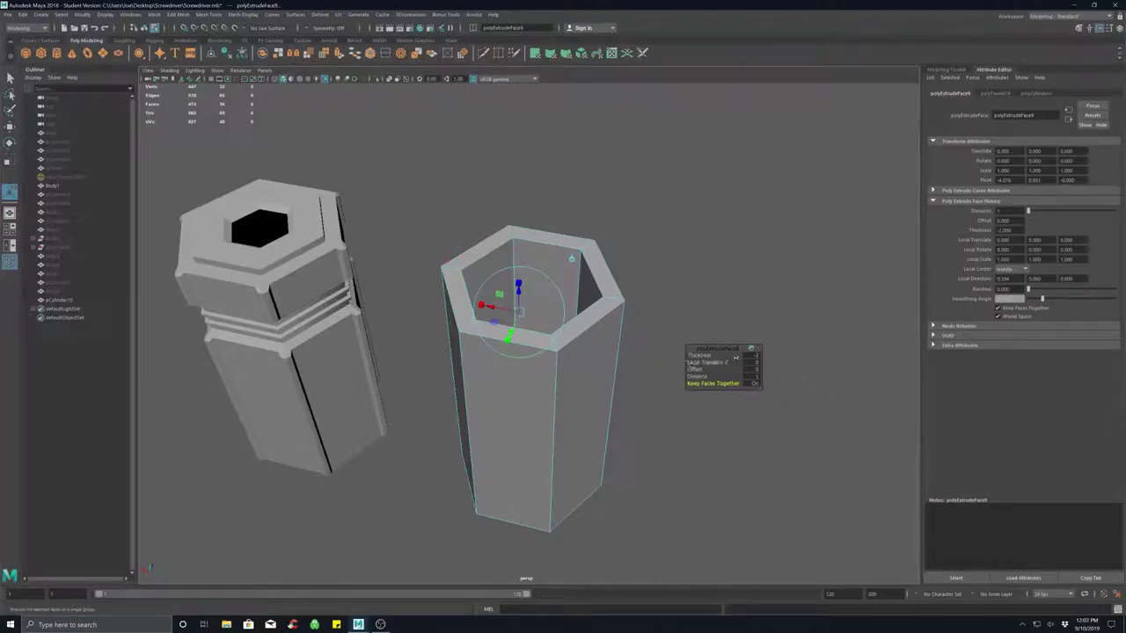
drag(518, 295, 519, 260)
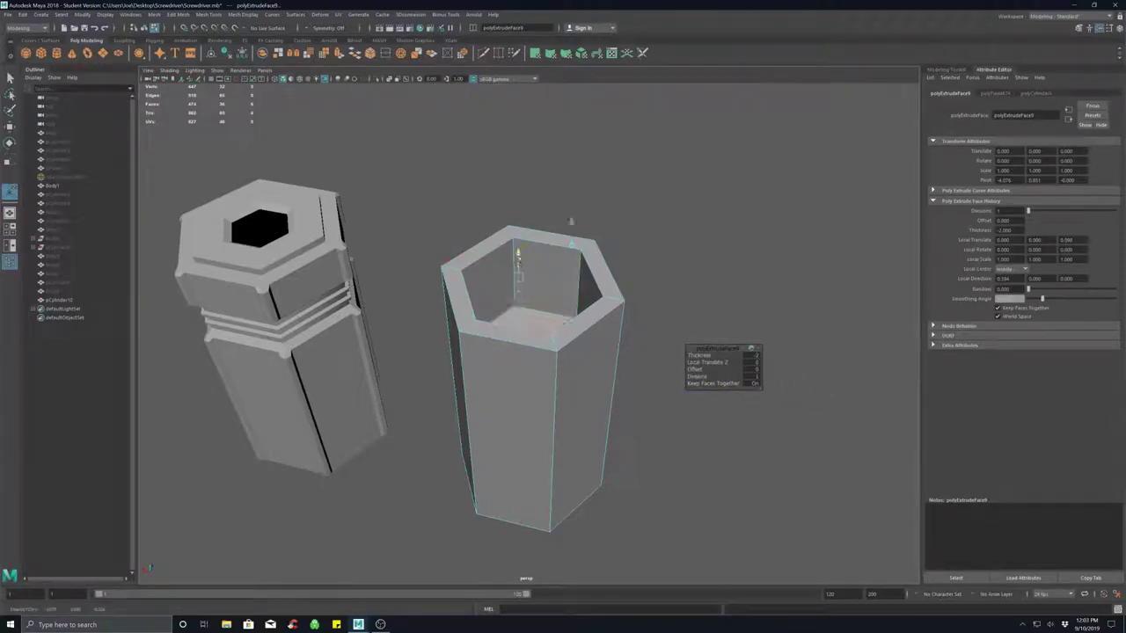
middle_drag(571, 220, 570, 115)
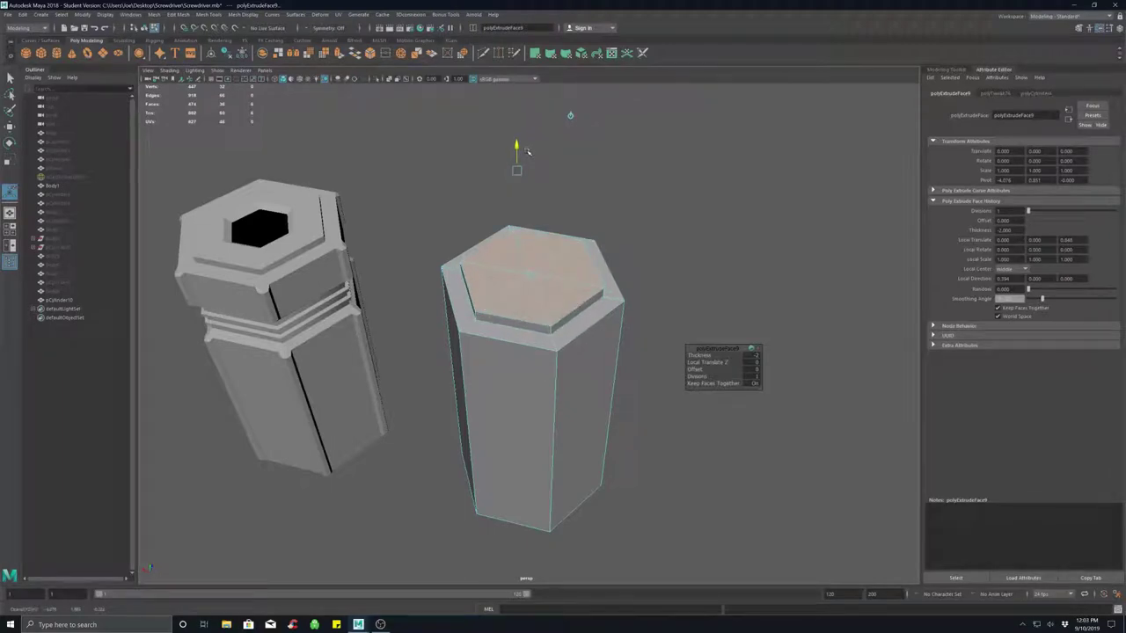
drag(527, 151, 527, 153)
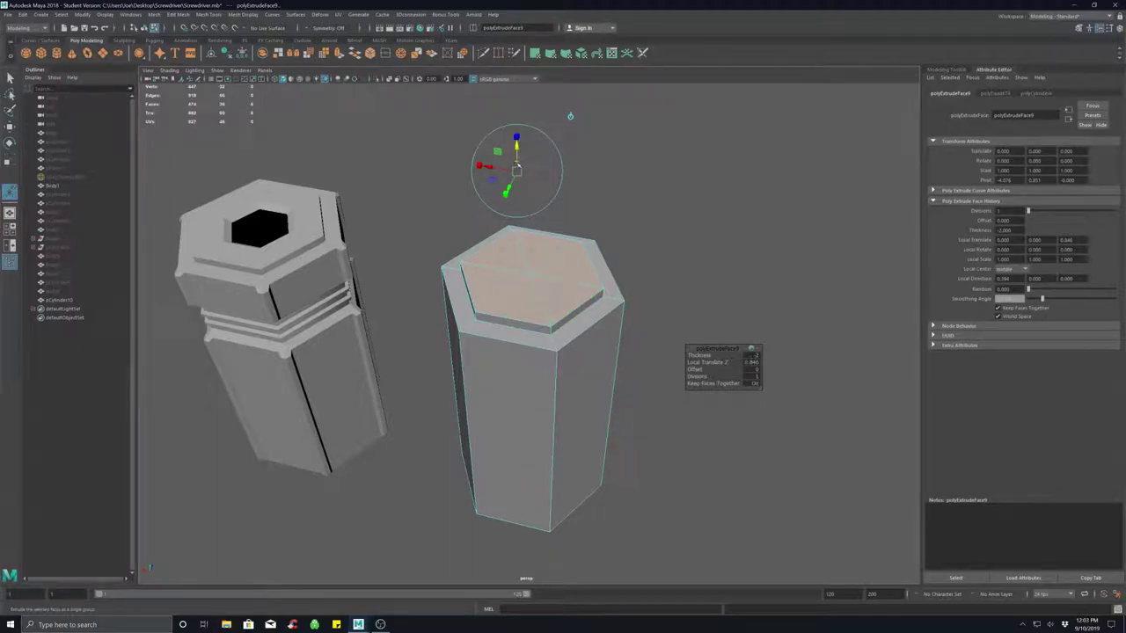
Fine-tune the height of the raised hexagonal step on the cylinder's top cap and clear the selection.
click(517, 163)
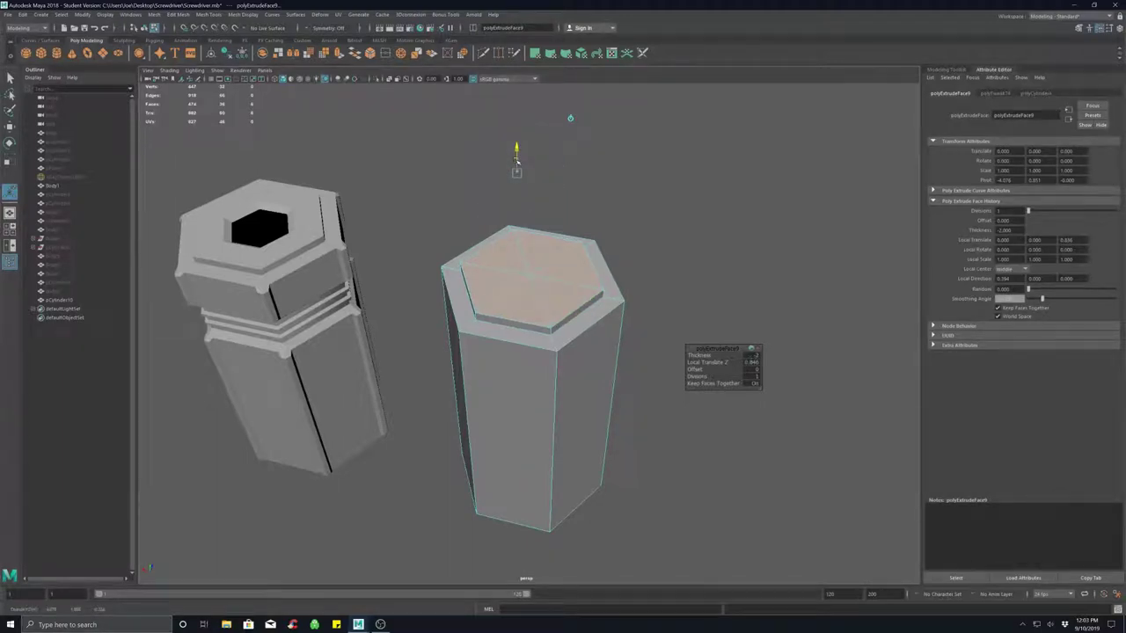
click(517, 163)
click(685, 264)
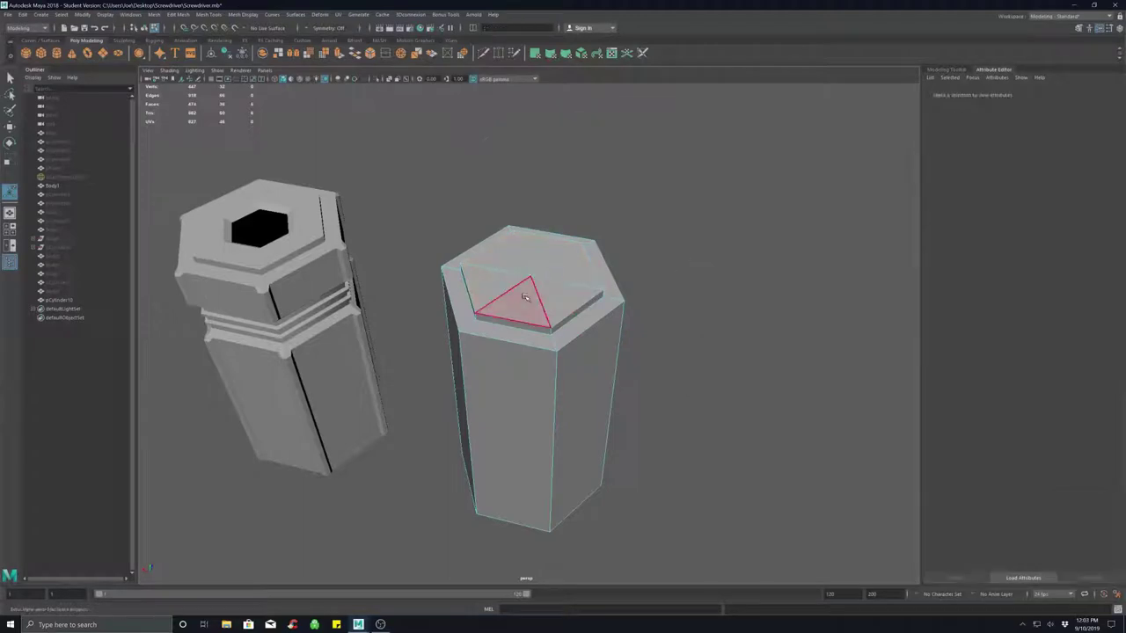
Extrude the six triangular faces on top of the raised hexagonal step with a thickness of 0.
click(560, 301)
shift+click(522, 299)
shift+click(507, 279)
shift+click(504, 257)
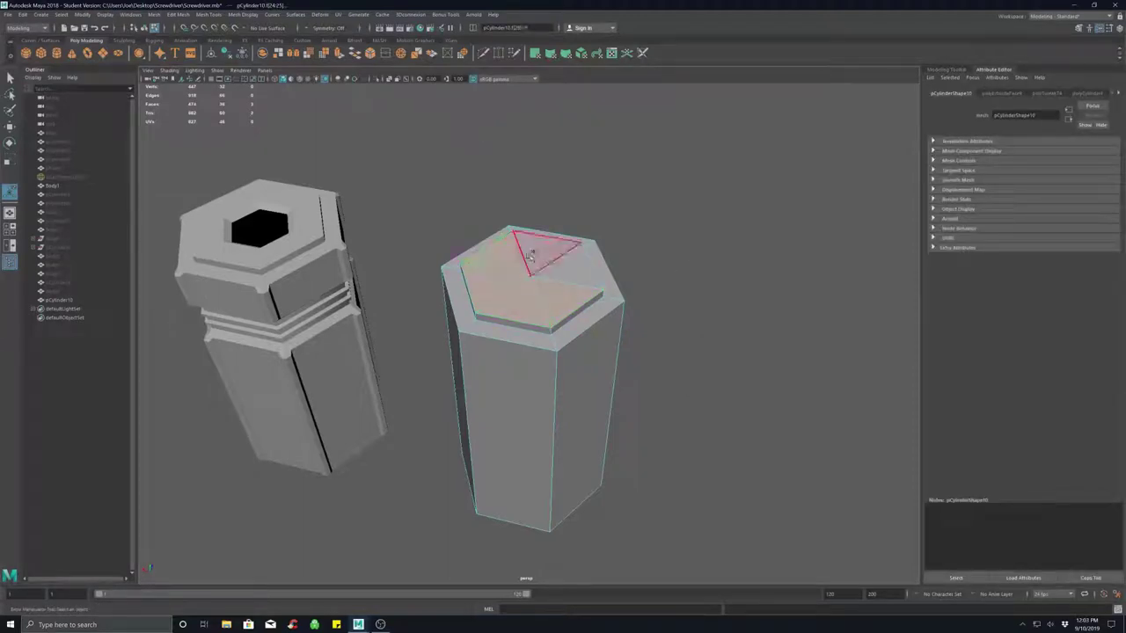
shift+click(535, 251)
shift+click(568, 268)
key(ctrl+e)
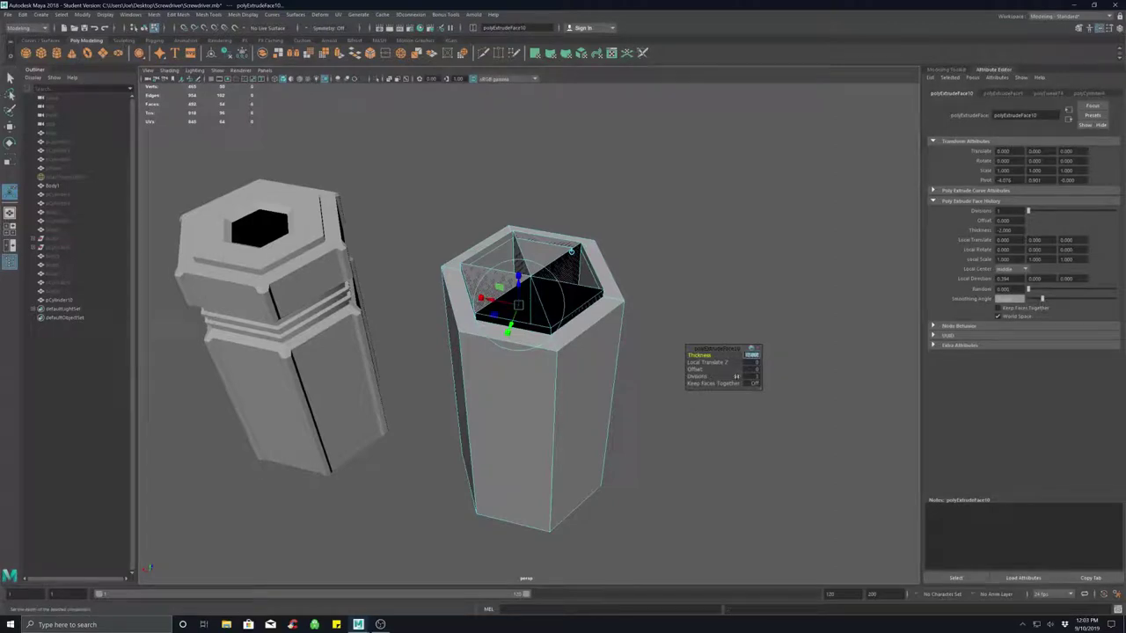
click(752, 355)
text(0)
key(Return)
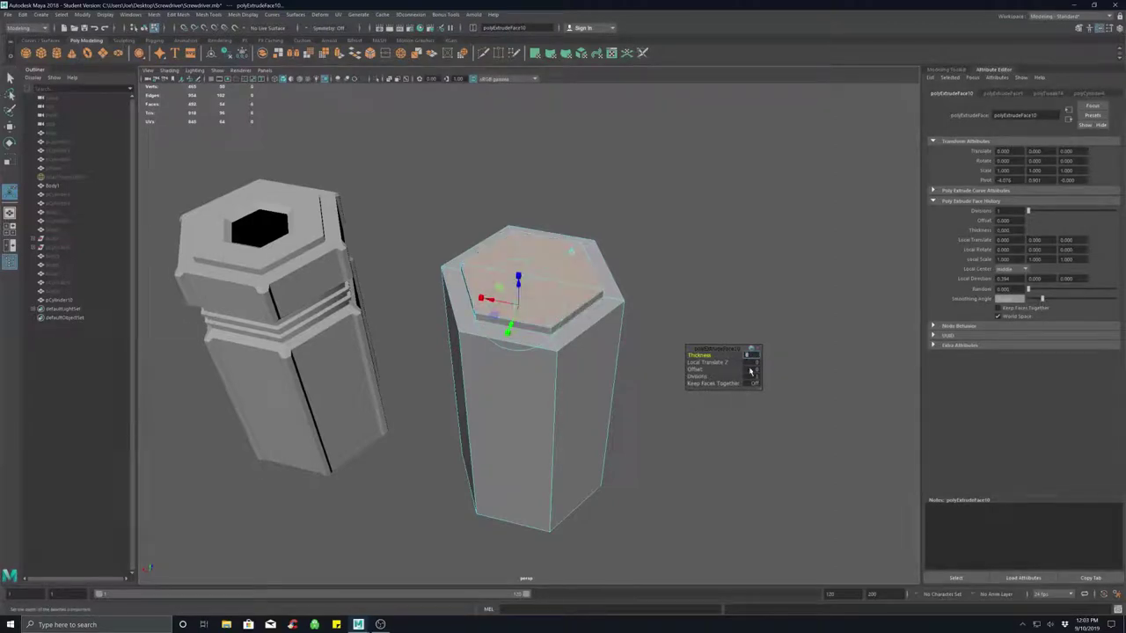
Turn Keep Faces Together on for the extrusion and offset the faces inward into a smaller central hexagon.
click(750, 370)
click(754, 384)
click(751, 370)
text(0.)
text(0)
key(Return)
click(668, 278)
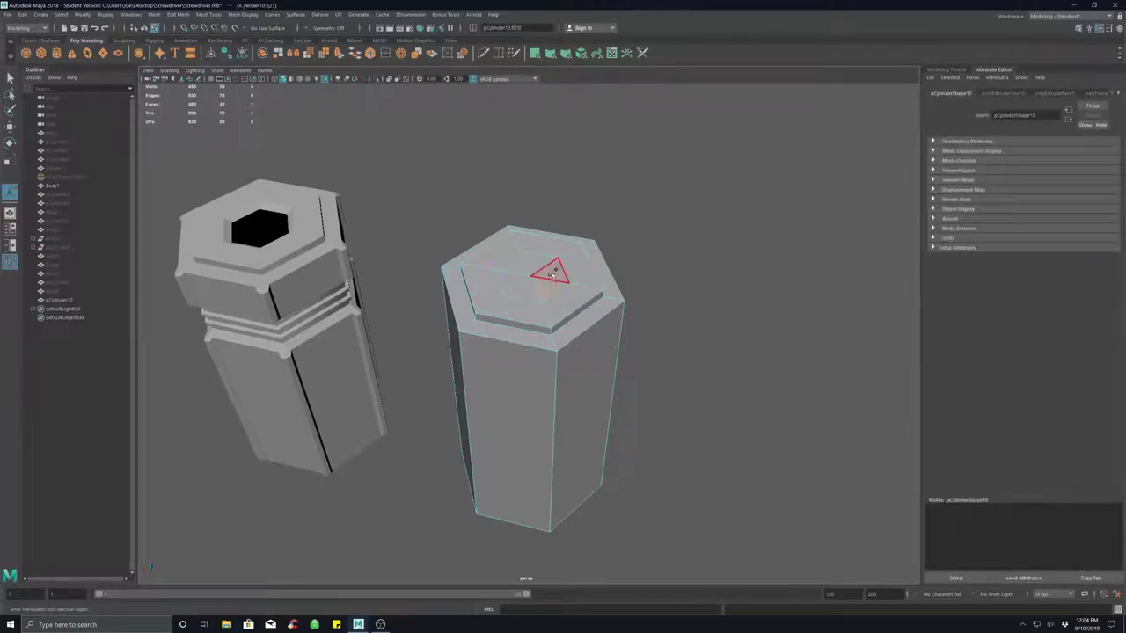
Extrude the six inner hexagon faces with thickness -2 and Keep Faces Together on, and raise them to leave a shallow recess.
click(530, 286)
shift+click(510, 280)
shift+click(517, 266)
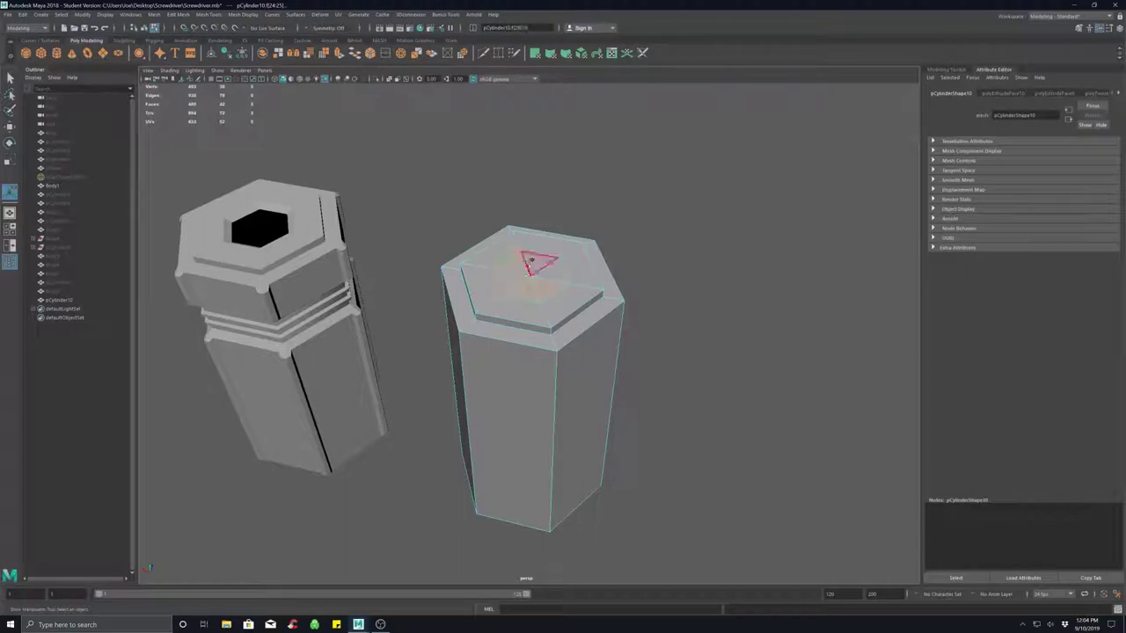
shift+click(537, 263)
shift+click(553, 272)
key(ctrl+e)
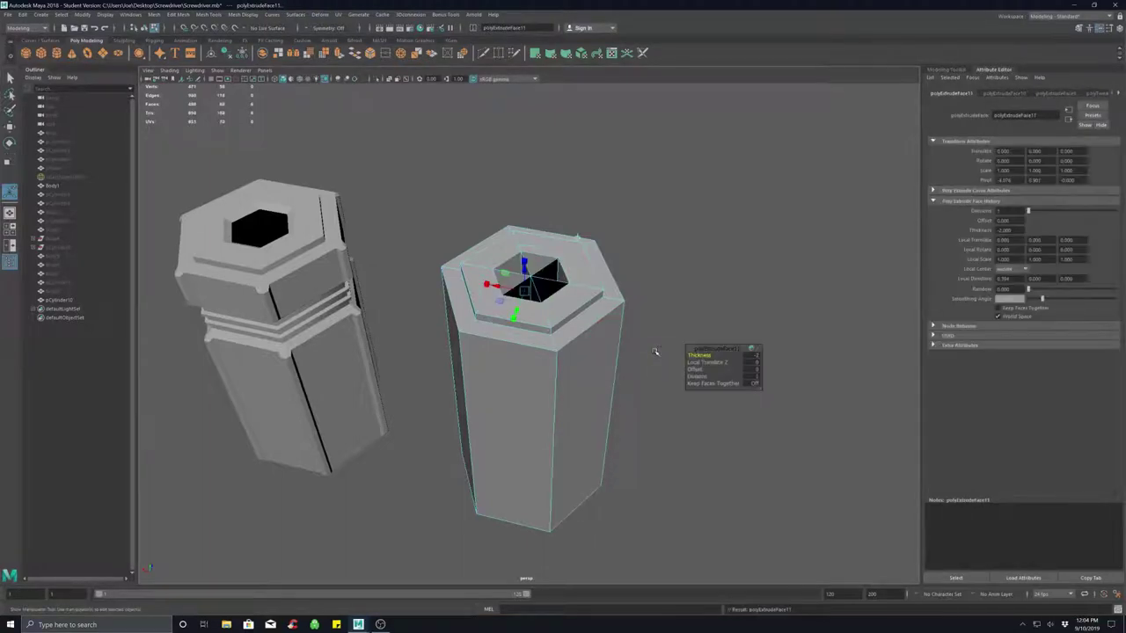
text(-2)
key(Return)
click(753, 384)
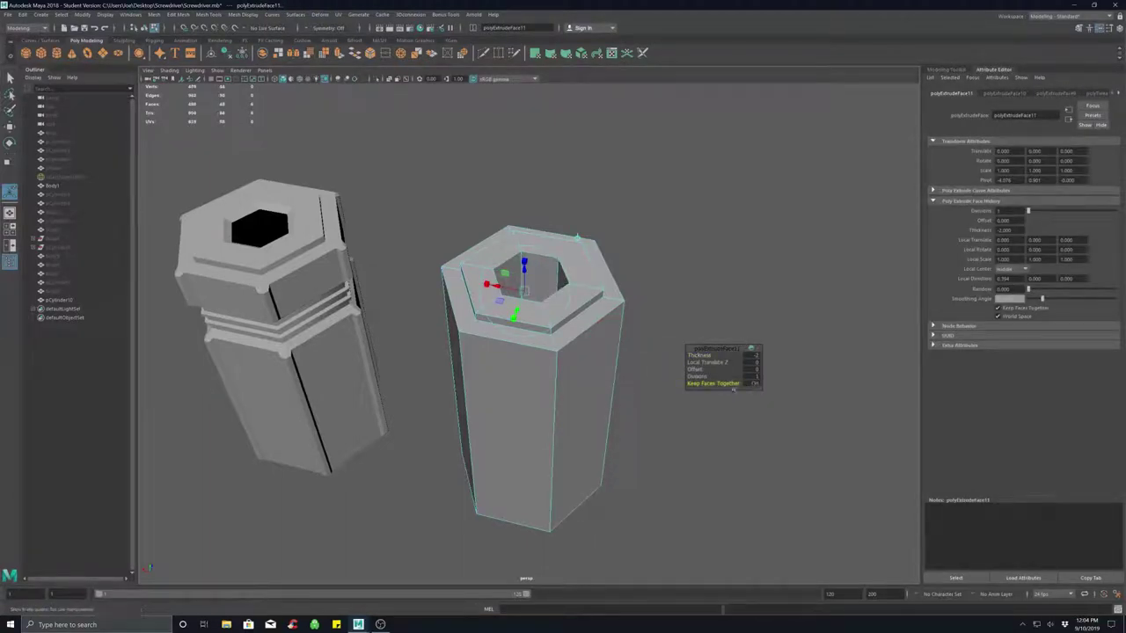
click(729, 354)
drag(526, 280, 524, 152)
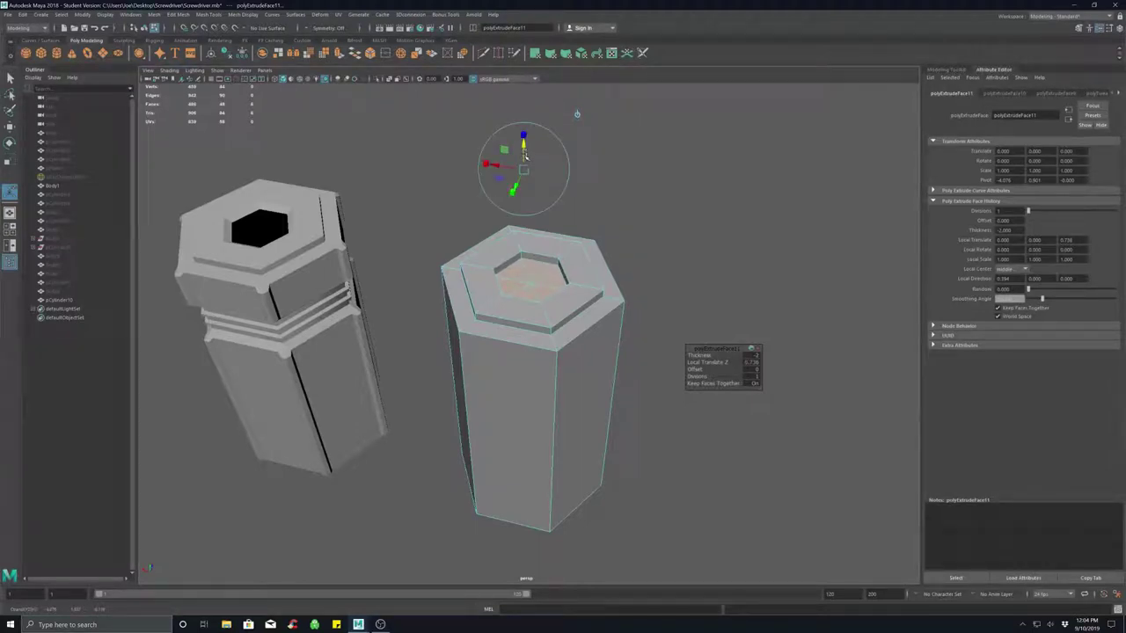
Adjust the recess extrusion's offset for slightly tapered walls and fine-tune its depth.
click(750, 369)
text(.)
key(Return)
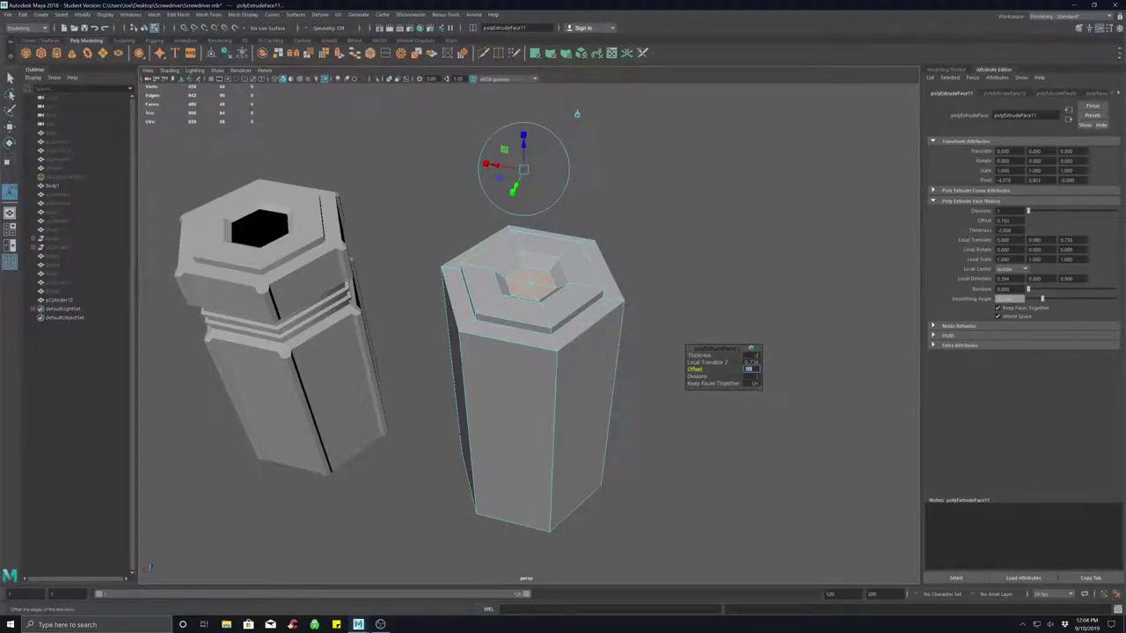
text(0.1)
key(Return)
drag(524, 150, 523, 146)
Delete the six faces at the bottom of the recess to open the hexagonal hole, and return to object mode.
key(q)
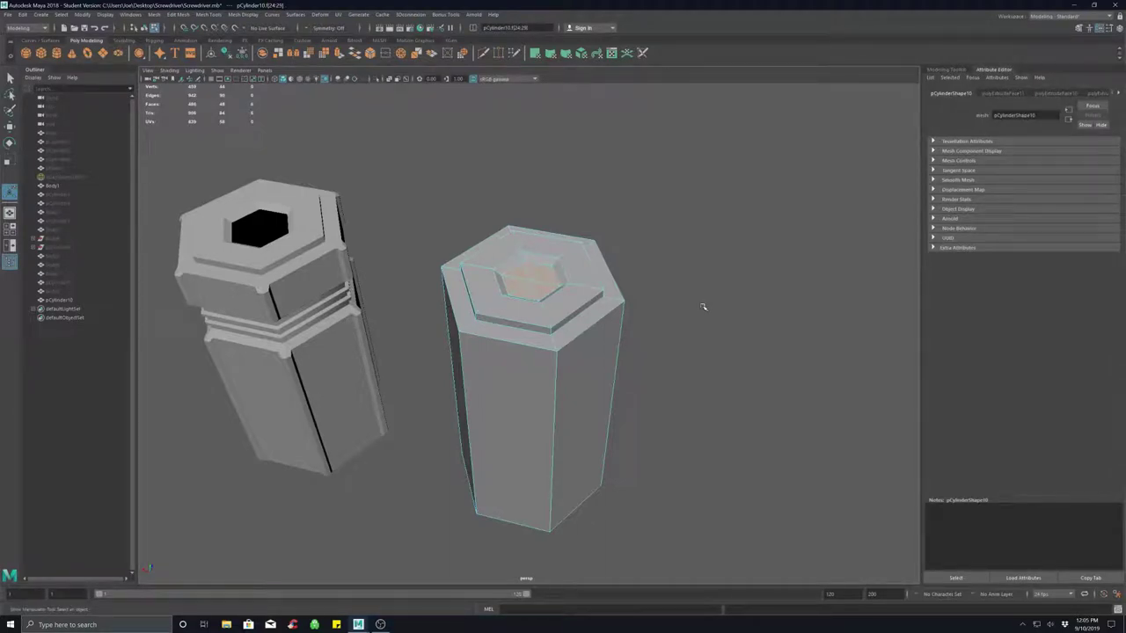
key(Delete)
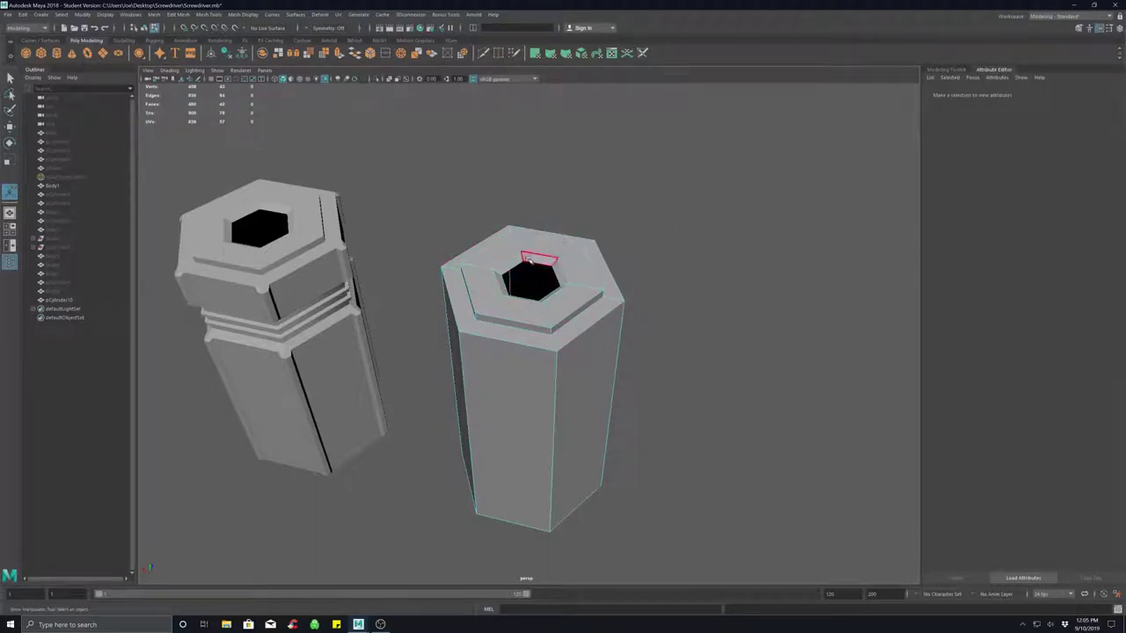
right_drag(430, 207, 471, 192)
click(654, 226)
Preview the new handle with smooth mesh display, inspect its shape, and return it to the unsmoothed display.
click(558, 247)
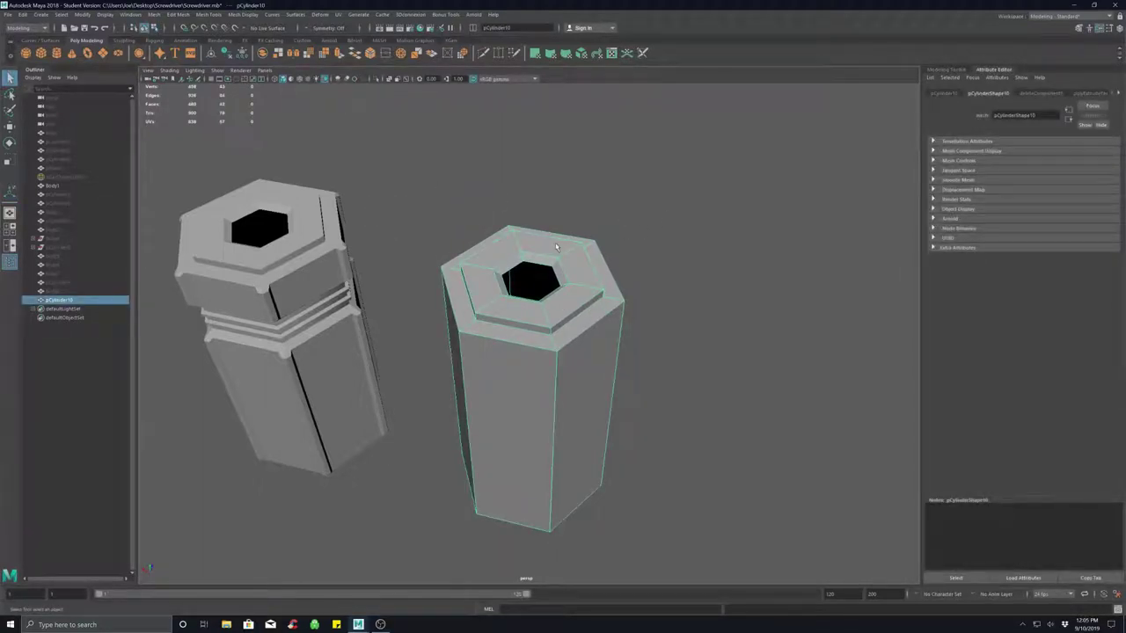
key(3)
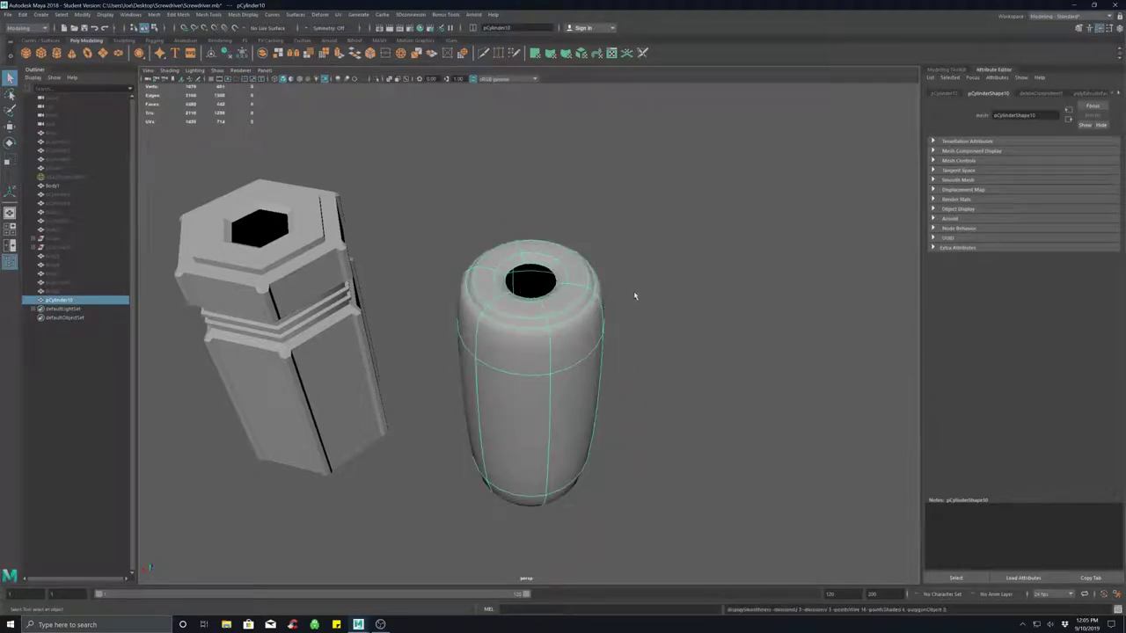
click(641, 293)
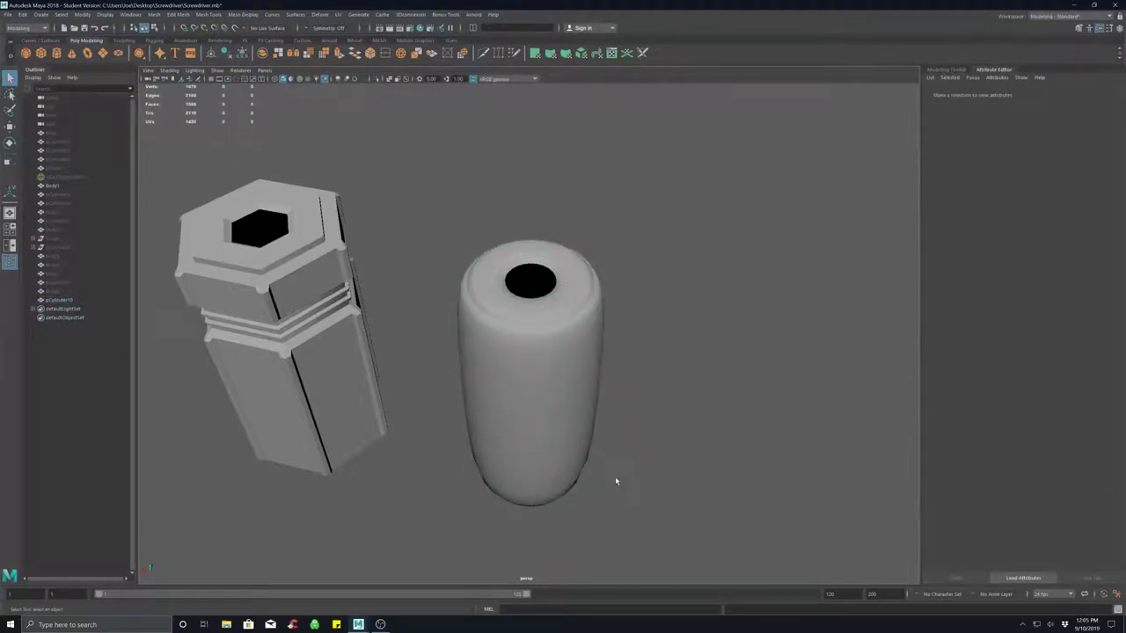
alt+drag(615, 481, 642, 415)
click(530, 332)
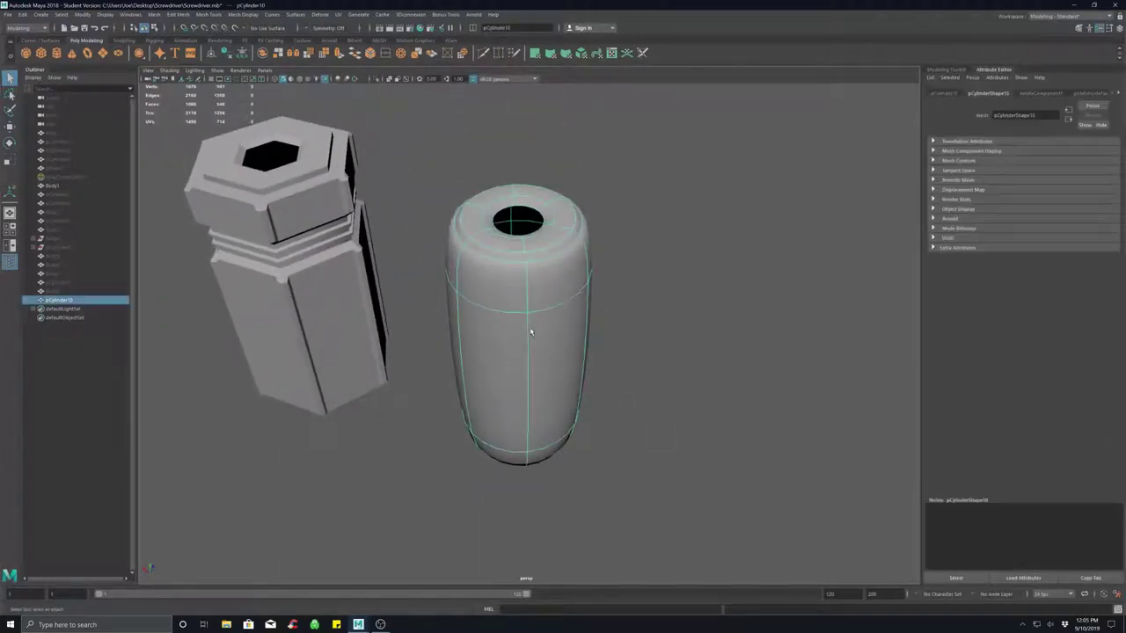
key(1)
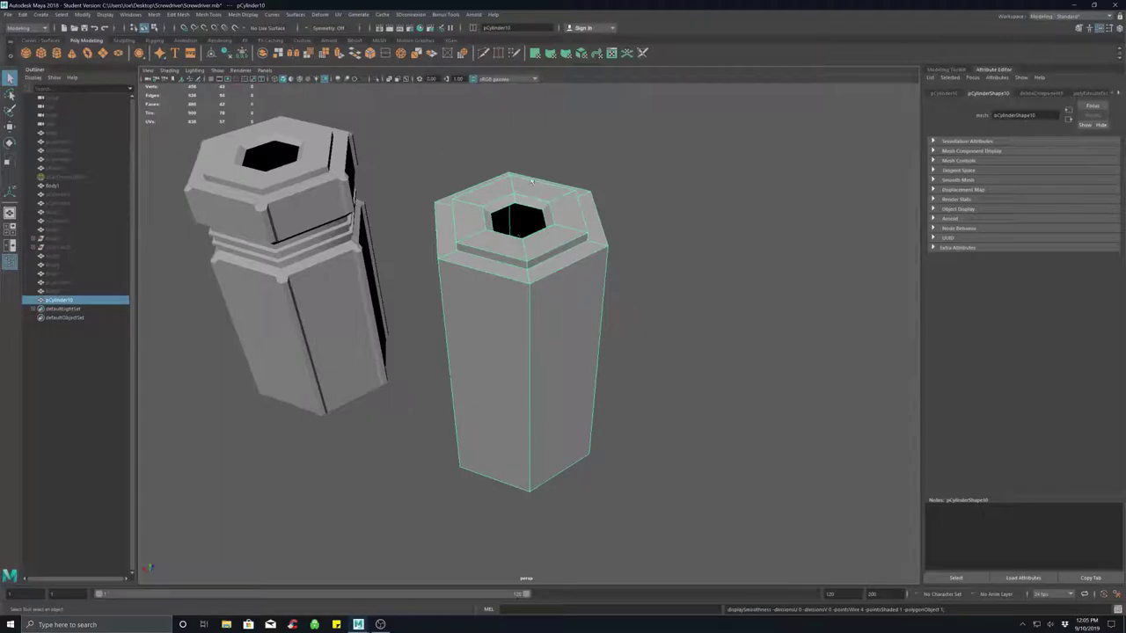
Insert two horizontal edge loops around the upper part of the handle with Multi-Cut, marking the collar and neck boundaries.
mouse_move(545, 292)
alt+mouse_down()
mouse_move(553, 347)
mouse_move(515, 304)
mouse_move(528, 286)
alt+mouse_up()
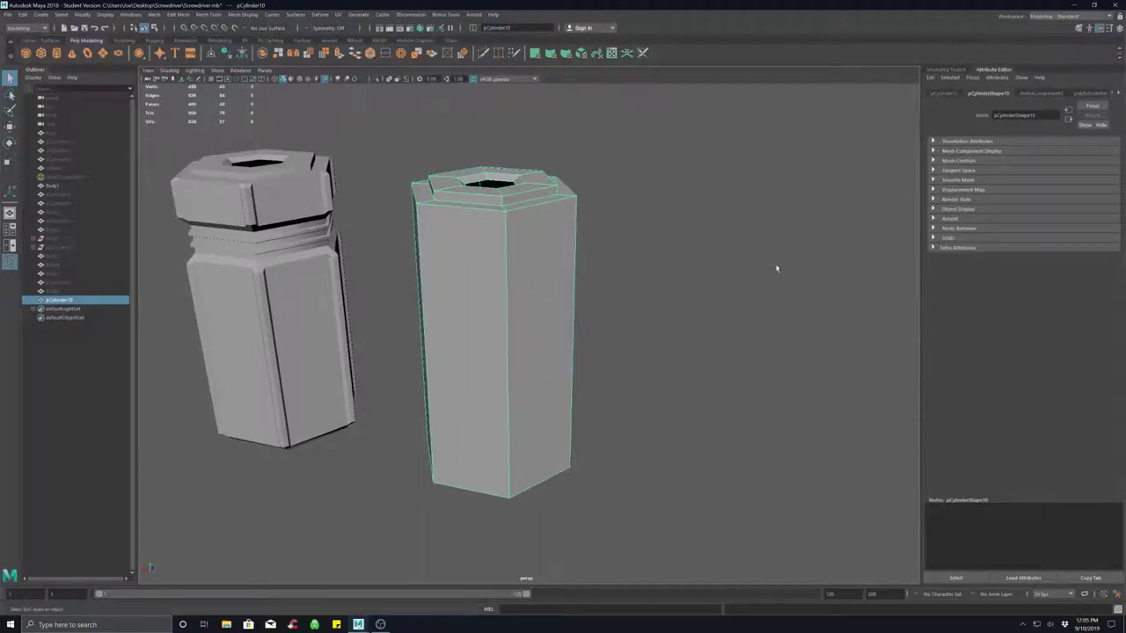
click(954, 69)
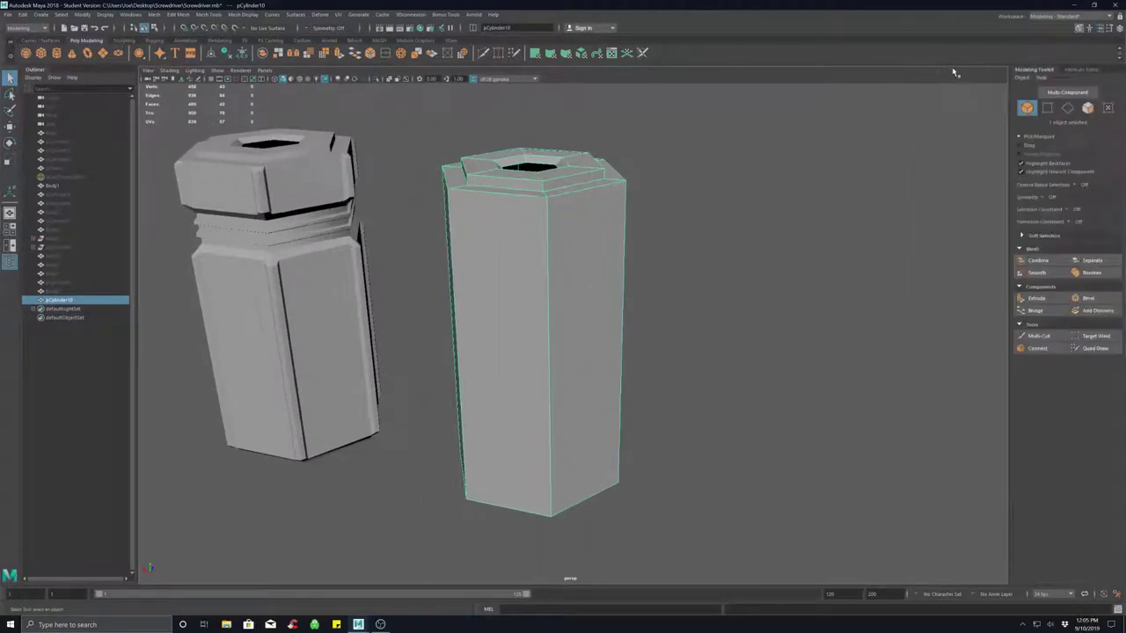
click(1051, 337)
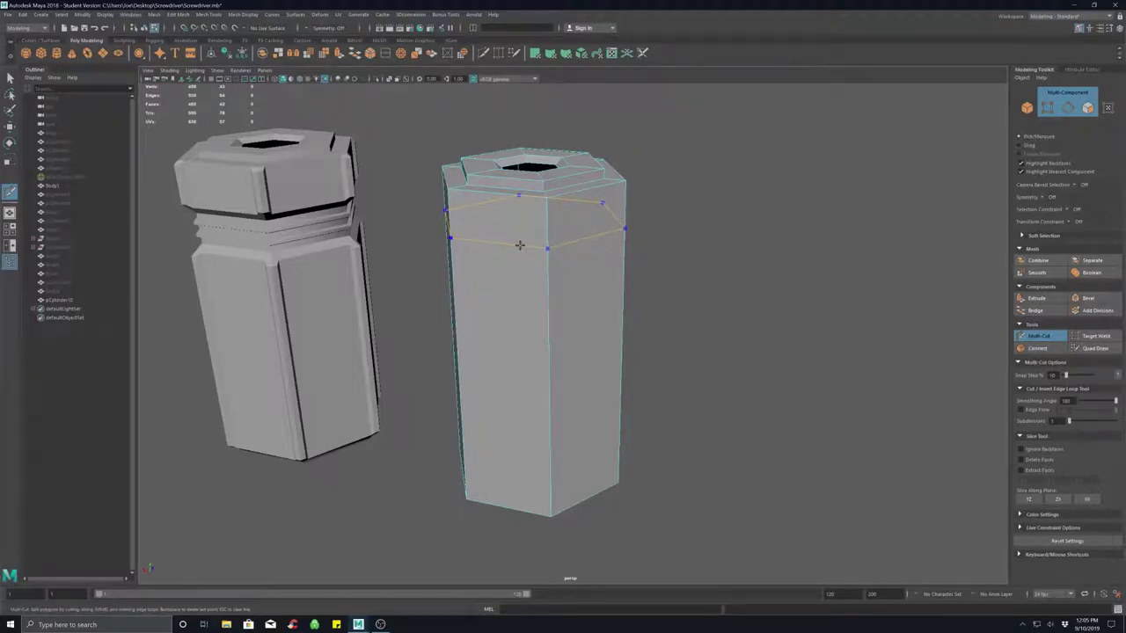
ctrl+click(519, 244)
ctrl+click(584, 305)
alt+drag(726, 421, 719, 307)
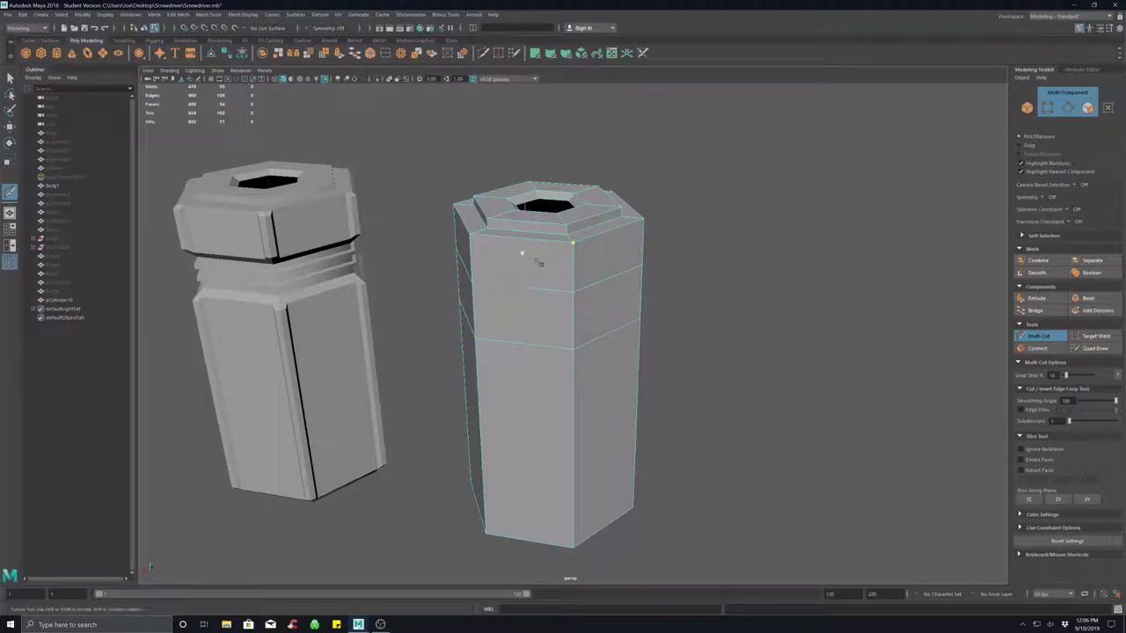
click(572, 349)
key(Return)
alt+drag(716, 360, 747, 322)
click(578, 302)
key(Return)
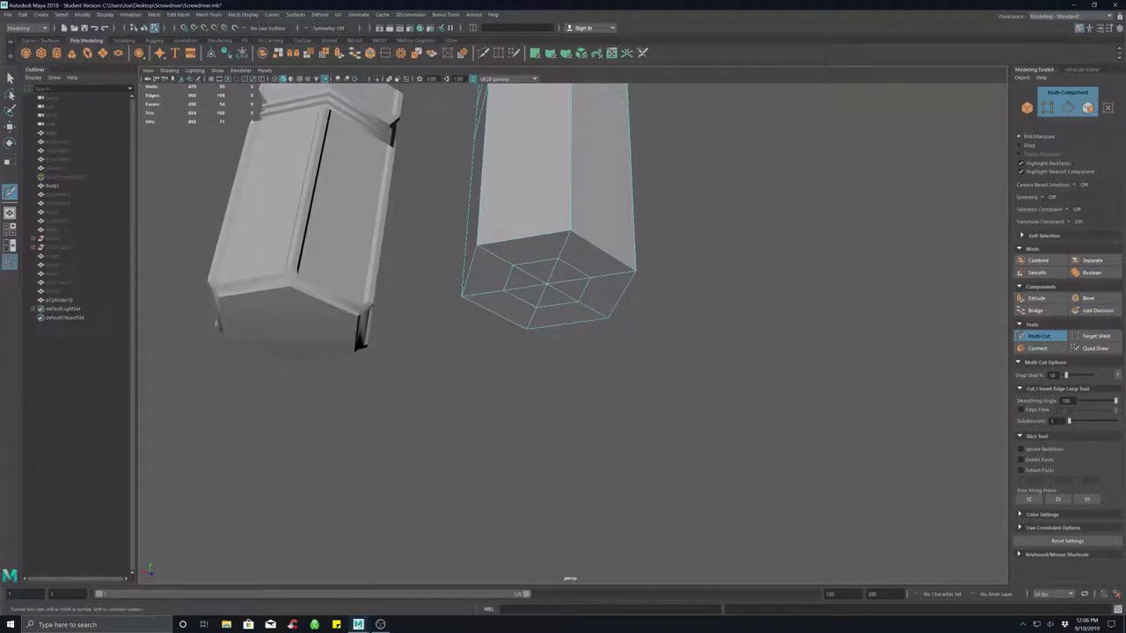
Select the six inner triangular faces on the handle's bottom cap and scale them uniformly outward, leaving a narrow rim.
key(q)
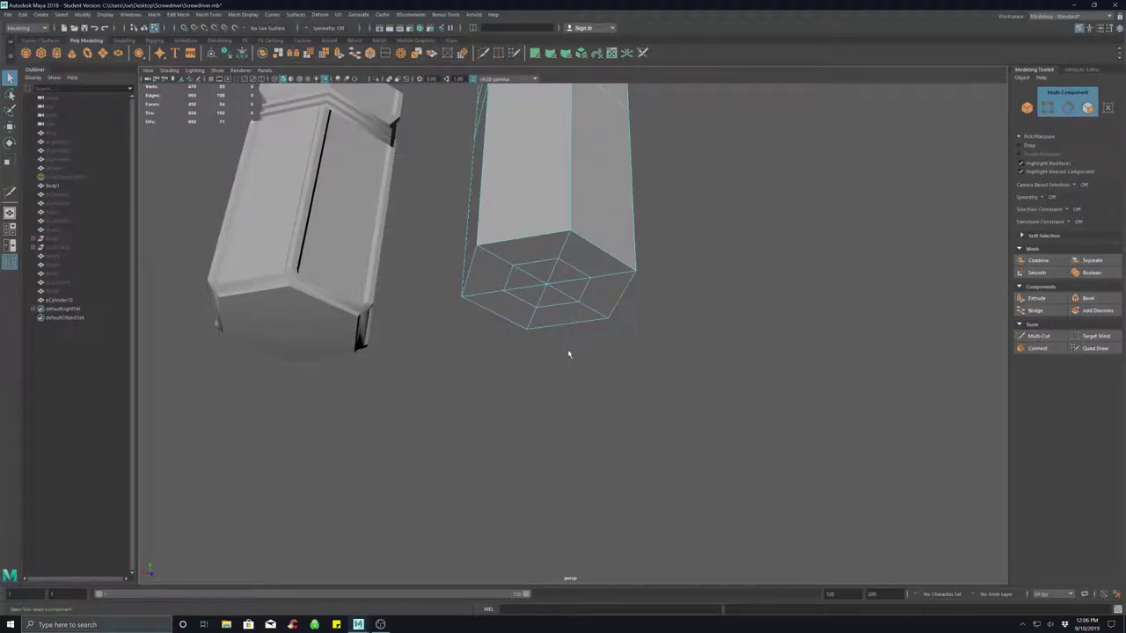
right_drag(522, 277, 523, 303)
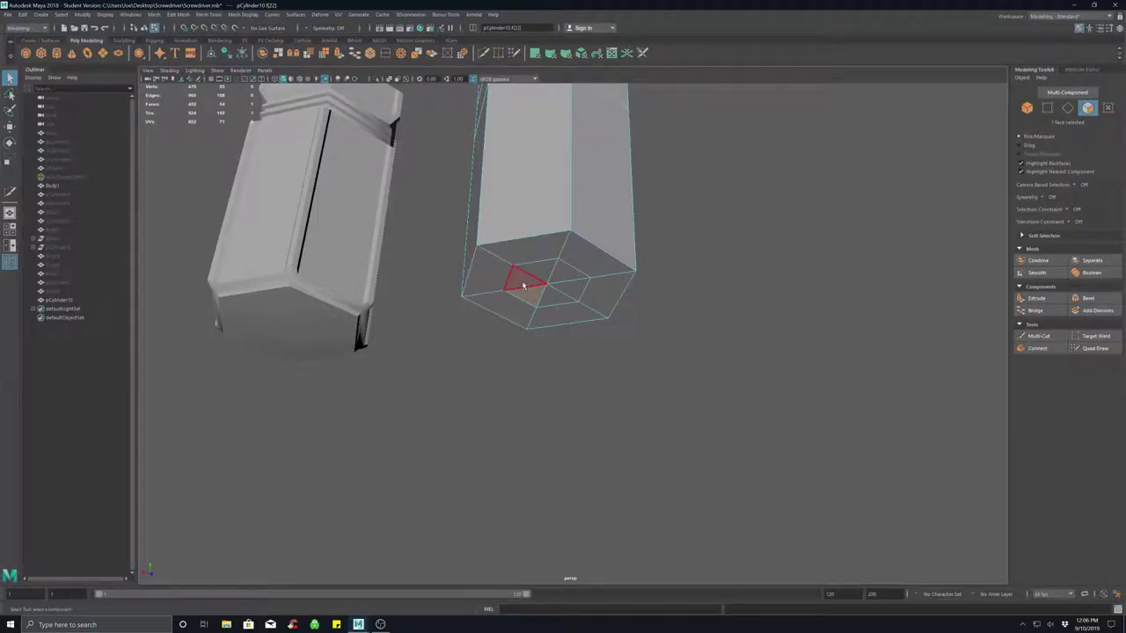
mouse_move(525, 280)
mouse_down()
mouse_move(568, 280)
mouse_move(580, 308)
mouse_up()
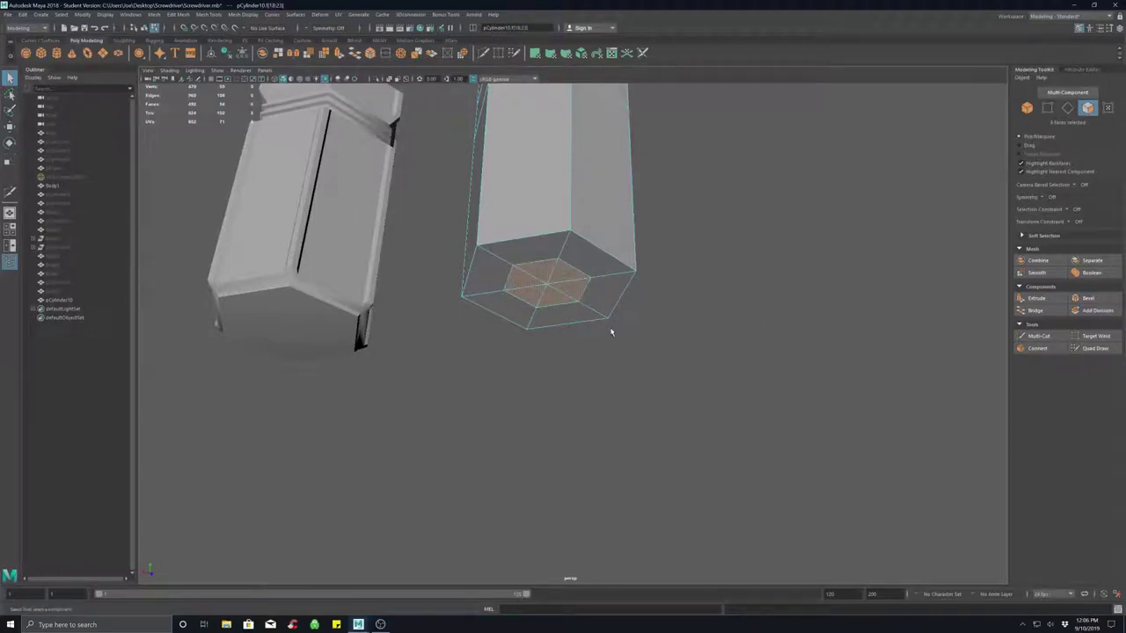
key(r)
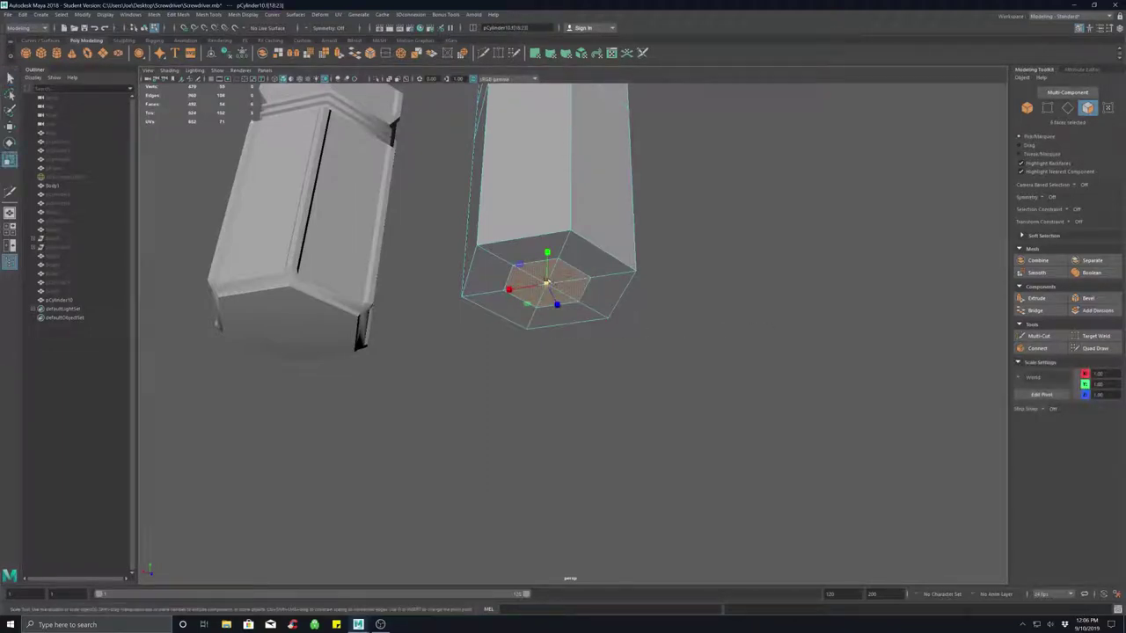
mouse_move(547, 284)
mouse_down()
mouse_move(581, 283)
mouse_move(595, 256)
mouse_move(545, 295)
mouse_up()
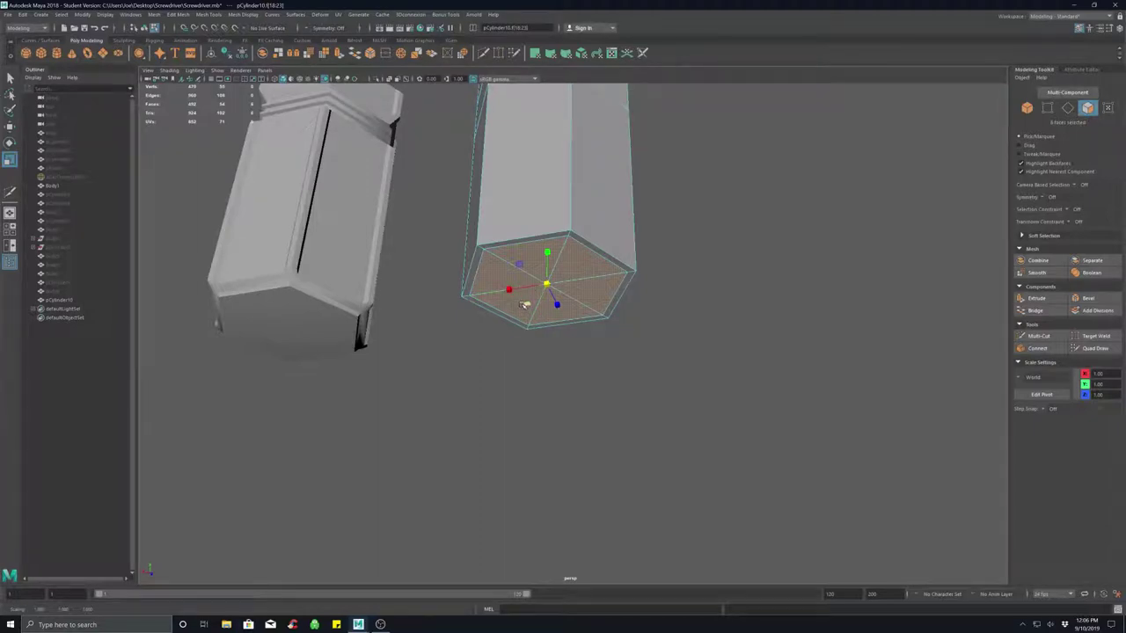
Extrude the bottom cap faces with thickness 0 and Keep Faces Together on, and pull them slightly downward into a shallow step.
key(ctrl+e)
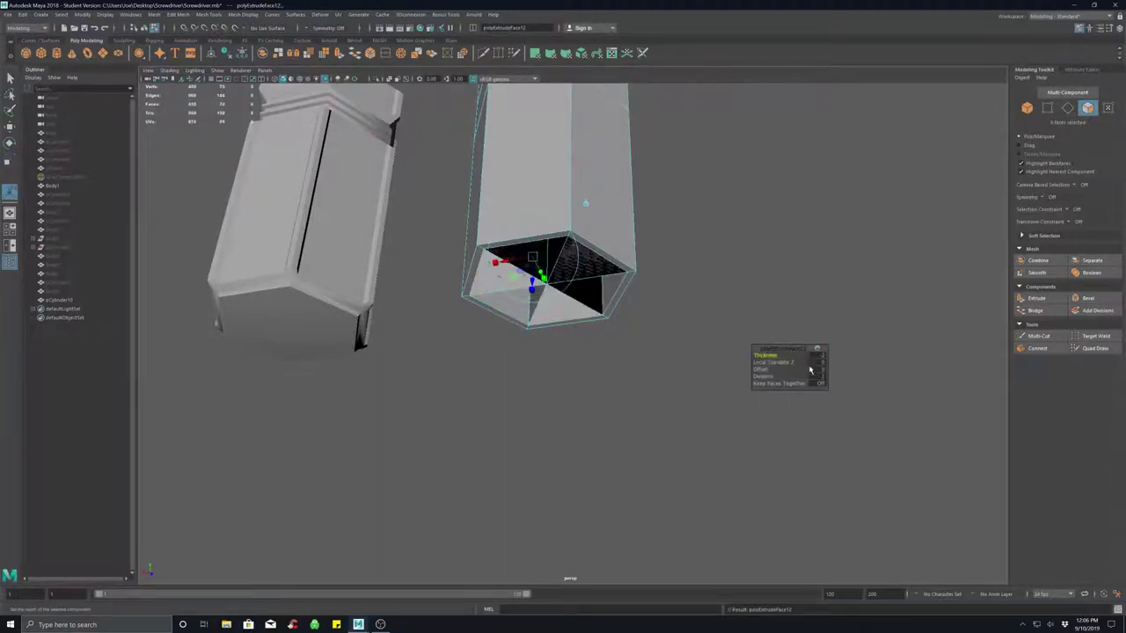
click(819, 355)
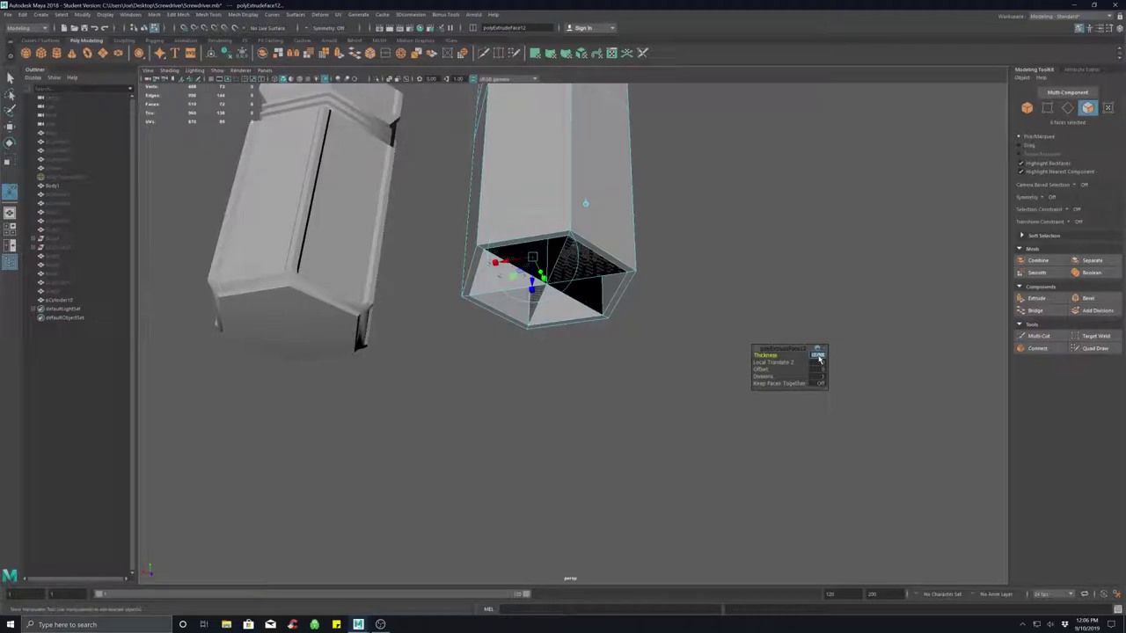
text(0)
click(820, 383)
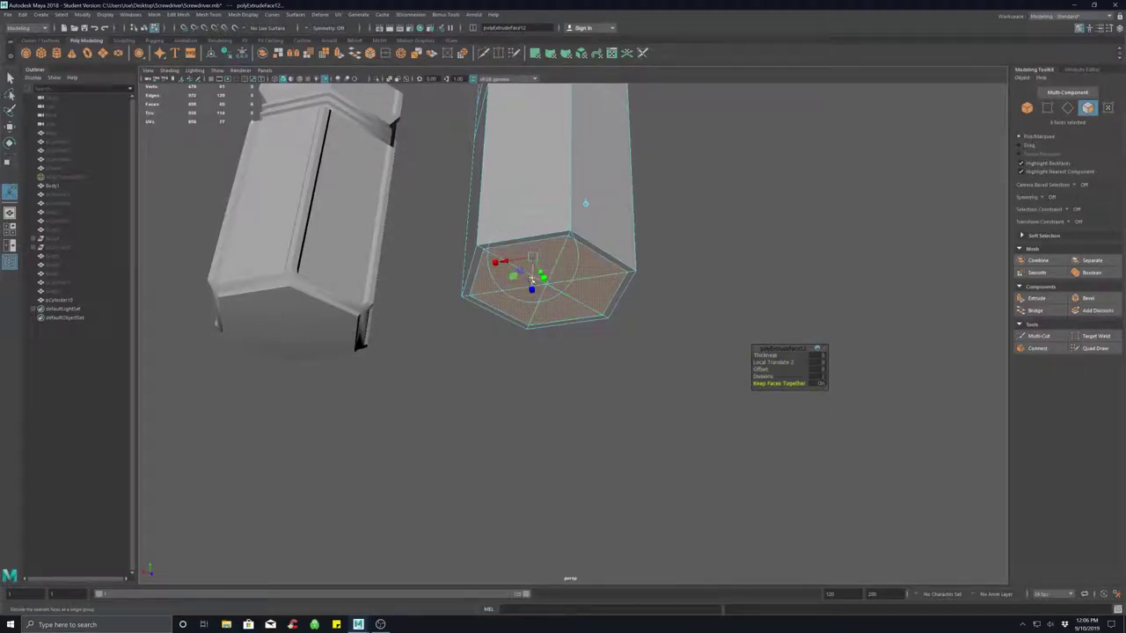
drag(531, 280, 532, 285)
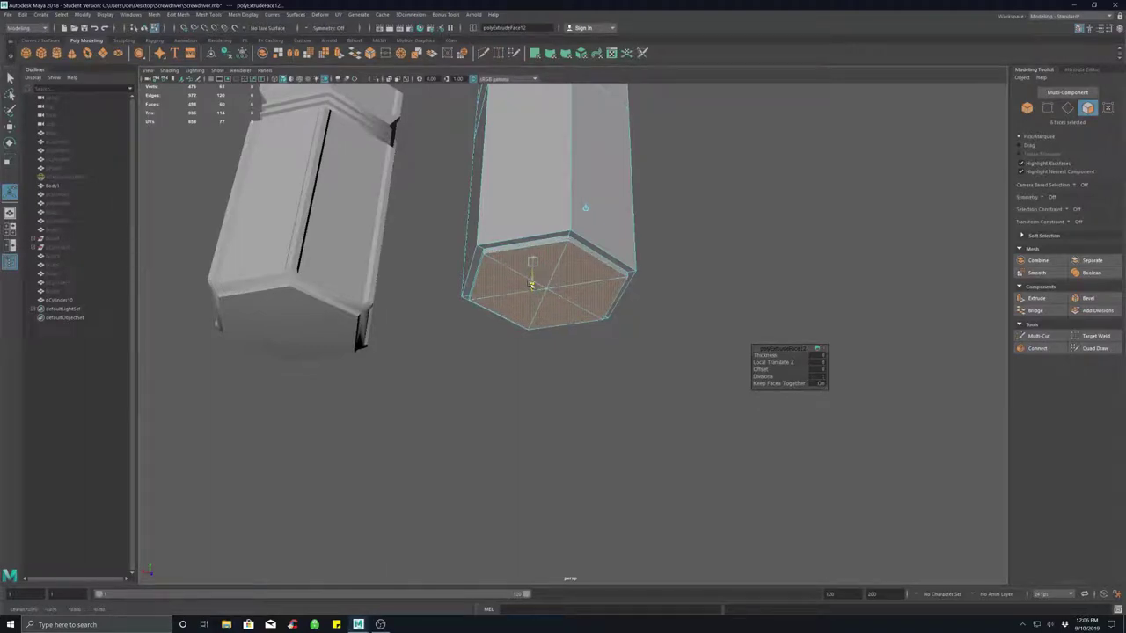
drag(531, 284, 532, 285)
Scale the extruded bottom faces slightly inward to taper the step, and compare it with the reference handle's base.
key(r)
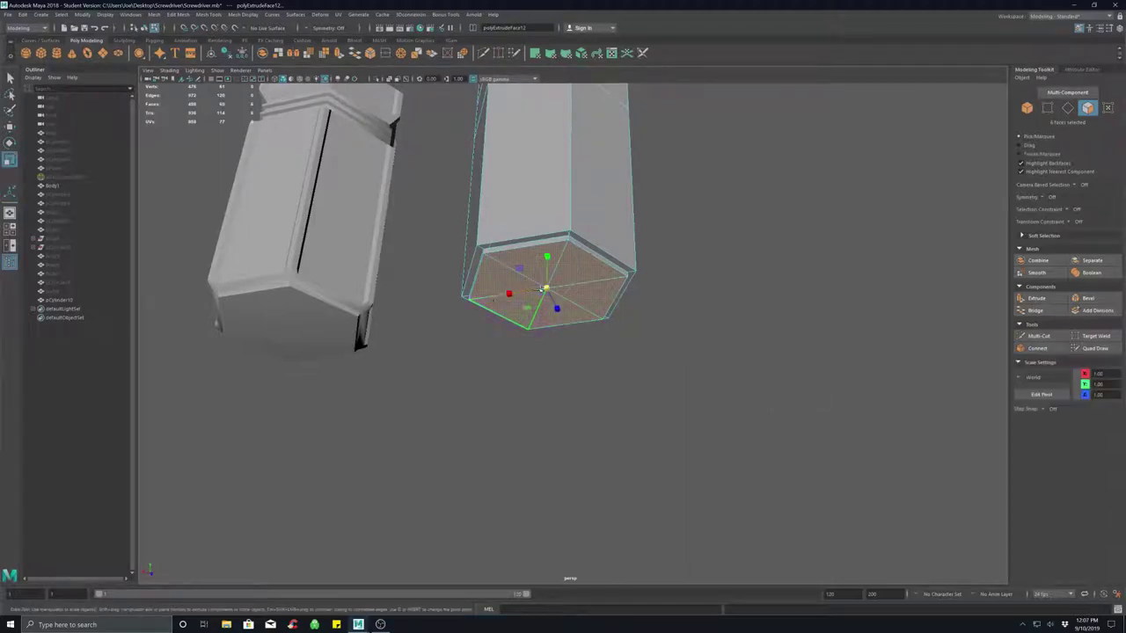
drag(545, 288, 538, 291)
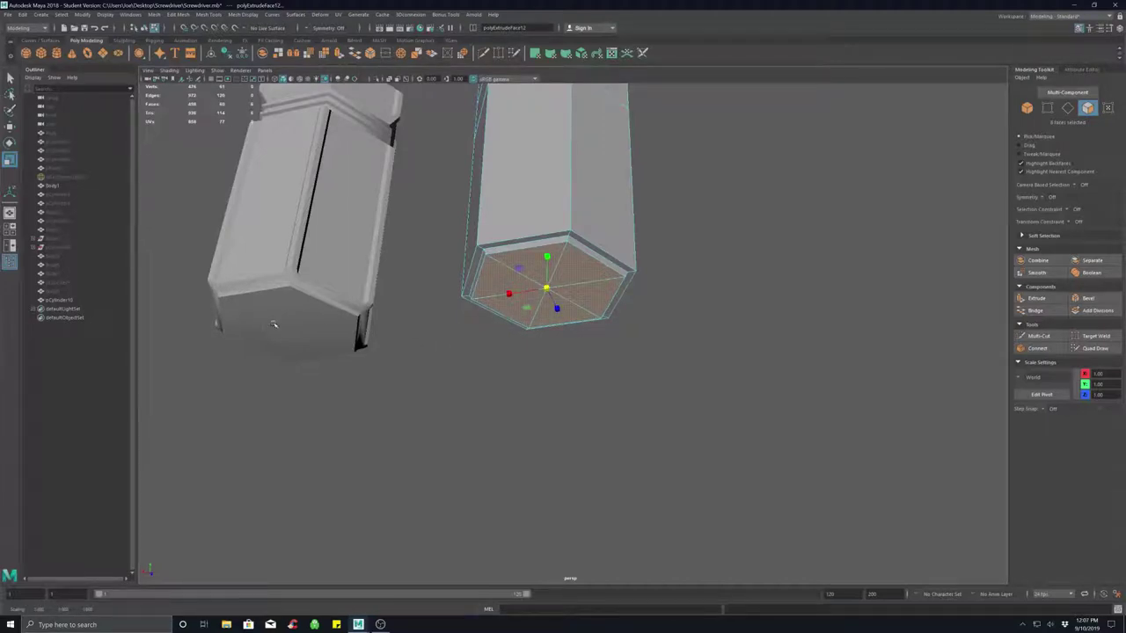
alt+drag(414, 350, 351, 394)
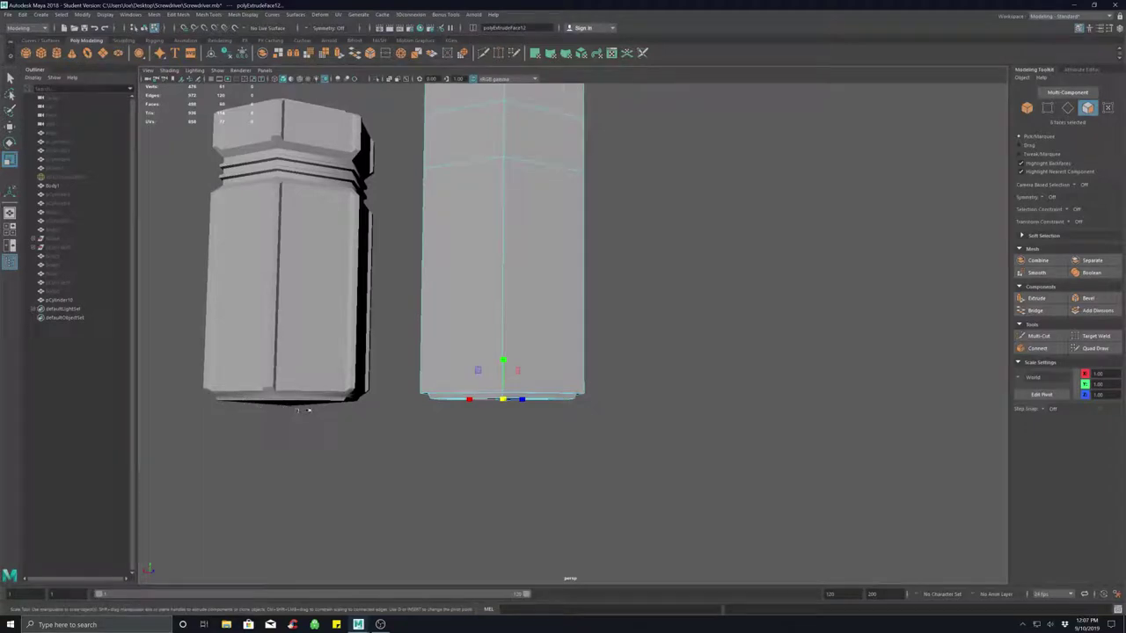
Turn on smooth preview for both the new handle and the reference handle, and compare the two bases.
alt+drag(348, 425, 360, 414)
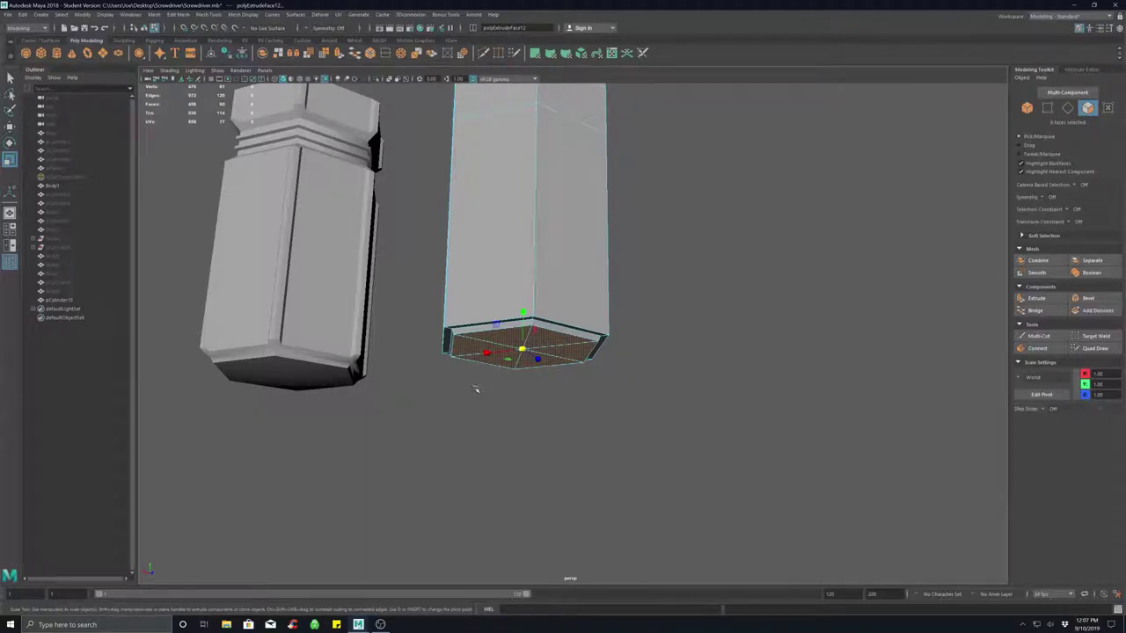
click(515, 393)
alt+drag(573, 382, 616, 419)
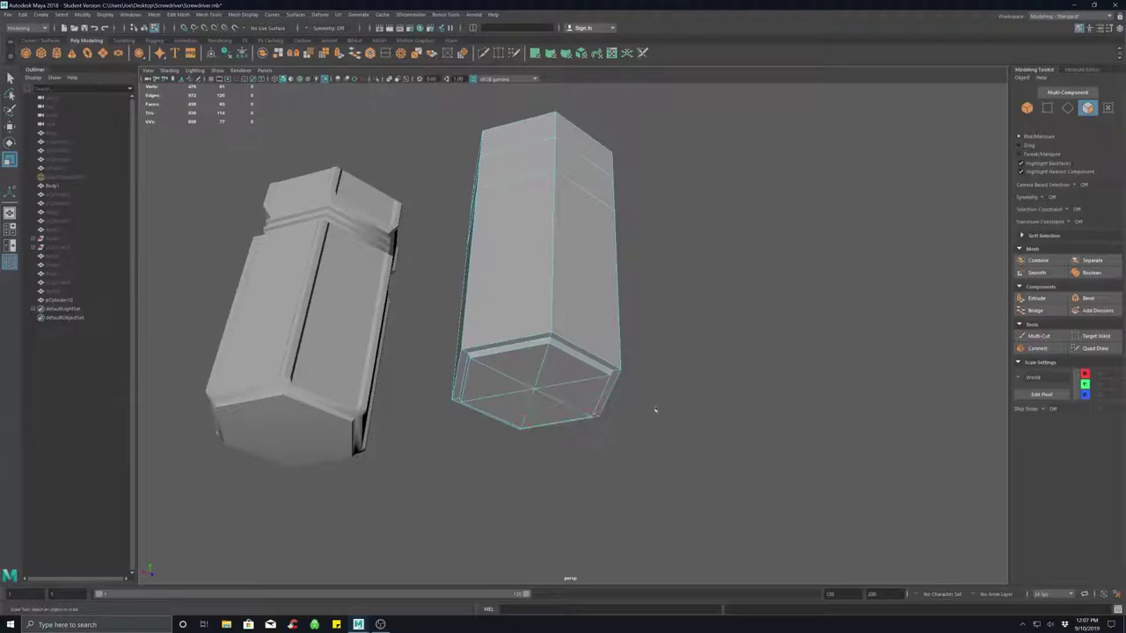
key(3)
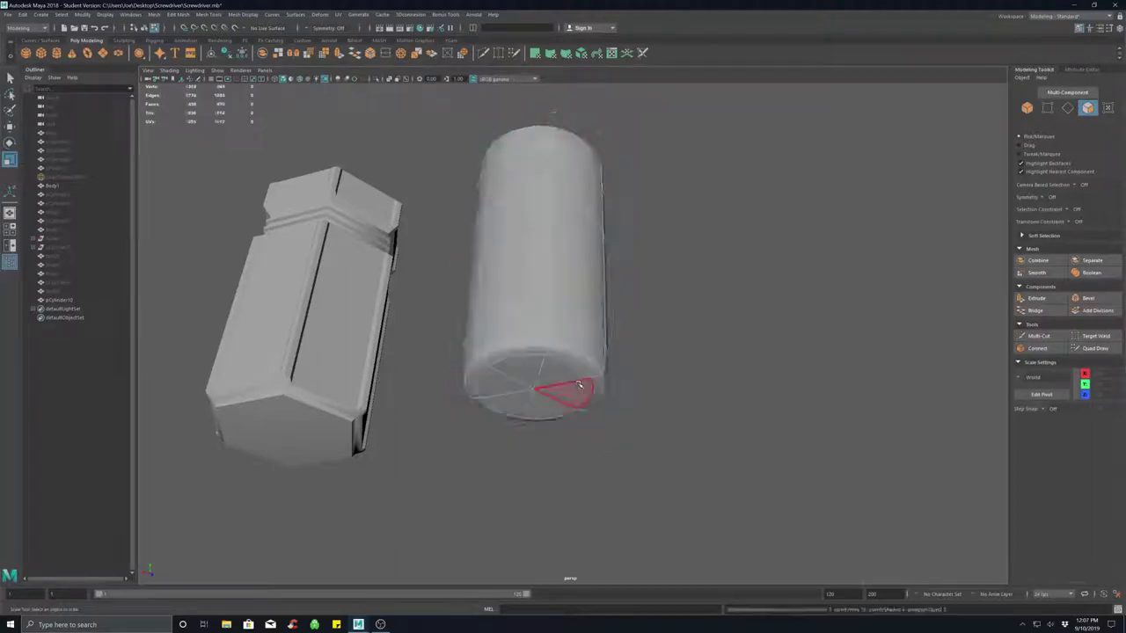
right_drag(656, 381, 704, 363)
click(660, 380)
alt+drag(677, 373, 704, 357)
click(470, 400)
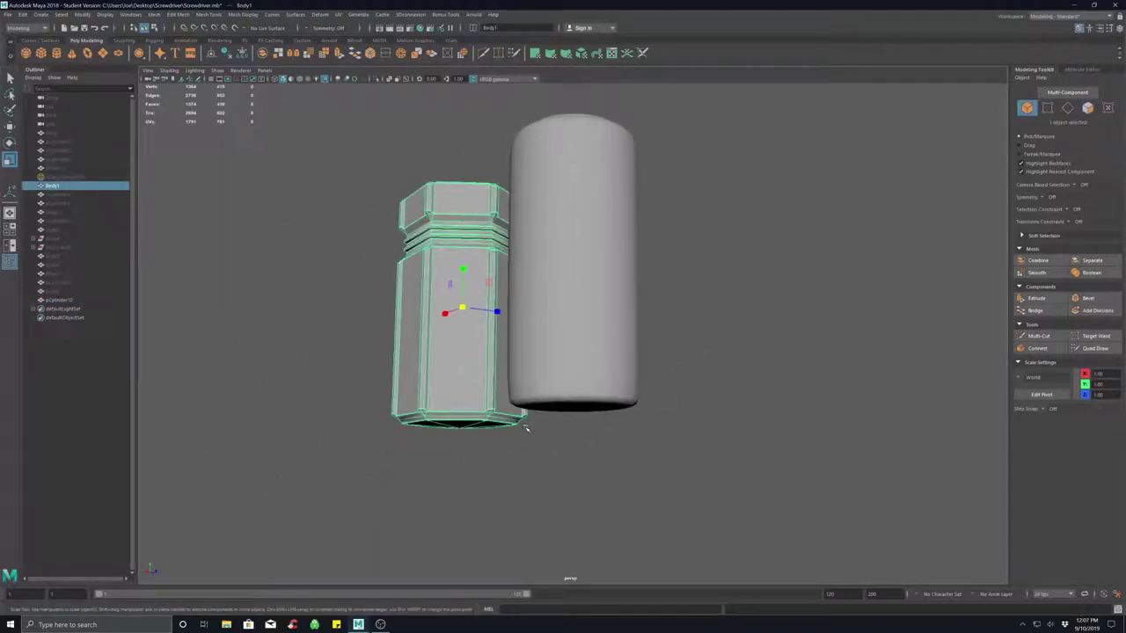
click(471, 486)
alt+drag(471, 486, 520, 493)
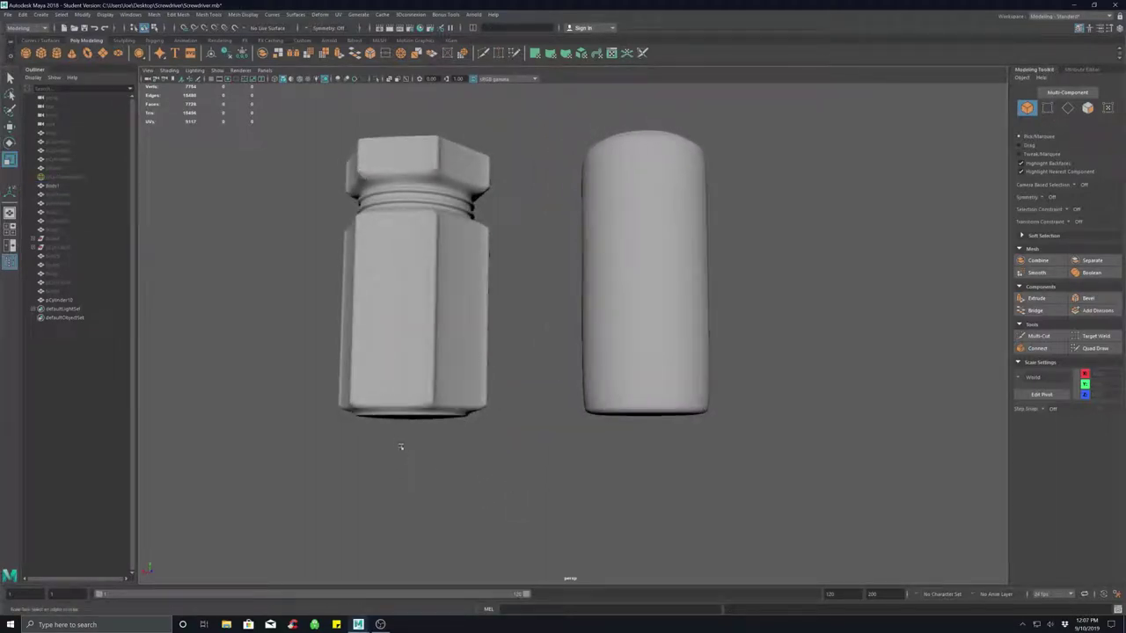
Move the centre vertex of the new handle's bottom cap slightly downward, and return to object selection with nothing selected.
alt+drag(393, 417, 576, 432)
alt+drag(637, 402, 603, 427)
click(588, 367)
right_click(564, 425)
right_drag(564, 425, 523, 372)
click(564, 425)
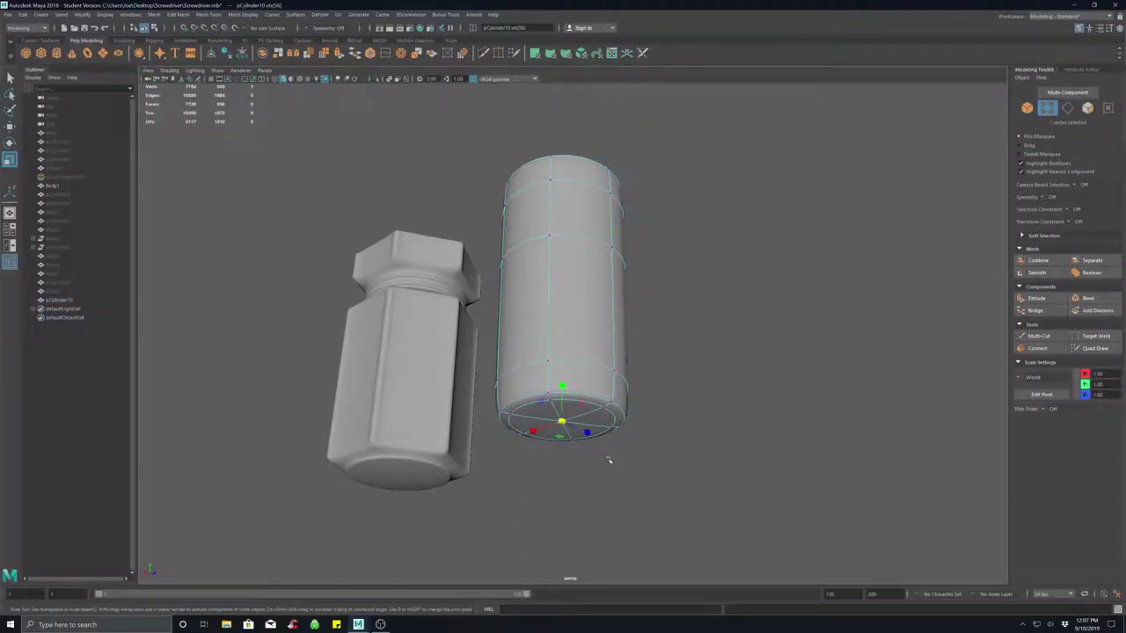
key(w)
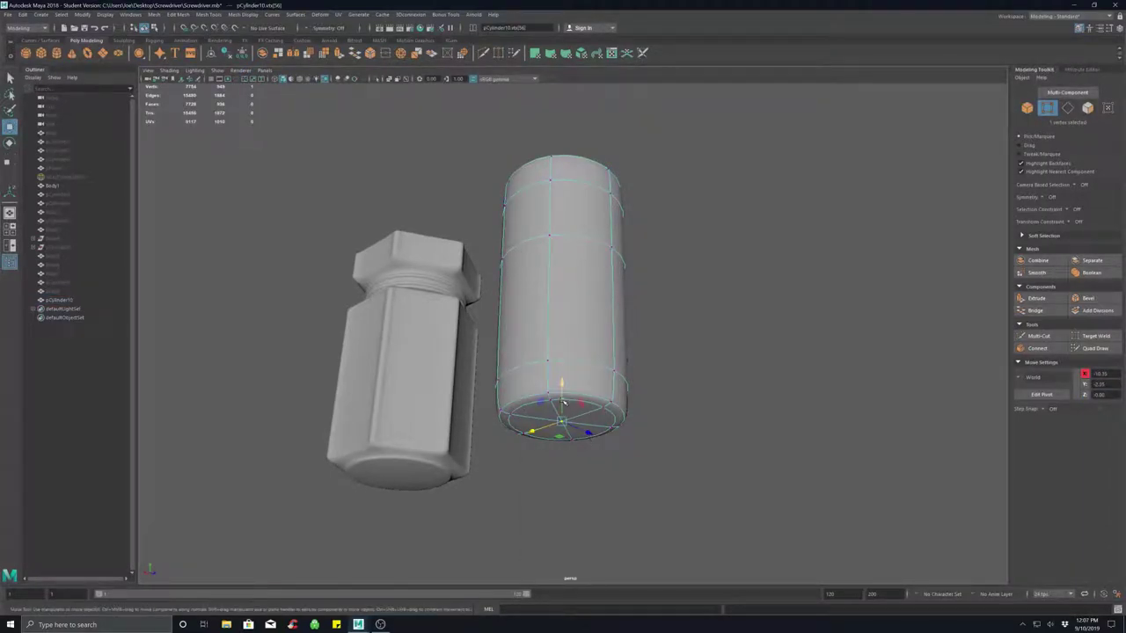
drag(564, 402, 561, 407)
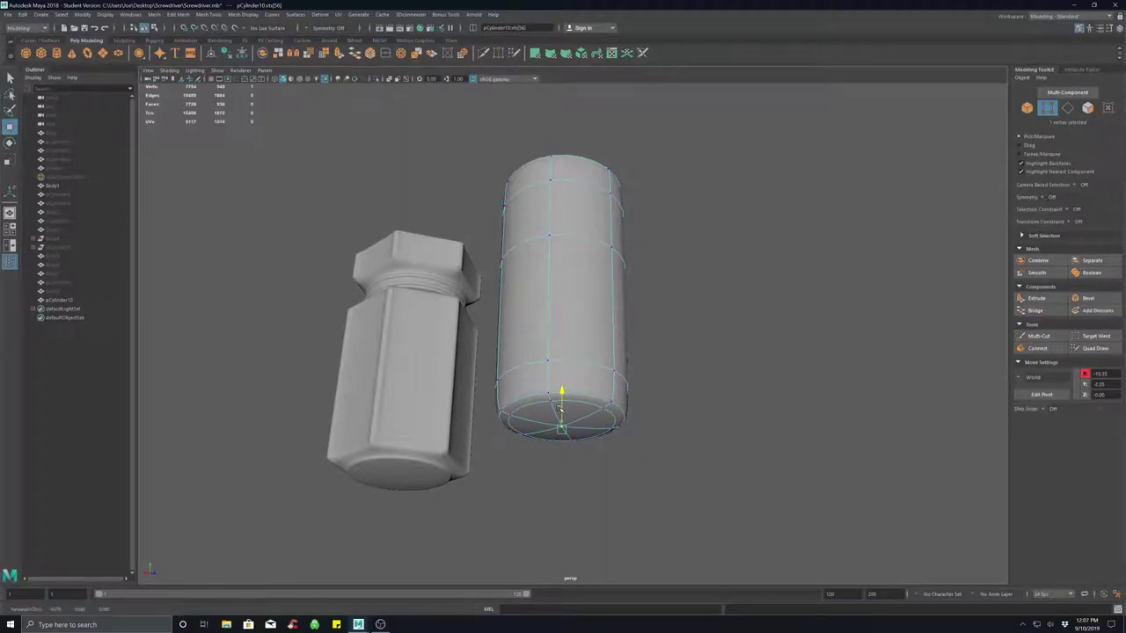
click(726, 446)
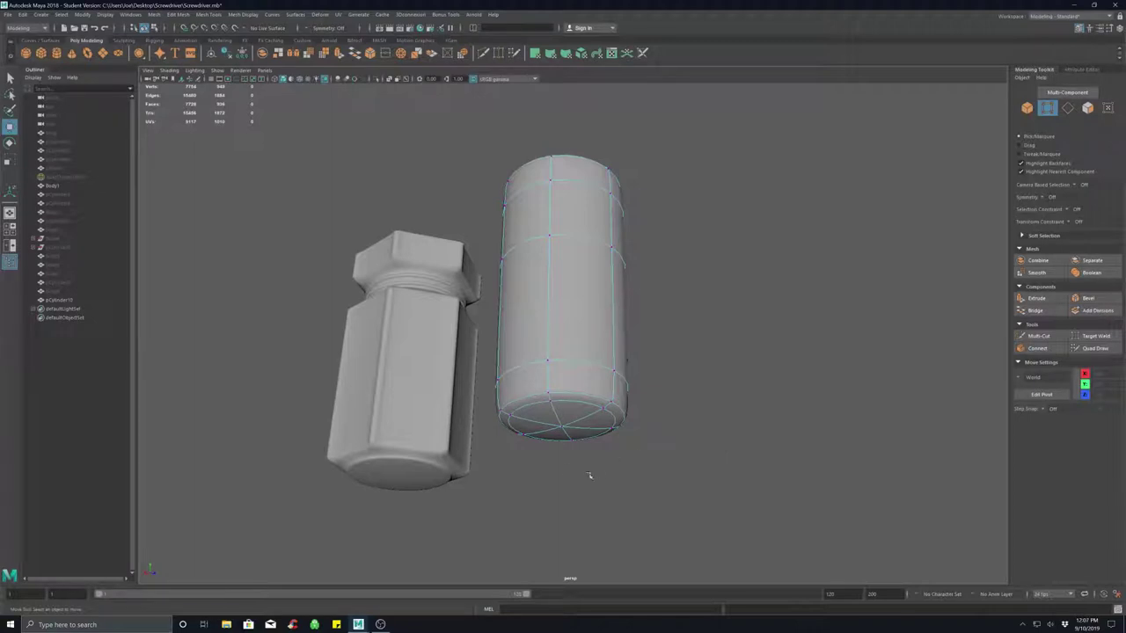
right_drag(558, 374, 613, 378)
click(734, 448)
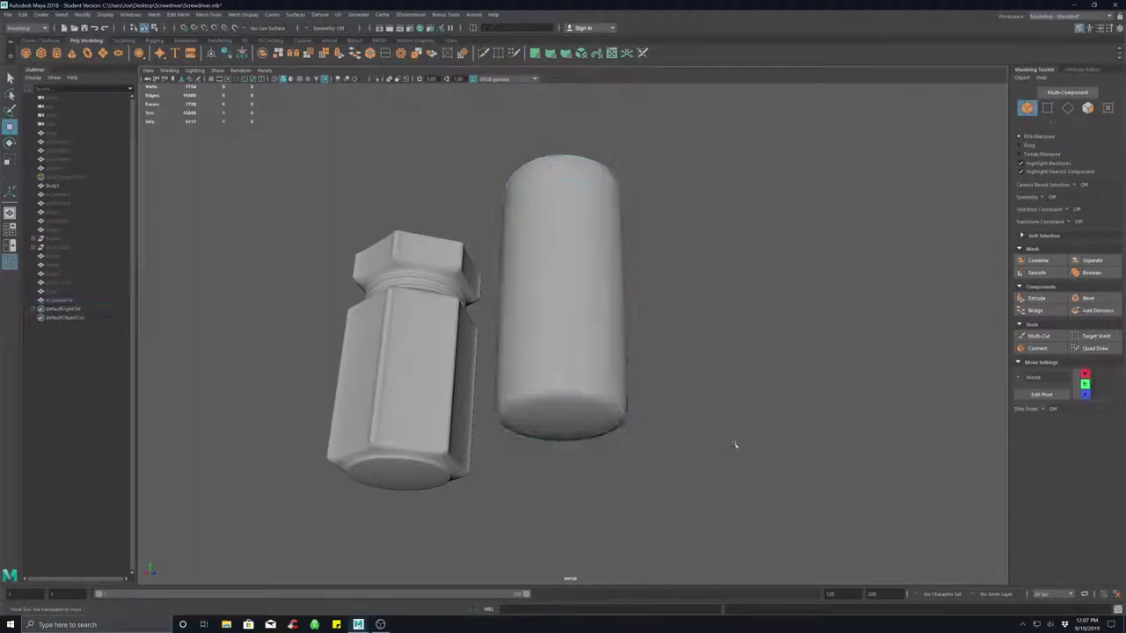
Turn off smooth preview on the new handle and select one face of the neck band between the two upper edge loops.
alt+drag(643, 433, 665, 444)
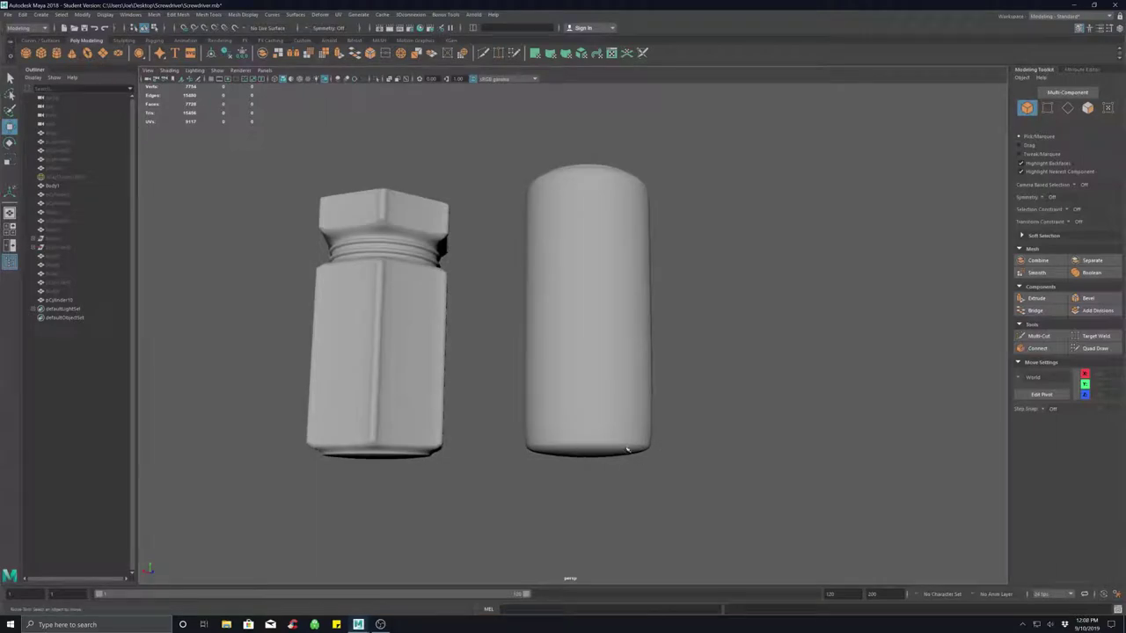
alt+drag(590, 460, 707, 452)
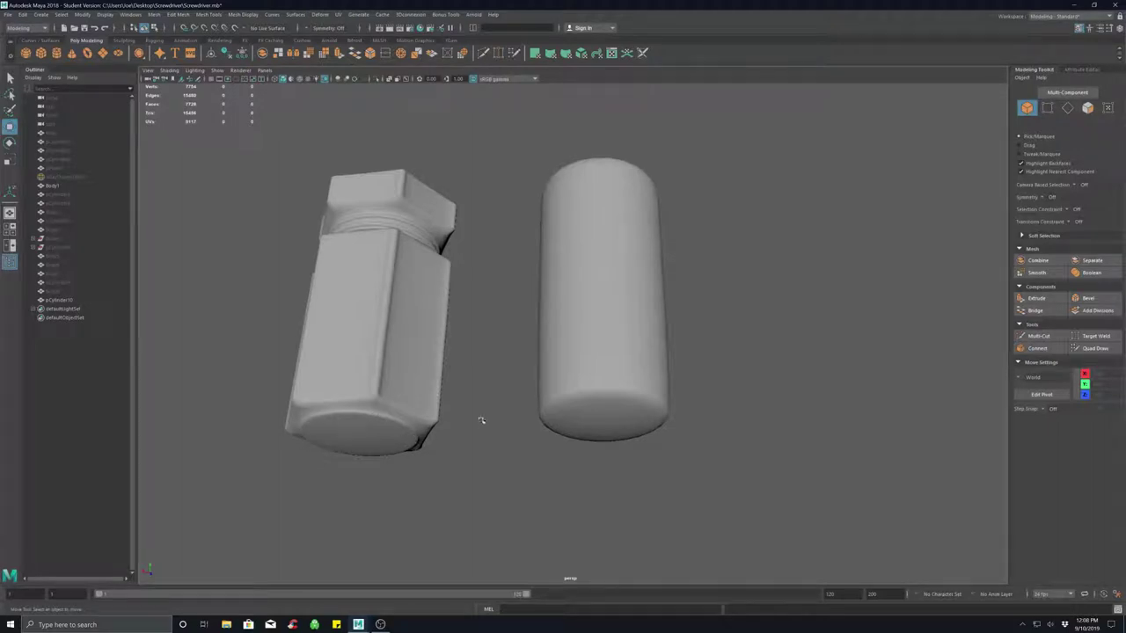
alt+drag(519, 414, 445, 414)
click(523, 385)
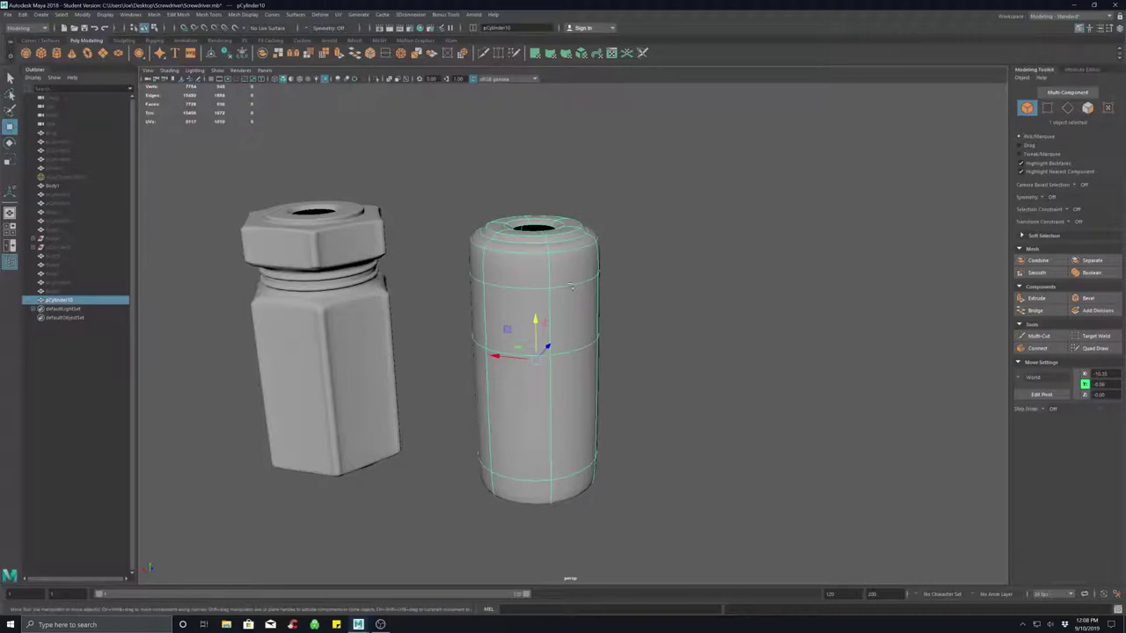
right_drag(538, 305, 563, 296)
key(1)
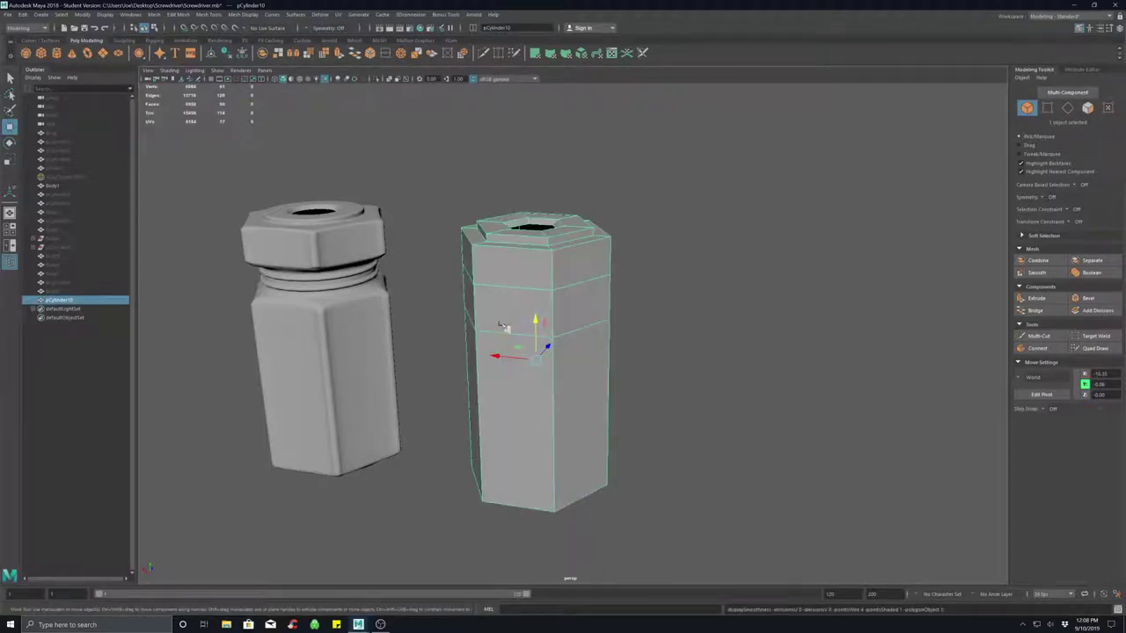
right_drag(489, 297, 492, 323)
click(513, 308)
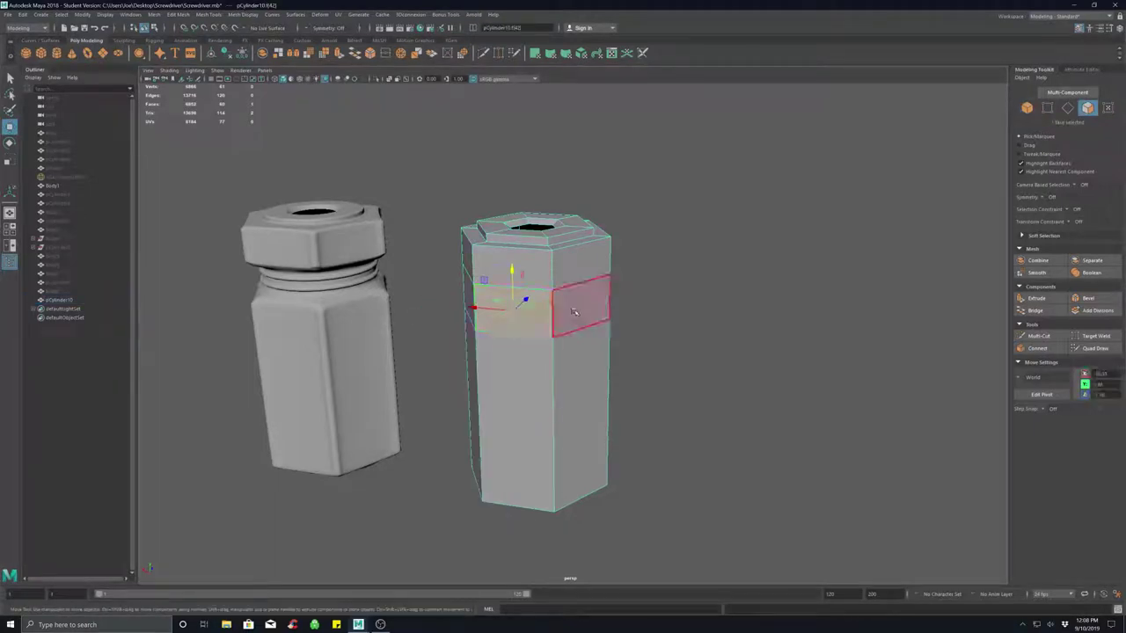
alt+drag(793, 362, 653, 385)
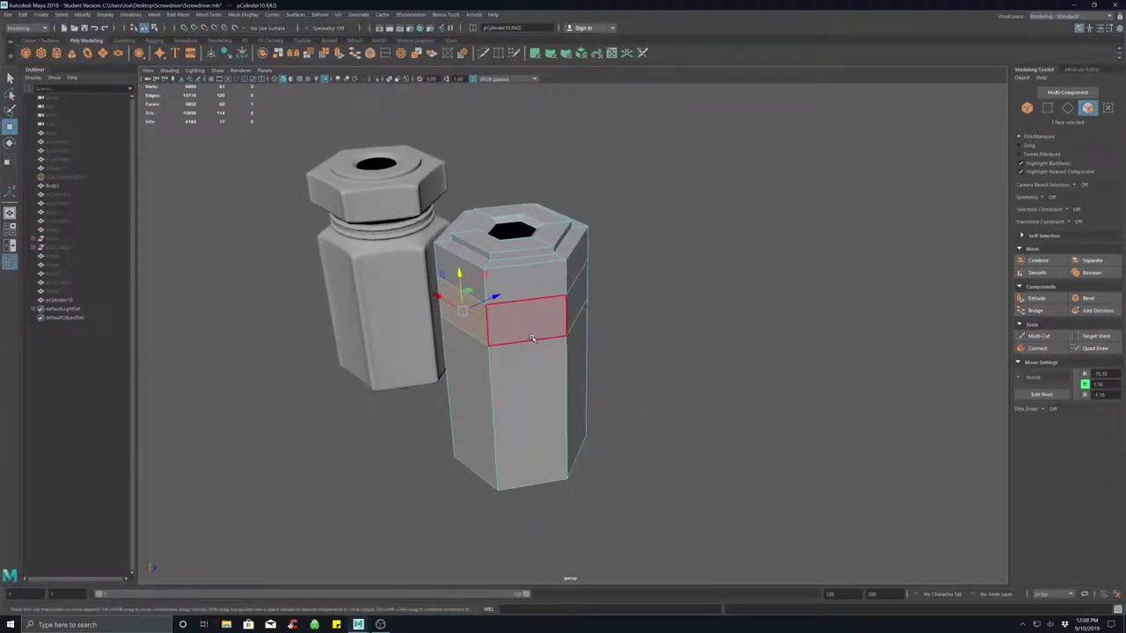
Compare the new handle's smoothed and unsmoothed display by switching smooth preview on and off, finishing unsmoothed.
key(3)
key(1)
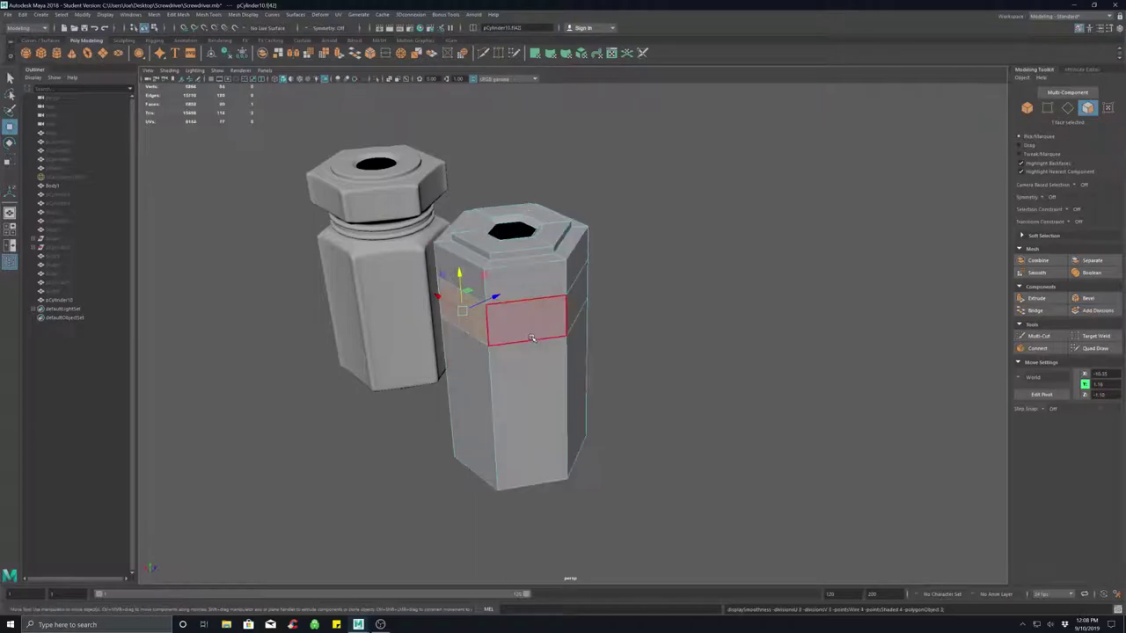
key(3)
key(1)
key(3)
key(1)
key(3)
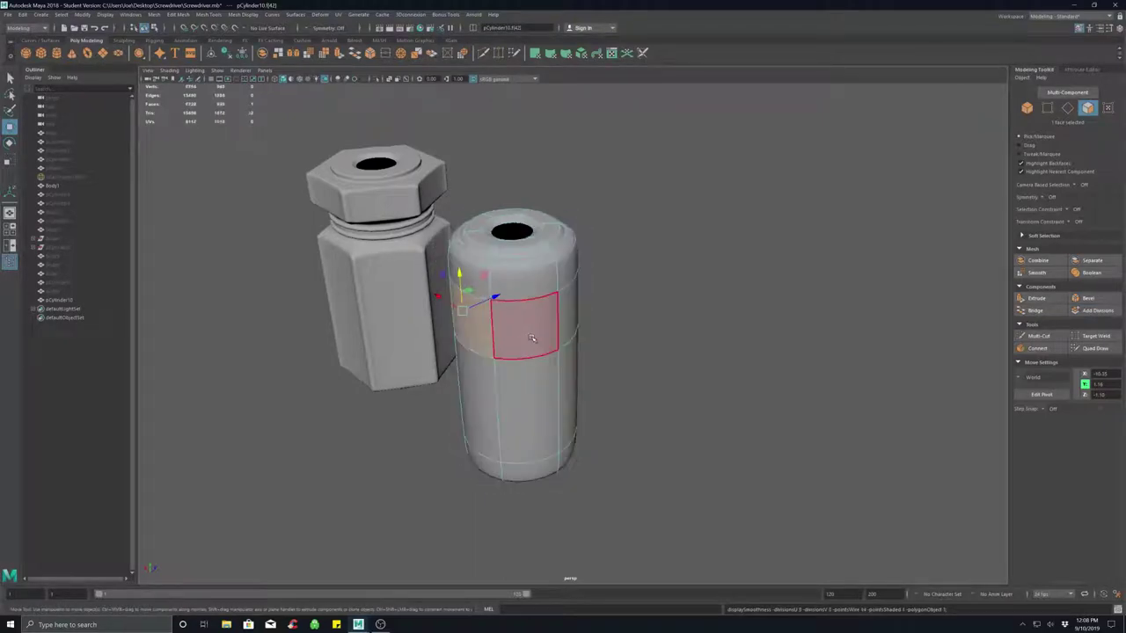
key(1)
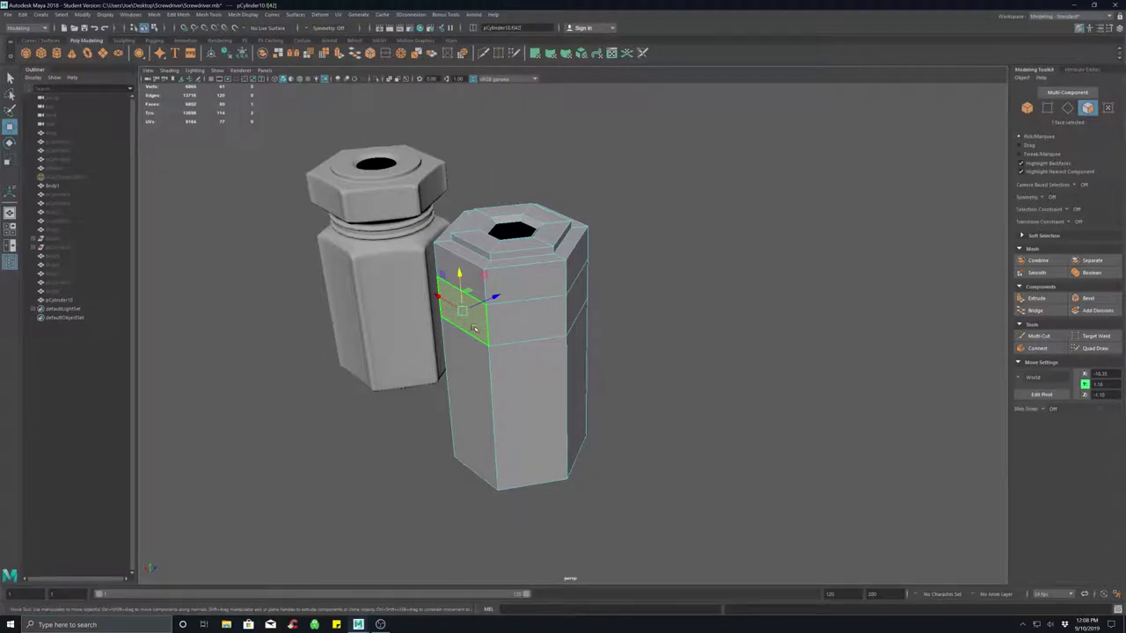
Select all six neck band faces, extrude them inward with Keep Faces Together on, and make the recess slightly shallower.
shift+click(549, 322)
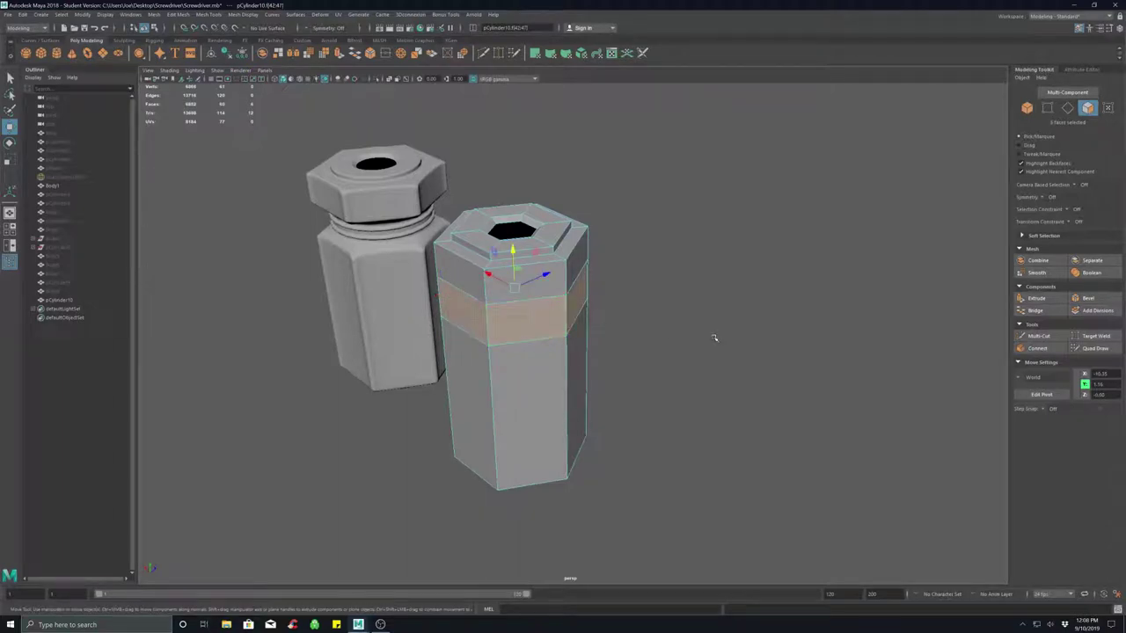
alt+drag(709, 367, 736, 364)
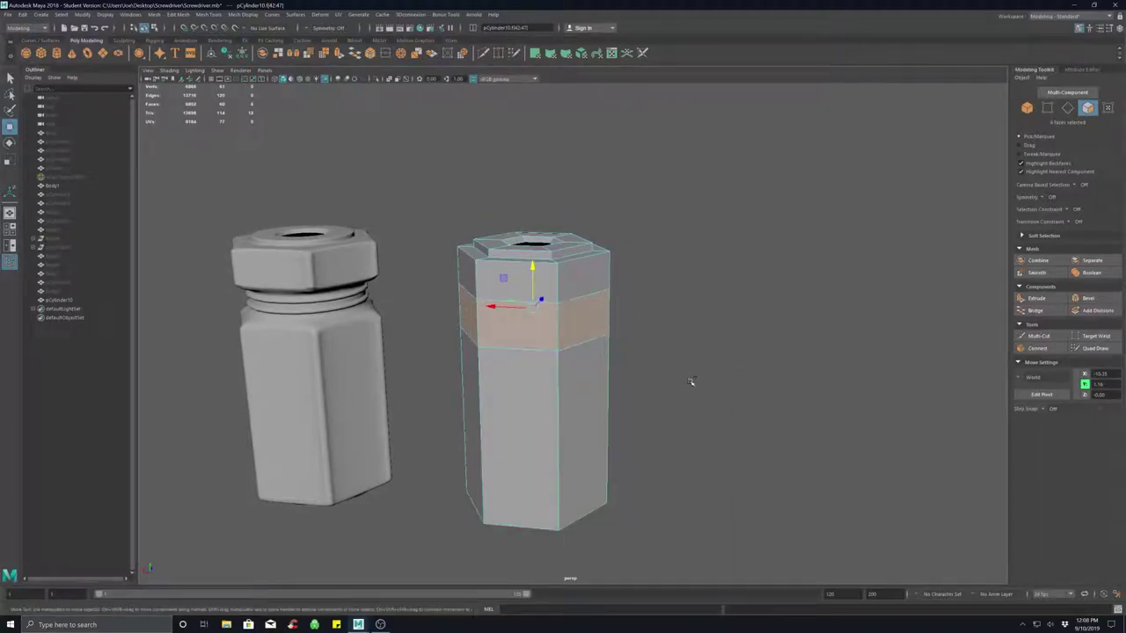
key(ctrl+e)
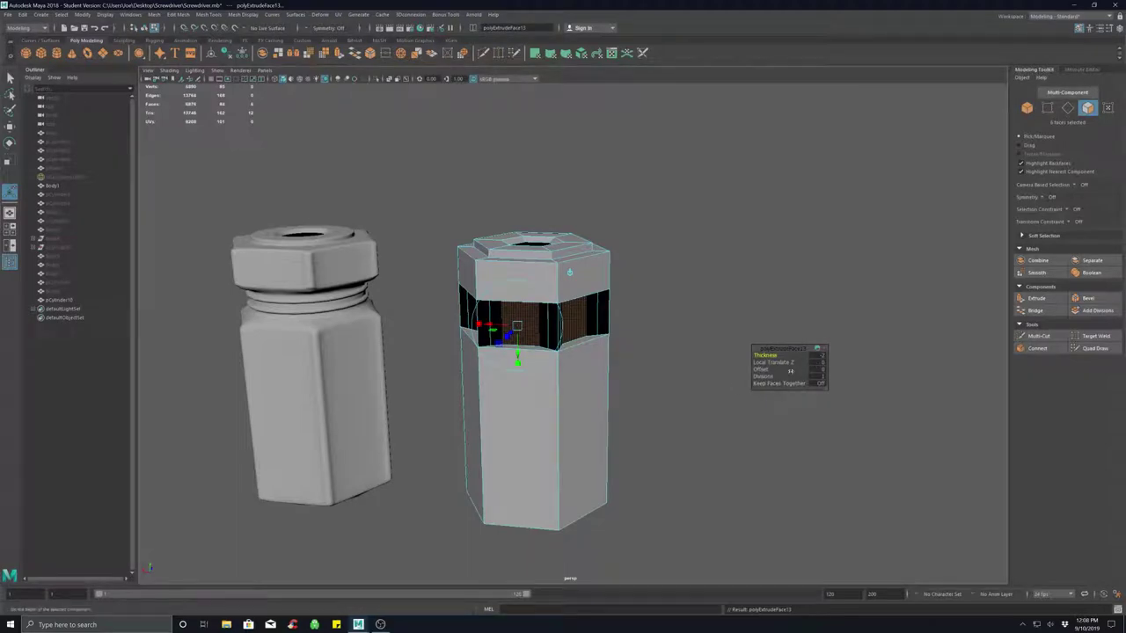
click(789, 384)
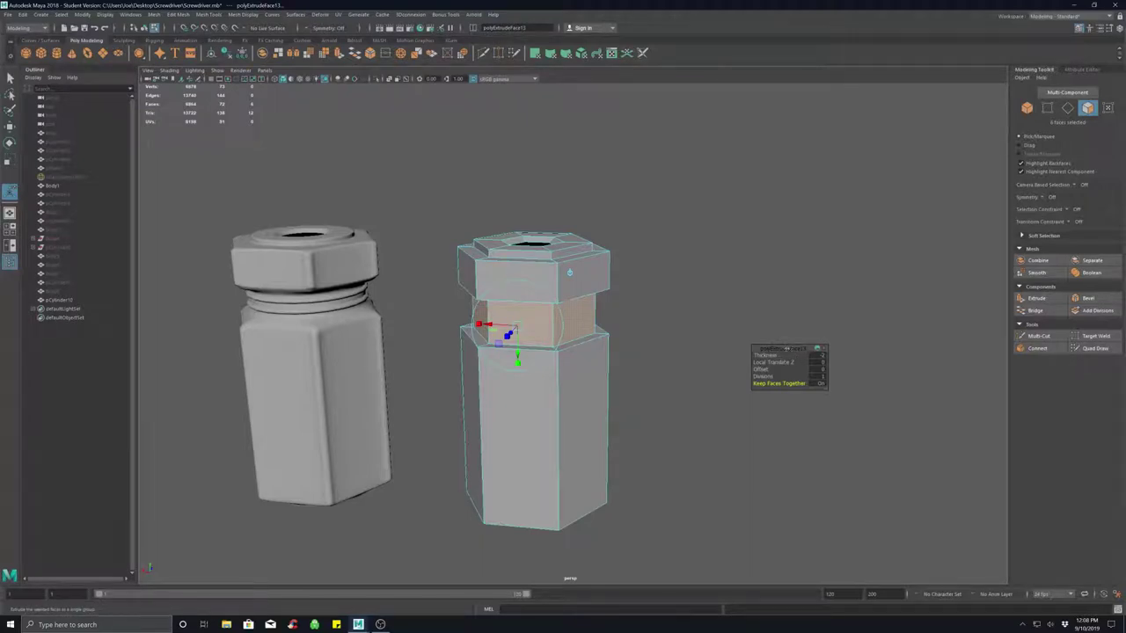
drag(792, 349, 667, 349)
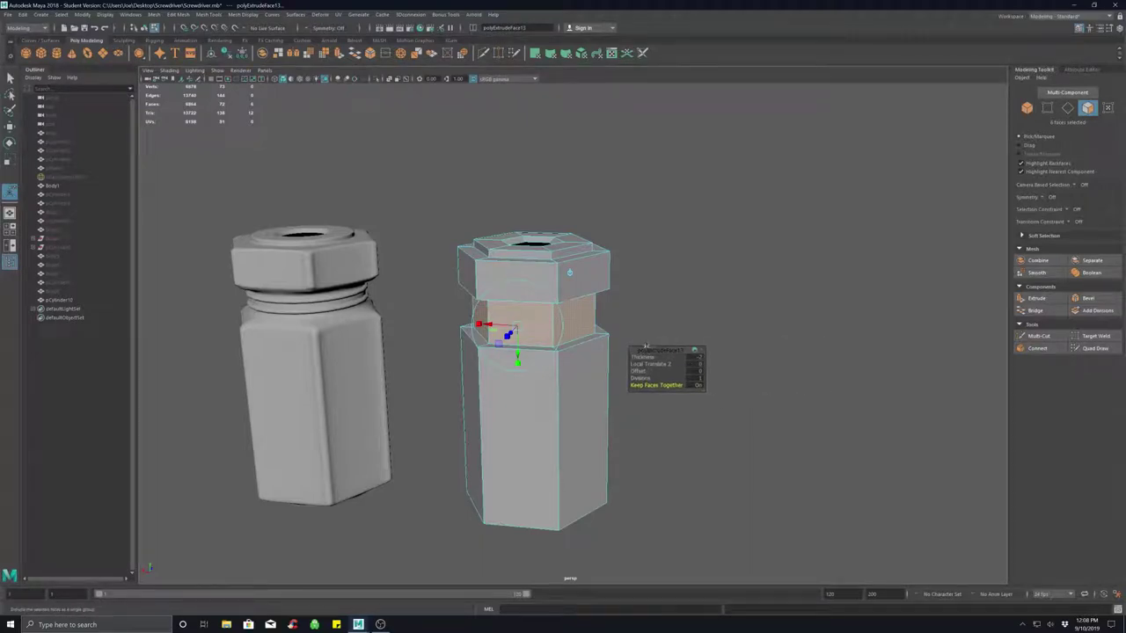
drag(510, 334, 515, 333)
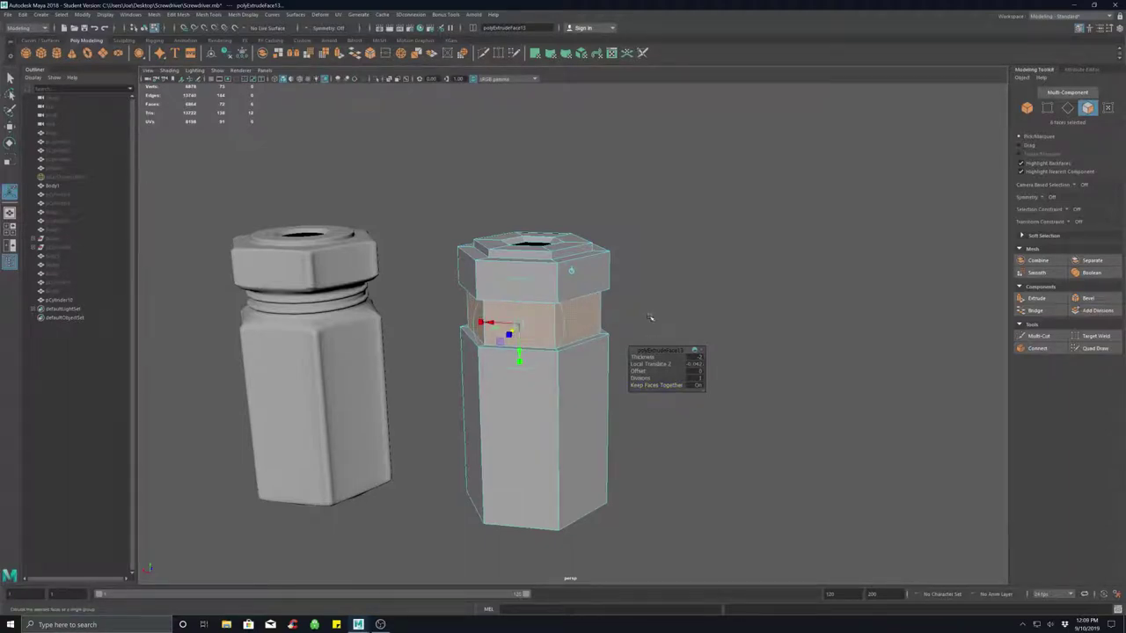
click(649, 318)
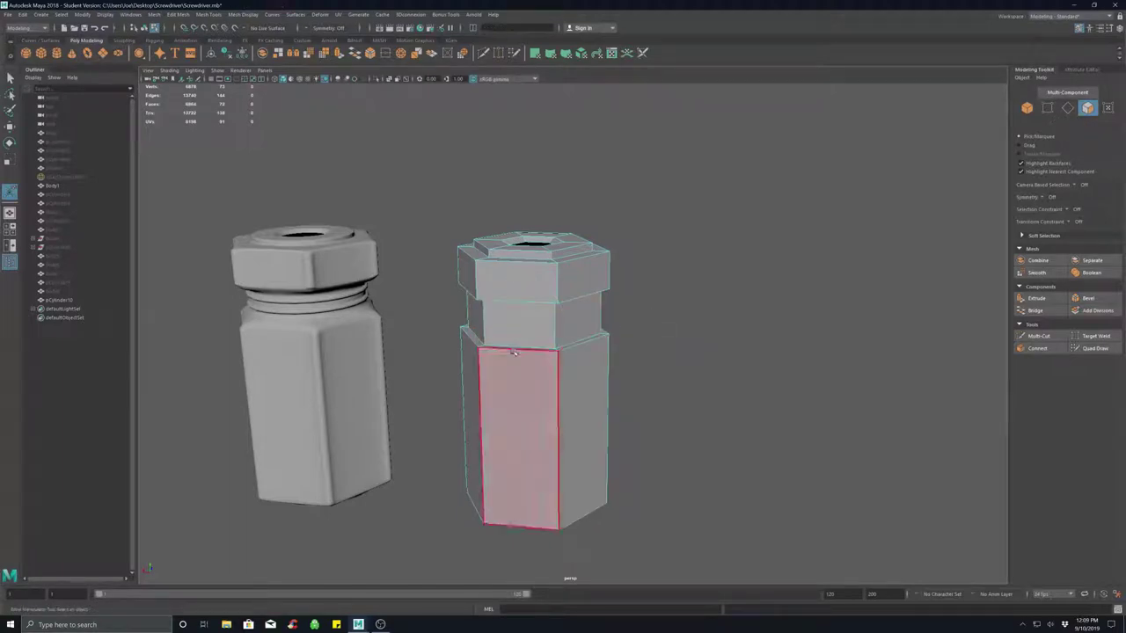
Try reselecting the six recessed neck faces and scaling them slightly shorter vertically.
click(507, 321)
shift+click(476, 320)
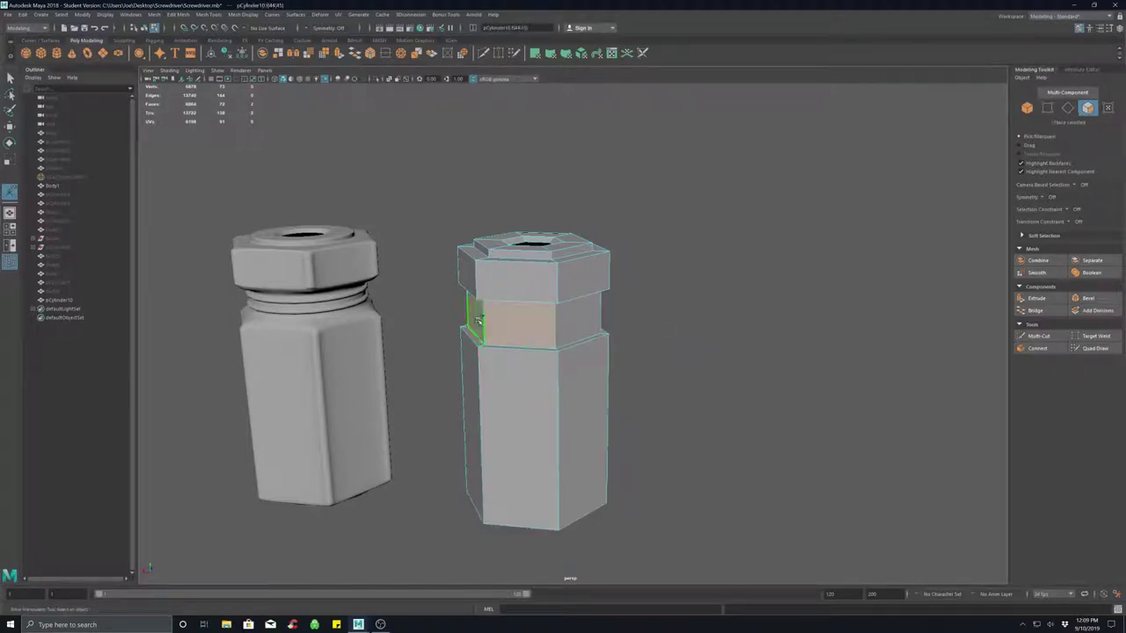
shift+click(577, 316)
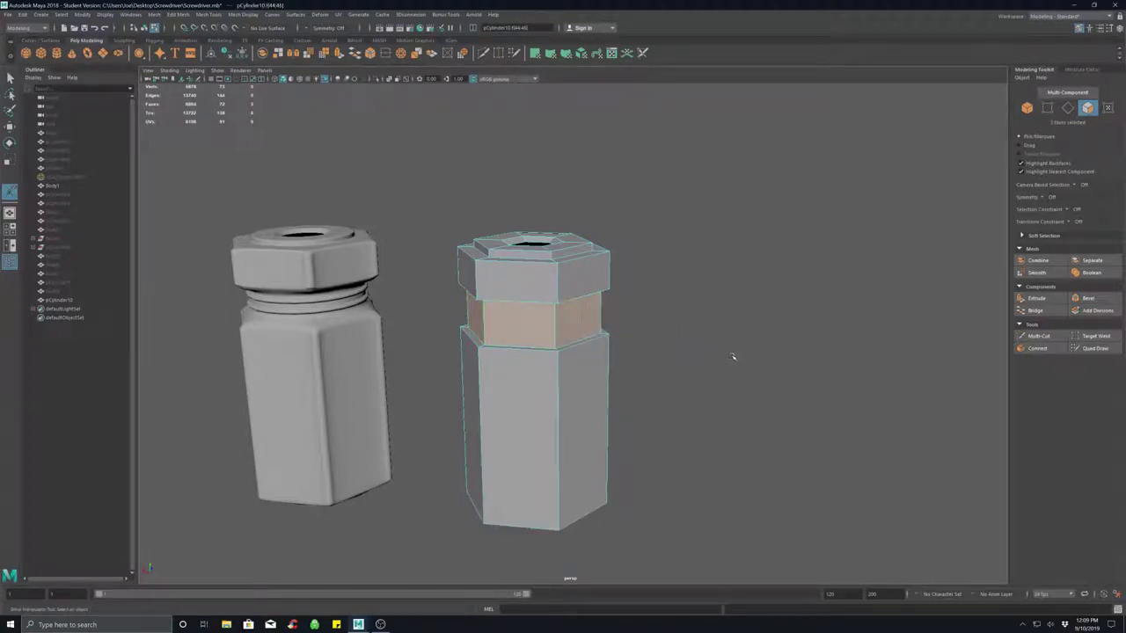
alt+drag(732, 356, 616, 357)
shift+click(530, 294)
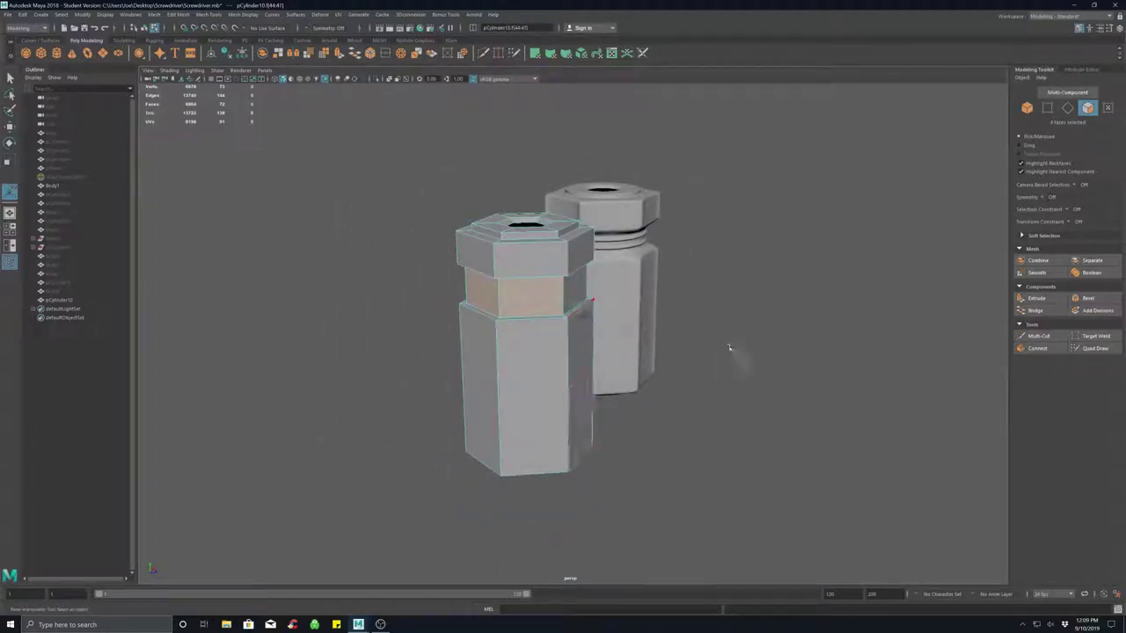
alt+drag(729, 347, 610, 345)
shift+click(607, 299)
shift+click(658, 301)
alt+drag(731, 327, 935, 322)
alt+drag(713, 381, 769, 379)
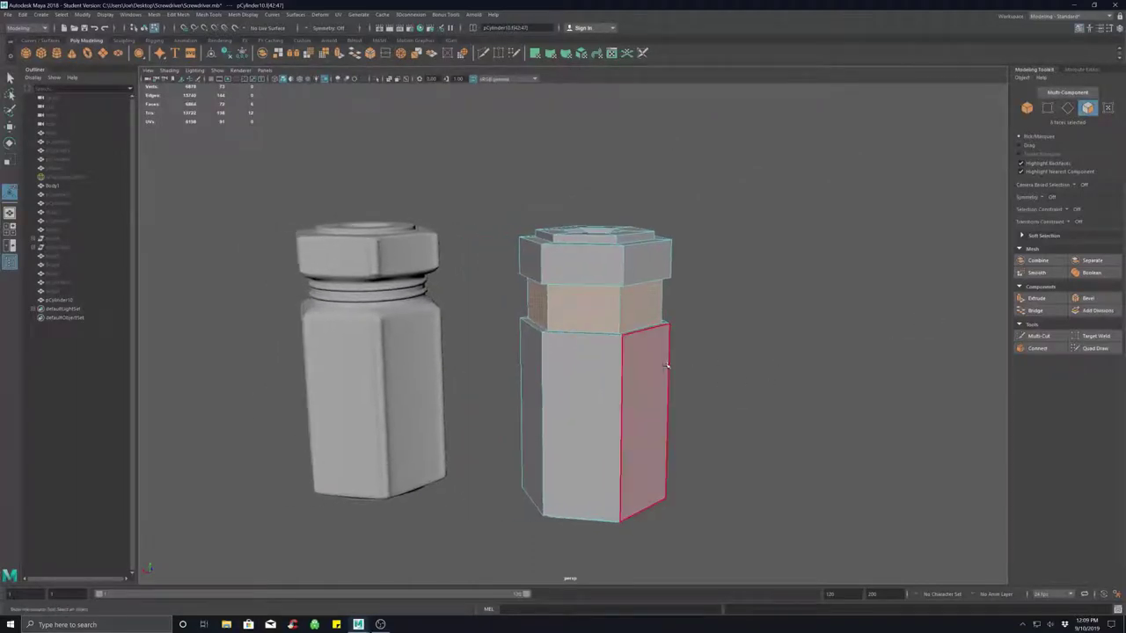
key(e)
key(r)
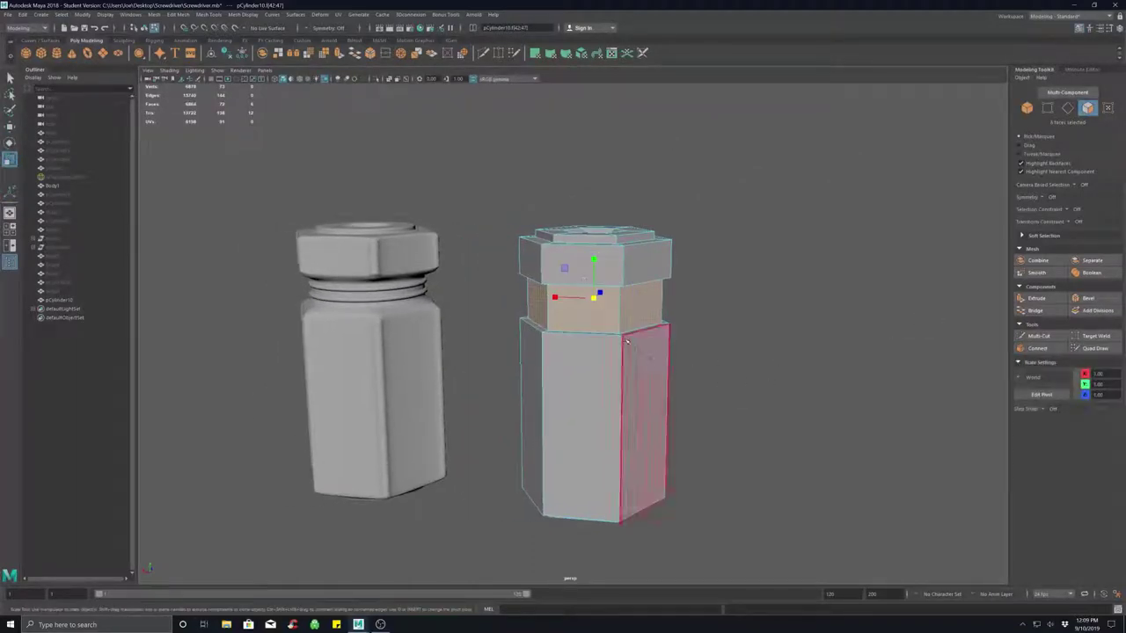
drag(593, 258, 593, 264)
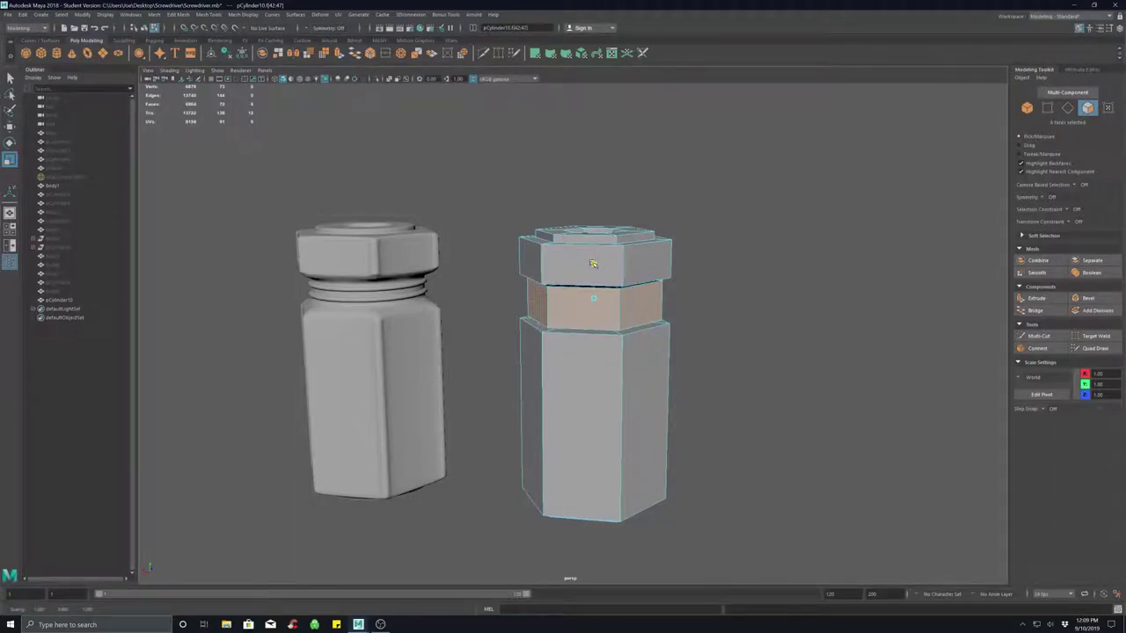
key(r)
alt+drag(749, 369, 779, 379)
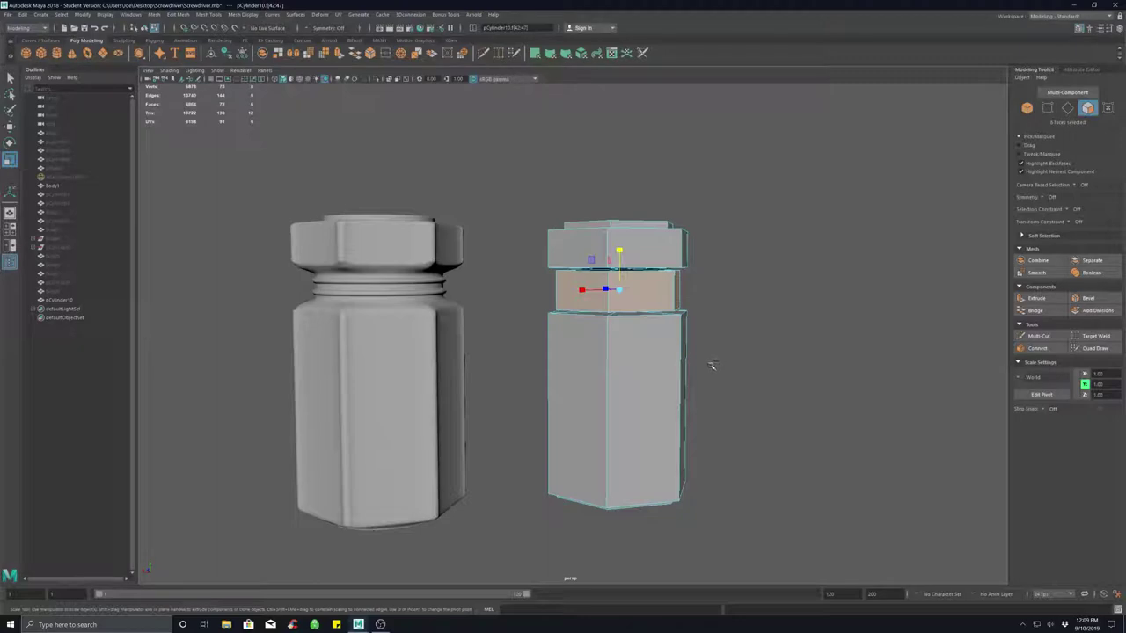
Undo the vertical scaling and inward extrusion of the neck faces, back to the flat neck band.
key(ctrl+z)
key(ctrl+z)
key(ctrl+z)
key(ctrl+z)
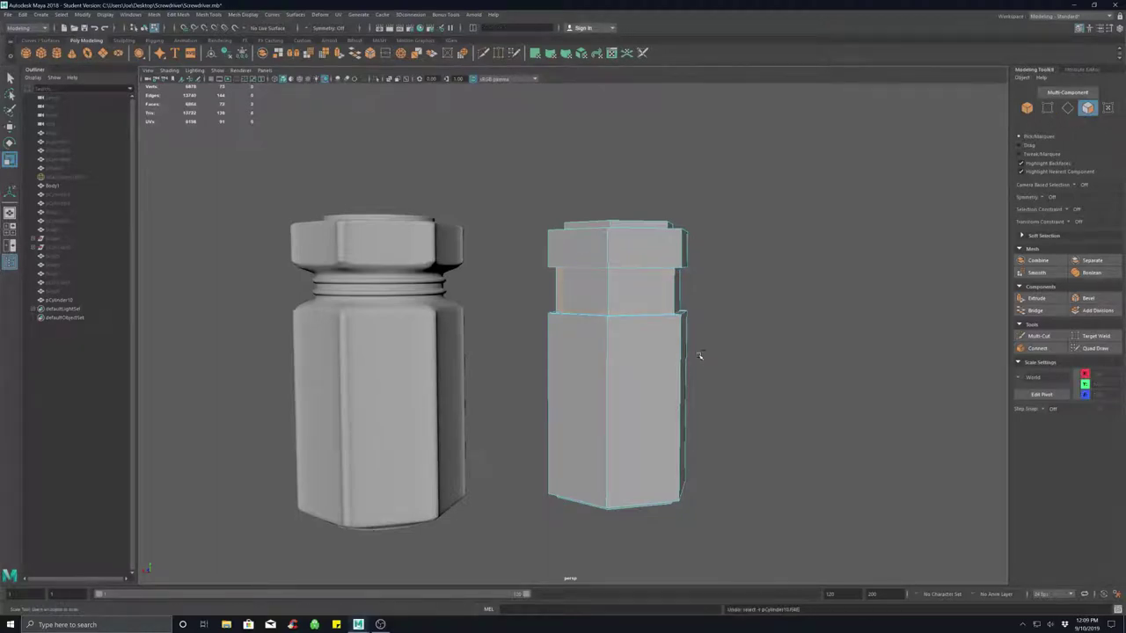
key(shift+z)
key(shift+z)
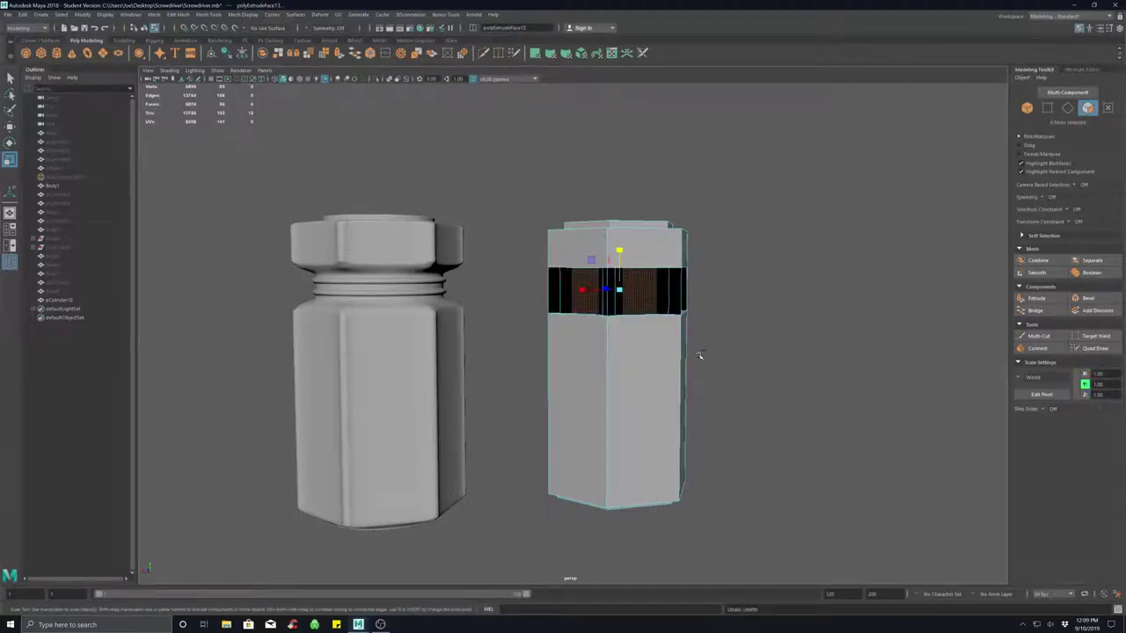
key(ctrl+z)
key(ctrl+z)
key(ctrl+z)
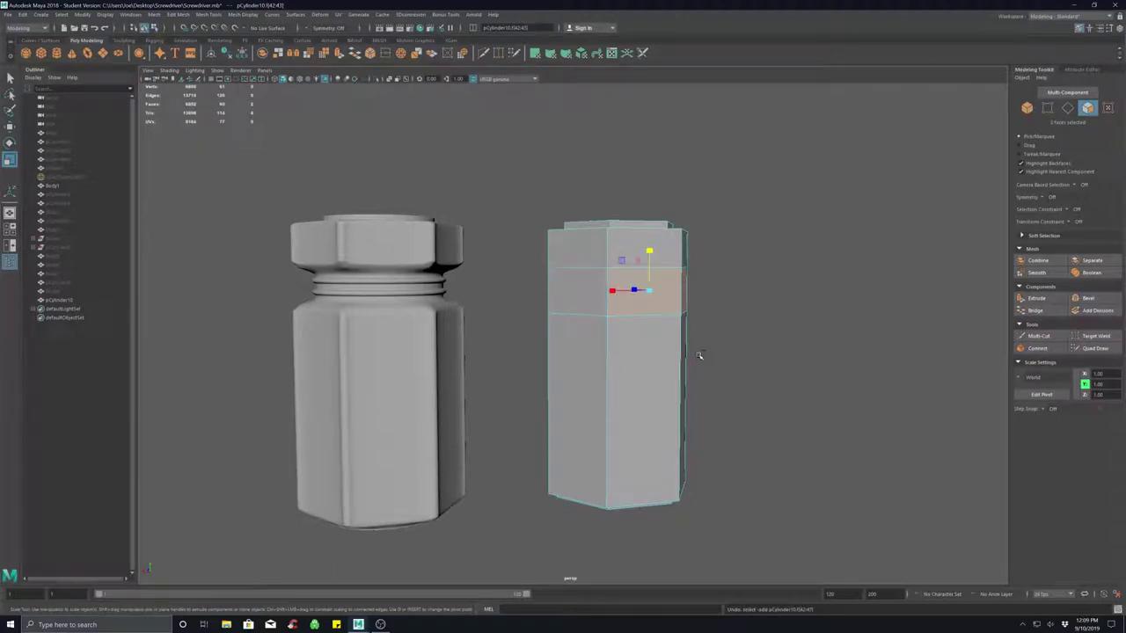
Try selecting all six neck band faces and extruding them inward with Keep Faces Together on.
mouse_move(730, 349)
alt+mouse_down()
mouse_move(787, 345)
mouse_move(736, 356)
alt+mouse_up()
double_click(630, 338)
click(742, 341)
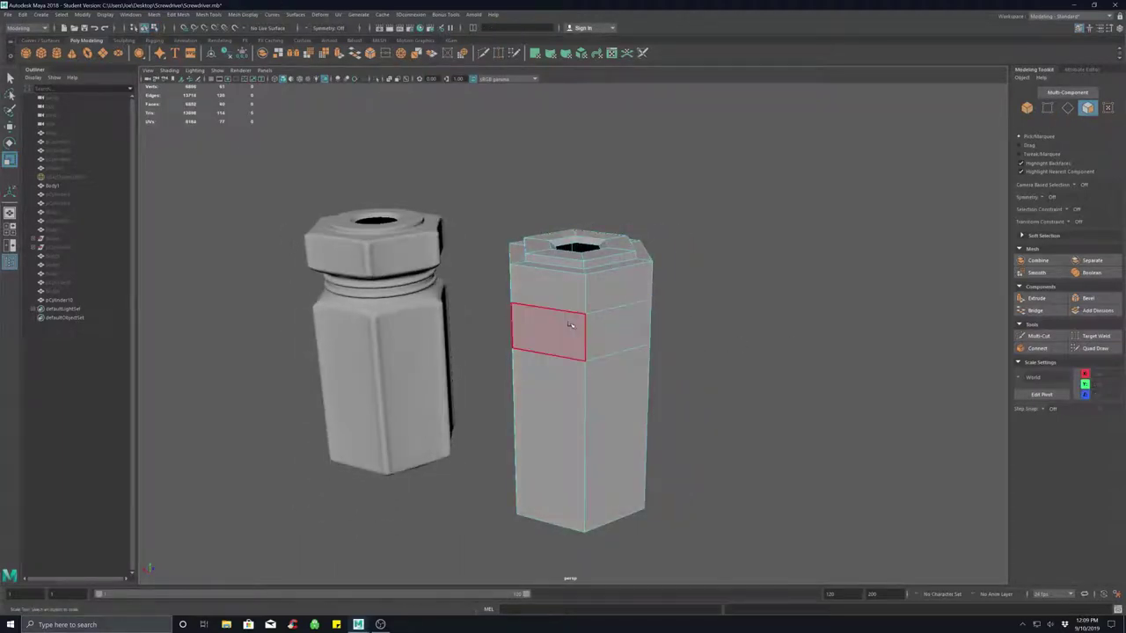
click(547, 333)
shift+click(624, 324)
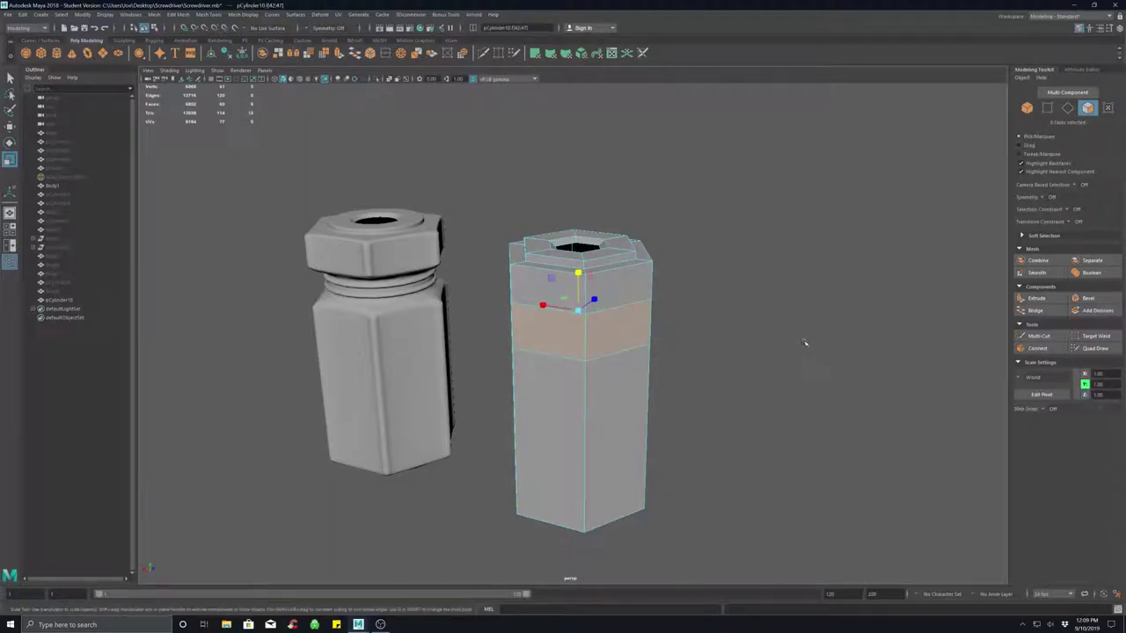
key(ctrl+e)
click(699, 387)
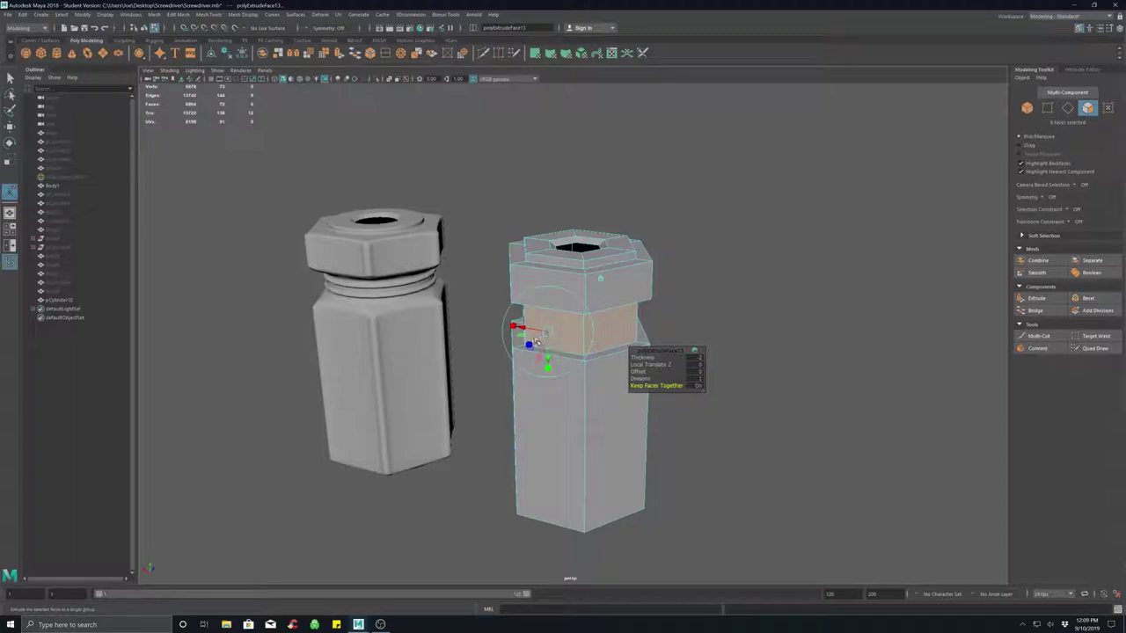
mouse_move(537, 339)
mouse_down()
mouse_move(495, 372)
mouse_move(542, 349)
mouse_up()
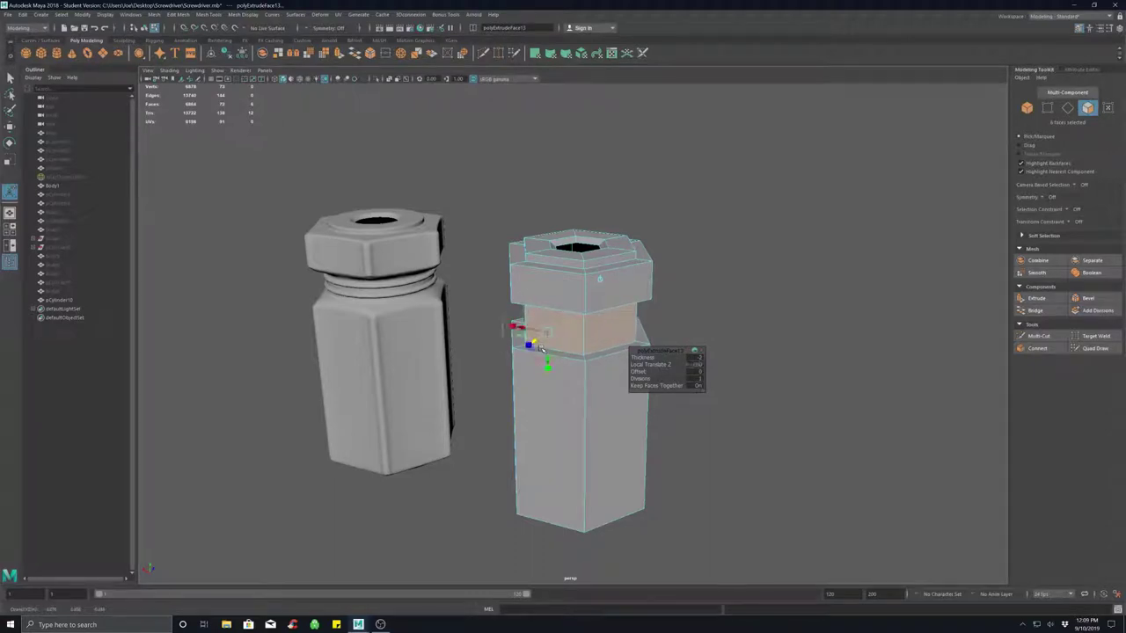
Reselect the six recessed neck faces and try scaling them slightly shorter vertically.
click(554, 332)
shift+click(618, 332)
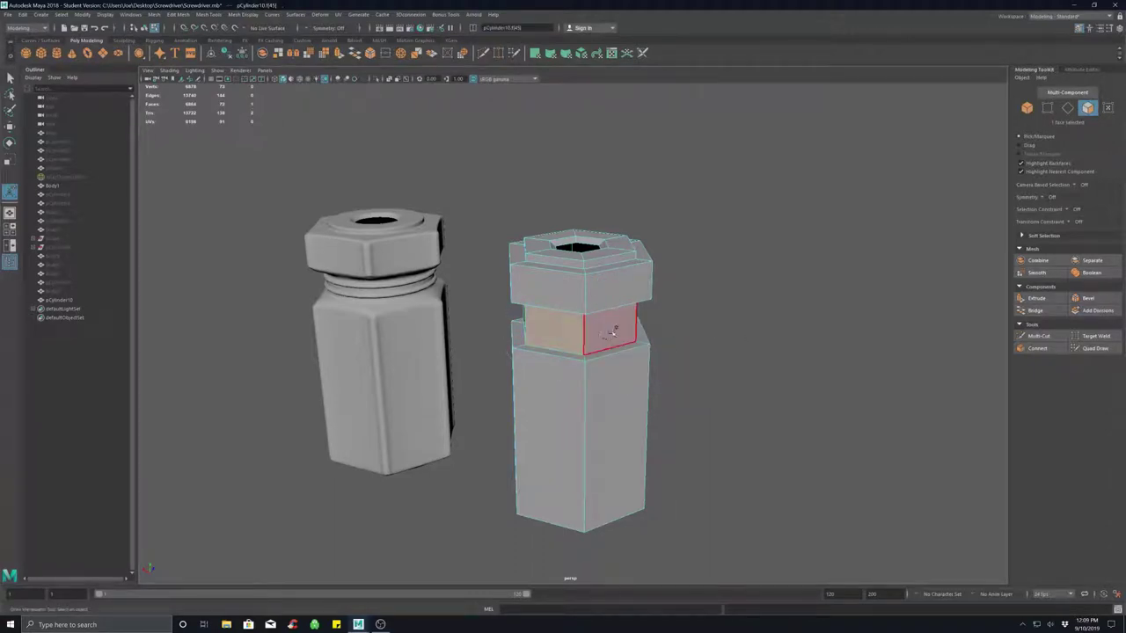
alt+drag(839, 382, 888, 385)
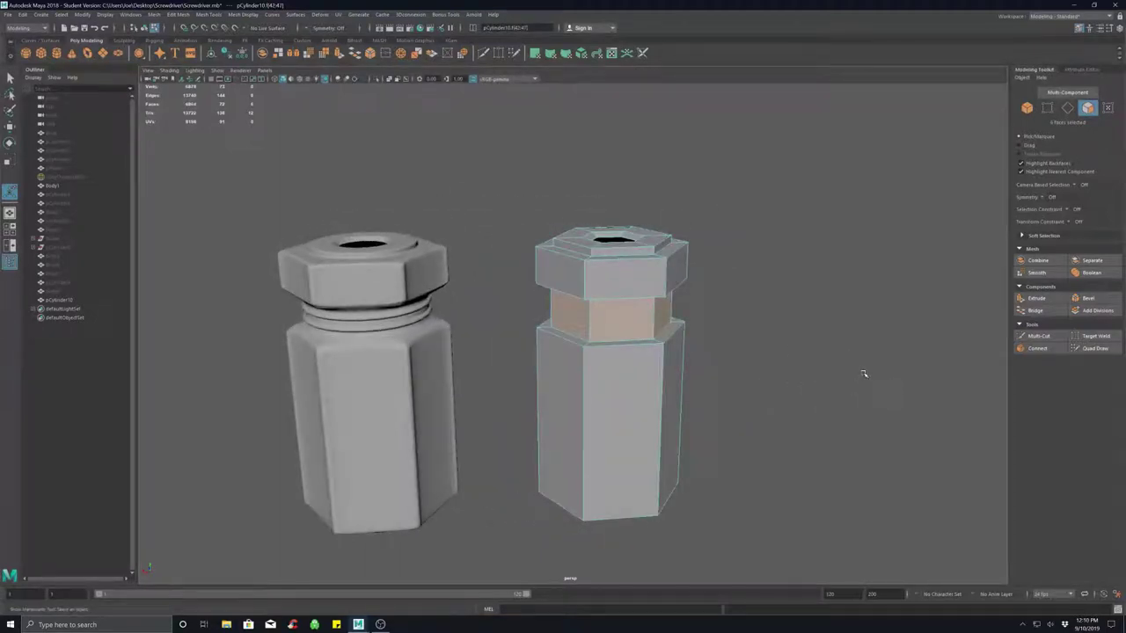
key(r)
drag(612, 267, 612, 269)
alt+drag(825, 368, 754, 332)
Undo the neck's vertical scaling, the inward extrusion and the face selection on the new handle.
key(ctrl+z)
key(ctrl+z)
key(ctrl+z)
key(ctrl+z)
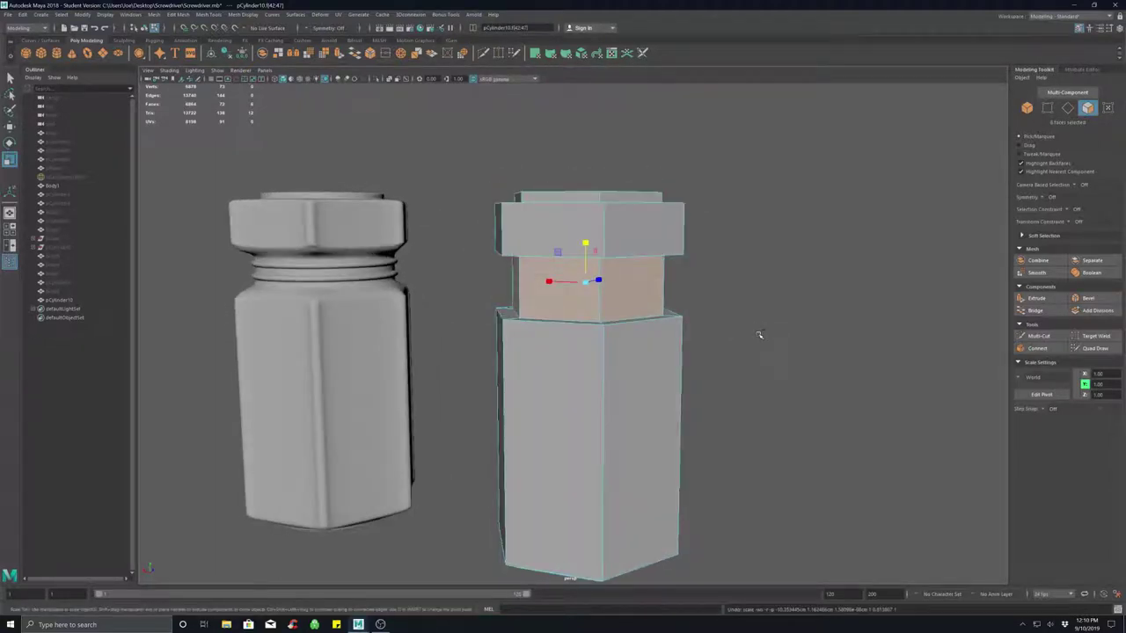
key(ctrl+z)
key(ctrl+z)
key(ctrl+z)
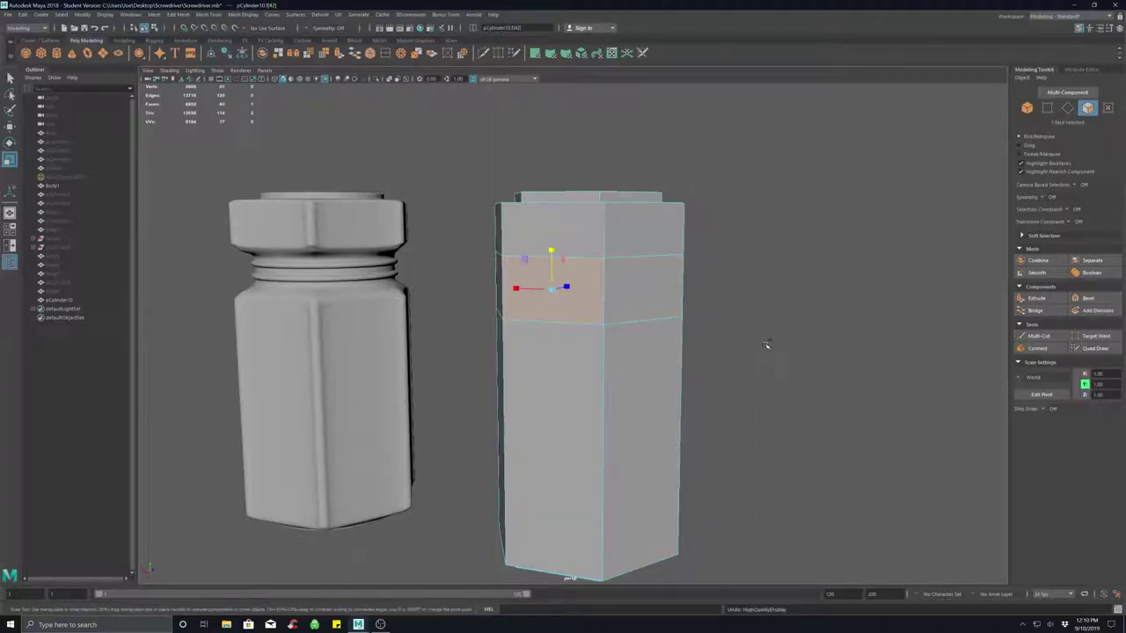
key(ctrl+z)
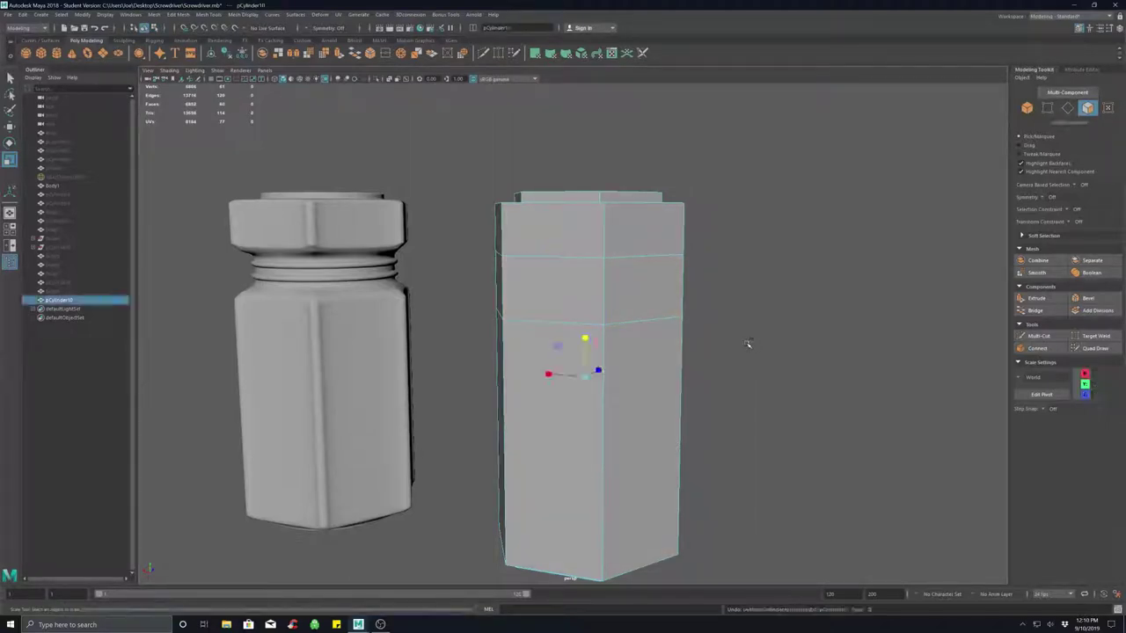
key(ctrl+z)
In face mode, select all six faces of the flat neck band around the new handle, leaving their size unscaled.
click(595, 305)
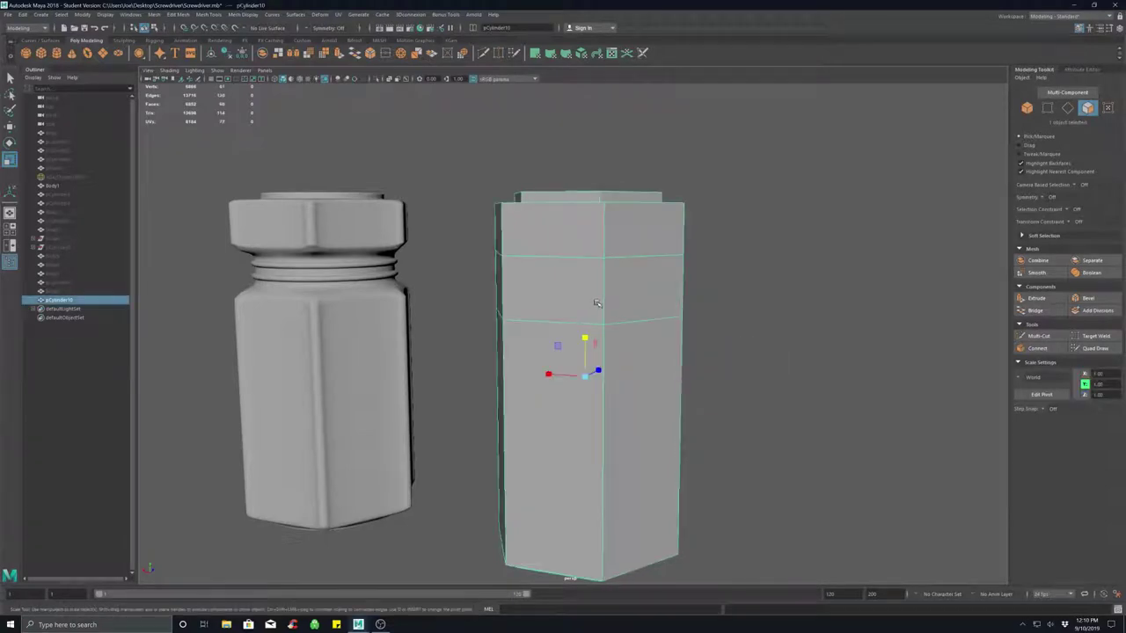
right_click(582, 295)
click(584, 317)
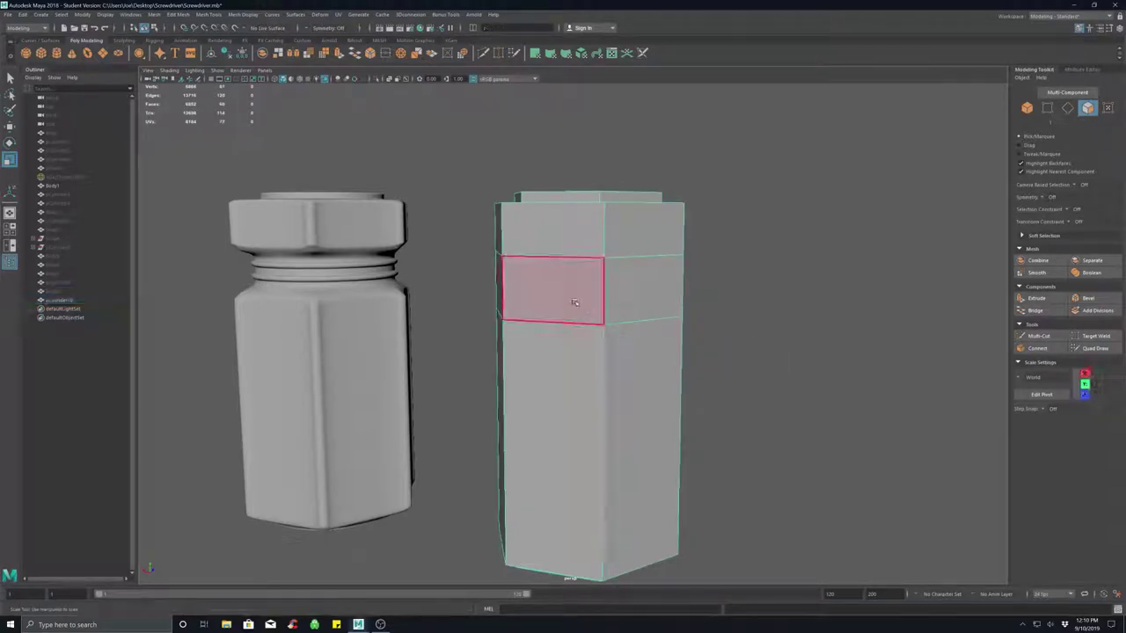
click(572, 294)
shift+click(650, 295)
alt+drag(756, 304, 620, 315)
shift+click(501, 297)
shift+click(549, 297)
alt+drag(721, 312, 623, 307)
shift+click(618, 287)
alt+drag(822, 292, 753, 304)
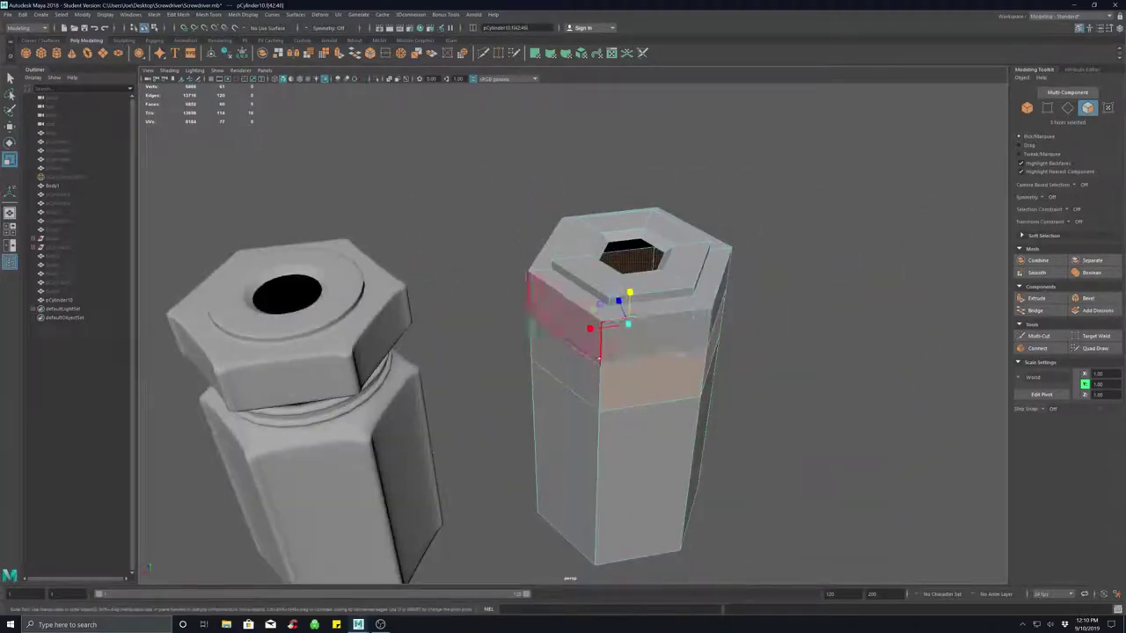
shift+click(581, 363)
alt+drag(579, 363, 634, 381)
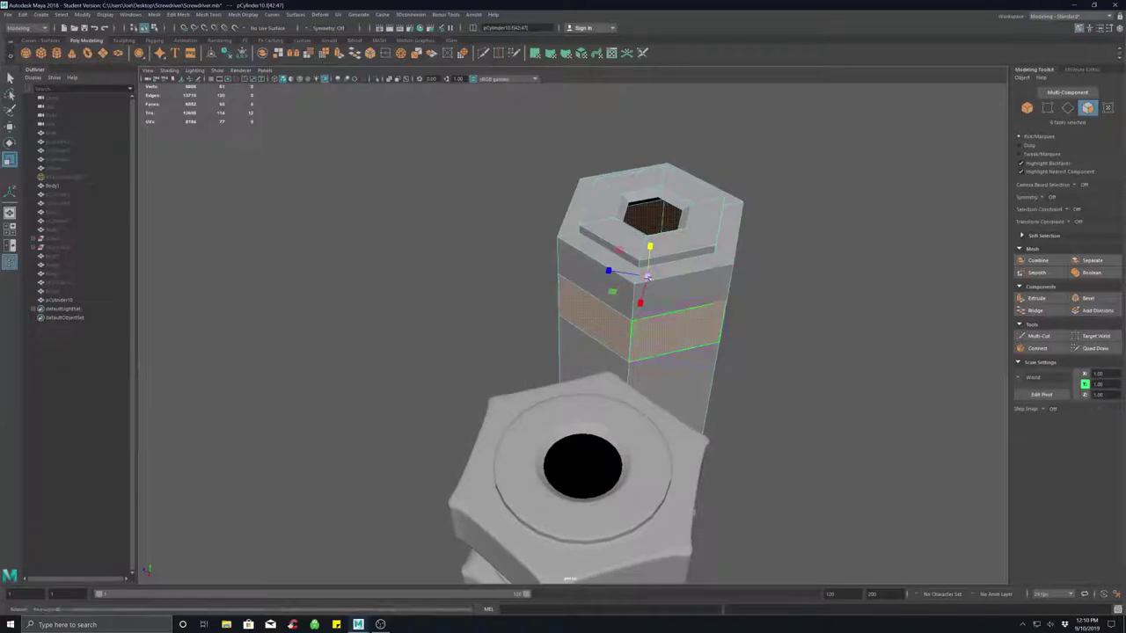
drag(648, 277, 644, 318)
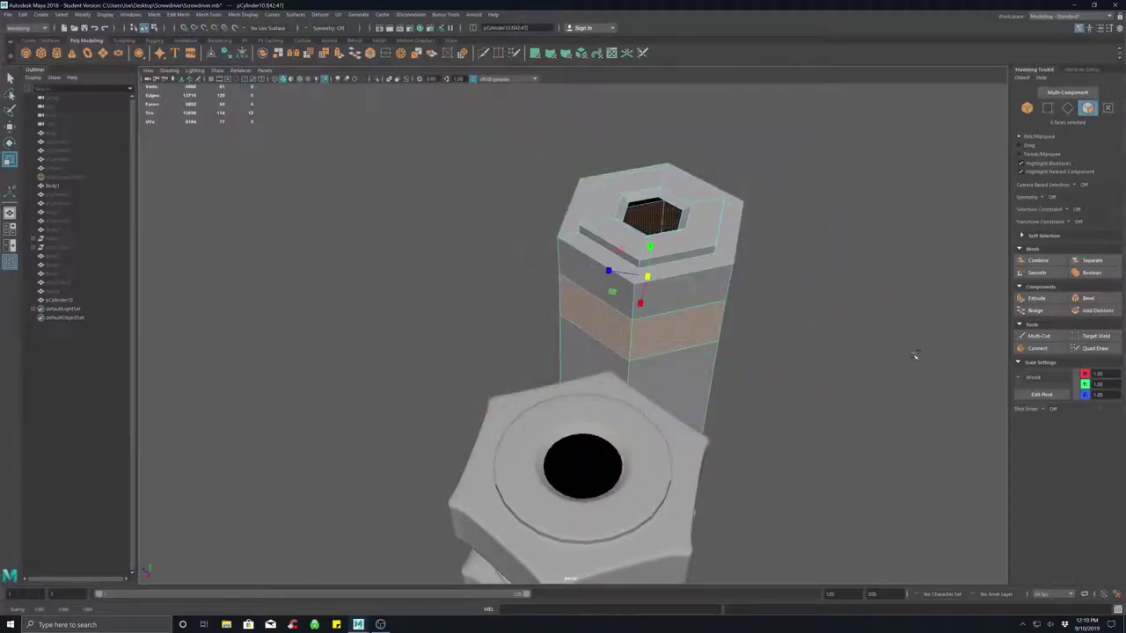
key(ctrl+z)
Extrude the six neck band faces inward with Keep Faces Together on.
alt+drag(944, 393, 820, 382)
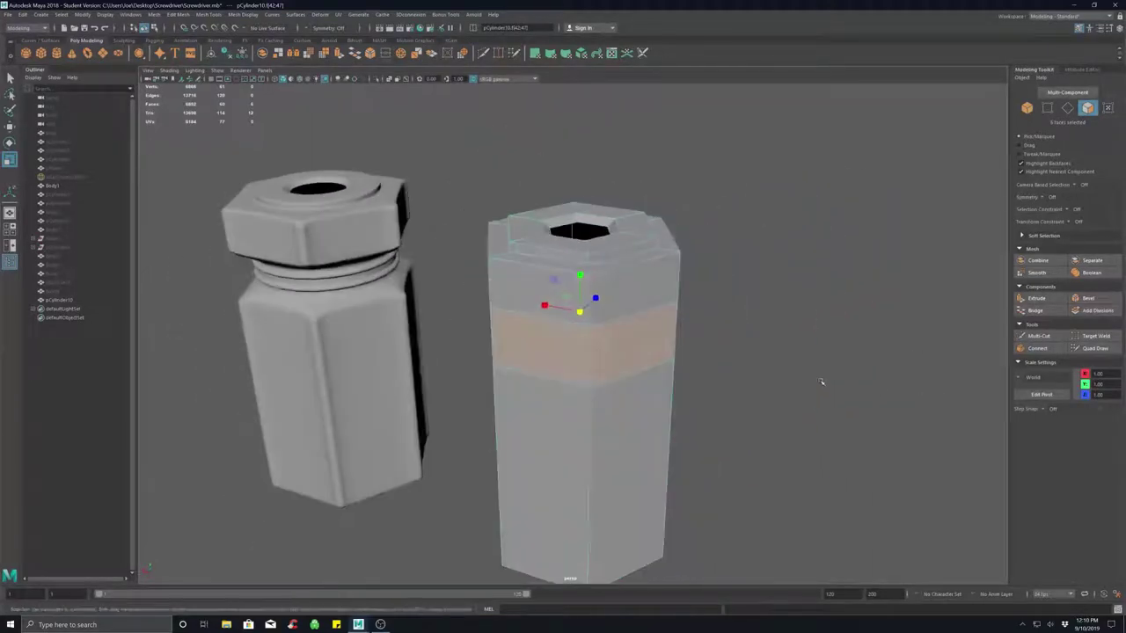
key(ctrl+e)
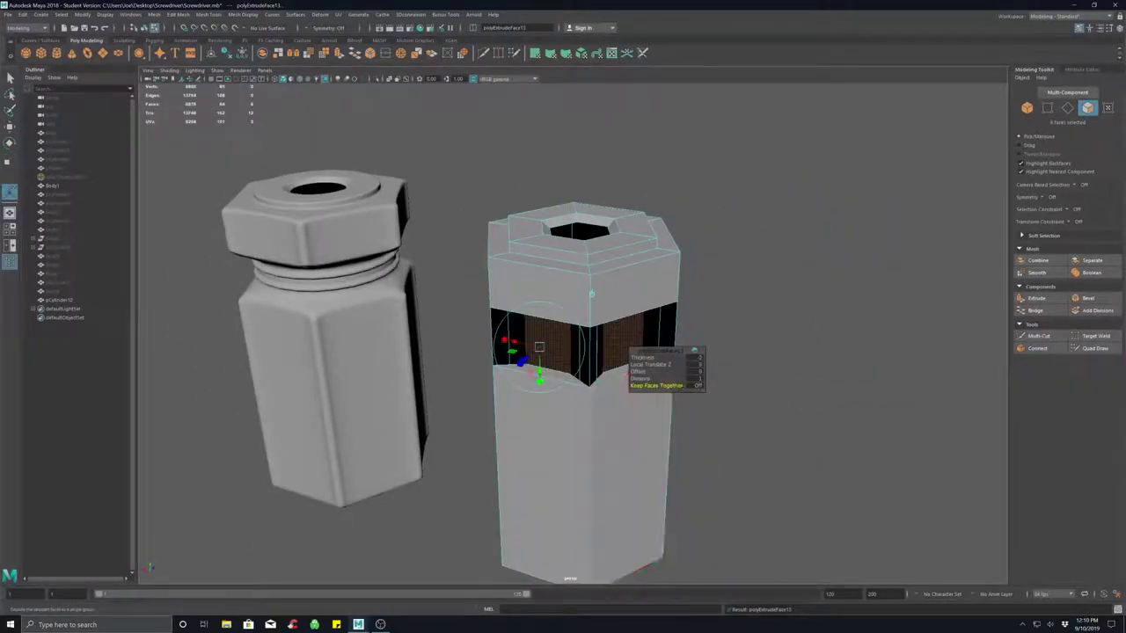
click(698, 387)
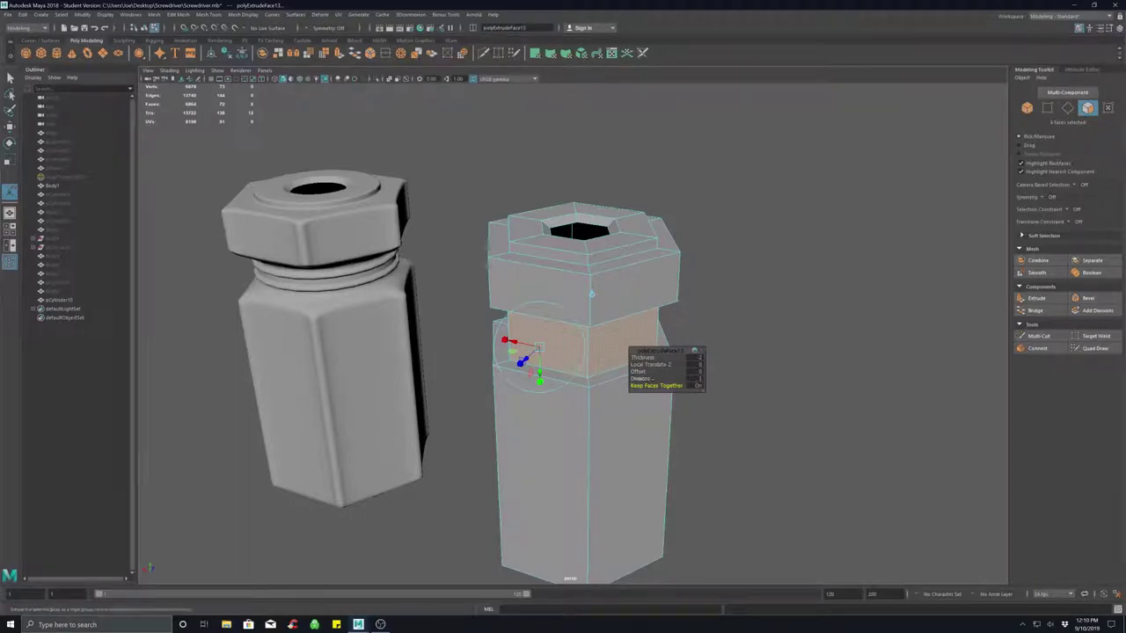
Test Thickness values of 1 and -1 on the neck extrusion and finish with a small negative value for a shallow recess.
click(694, 359)
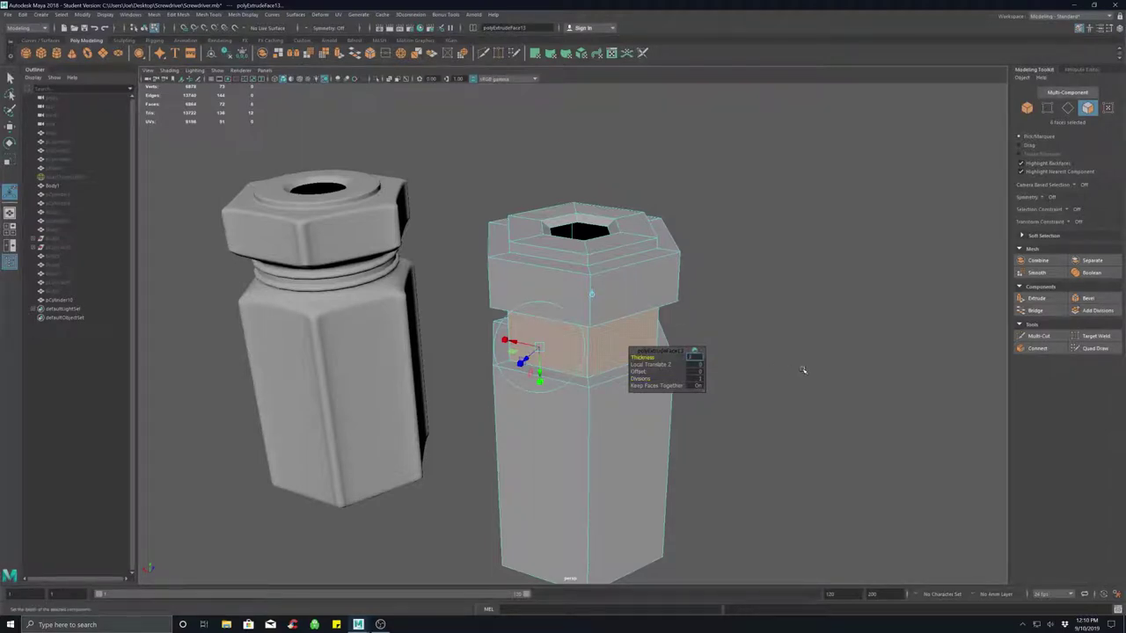
text(1)
key(Return)
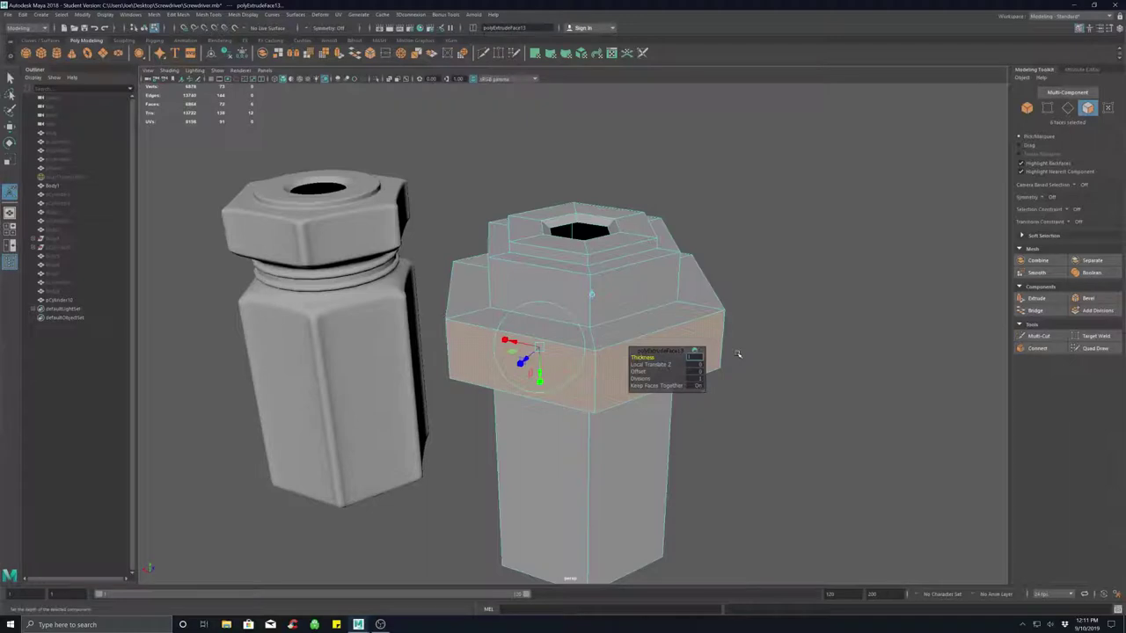
text(-1)
key(Return)
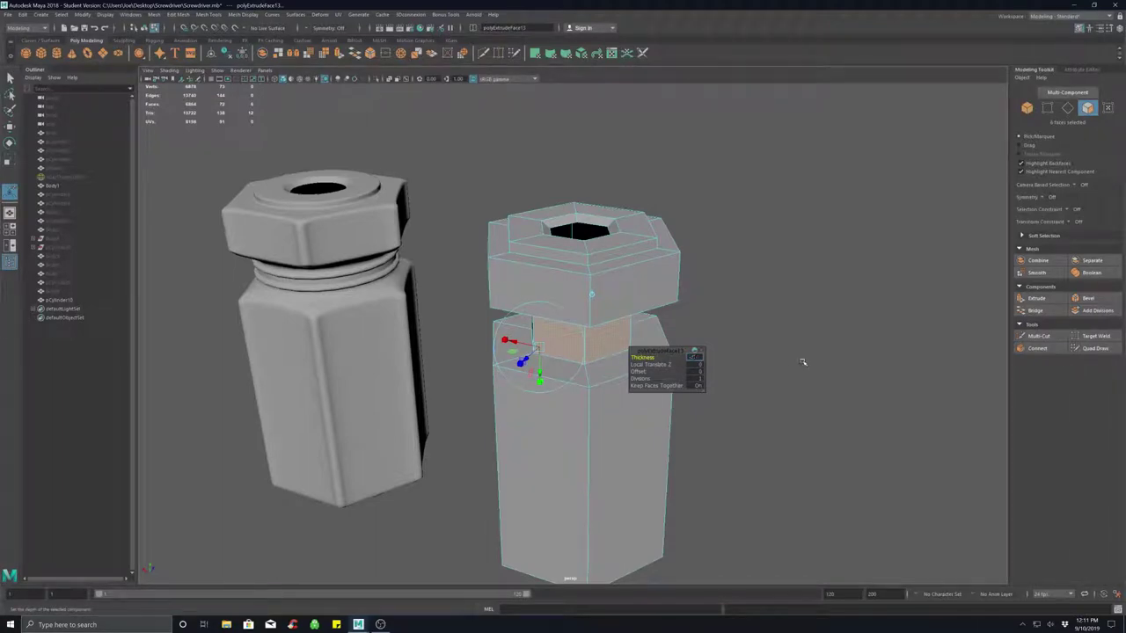
text(0.5)
key(Return)
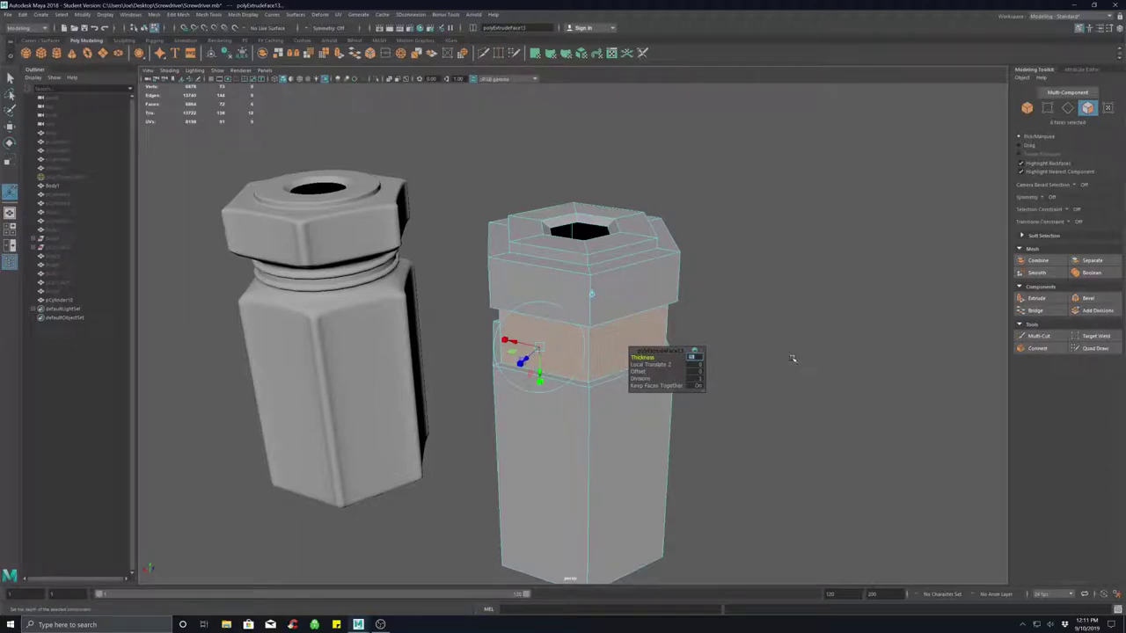
Reselect the six recessed neck faces and scale them slightly smaller uniformly to deepen and shorten the neck.
click(792, 358)
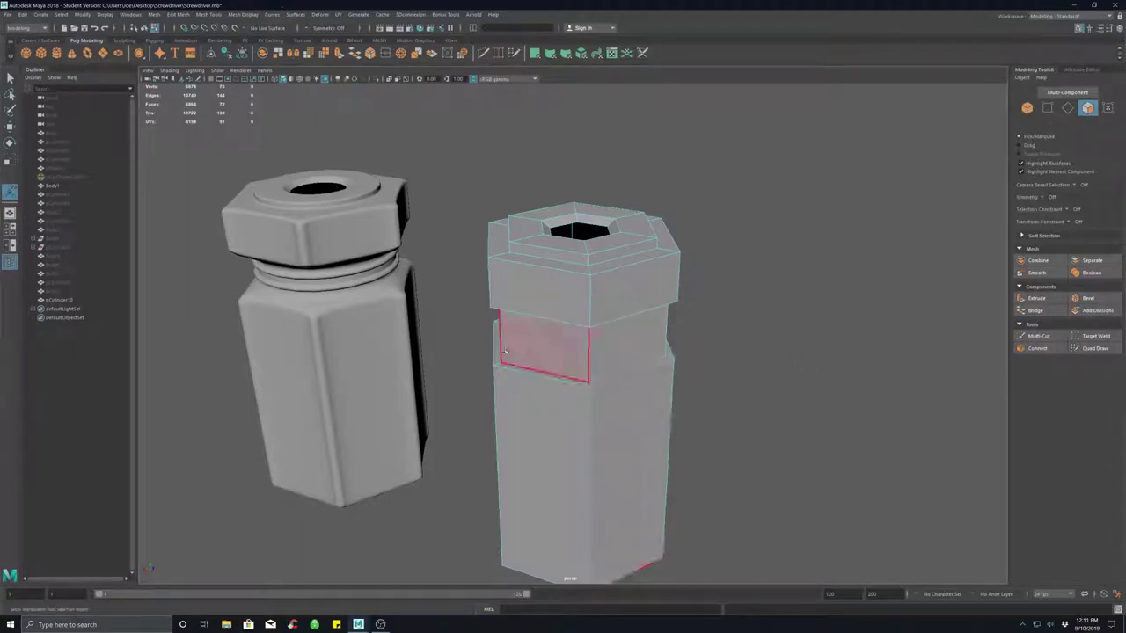
click(574, 352)
double_click(621, 351)
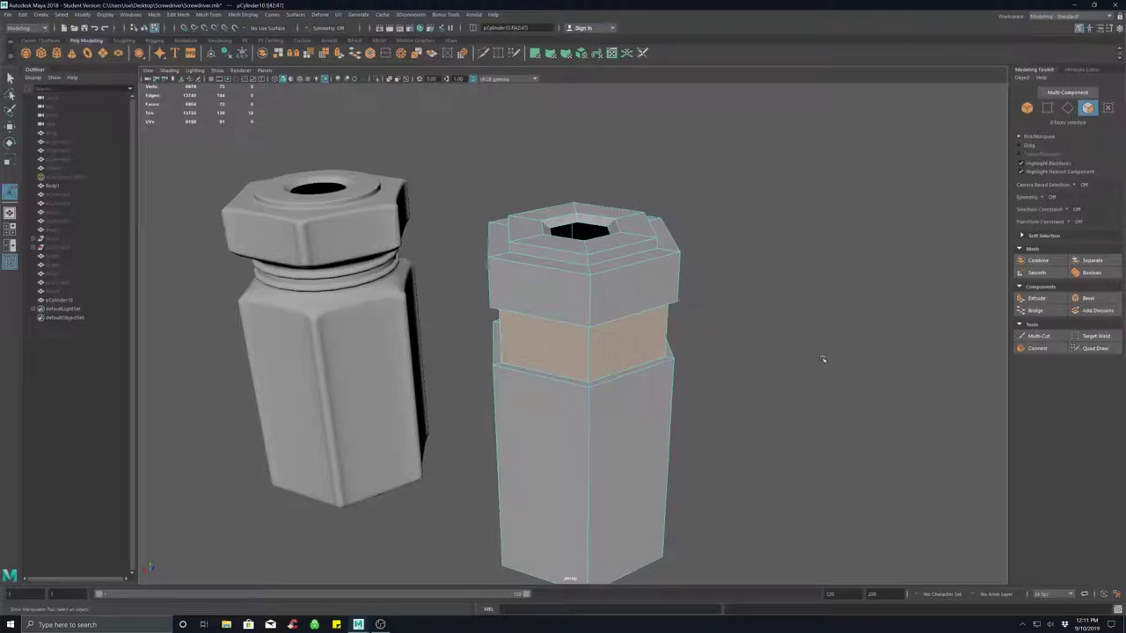
alt+drag(822, 359, 796, 358)
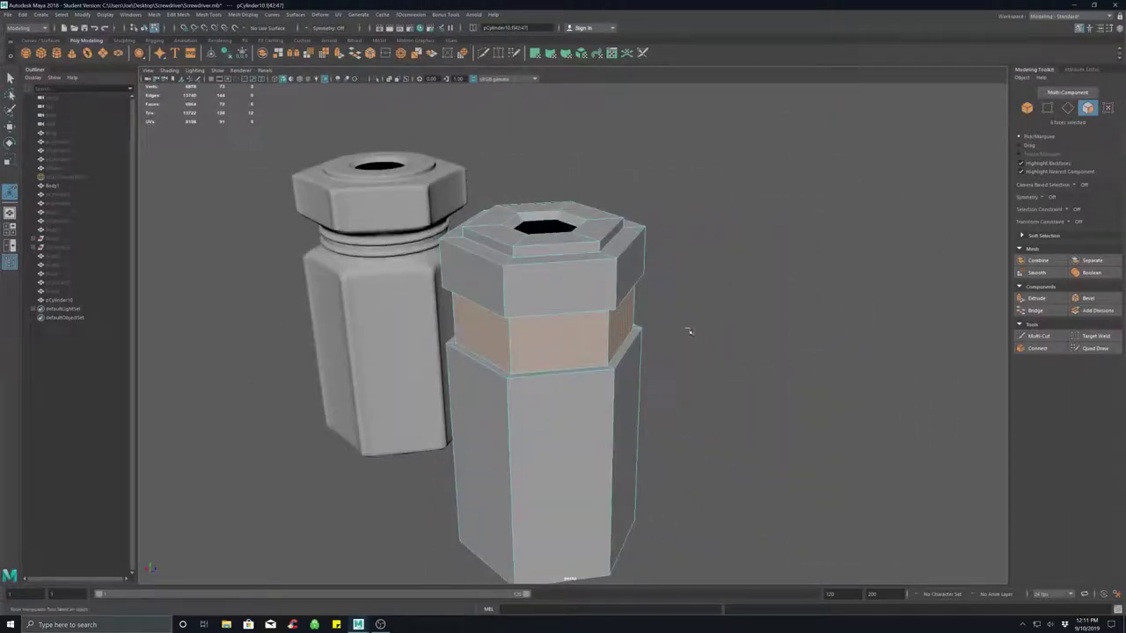
key(r)
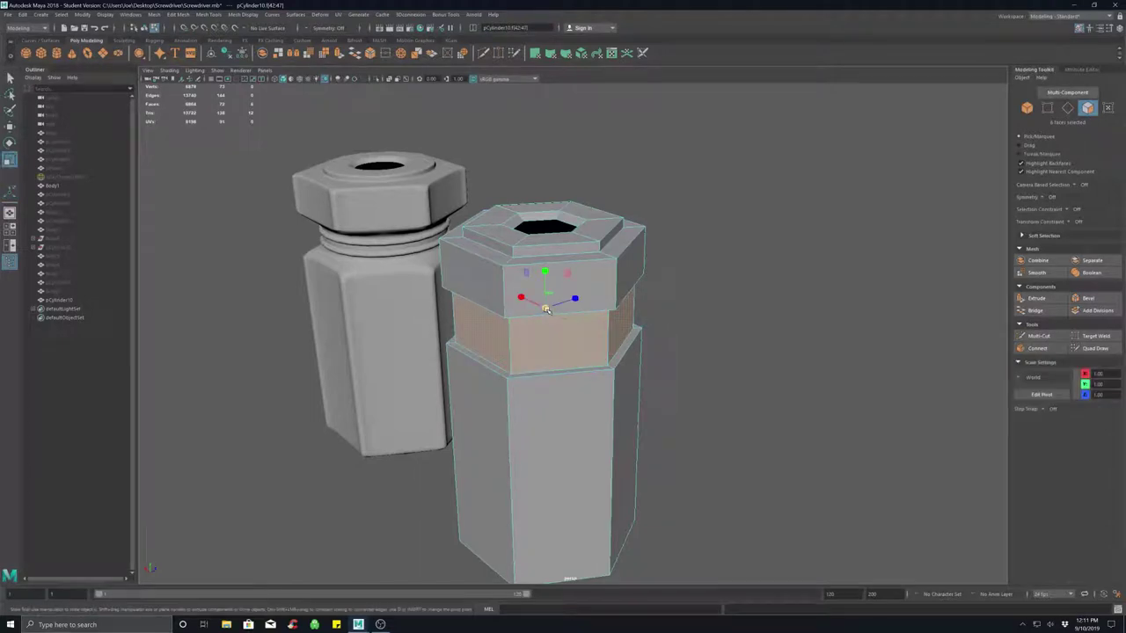
drag(546, 310, 543, 311)
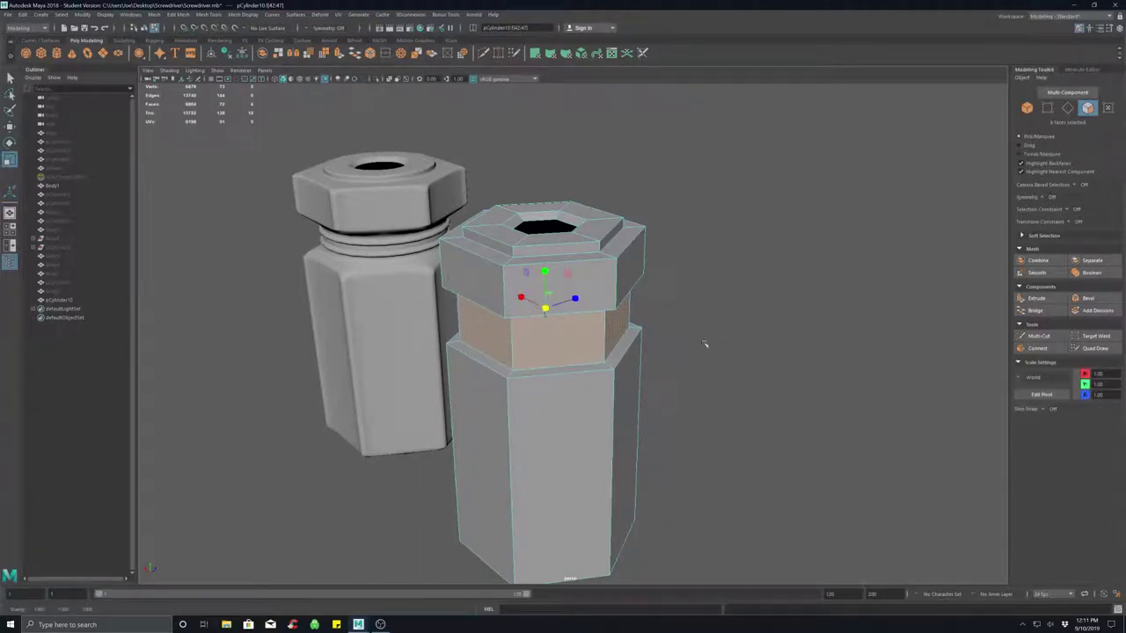
Scale the selected neck faces slightly along Y, then clear the selection.
drag(542, 272, 543, 278)
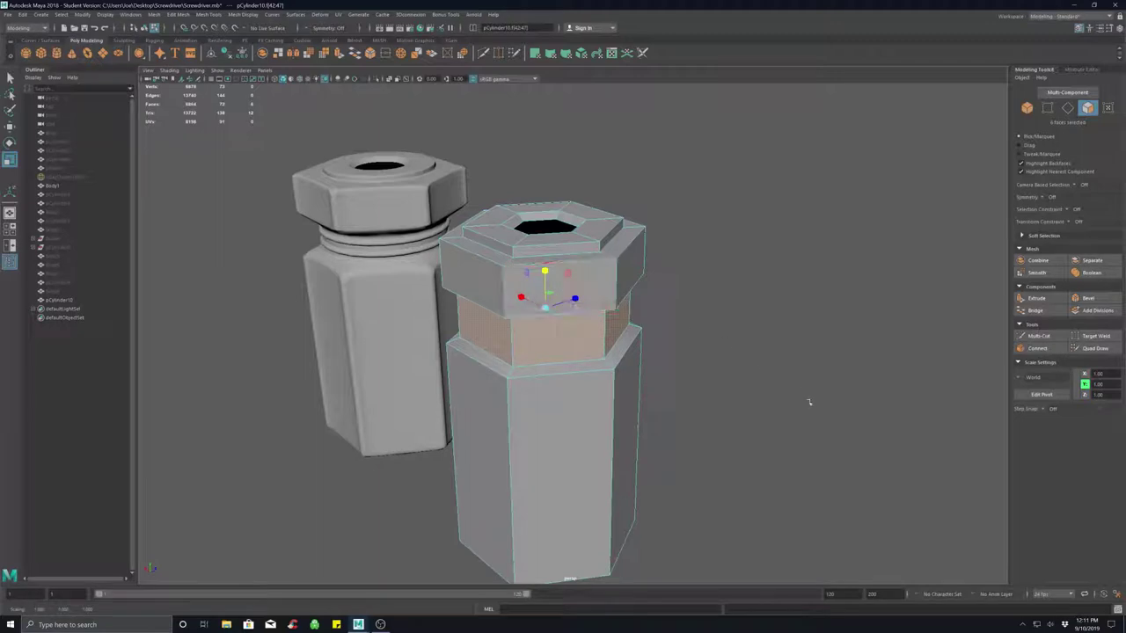
mouse_move(818, 431)
alt+mouse_down()
mouse_move(771, 420)
mouse_move(781, 409)
mouse_move(814, 428)
alt+mouse_up()
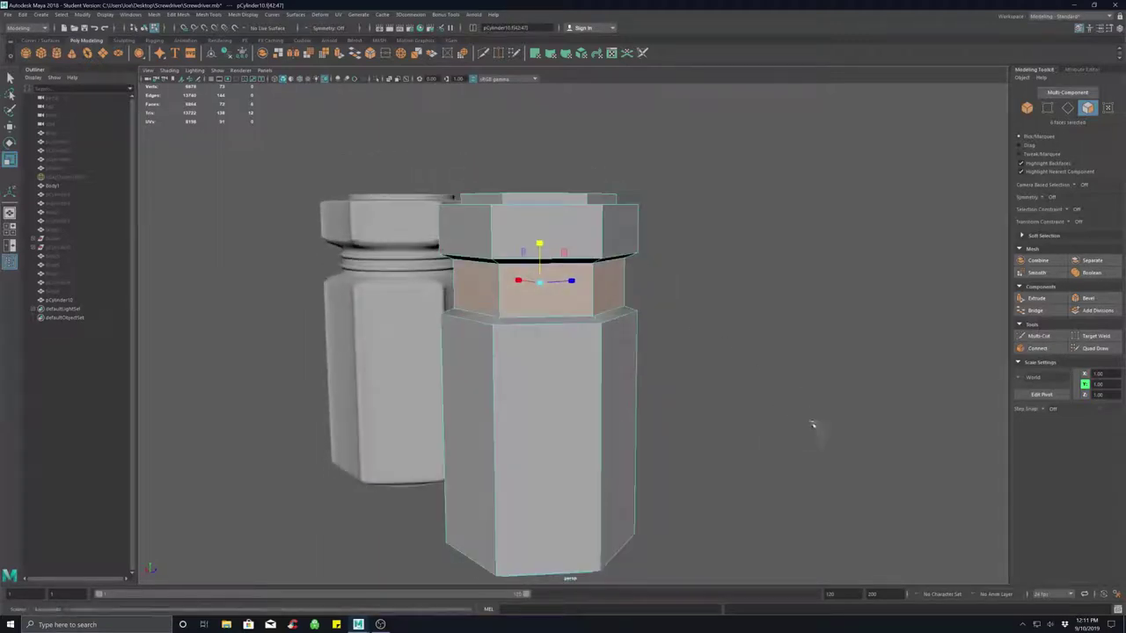
click(729, 372)
Select the whole front hexagonal mesh, preview it smoothed, and restore its unsmoothed display.
alt+drag(822, 368, 763, 323)
right_drag(724, 299, 770, 288)
click(792, 306)
click(583, 265)
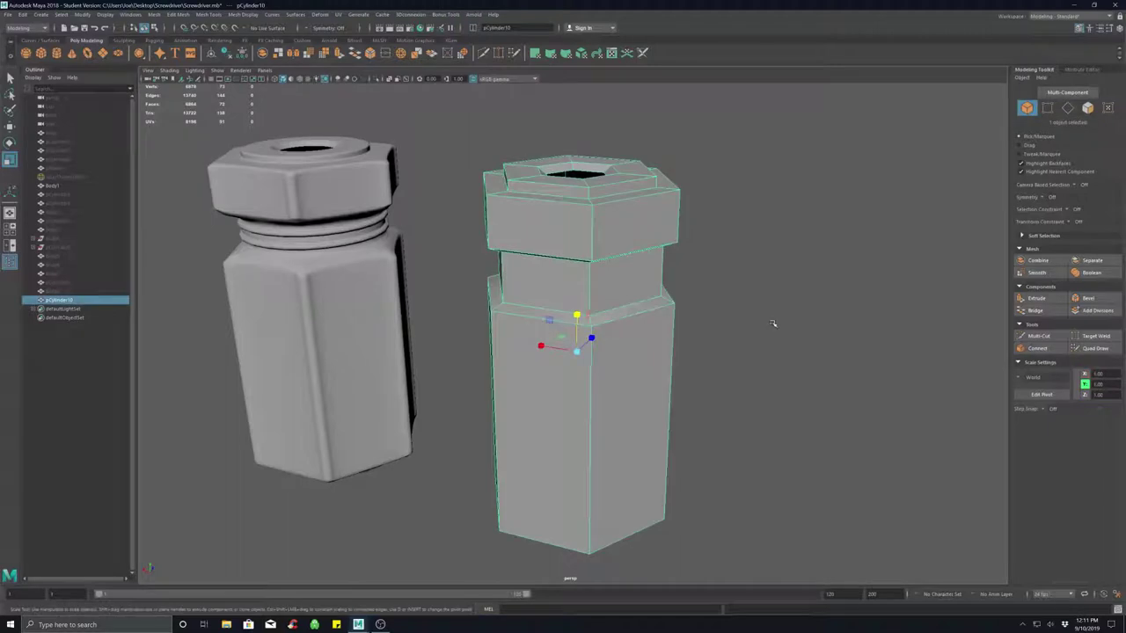
key(3)
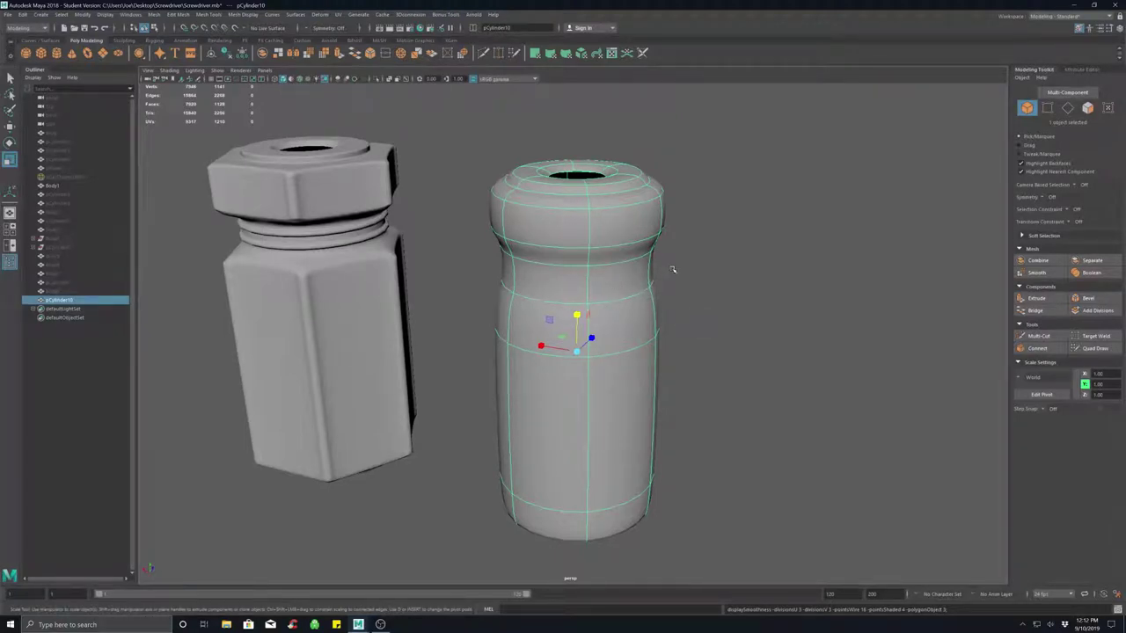
key(1)
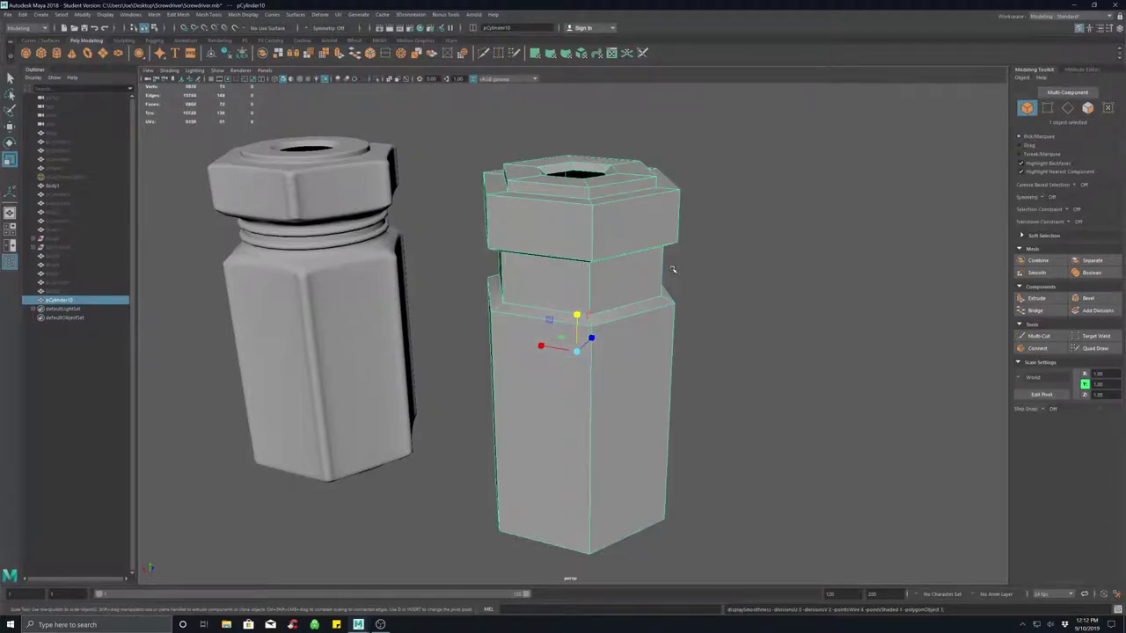
alt+drag(676, 305, 576, 327)
right_drag(579, 338, 579, 364)
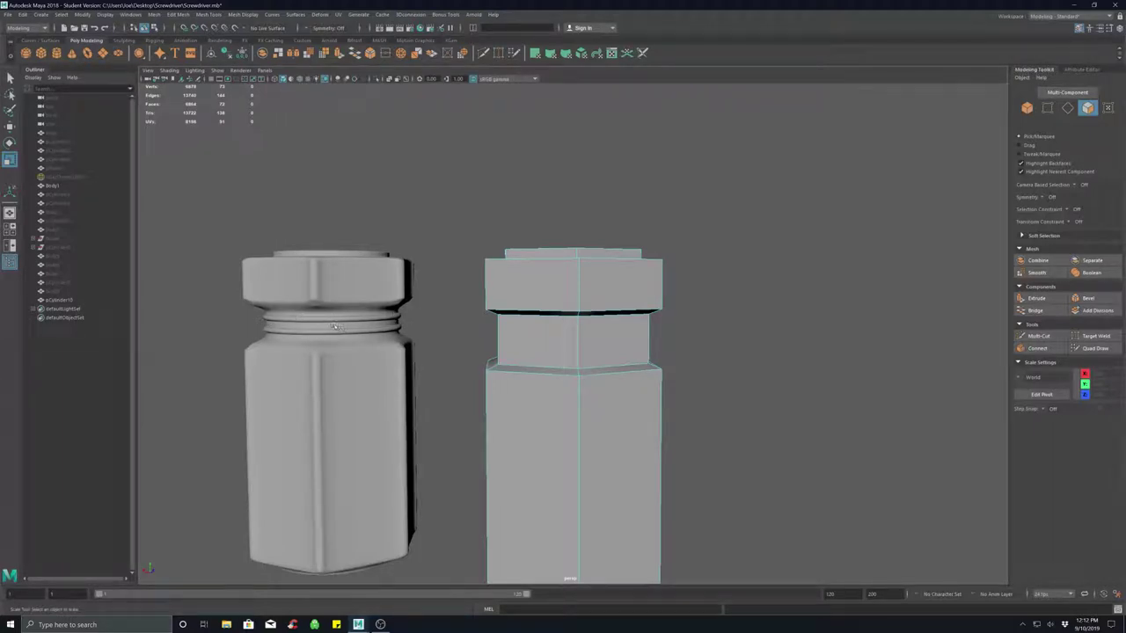
alt+drag(762, 346, 411, 331)
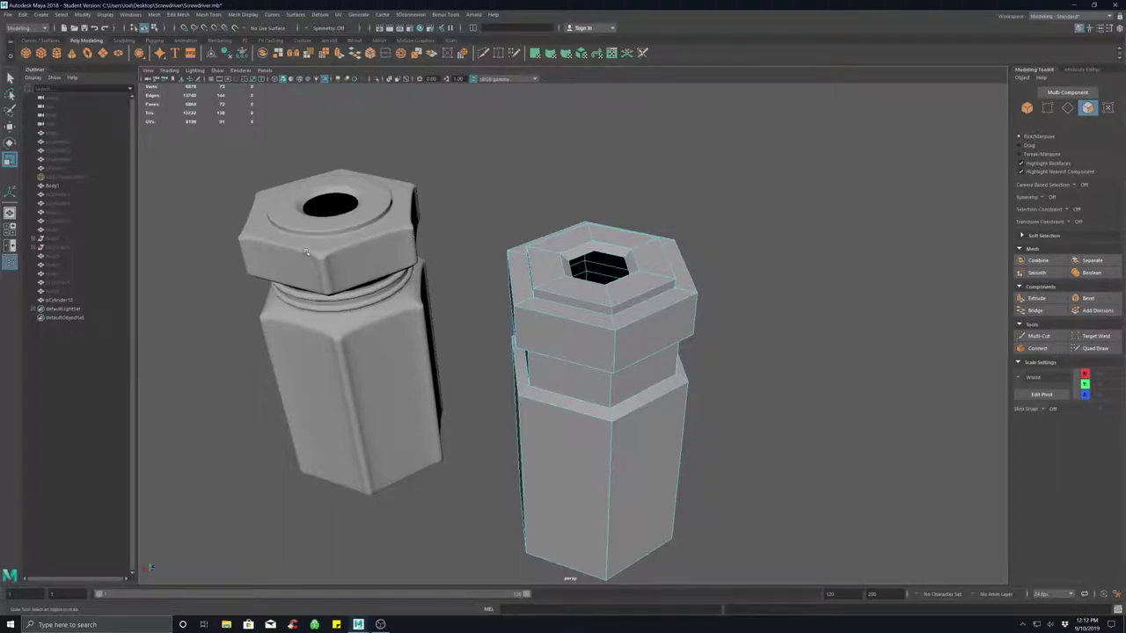
alt+drag(736, 358, 748, 337)
alt+middle_drag(747, 337, 737, 390)
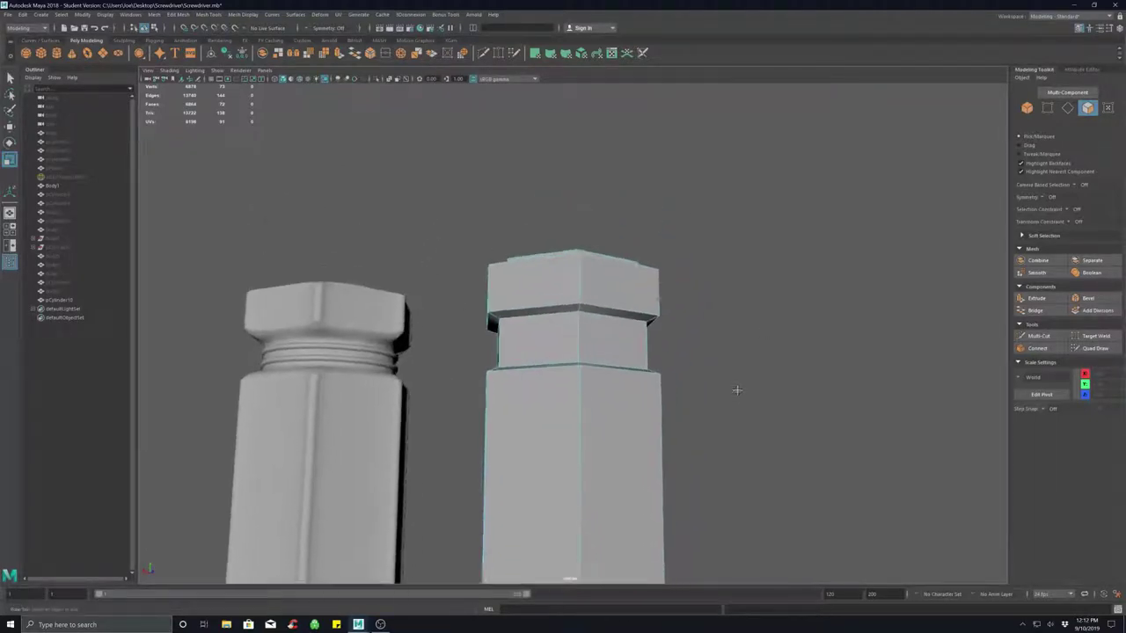
alt+drag(736, 389, 747, 358)
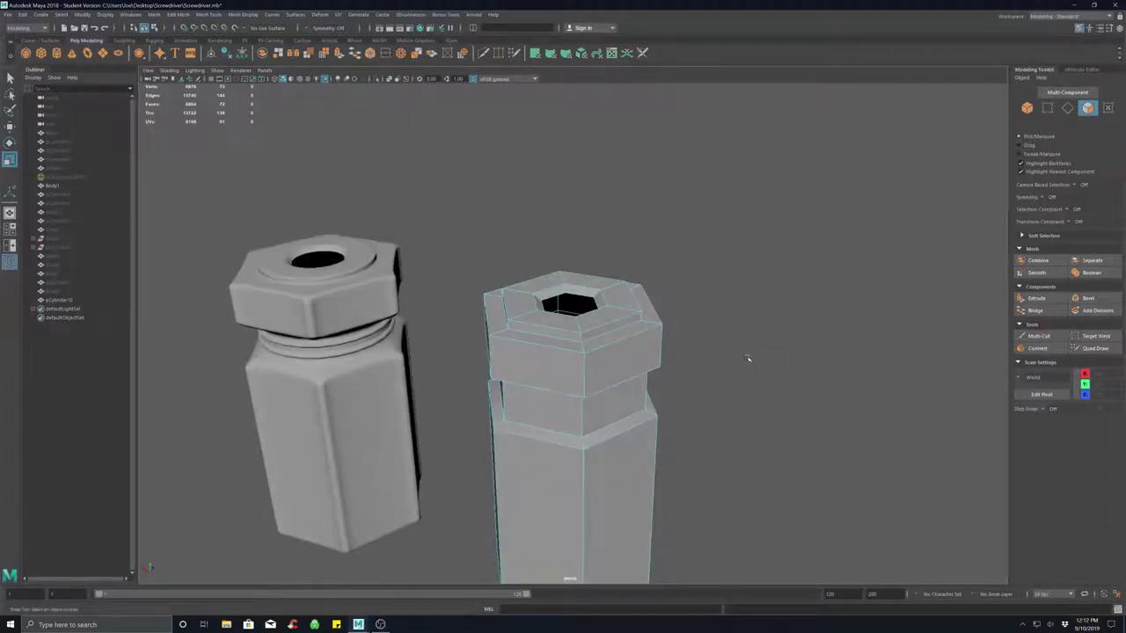
Select the horizontal edge rings on all six sides of the hexagonal mesh, from the top opening down to the base.
right_drag(748, 358, 750, 338)
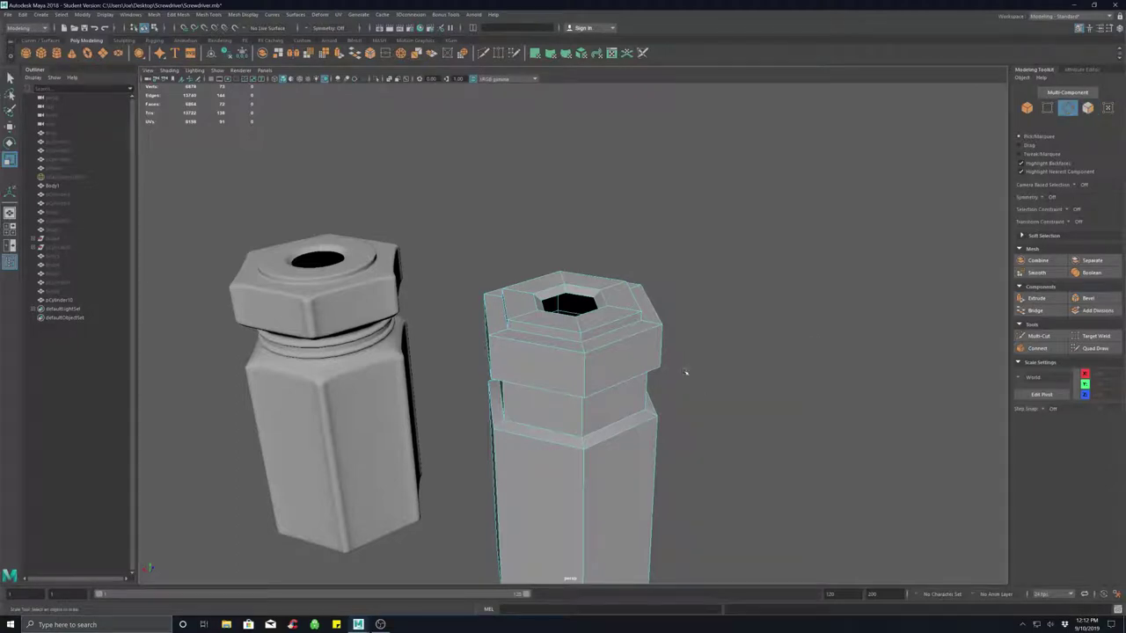
click(614, 346)
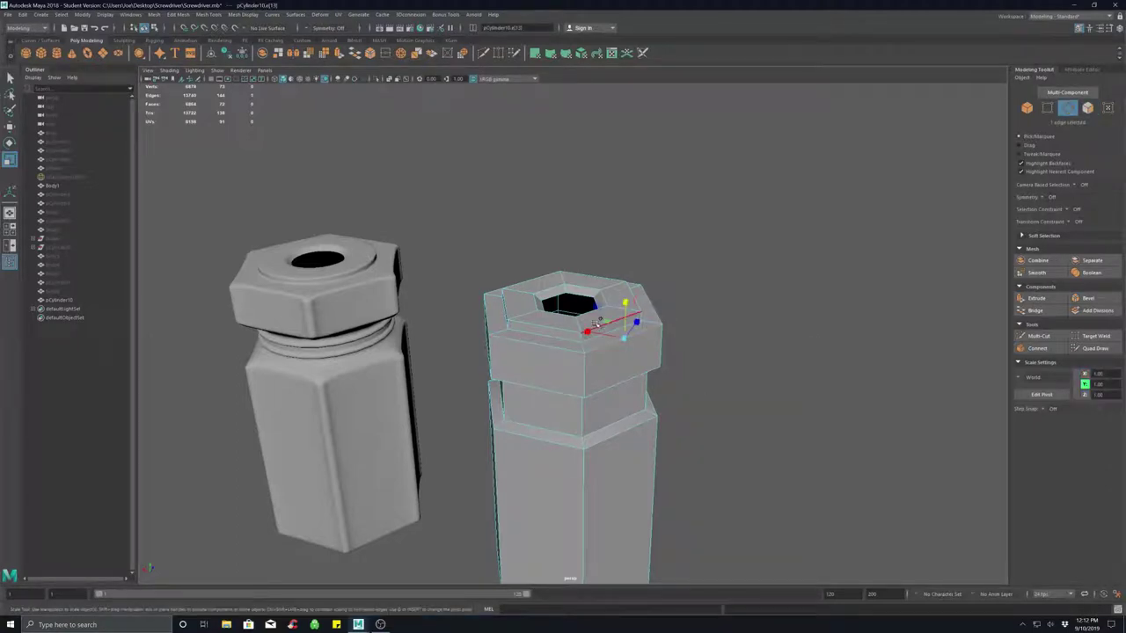
shift+click(600, 326)
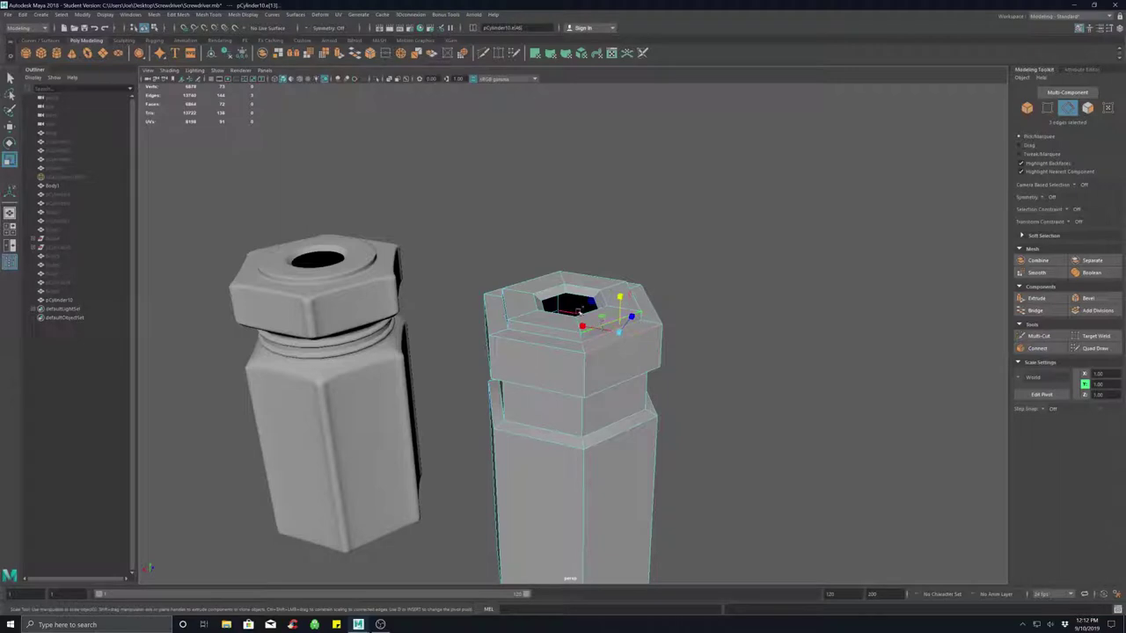
shift+double_click(587, 315)
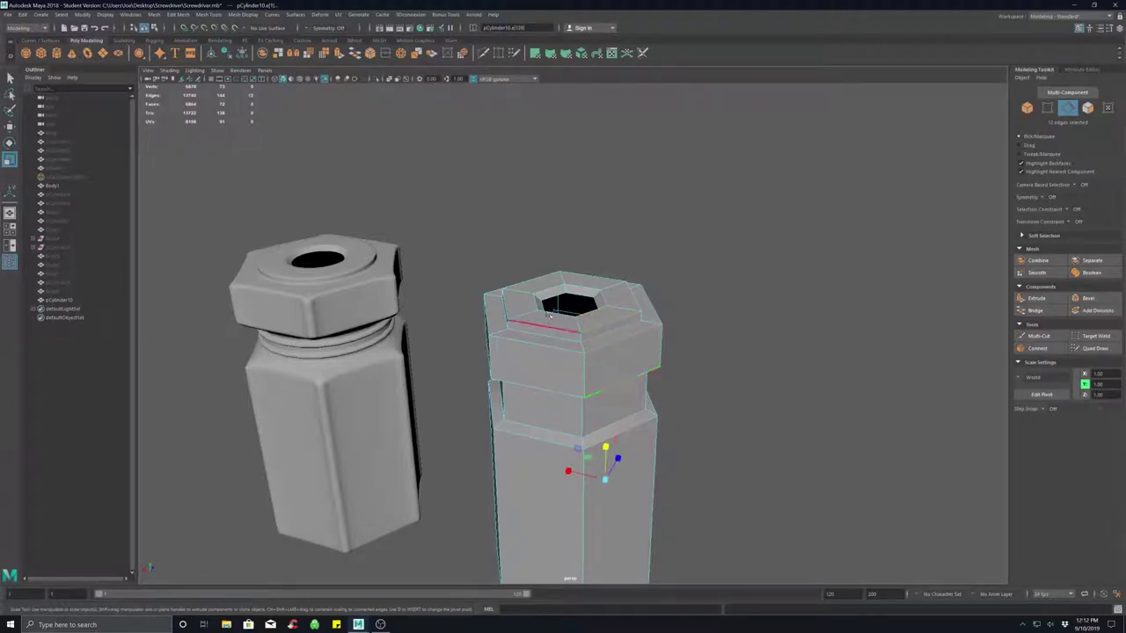
shift+double_click(530, 308)
shift+click(510, 305)
shift+click(546, 289)
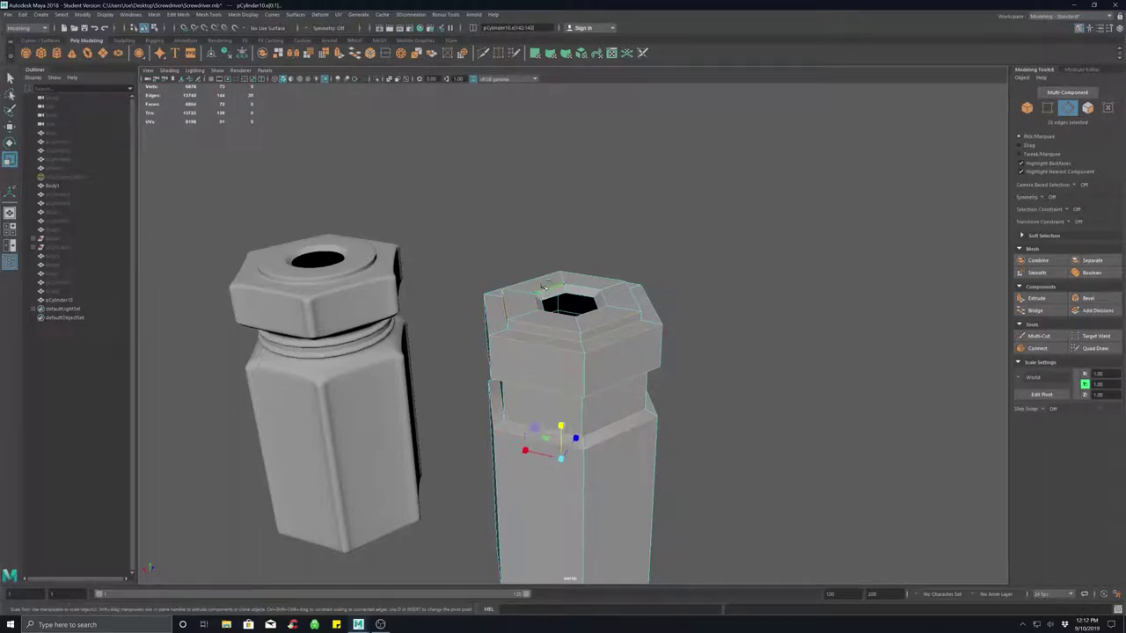
shift+double_click(535, 278)
shift+click(583, 286)
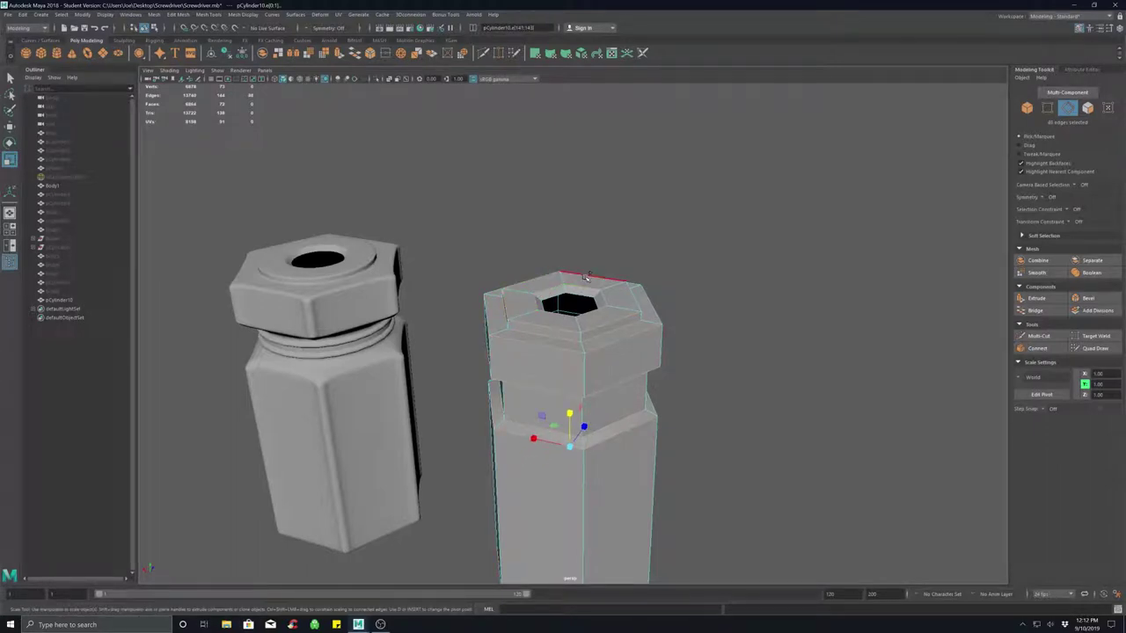
shift+click(586, 277)
shift+click(605, 298)
shift+double_click(638, 299)
alt+drag(779, 432, 771, 405)
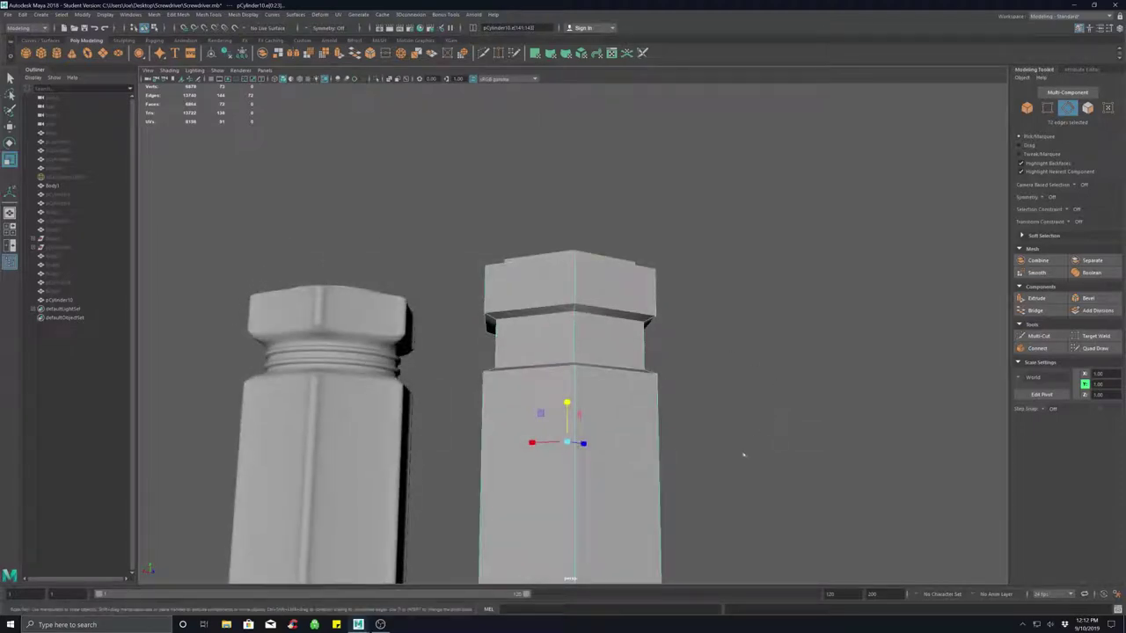
alt+middle_drag(744, 455, 729, 226)
alt+drag(730, 226, 716, 255)
alt+drag(633, 264, 703, 319)
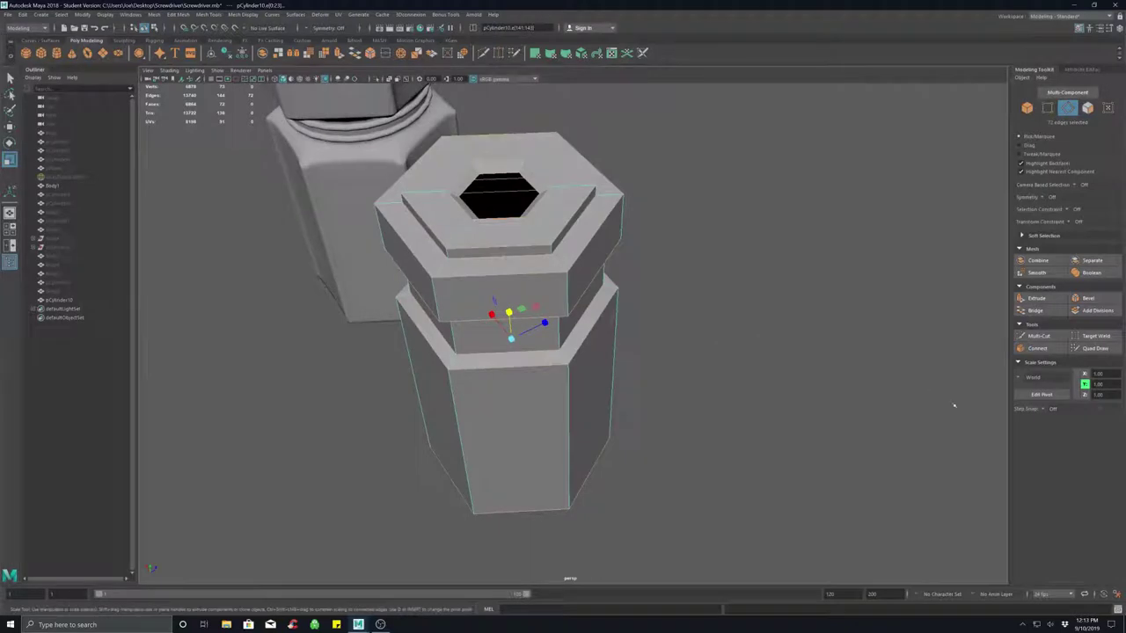
Start a Connect operation across the selected edge rings and set it to 2 segments.
click(1039, 348)
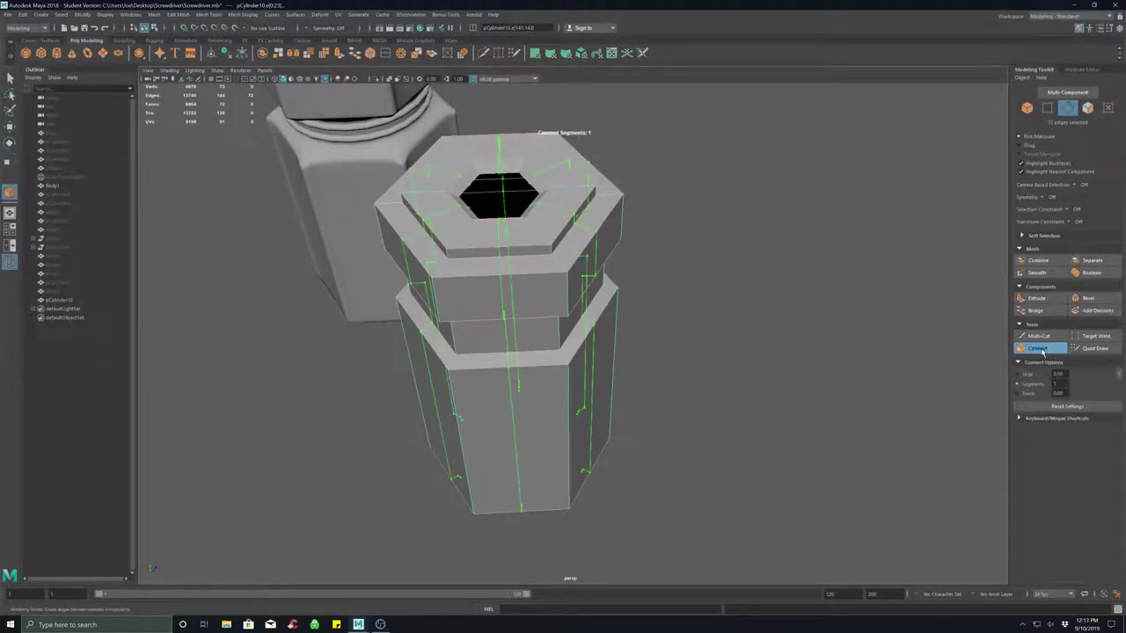
alt+drag(527, 264, 497, 370)
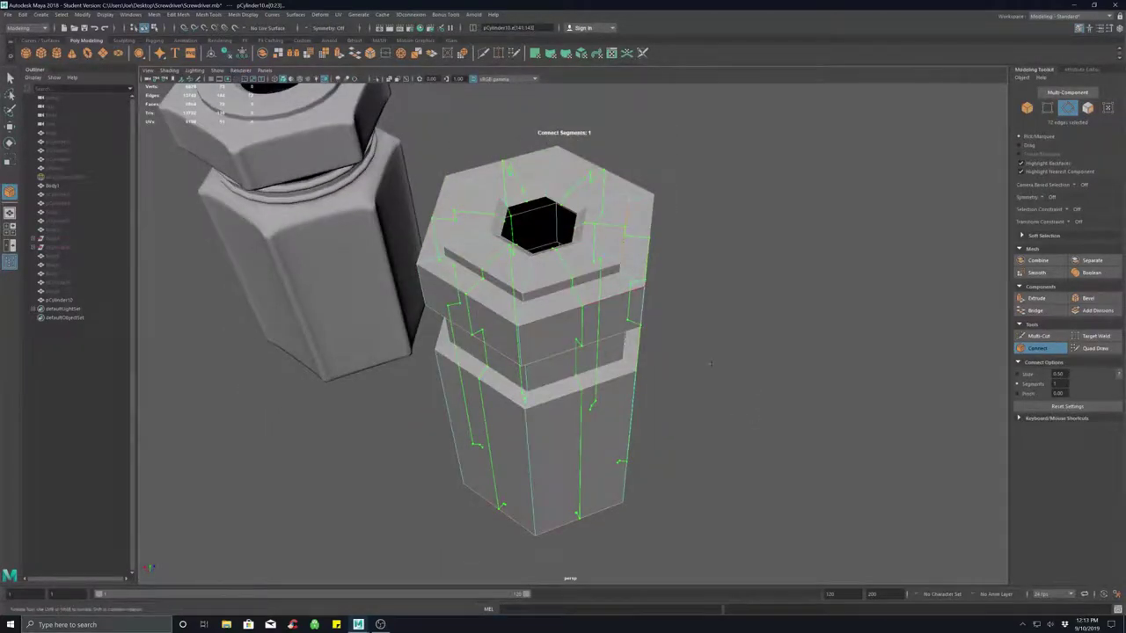
alt+drag(682, 387, 719, 349)
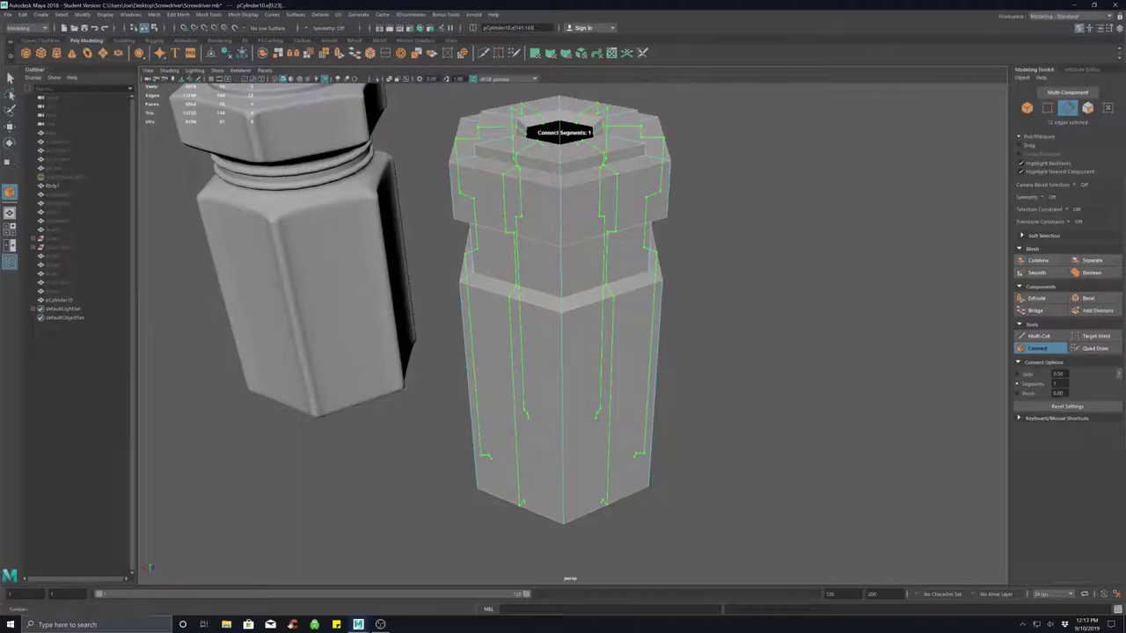
drag(1064, 385, 1001, 379)
text(2)
key(Return)
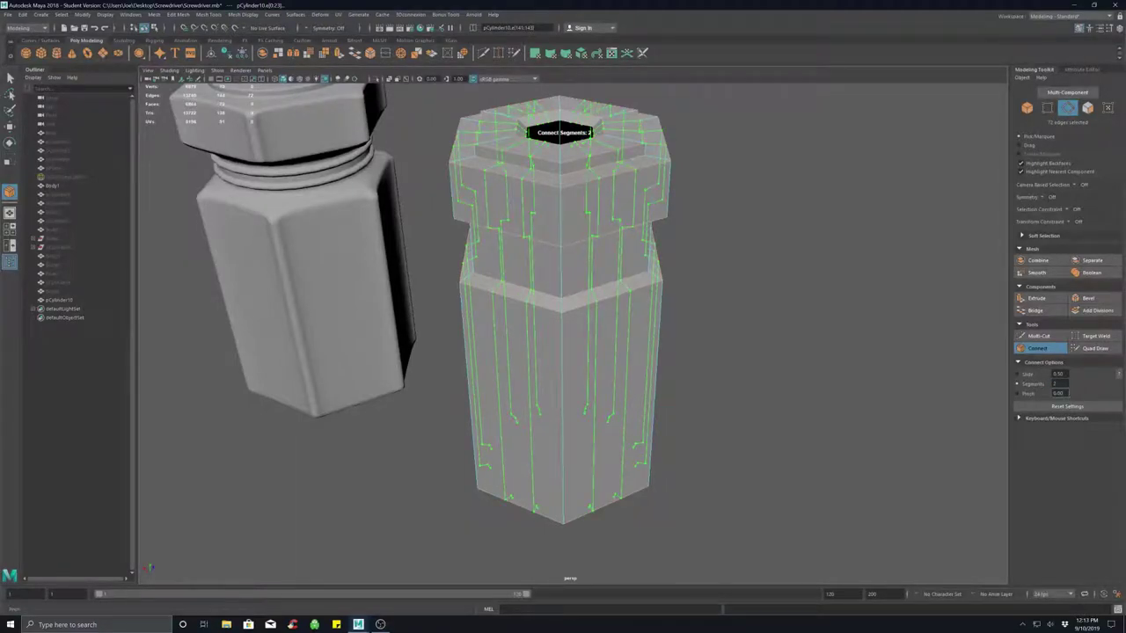
Pull the connecting loops toward the vertical corners with a pinch of 1.60, apply the Connect operation, and clear the selection.
drag(1064, 393, 1050, 393)
alt+drag(802, 383, 768, 427)
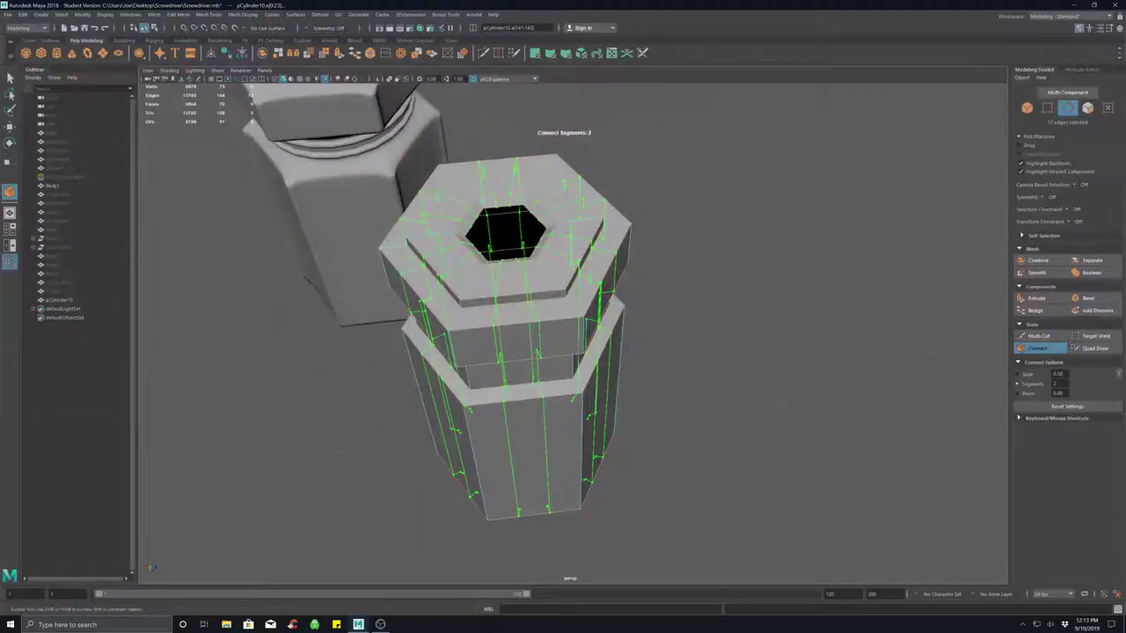
click(1058, 393)
text(1.5)
key(Return)
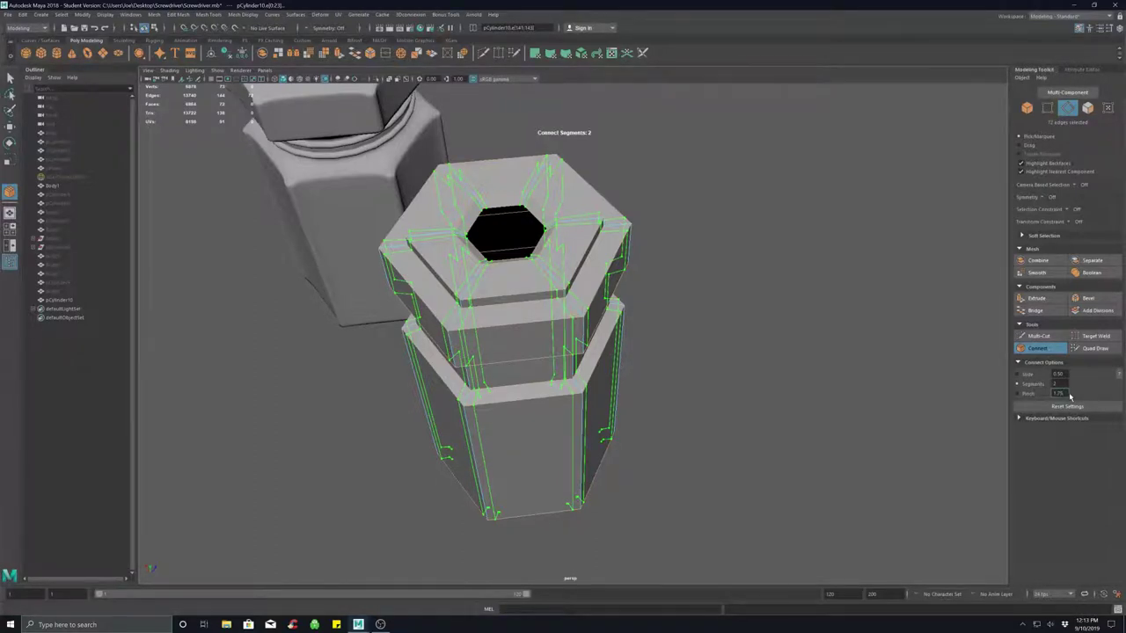
key(Return)
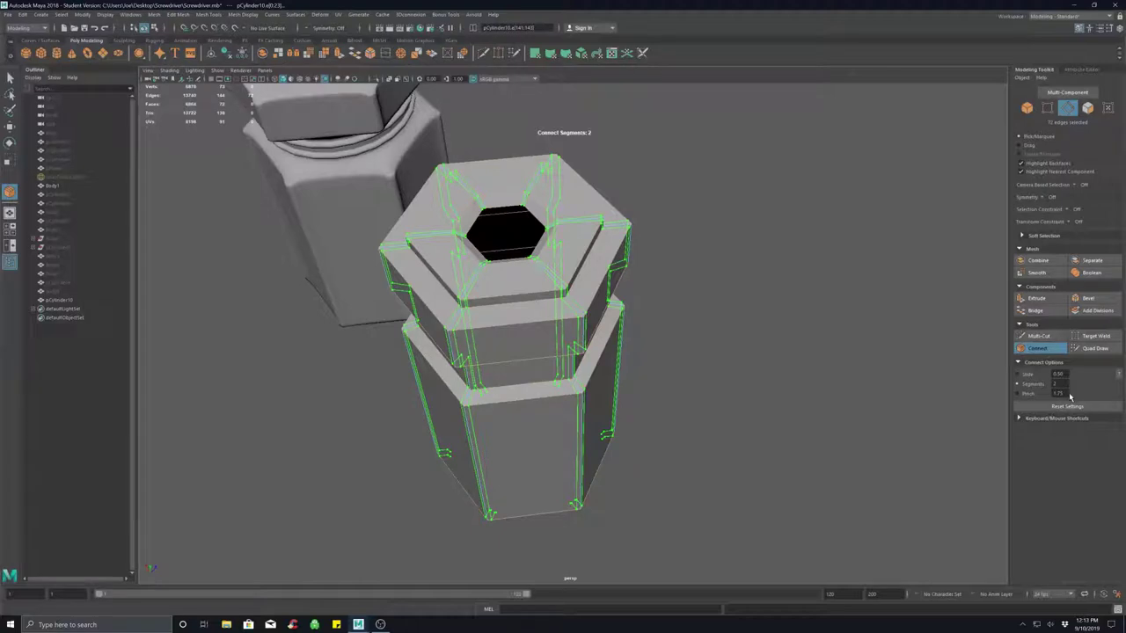
click(1064, 393)
key(Return)
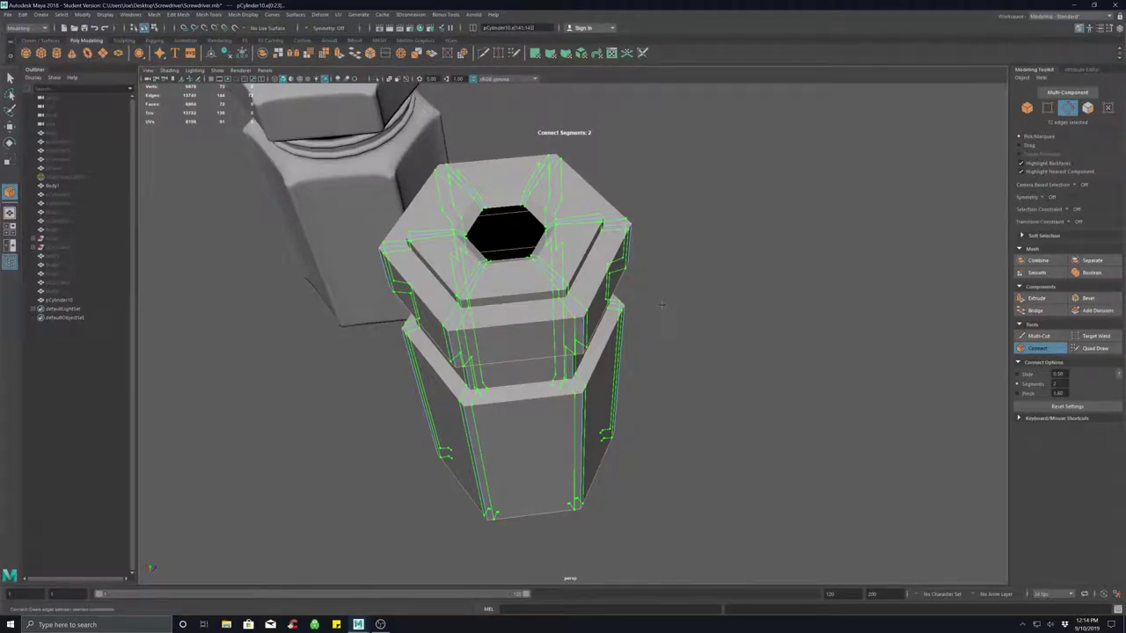
key(r)
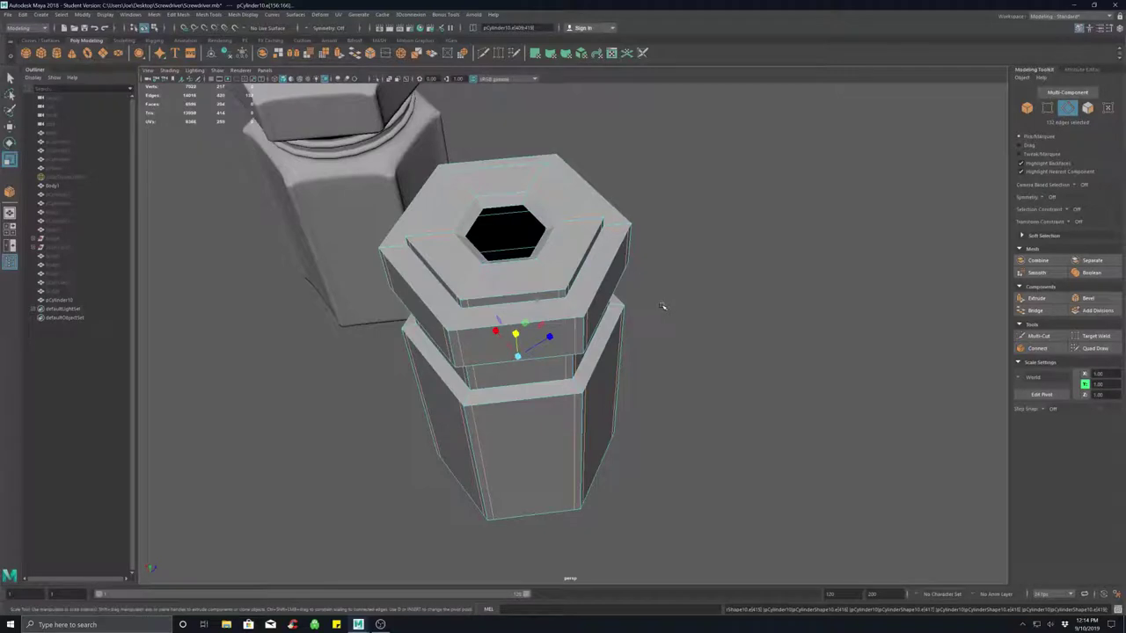
click(663, 306)
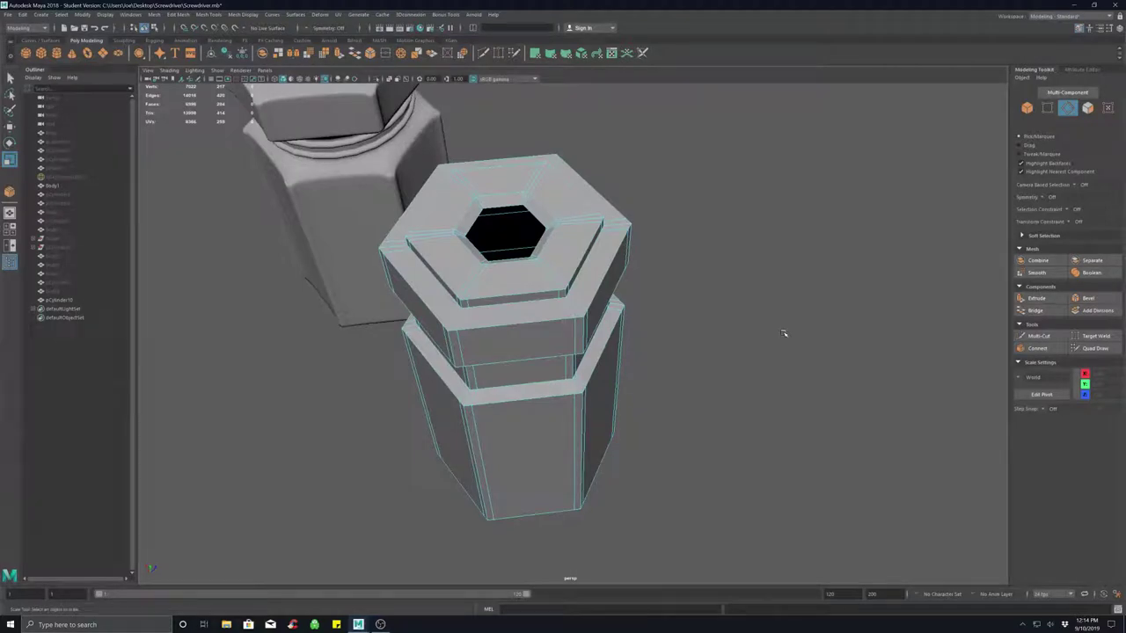
Preview the mesh with its new vertical support loops smoothed, inspect its top and base, and restore the unsmoothed display.
mouse_move(535, 431)
alt+mouse_down()
mouse_move(534, 407)
mouse_move(565, 408)
mouse_move(576, 387)
mouse_move(517, 418)
alt+mouse_up()
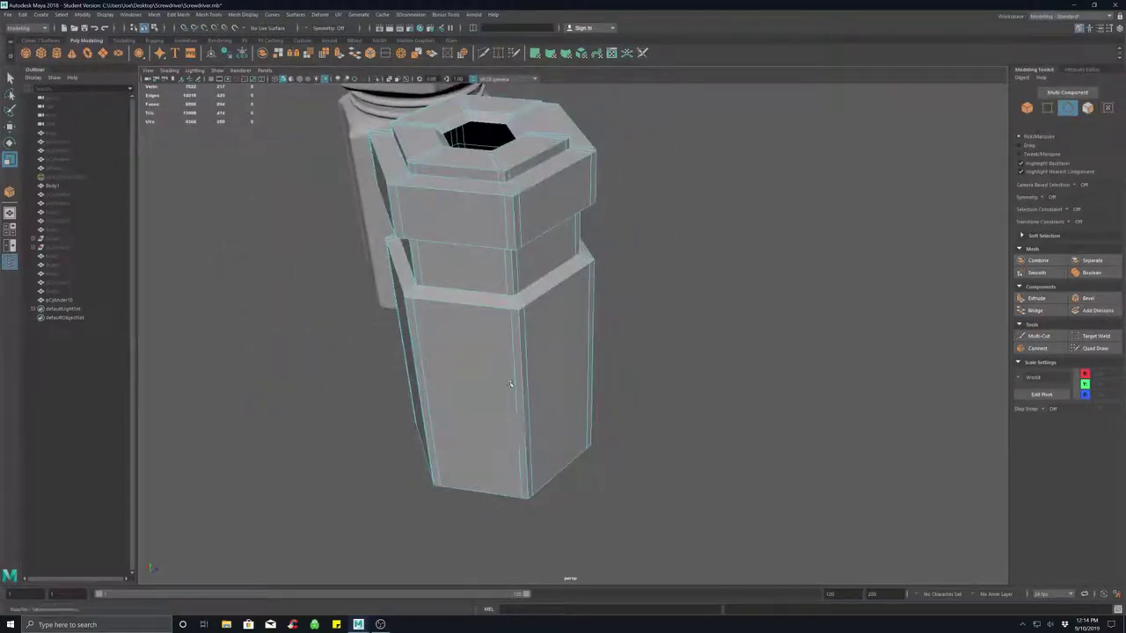
alt+middle_drag(511, 384, 540, 431)
alt+drag(576, 431, 514, 377)
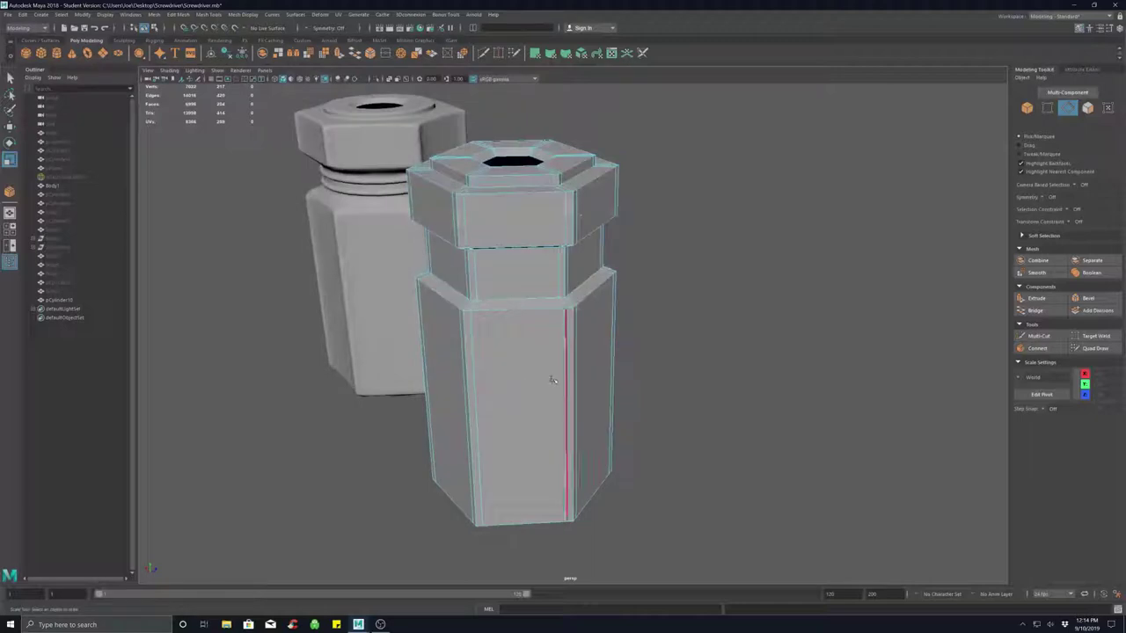
key(3)
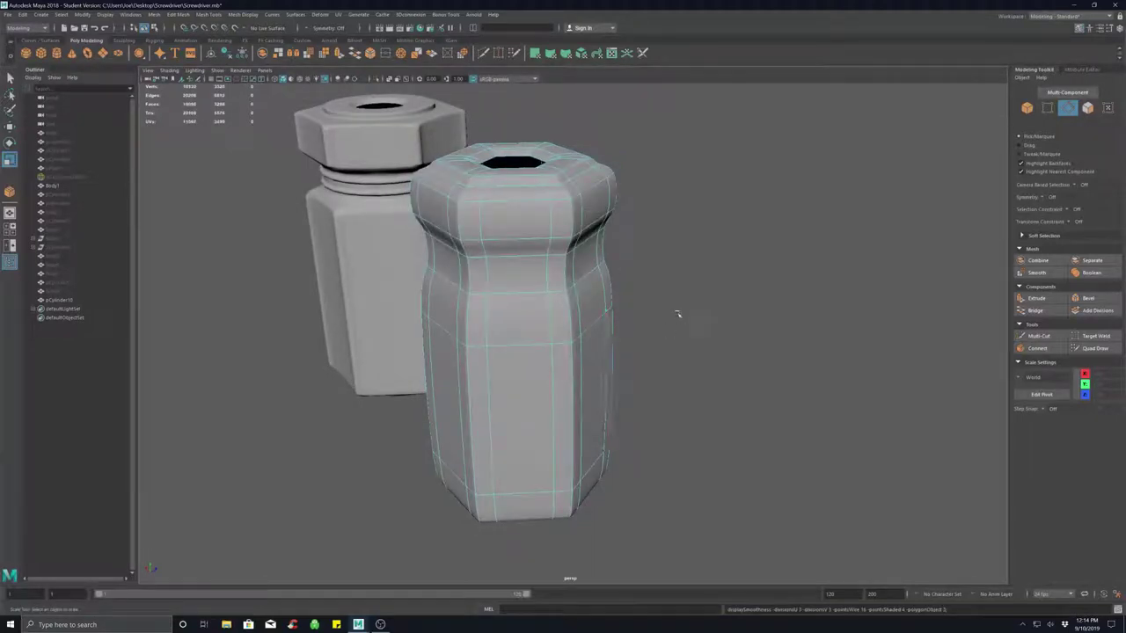
right_click(678, 314)
click(721, 300)
click(686, 325)
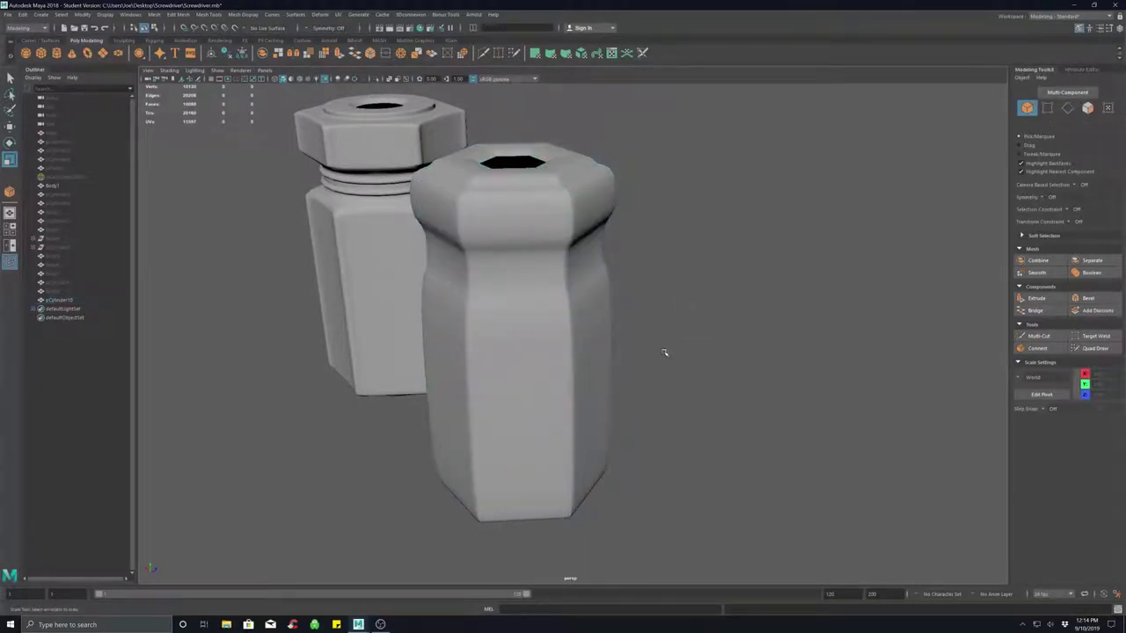
alt+drag(636, 349, 527, 264)
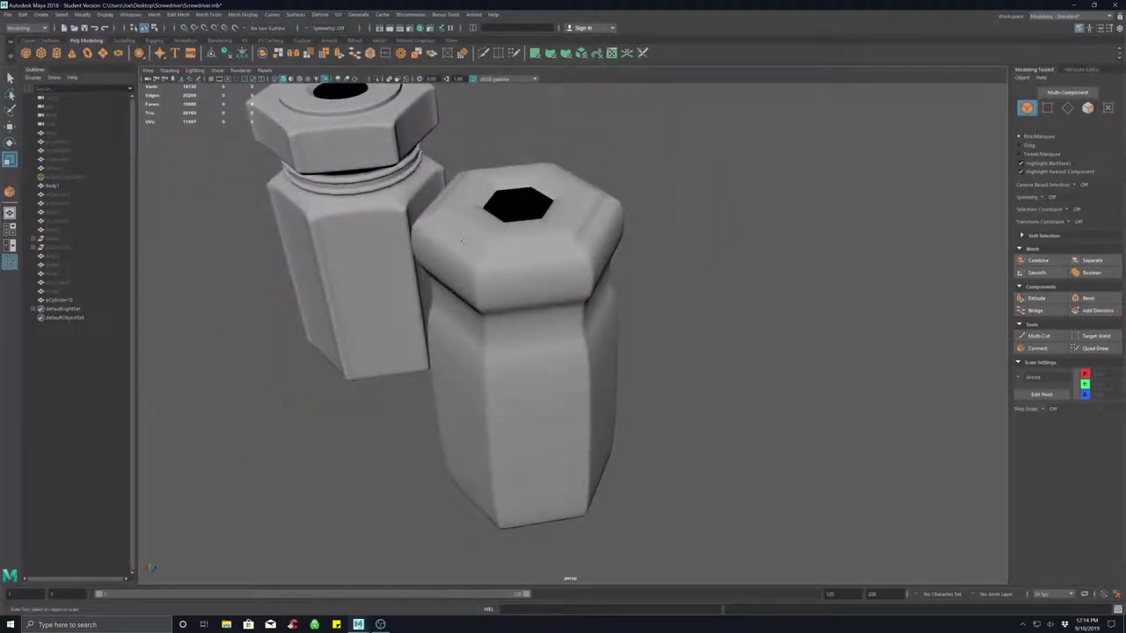
alt+drag(512, 274, 528, 329)
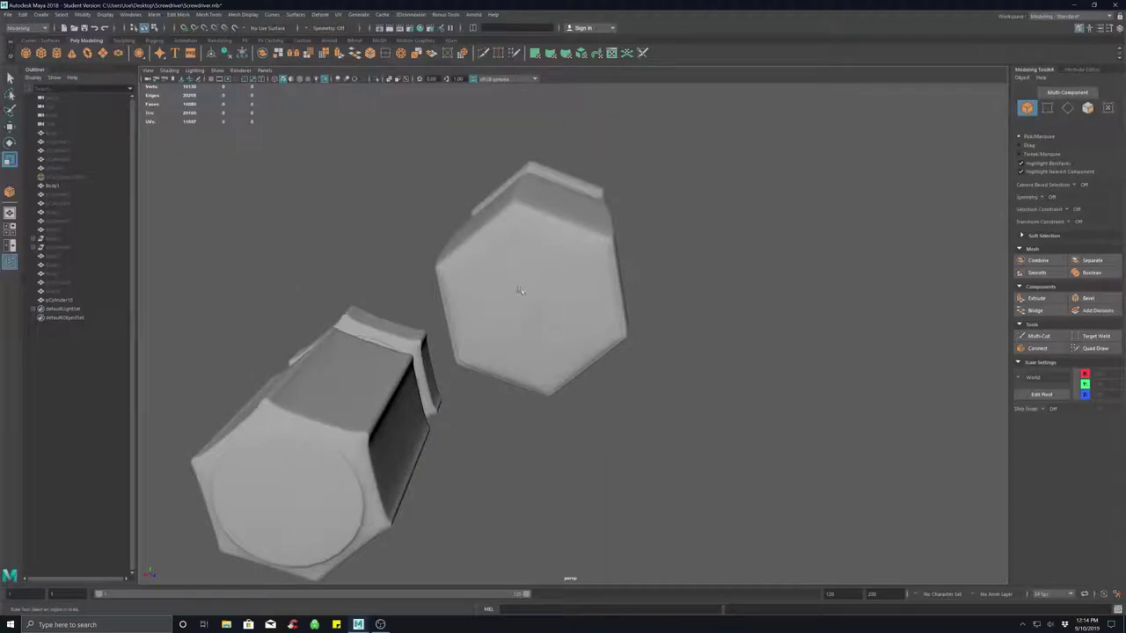
alt+drag(559, 247, 553, 289)
click(528, 258)
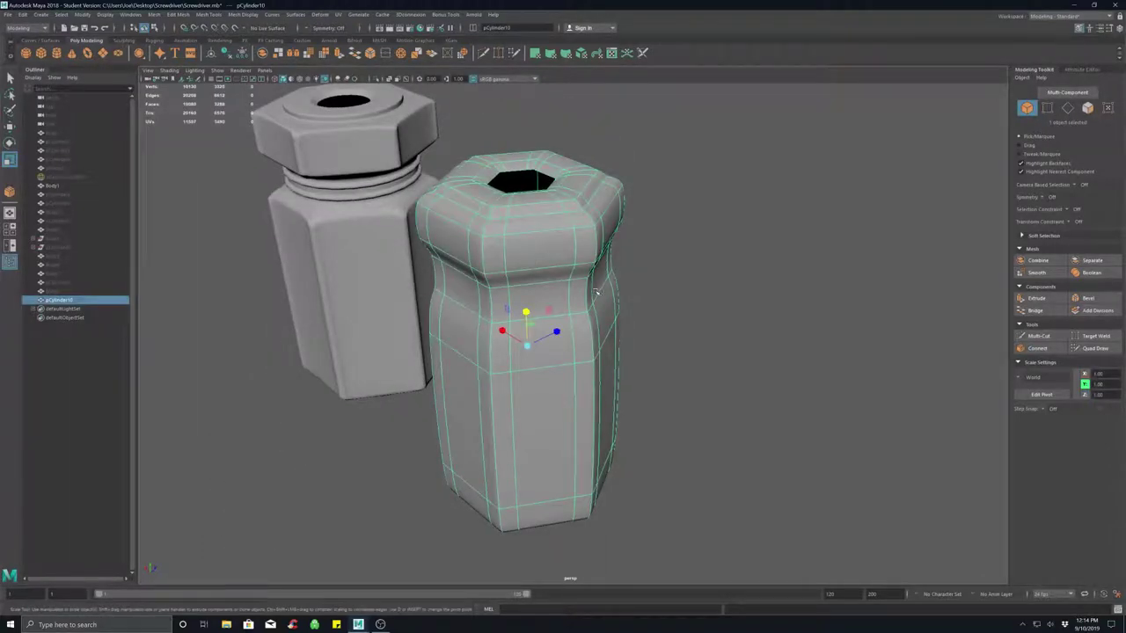
key(1)
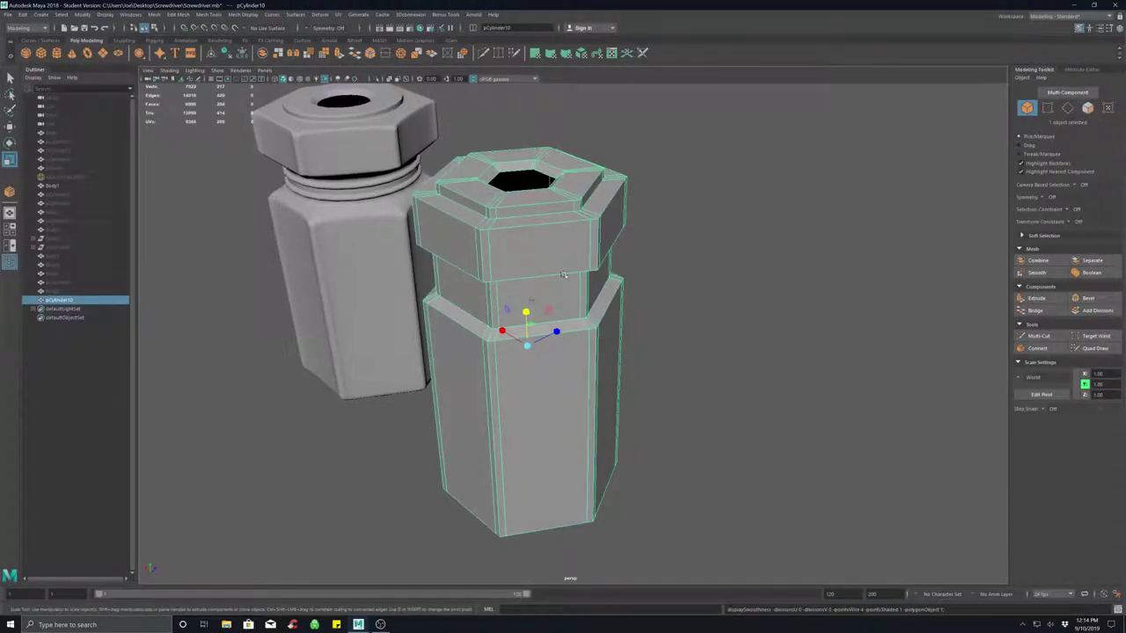
With Target Weld, merge the side support vertices into the inner and outer rim vertices at one corner of the hexagonal top opening.
alt+drag(584, 283, 576, 315)
alt+middle_drag(542, 271, 525, 345)
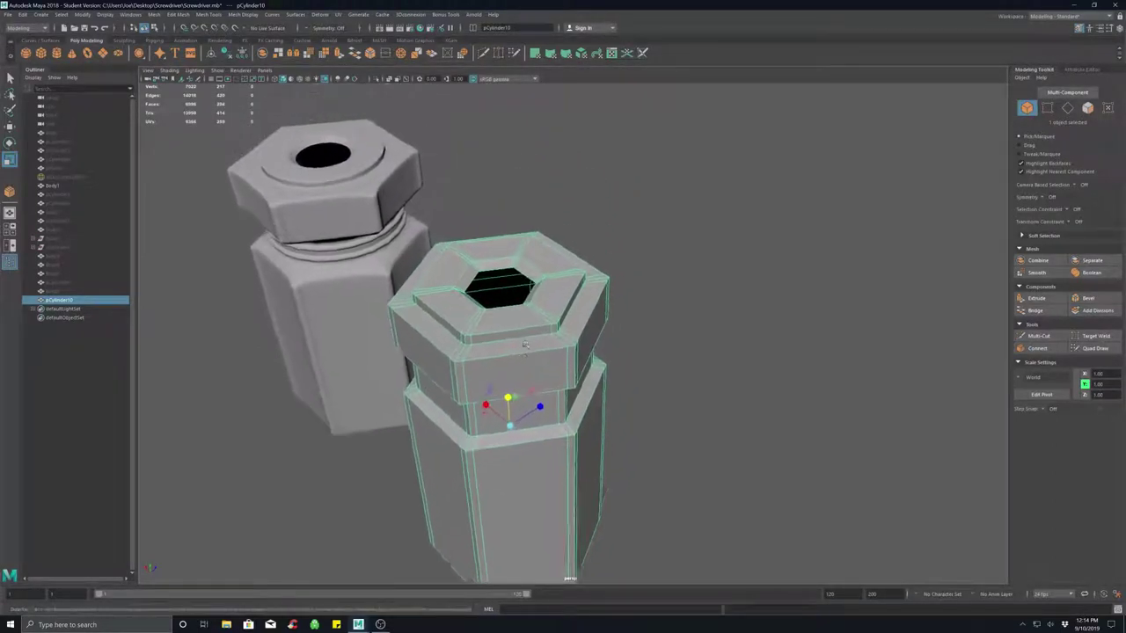
right_click(530, 287)
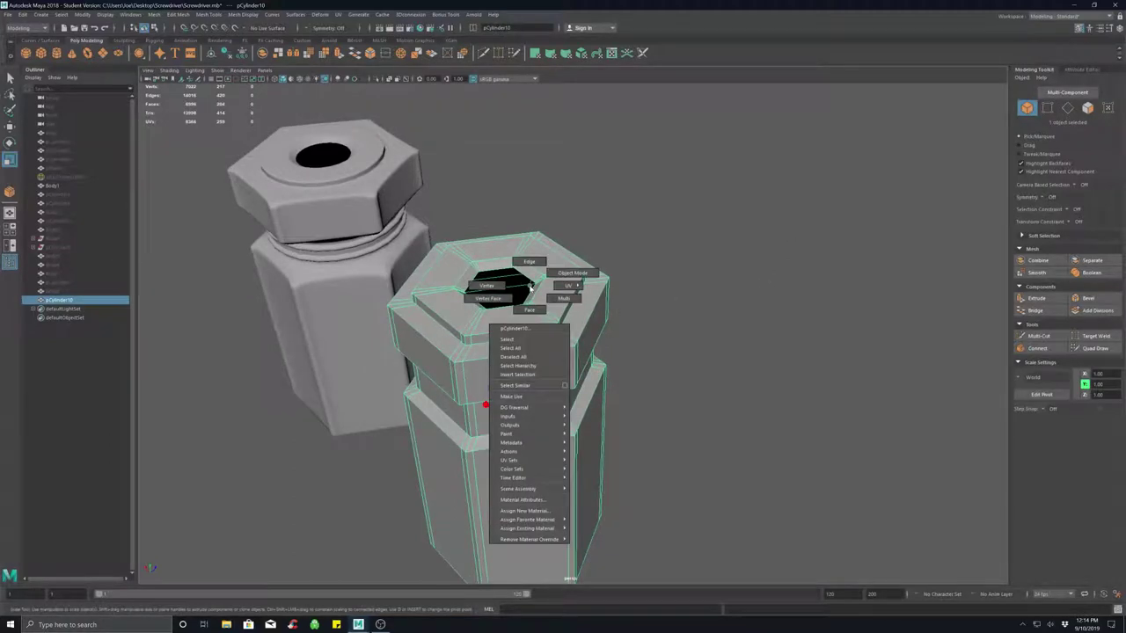
click(505, 286)
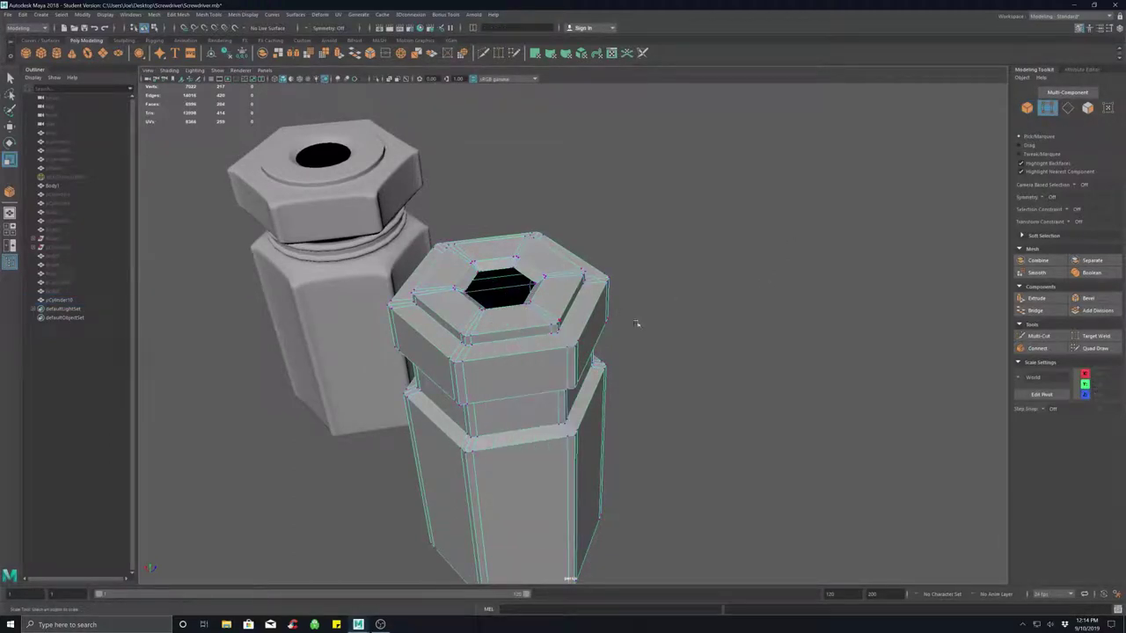
alt+drag(635, 319, 642, 339)
scroll(466, 386, up, 4)
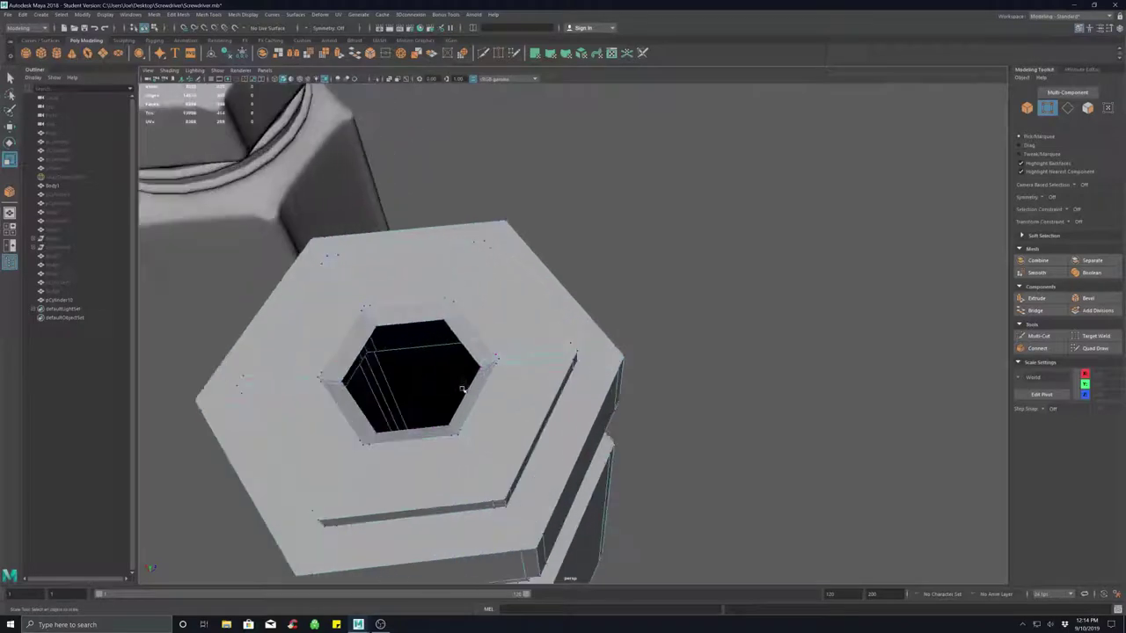
alt+middle_drag(418, 413, 553, 358)
scroll(523, 356, up, 3)
scroll(523, 356, up, 2)
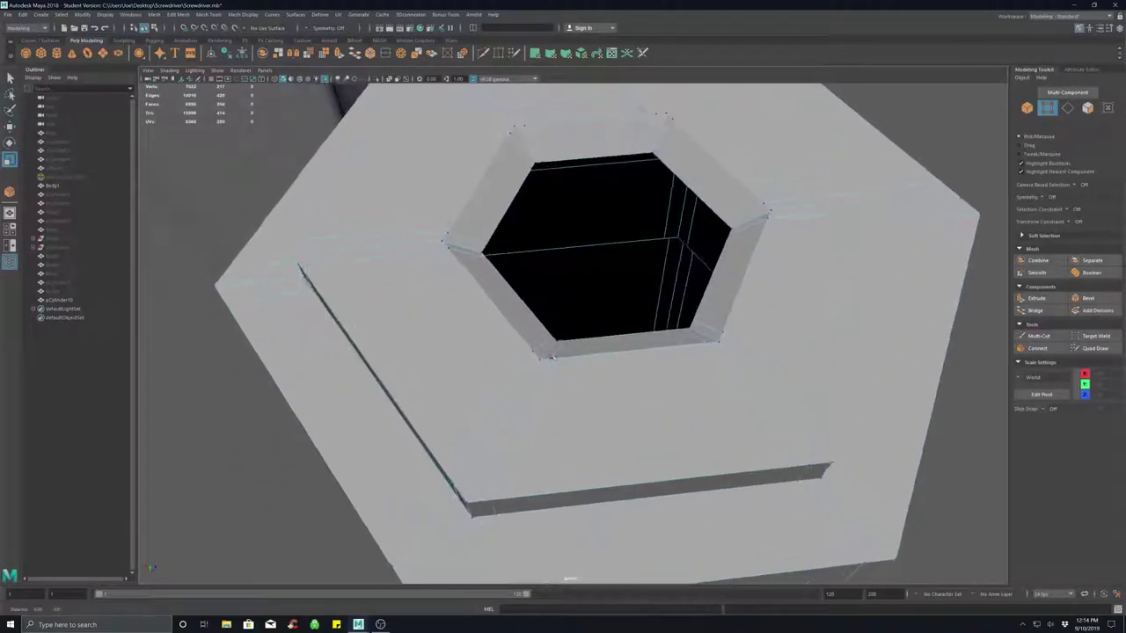
click(1096, 336)
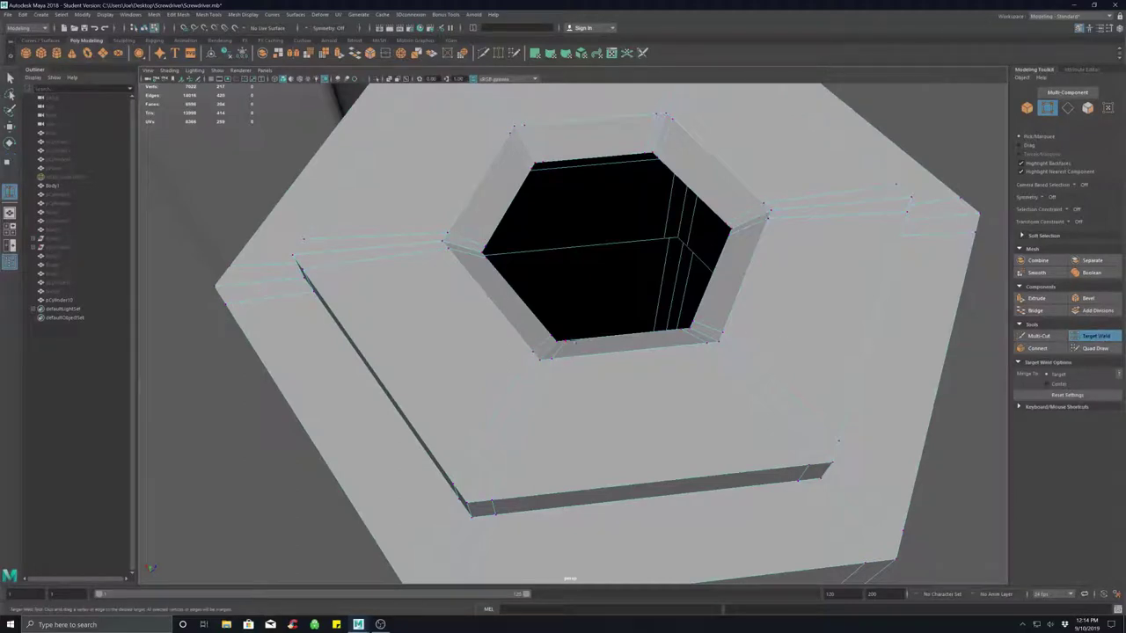
drag(565, 341, 558, 341)
drag(550, 335, 540, 359)
Weld the support vertices on the raised hexagonal step's upper edge into the vertex at the same corner.
alt+drag(558, 402, 567, 343)
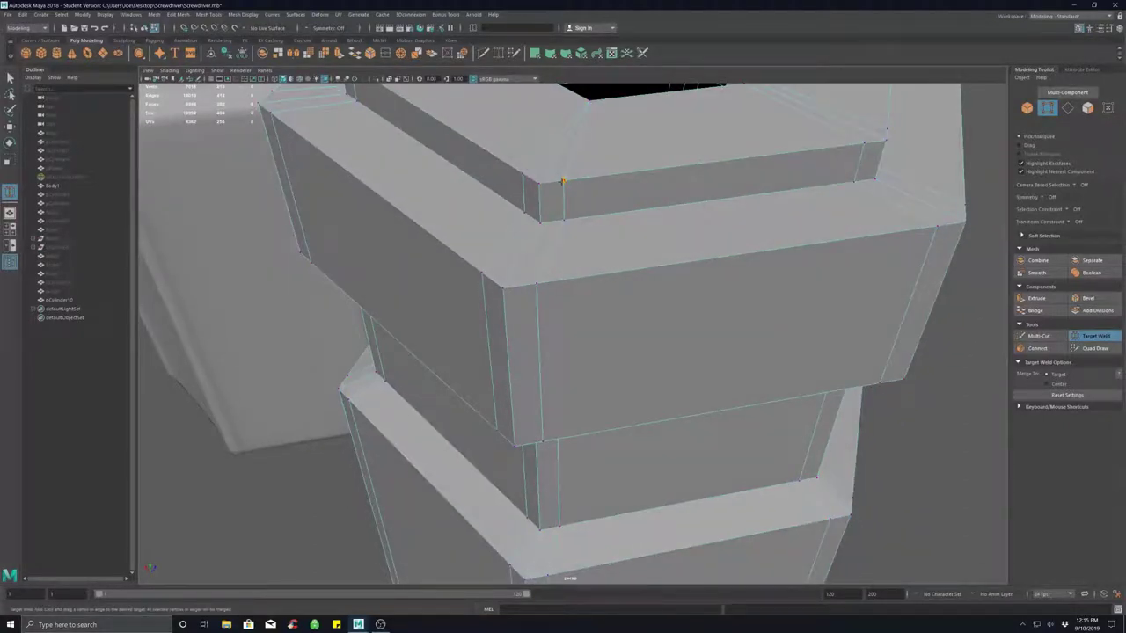
drag(541, 183, 592, 306)
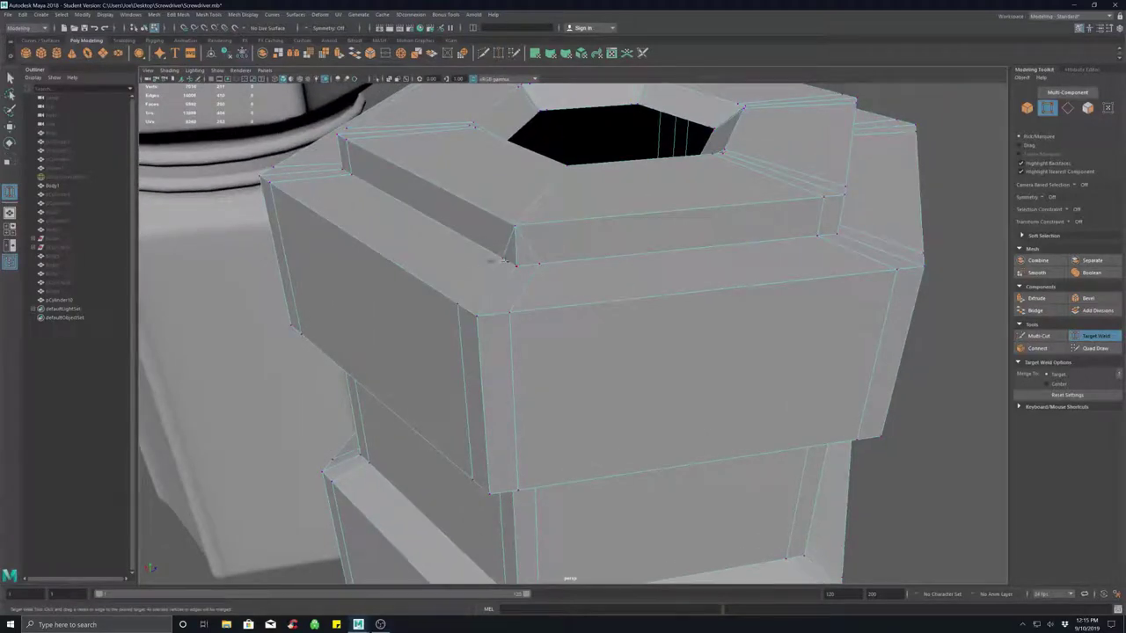
alt+middle_drag(492, 260, 560, 279)
Return to object mode, select the finished reference body, and switch it to the unsmoothed display.
right_drag(560, 279, 591, 266)
click(276, 214)
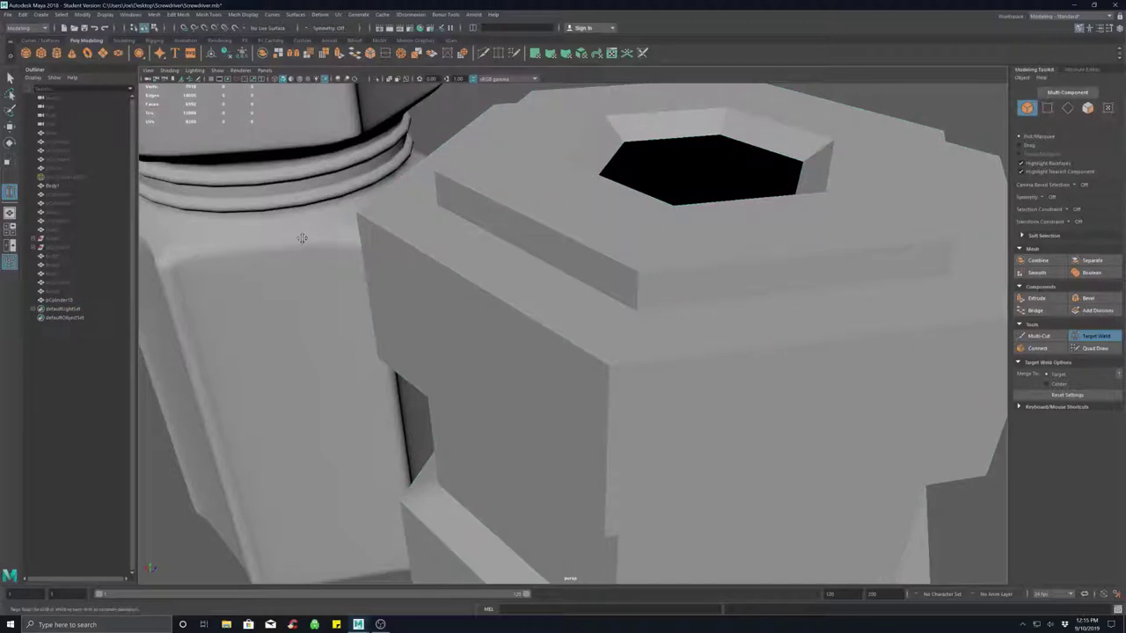
alt+middle_drag(305, 238, 623, 389)
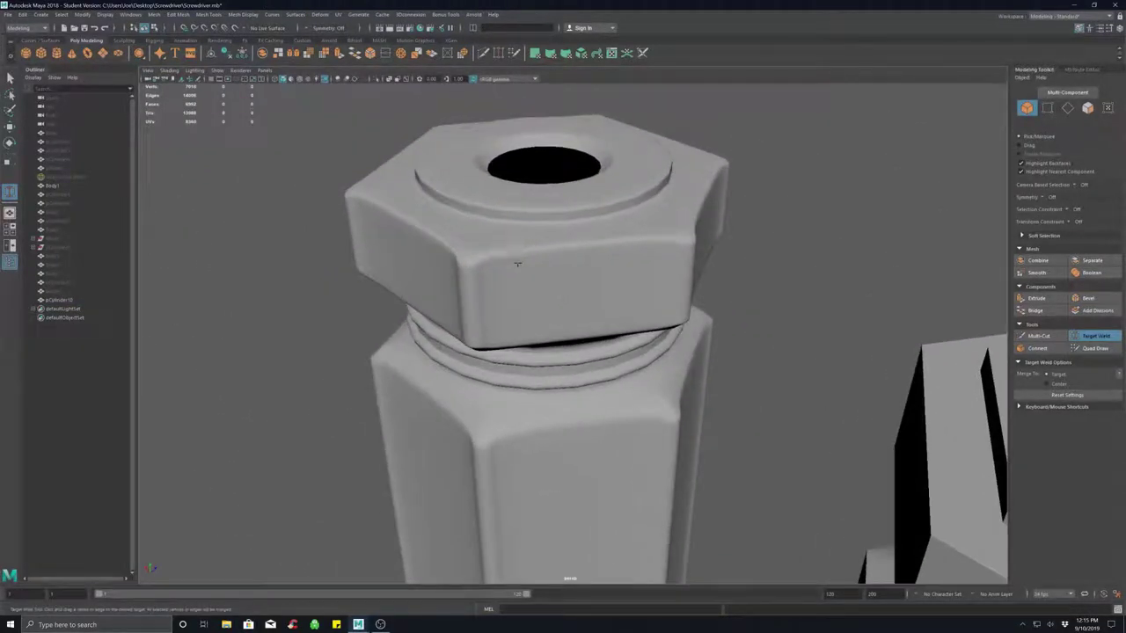
right_drag(517, 264, 513, 274)
key(q)
click(511, 281)
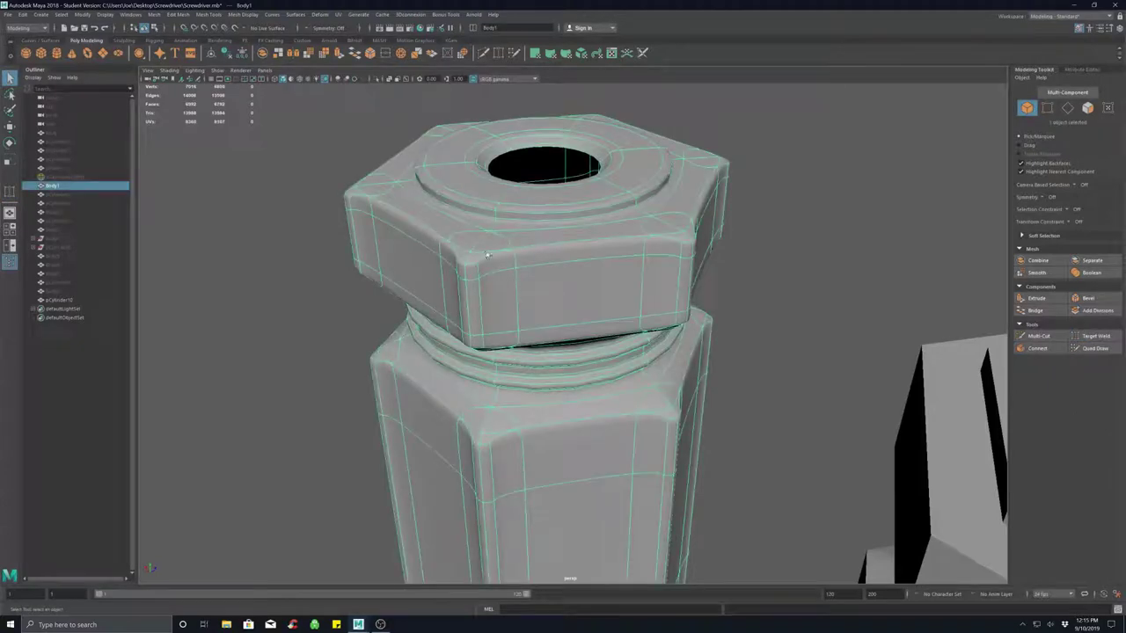
key(1)
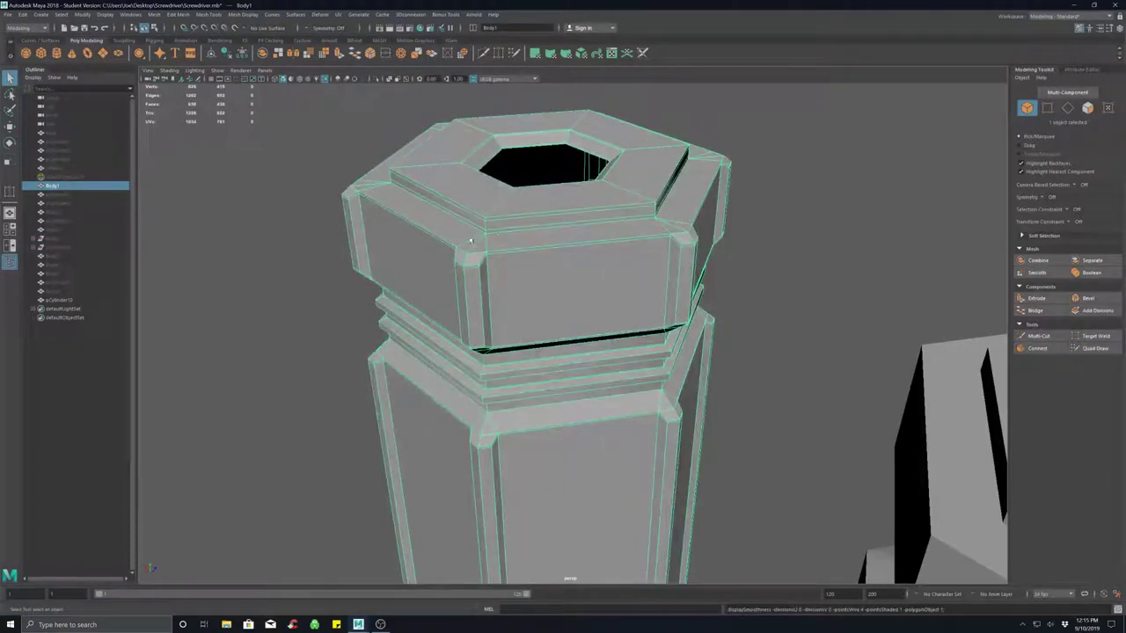
Examine the reference body's corner topology around the head, the ringed neck, and the base.
scroll(470, 240, up, 1)
alt+drag(476, 238, 502, 293)
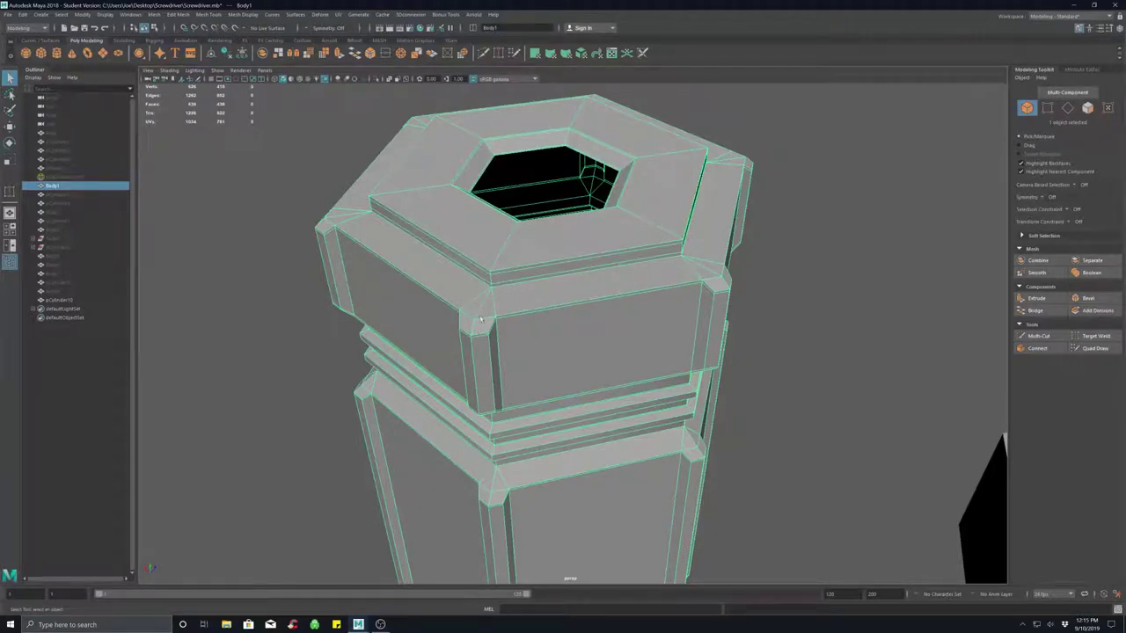
alt+drag(486, 318, 520, 301)
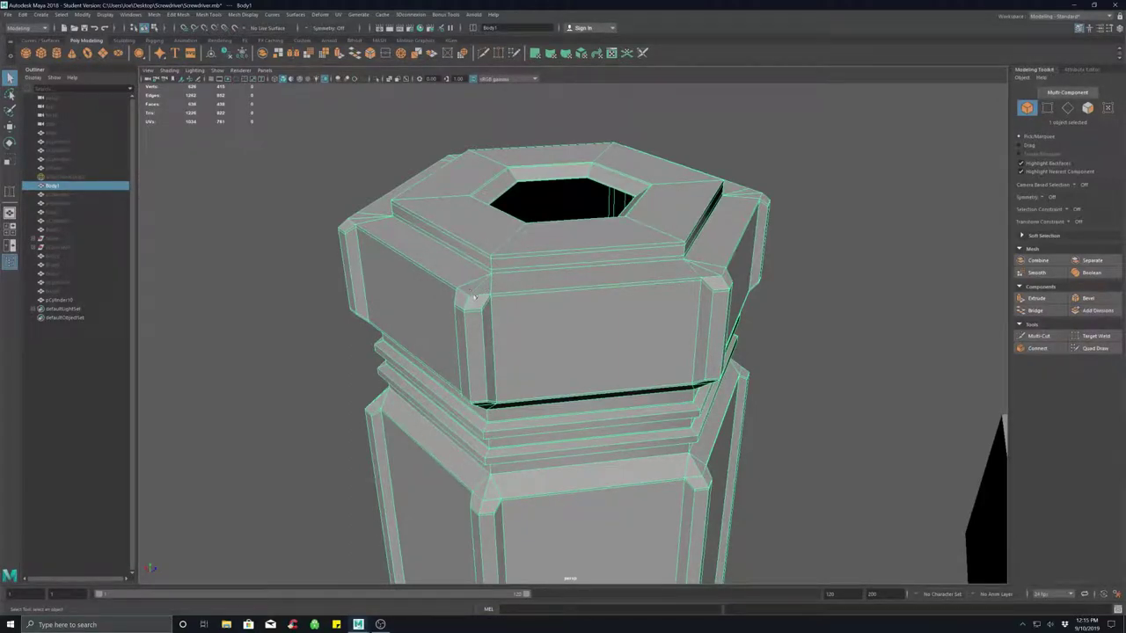
alt+drag(528, 362, 534, 311)
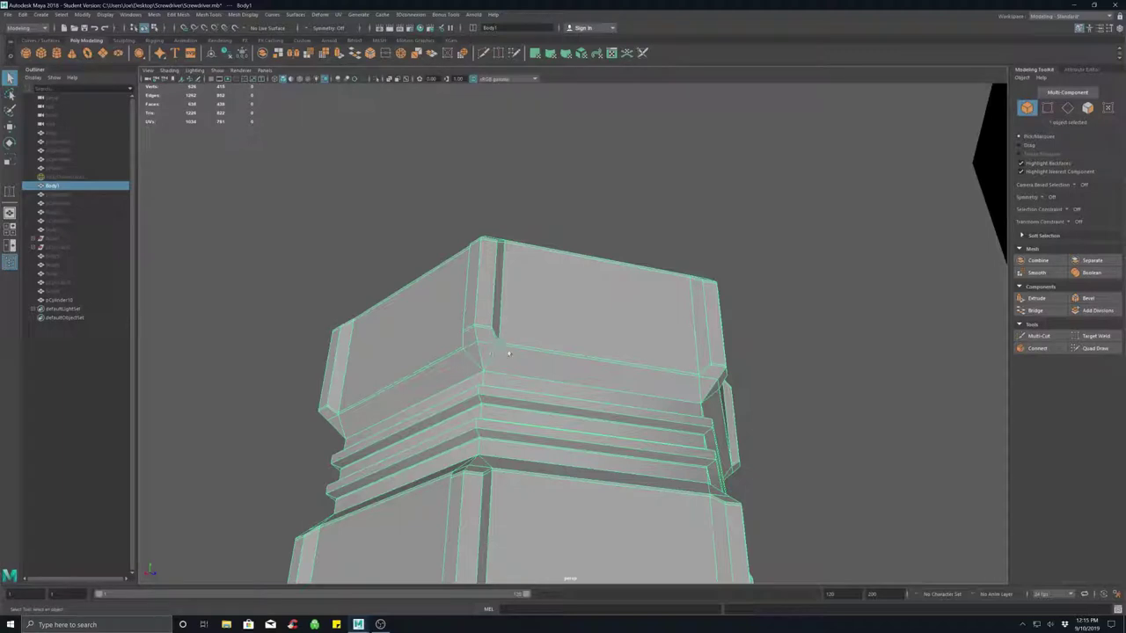
alt+drag(480, 378, 504, 290)
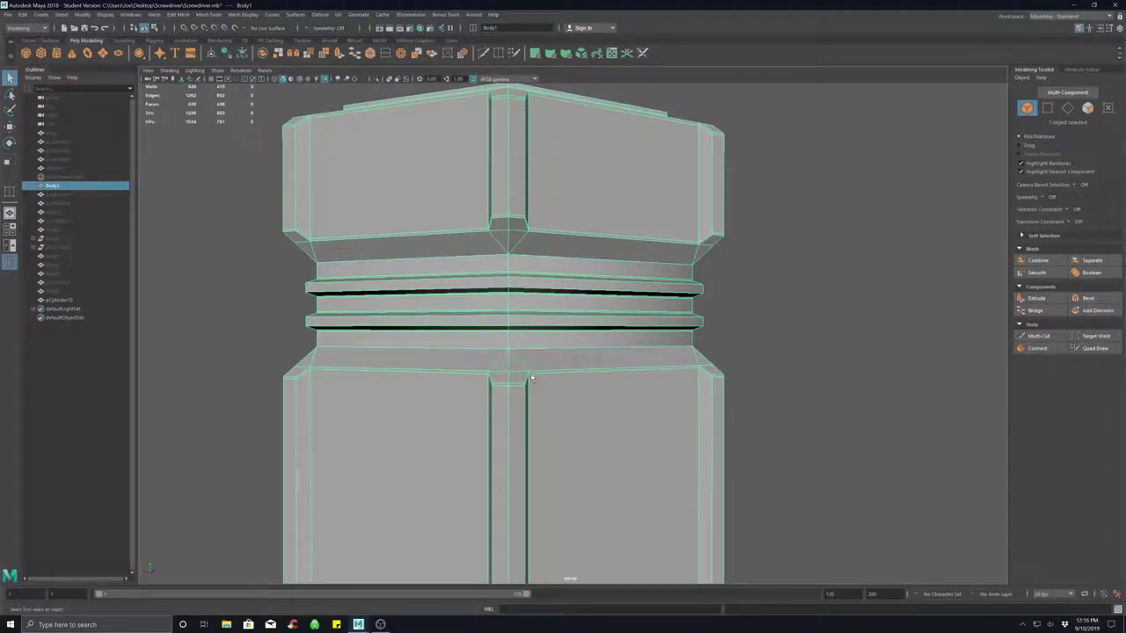
alt+drag(538, 379, 539, 385)
alt+middle_drag(586, 455, 577, 112)
alt+drag(577, 111, 498, 339)
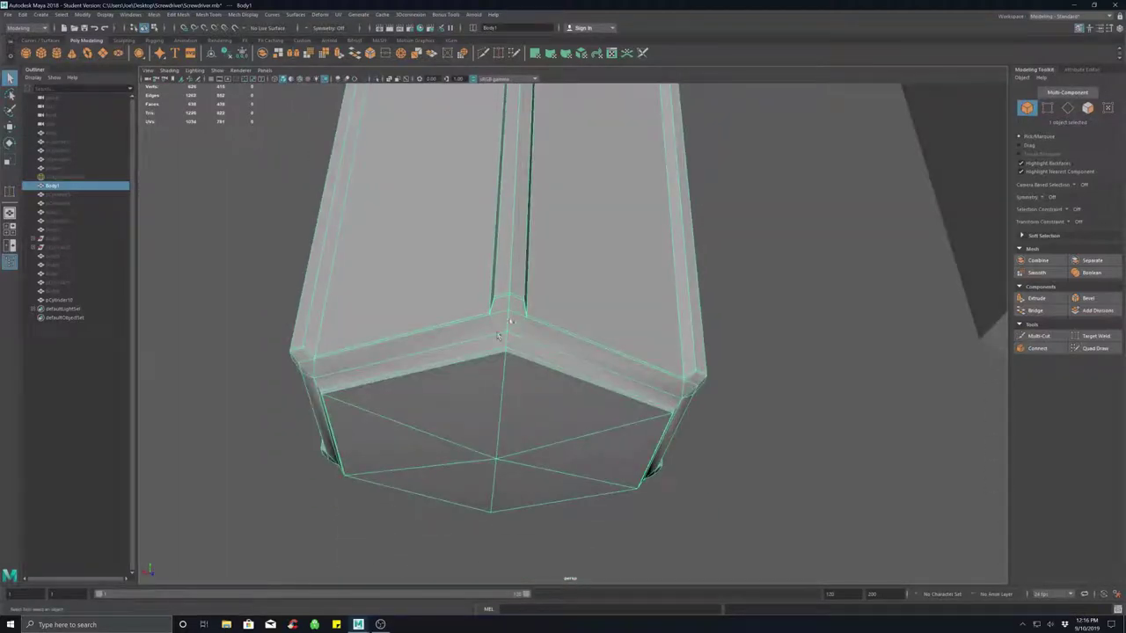
alt+drag(555, 261, 554, 287)
scroll(554, 287, down, 5)
alt+middle_drag(914, 237, 619, 349)
Target-weld the side support vertices at the foot of the working mesh's raised step into the vertex at the already merged corner.
click(620, 350)
alt+drag(619, 350, 518, 341)
right_click(518, 341)
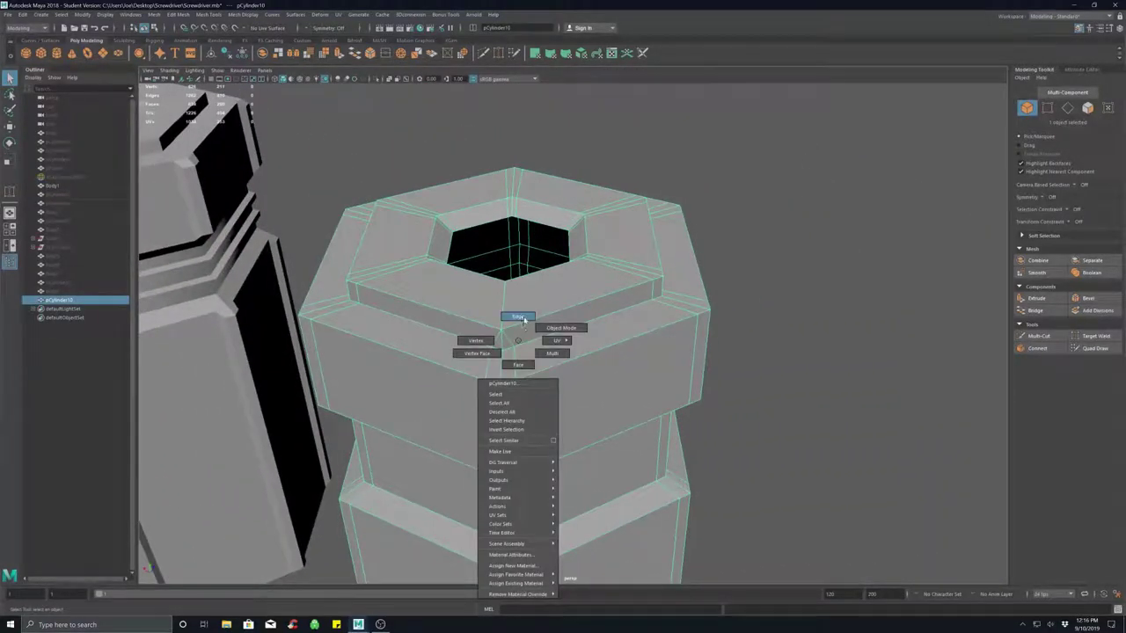
click(486, 340)
mouse_move(554, 356)
alt+mouse_down()
mouse_move(534, 356)
mouse_move(571, 358)
alt+mouse_up()
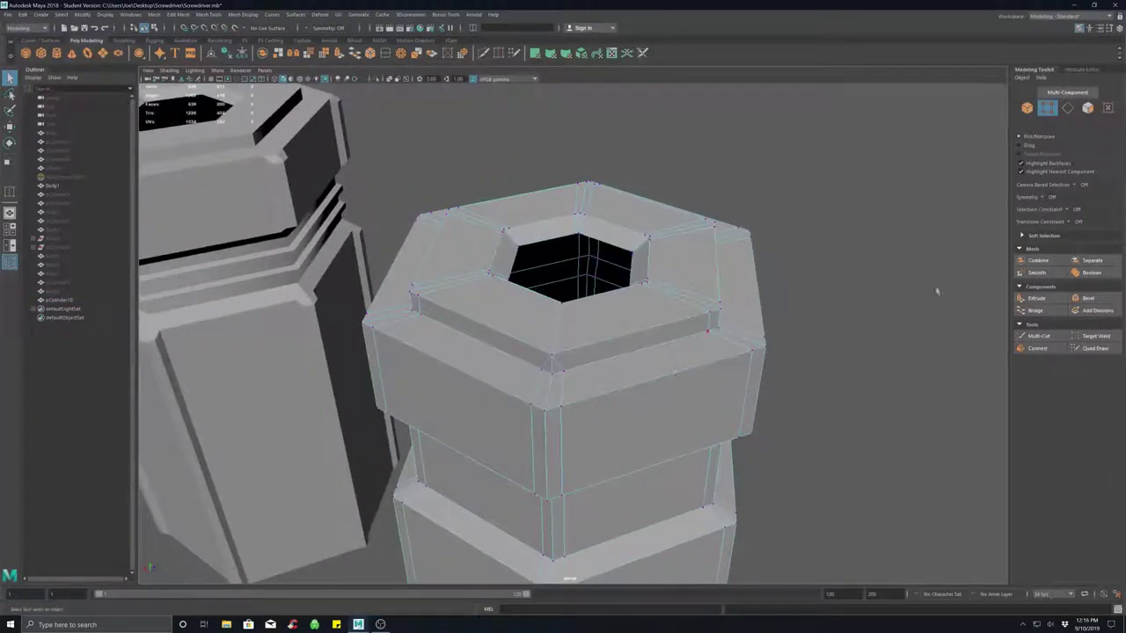
click(1095, 337)
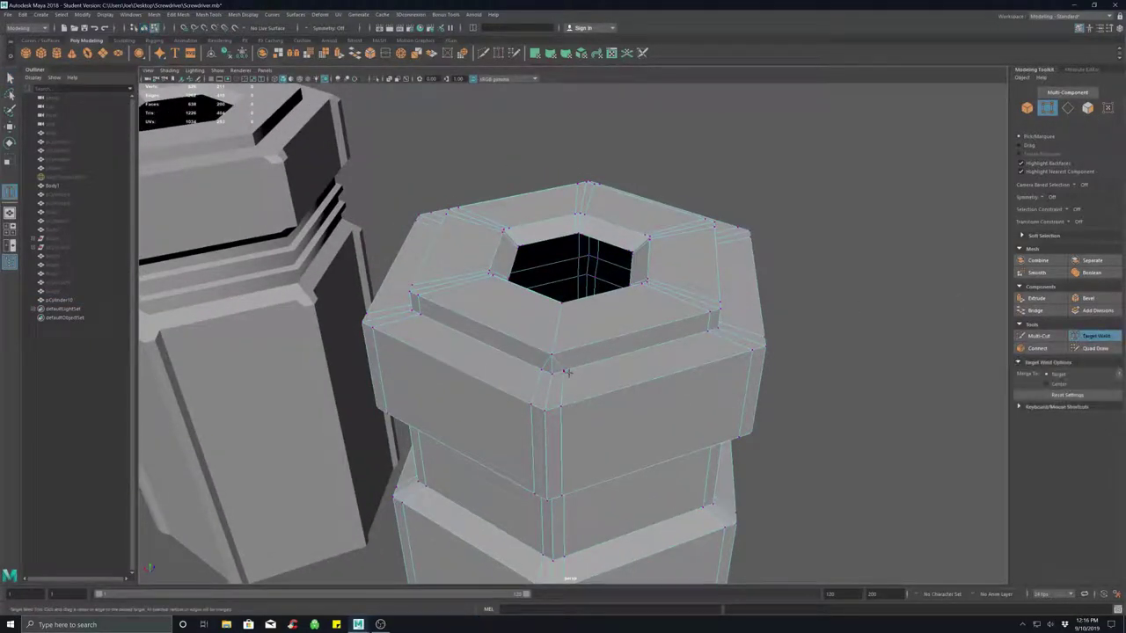
drag(557, 371, 552, 374)
Weld the side support vertices into the corner vertices of the opening and raised step at the neighbouring corner.
alt+drag(686, 382, 600, 378)
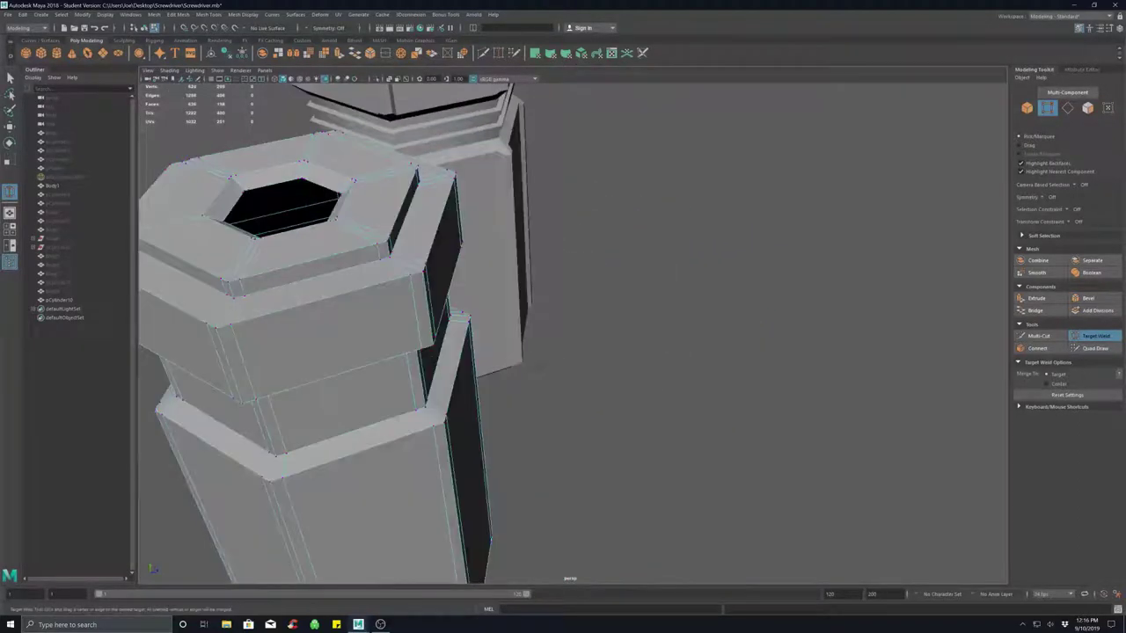
alt+drag(404, 321, 555, 378)
alt+drag(558, 384, 531, 416)
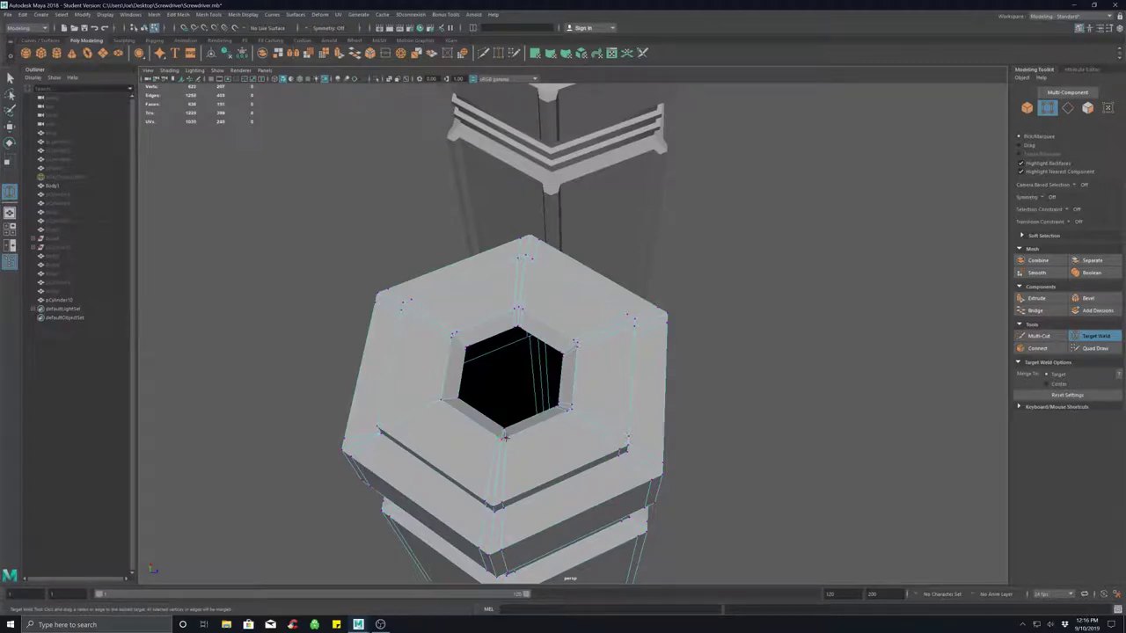
drag(496, 436, 503, 438)
alt+drag(495, 504, 517, 373)
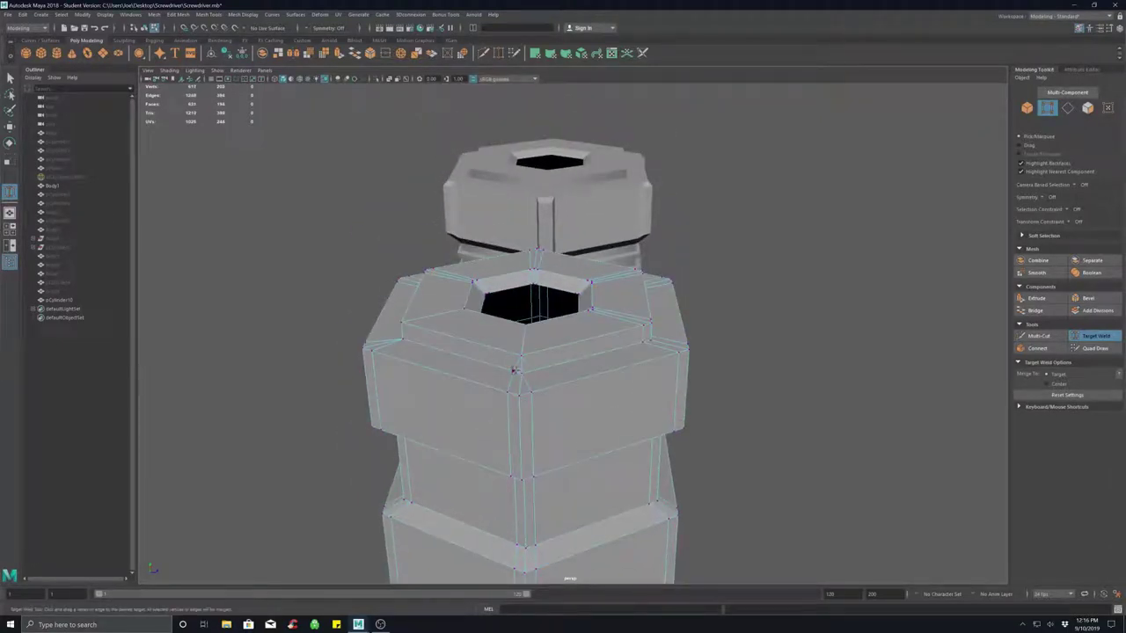
alt+drag(607, 371, 622, 420)
scroll(515, 398, up, 2)
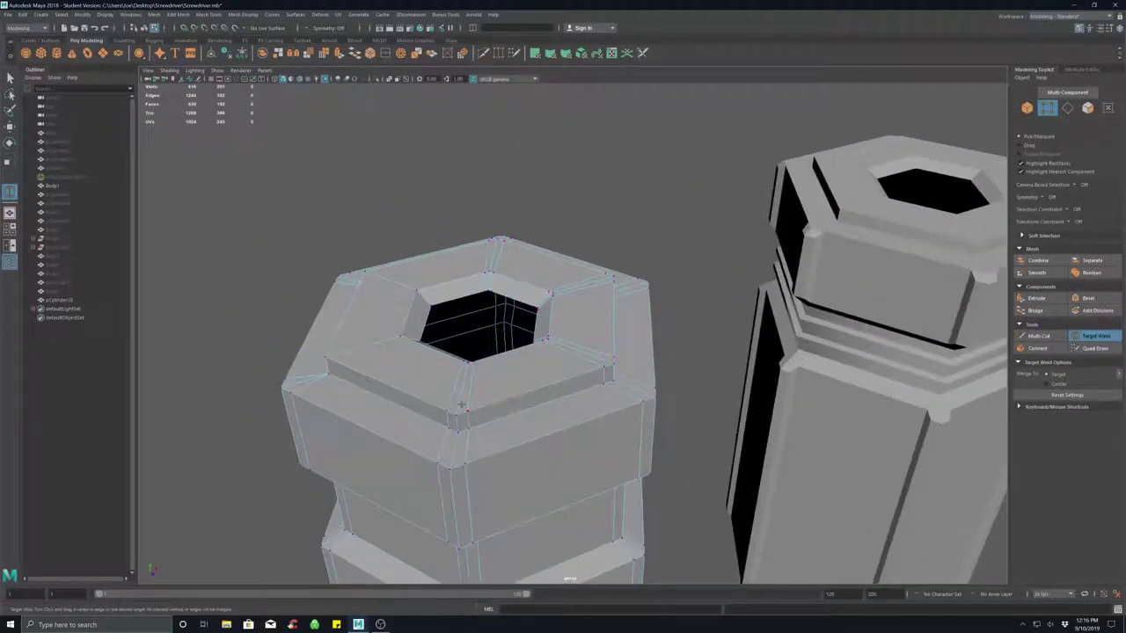
Preview the partly welded mesh smoothed, compare the welded corners with the unwelded ones, and restore the unsmoothed vertex display.
alt+middle_drag(462, 405, 524, 379)
alt+drag(524, 378, 558, 395)
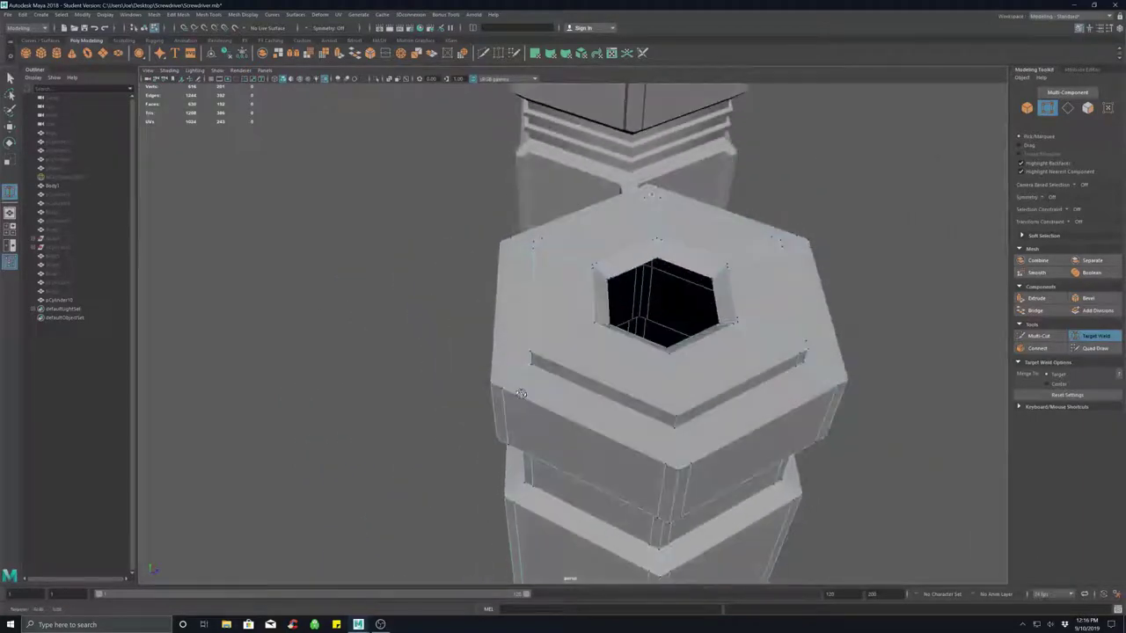
alt+middle_drag(558, 395, 509, 405)
alt+drag(560, 396, 498, 406)
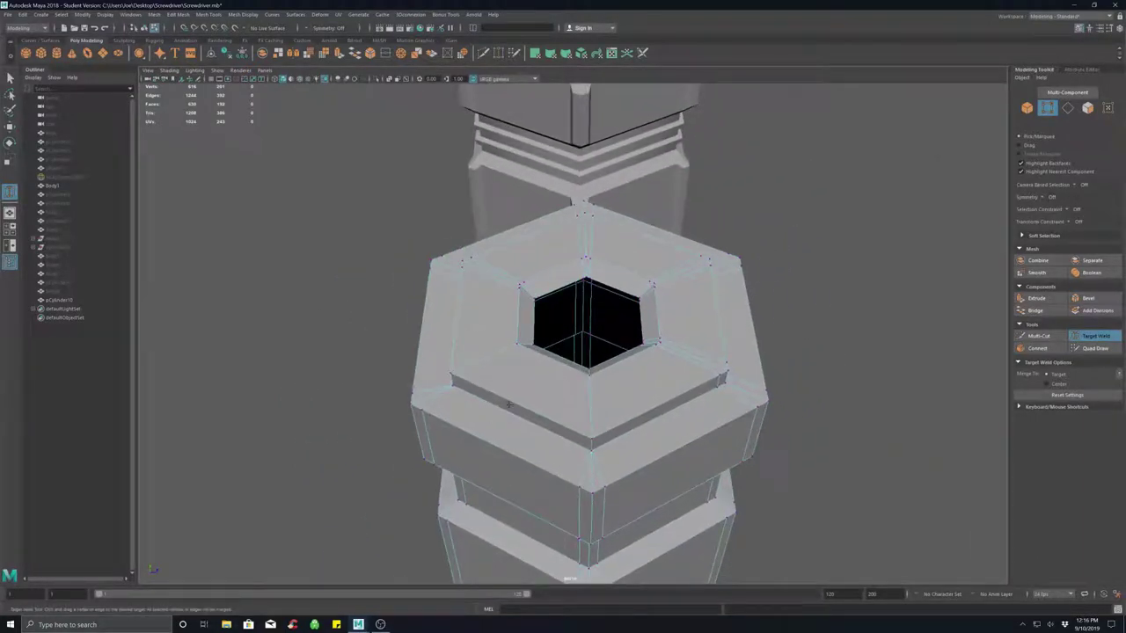
key(3)
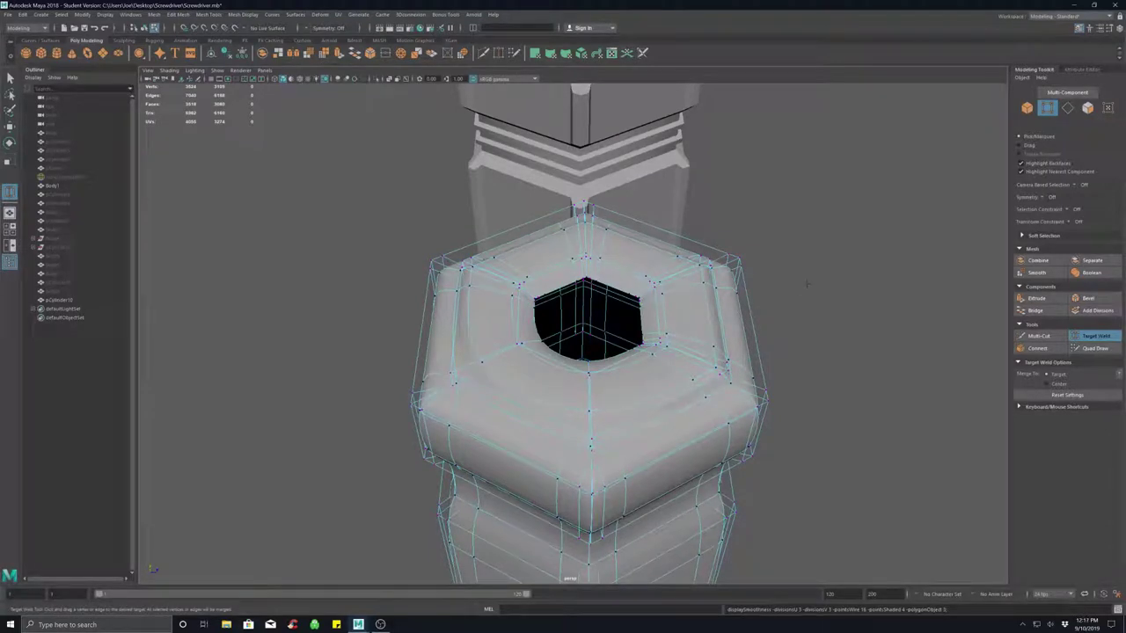
right_drag(807, 283, 851, 284)
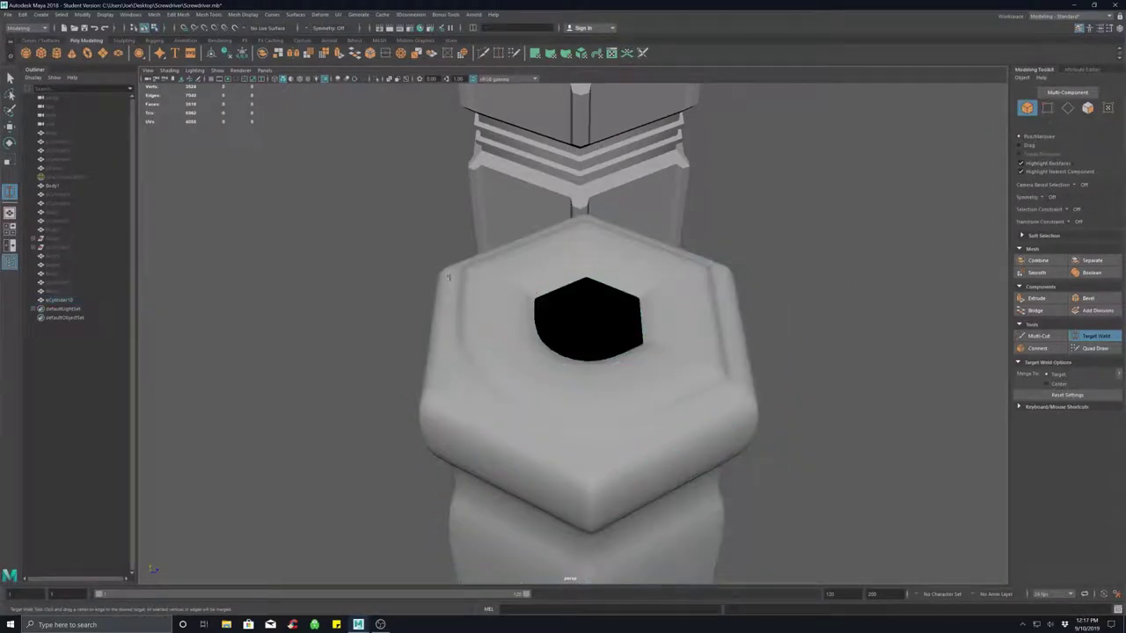
alt+drag(666, 352, 418, 363)
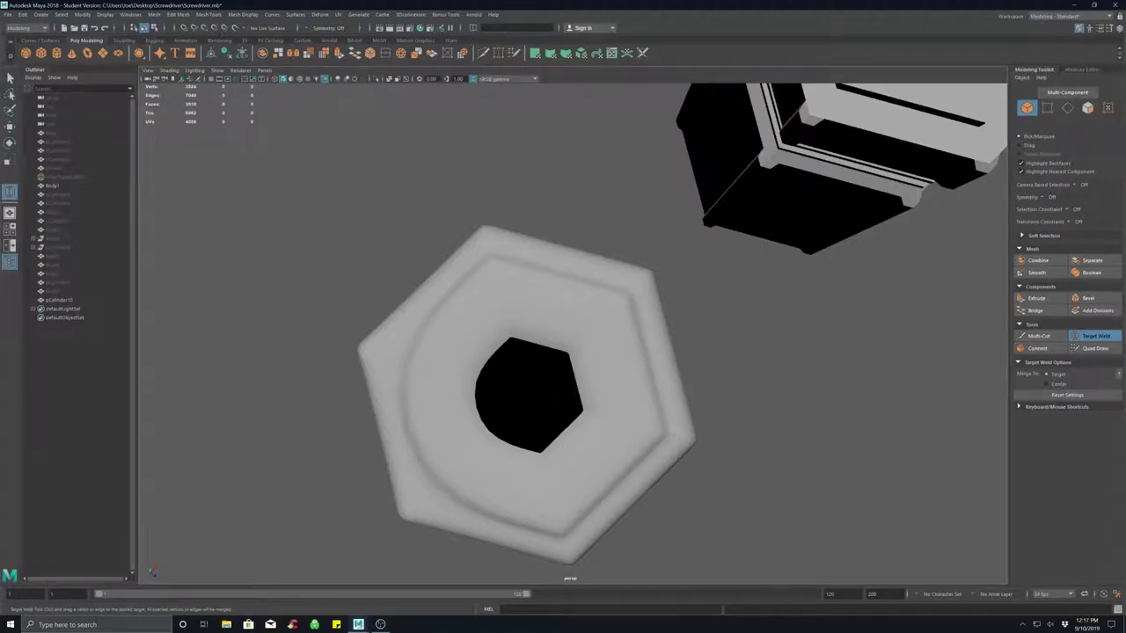
mouse_move(537, 369)
alt+mouse_down()
mouse_move(557, 390)
mouse_move(570, 380)
mouse_move(547, 361)
alt+mouse_up()
right_drag(511, 369, 535, 370)
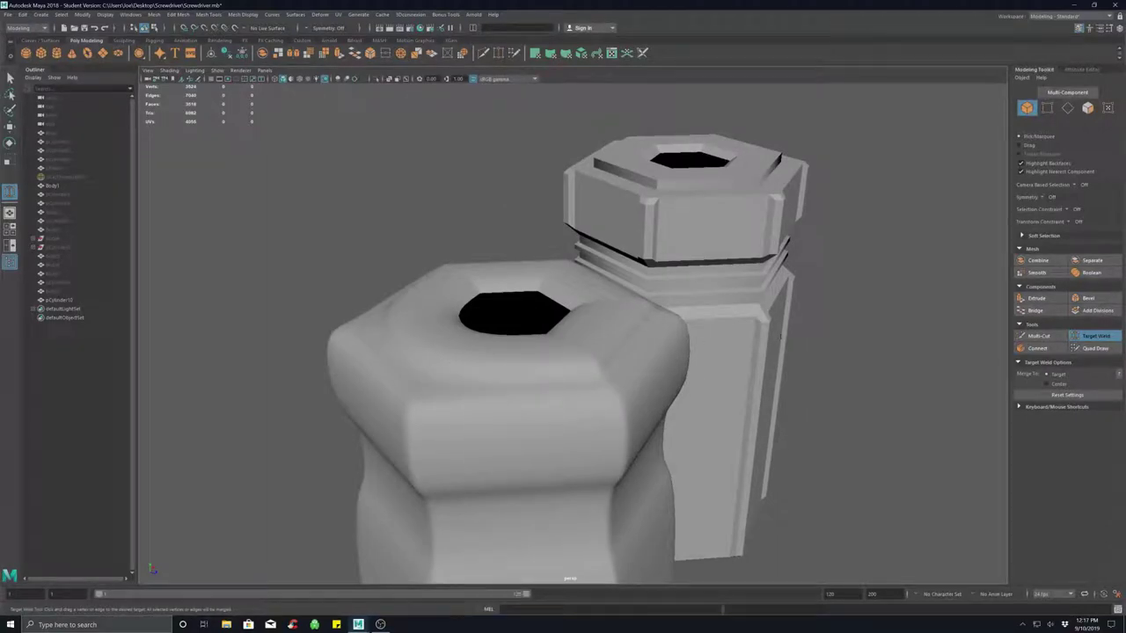
key(q)
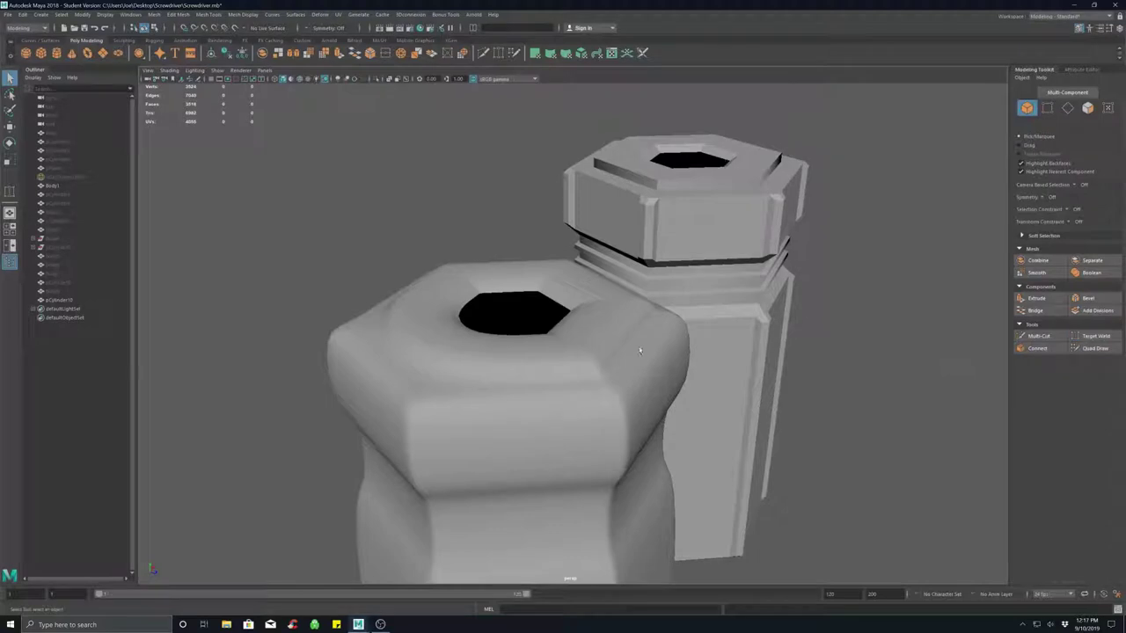
click(640, 350)
right_drag(558, 351, 519, 353)
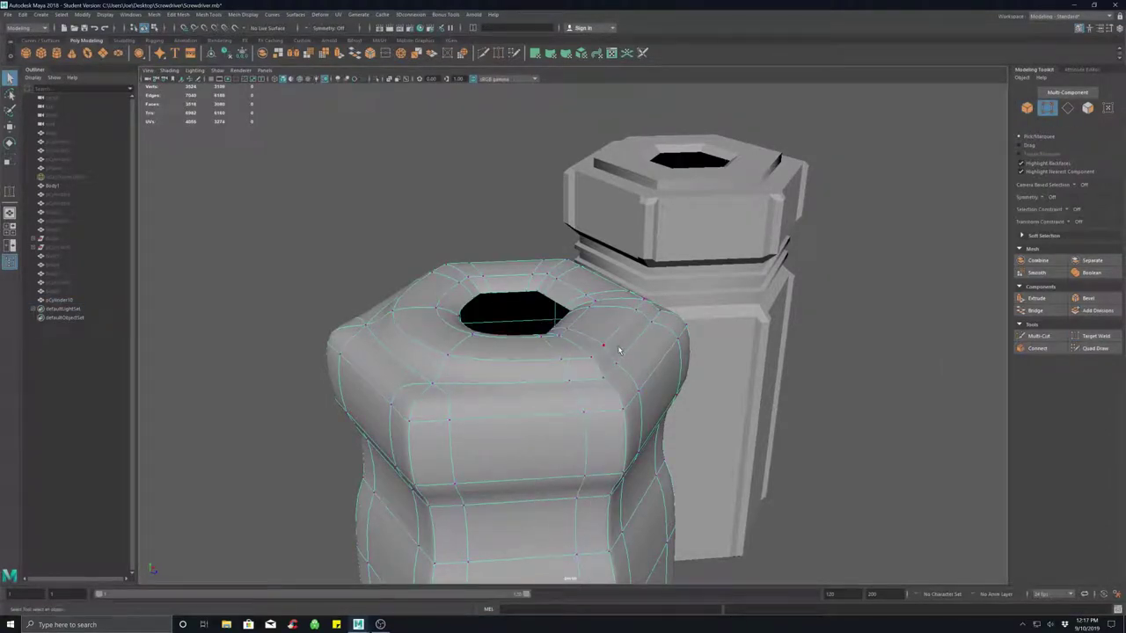
key(1)
Target-weld the side support vertices of the opening and raised step into the centre corner vertices at the third corner.
alt+drag(686, 365, 614, 384)
mouse_move(610, 308)
alt+mouse_down()
mouse_move(581, 311)
mouse_move(581, 401)
mouse_move(547, 394)
alt+mouse_up()
click(1093, 336)
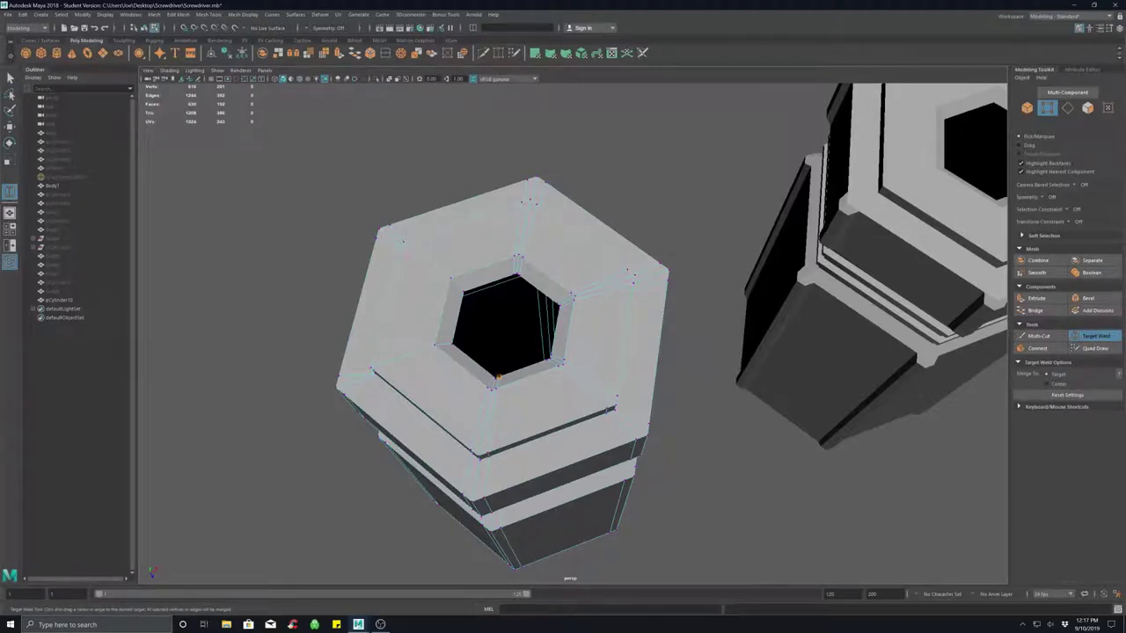
drag(498, 378, 496, 386)
alt+drag(513, 414, 531, 379)
alt+middle_drag(530, 379, 545, 411)
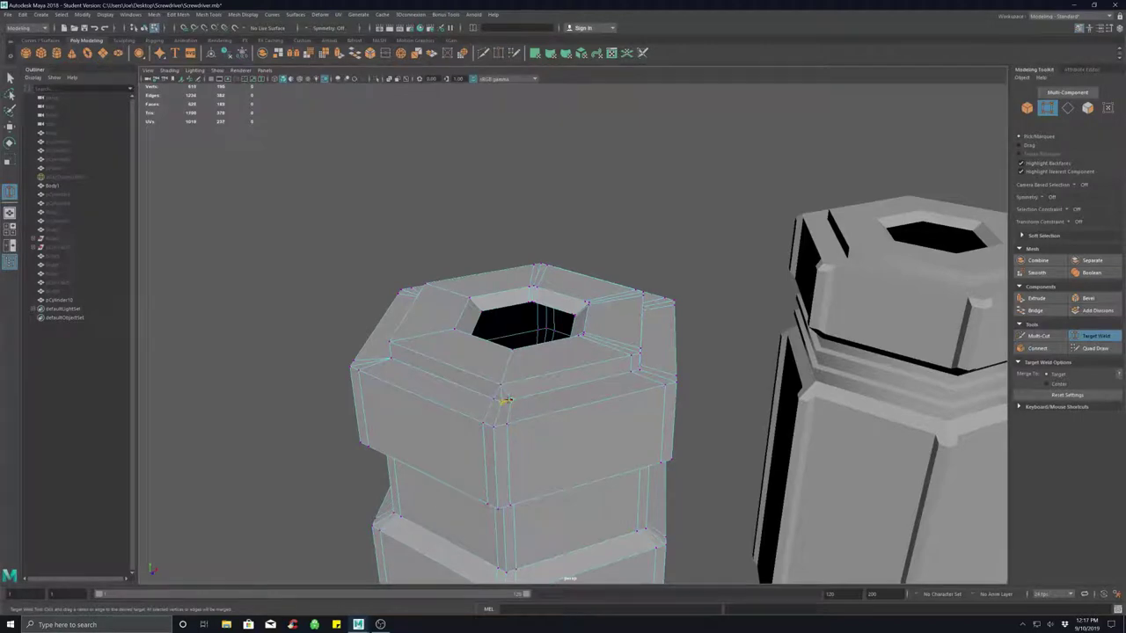
alt+drag(585, 406, 512, 312)
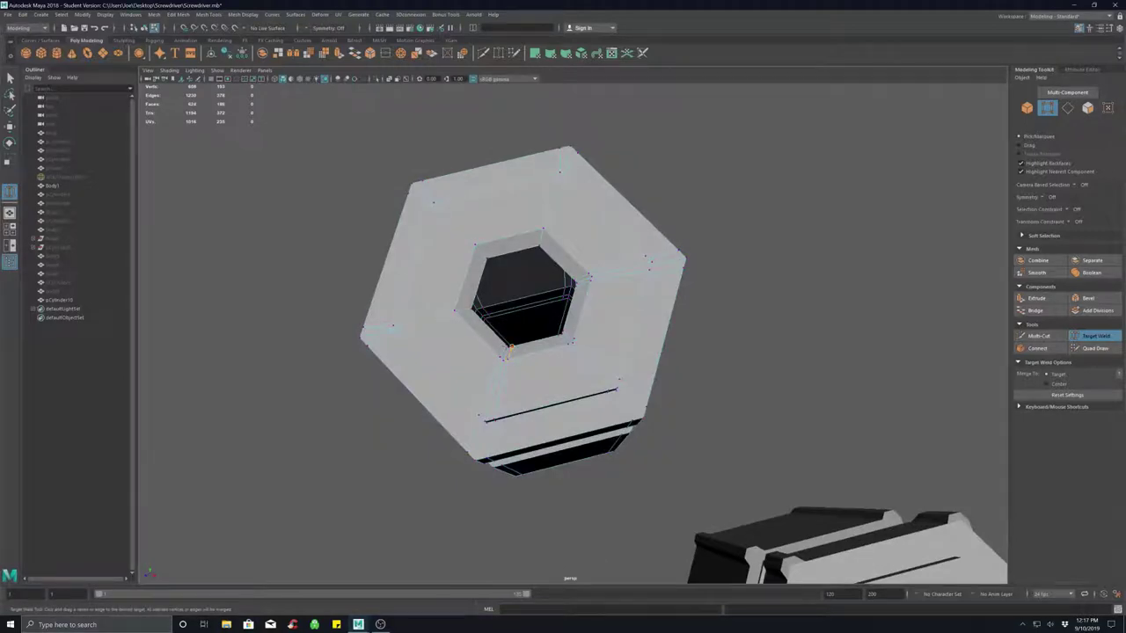
Weld the fourth corner's side support vertices into its corner vertices along the opening's rims and the raised step's top and foot.
scroll(532, 347, up, 8)
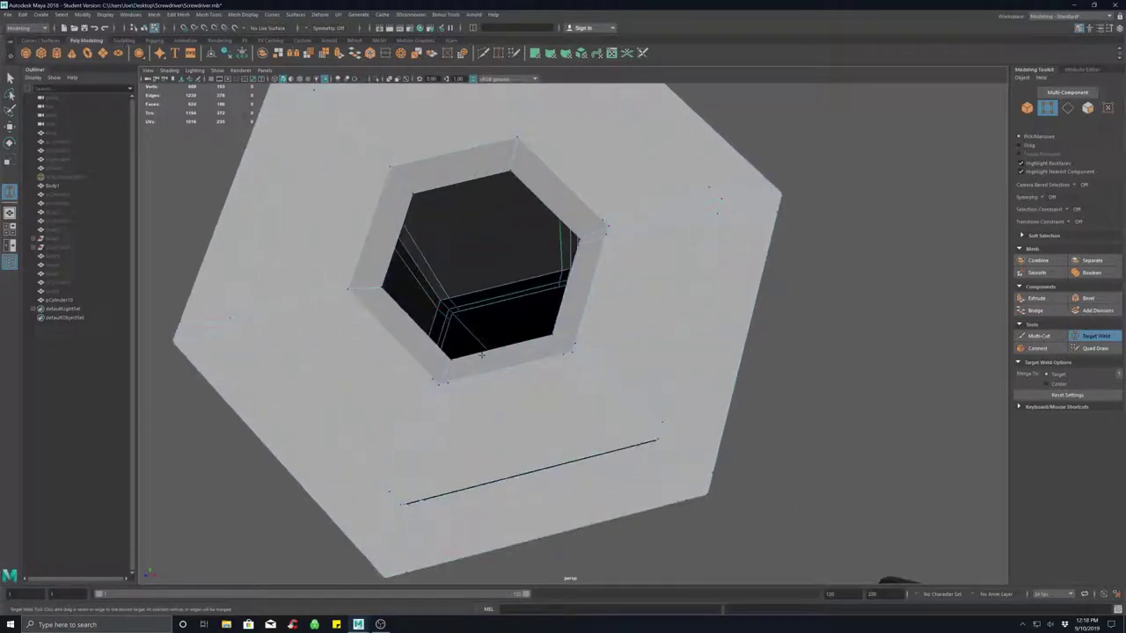
alt+middle_drag(513, 373, 495, 366)
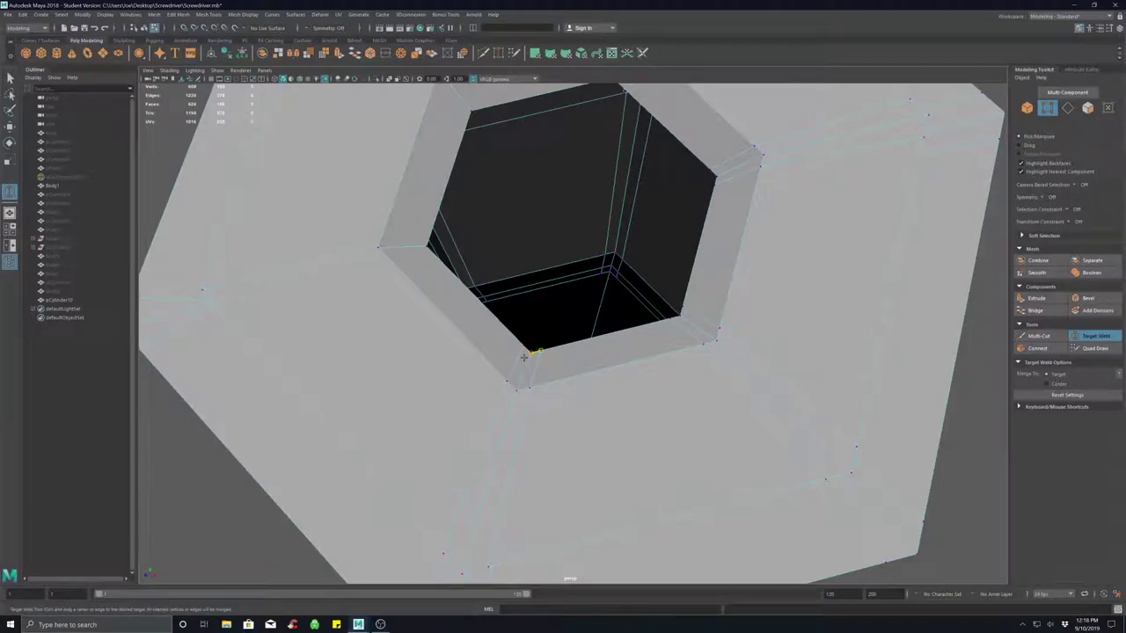
drag(523, 356, 525, 350)
drag(527, 388, 510, 389)
mouse_move(556, 423)
alt+mouse_down()
mouse_move(574, 400)
mouse_move(566, 418)
mouse_move(561, 410)
alt+mouse_up()
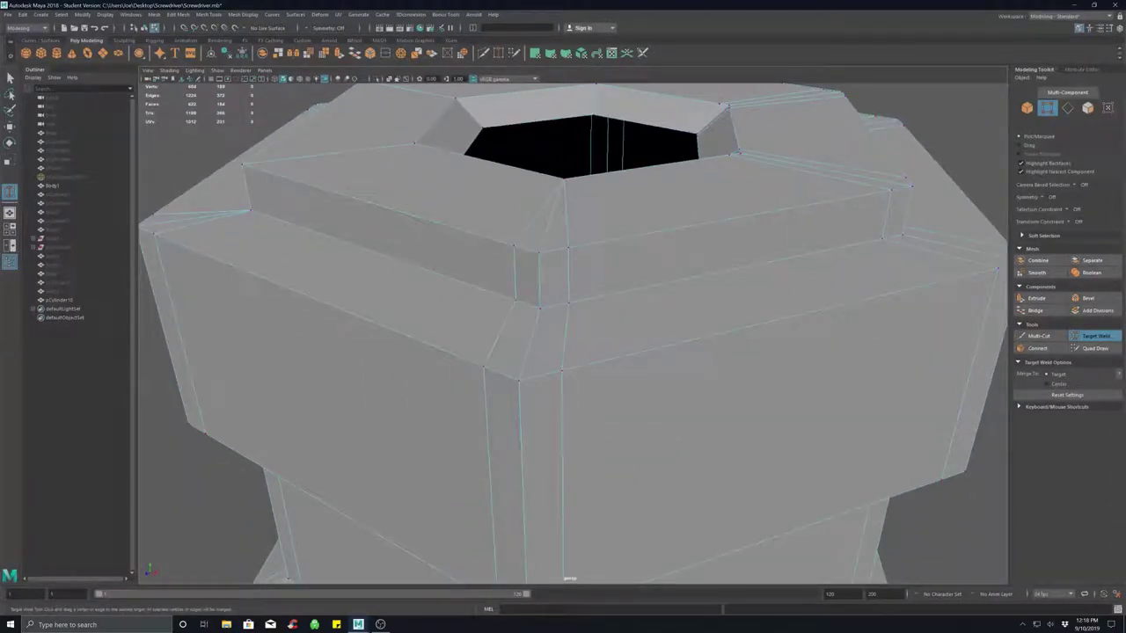
drag(568, 247, 538, 253)
drag(520, 301, 541, 308)
Weld the side support vertices into the corner vertices of the opening and raised step at the fifth corner.
alt+drag(639, 311, 545, 343)
alt+drag(581, 387, 531, 340)
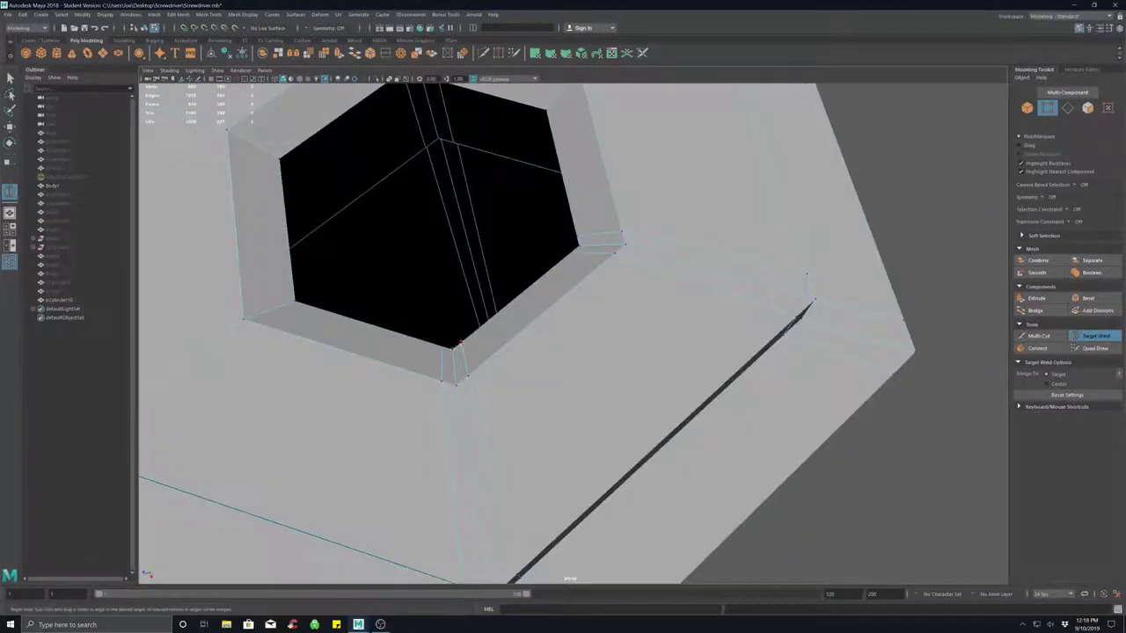
drag(461, 344, 552, 323)
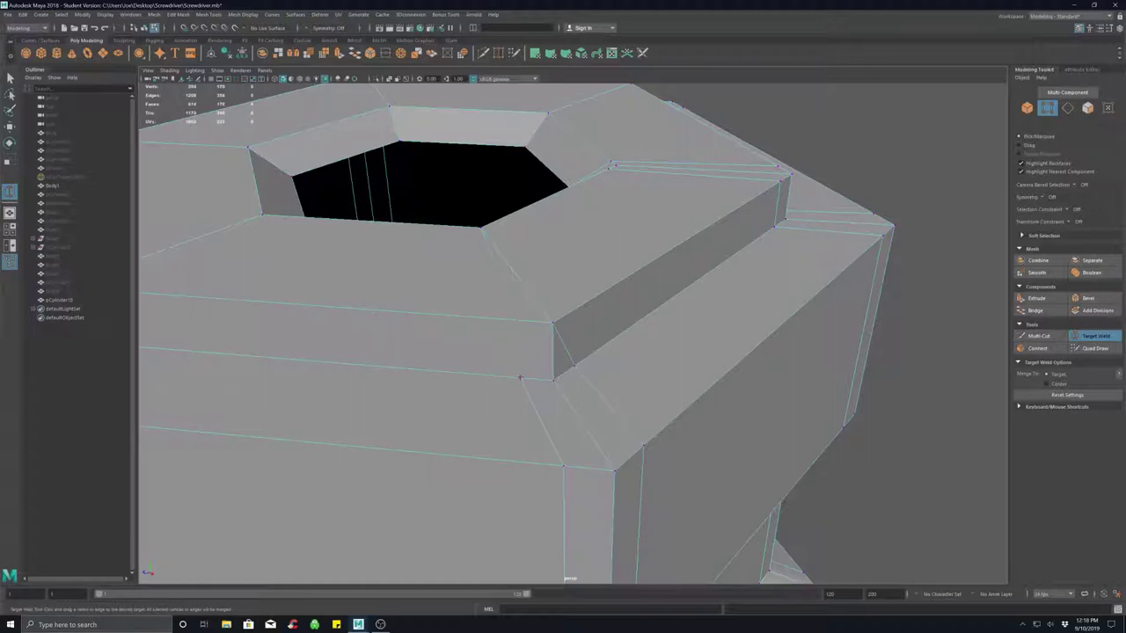
drag(519, 379, 553, 380)
alt+drag(696, 386, 609, 388)
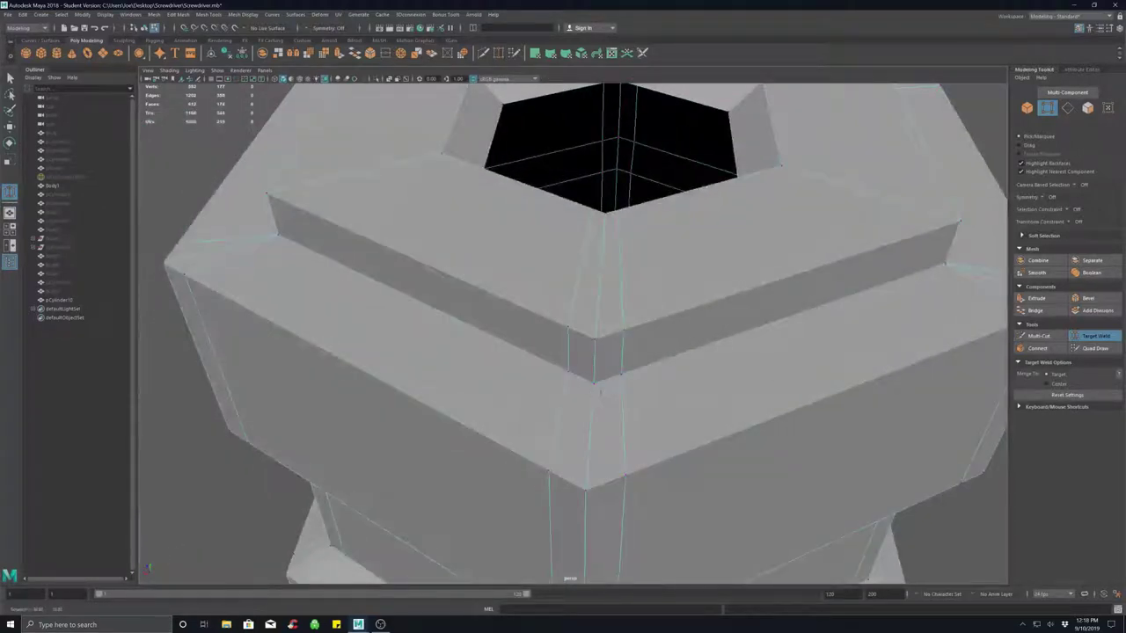
Weld the last unmerged corner's side support vertices into the corner vertices of the opening and raised step.
alt+drag(633, 327, 628, 382)
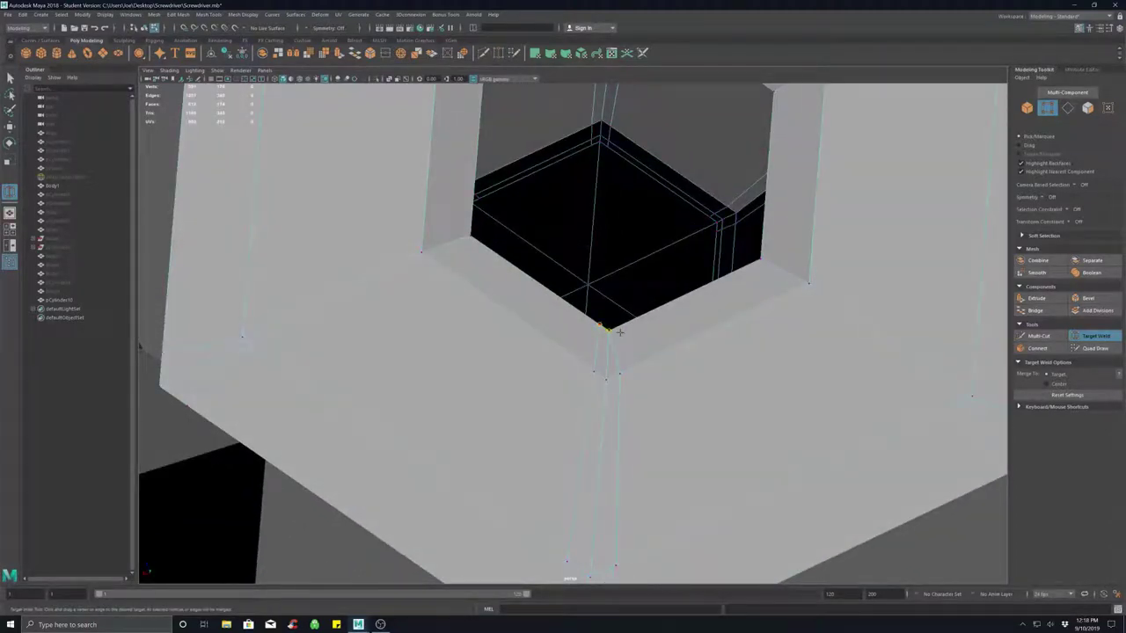
drag(603, 379, 608, 379)
alt+drag(643, 424, 665, 382)
drag(665, 325, 640, 334)
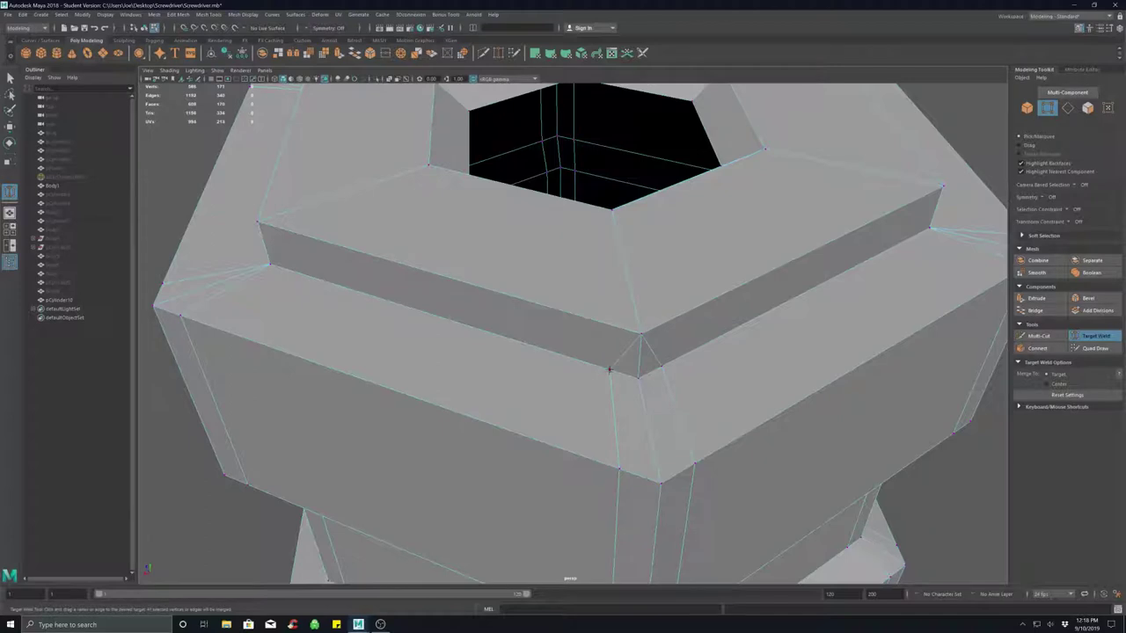
drag(609, 369, 640, 378)
Preview the mesh smoothed and deselected, and examine the rounding of the opening and raised step against the outer hexagon.
alt+drag(741, 392, 665, 363)
scroll(658, 344, down, 7)
alt+middle_drag(665, 363, 542, 366)
right_drag(508, 345, 519, 342)
key(F8)
key(3)
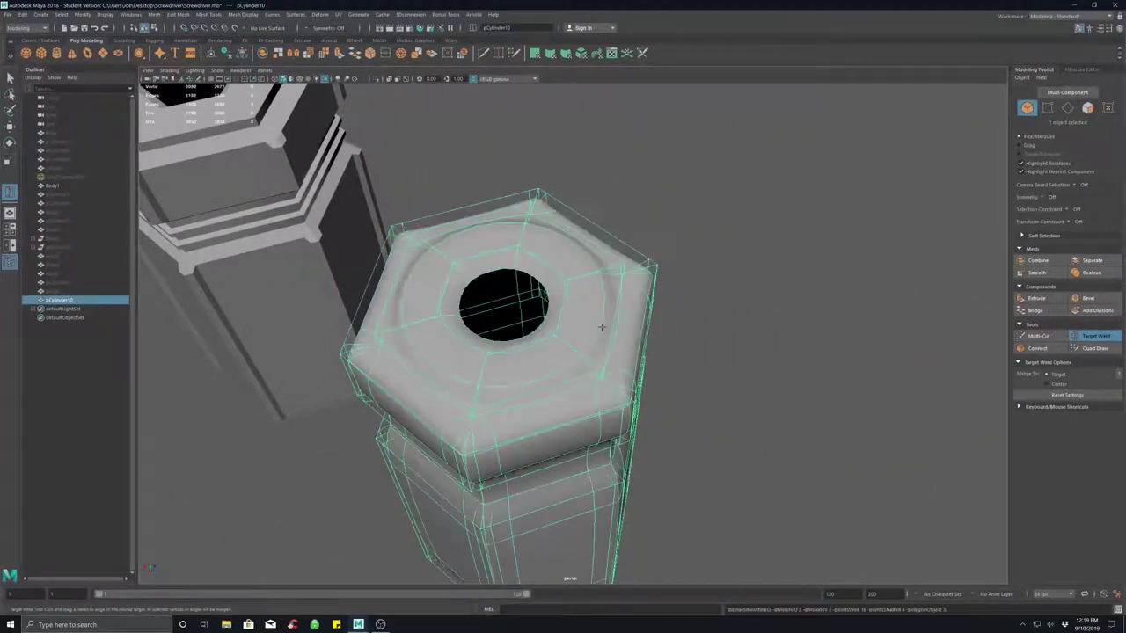
right_drag(695, 347, 727, 337)
click(727, 343)
mouse_move(586, 389)
alt+mouse_down()
mouse_move(580, 360)
mouse_move(478, 365)
mouse_move(565, 370)
mouse_move(537, 376)
mouse_move(580, 394)
alt+mouse_up()
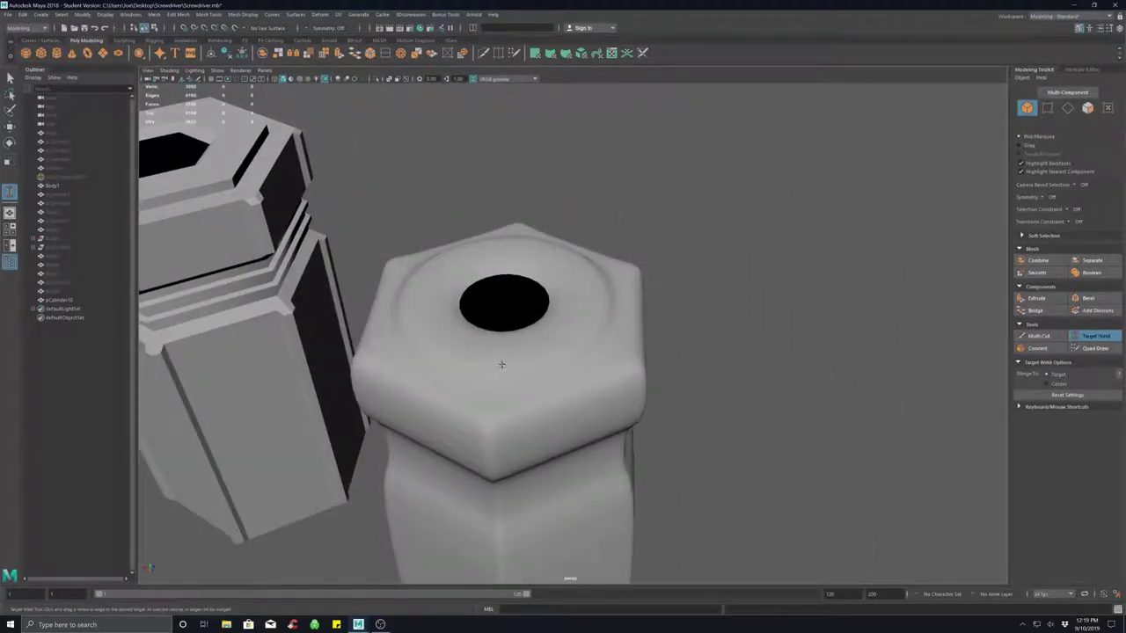
Reselect the working mesh and return it to unsmoothed display in vertex mode.
right_drag(519, 381, 573, 361)
key(q)
click(554, 358)
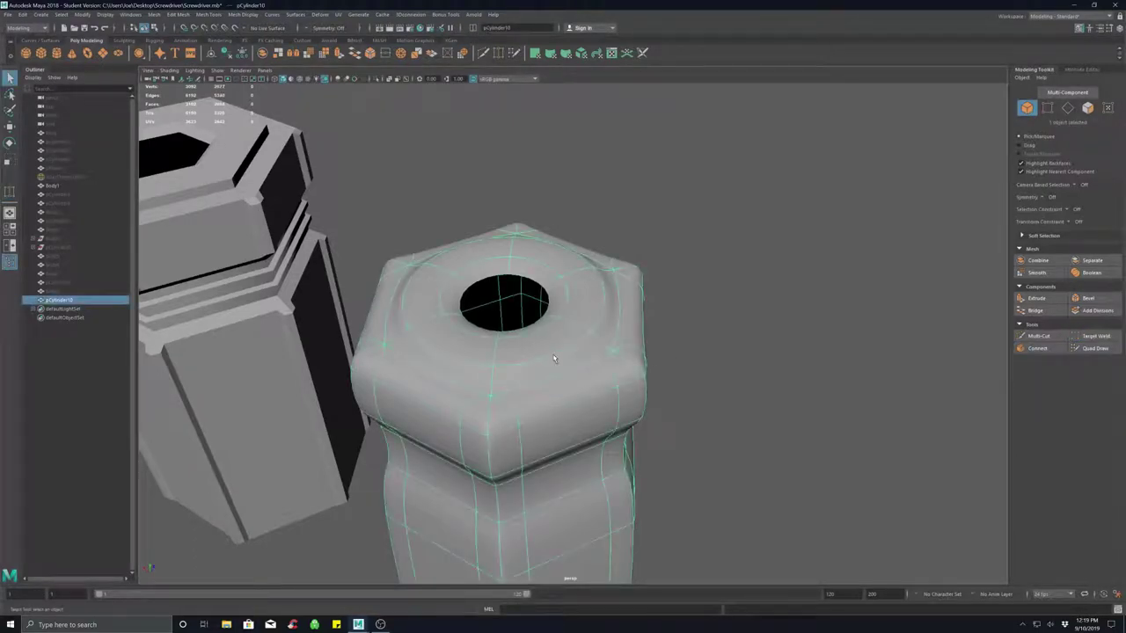
key(1)
right_drag(554, 358, 512, 356)
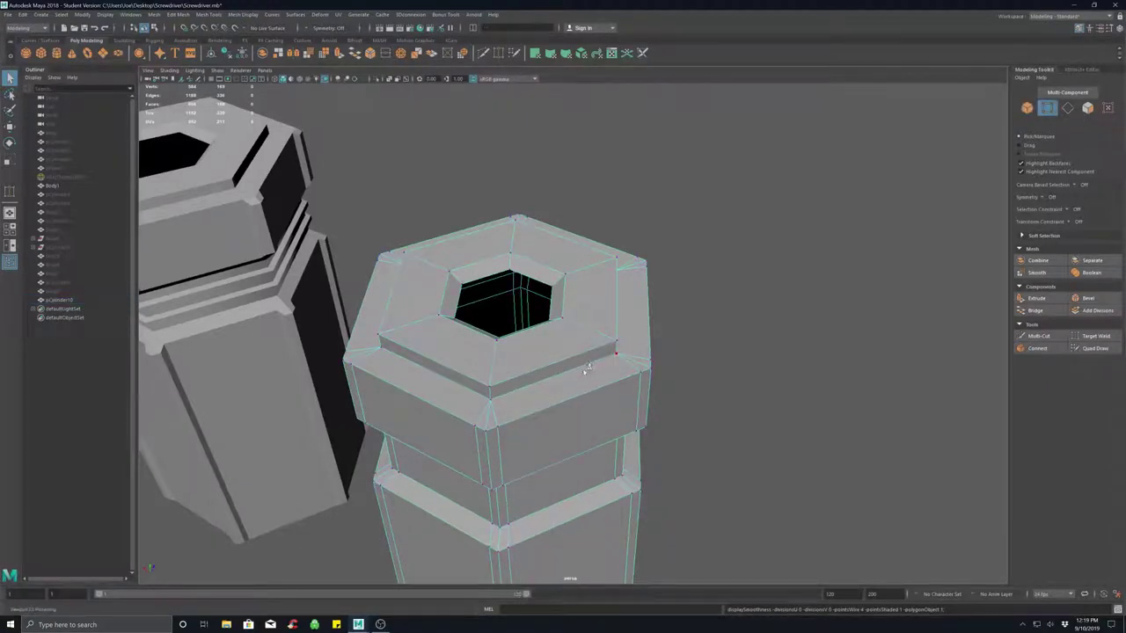
Target-weld the side support vertices into the corner vertices at the top and foot of the neck at one corner.
alt+drag(563, 413, 559, 358)
scroll(554, 350, up, 4)
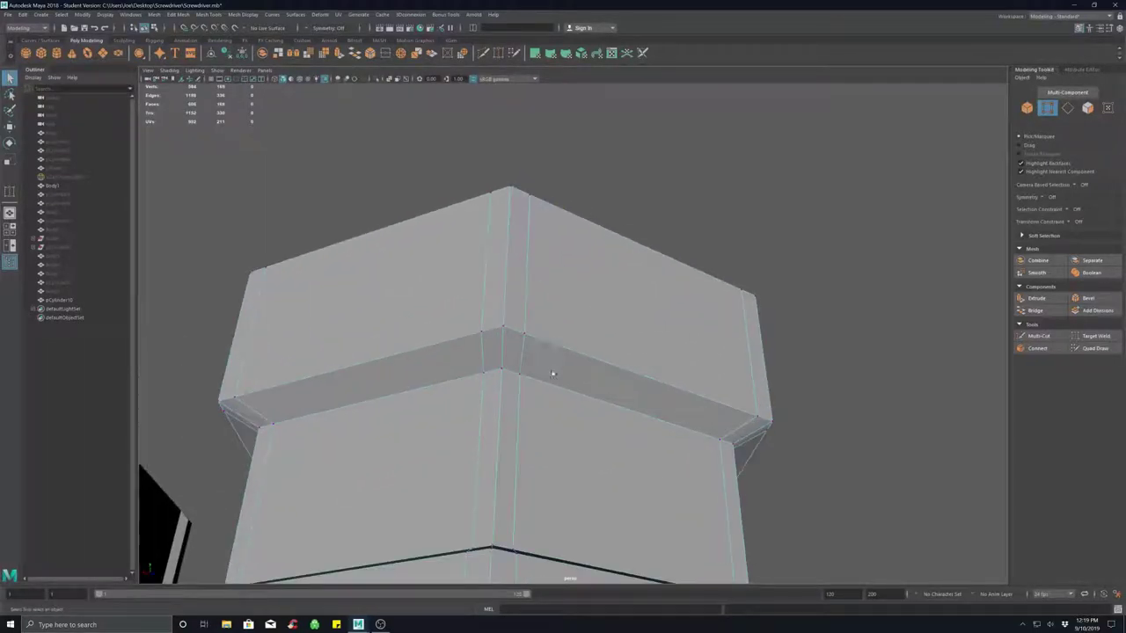
alt+middle_drag(553, 372, 568, 355)
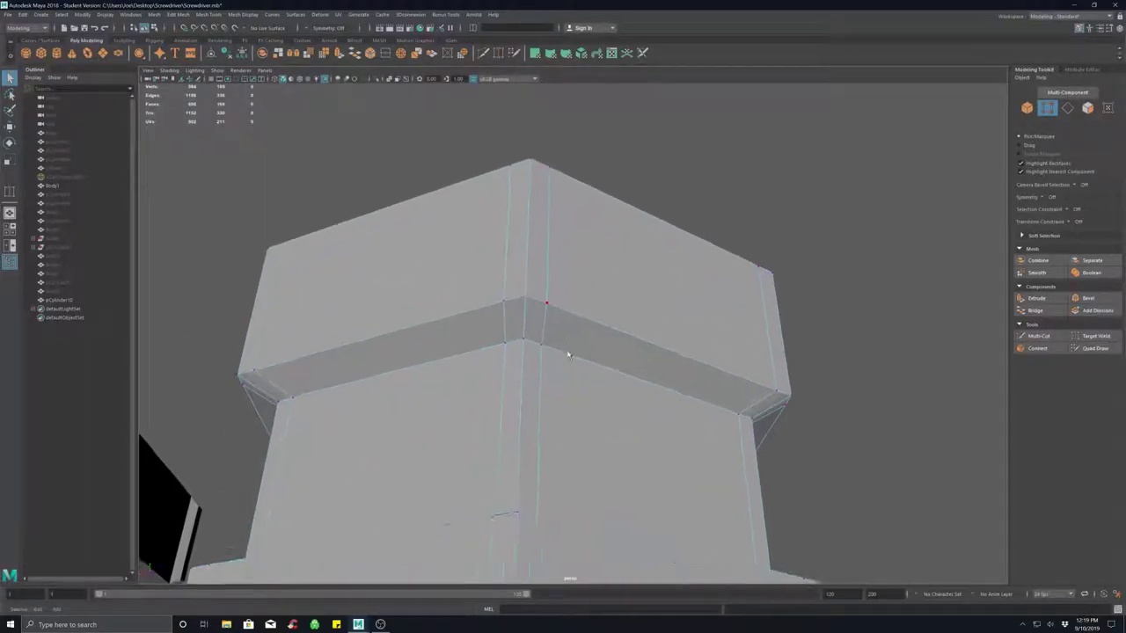
click(1095, 336)
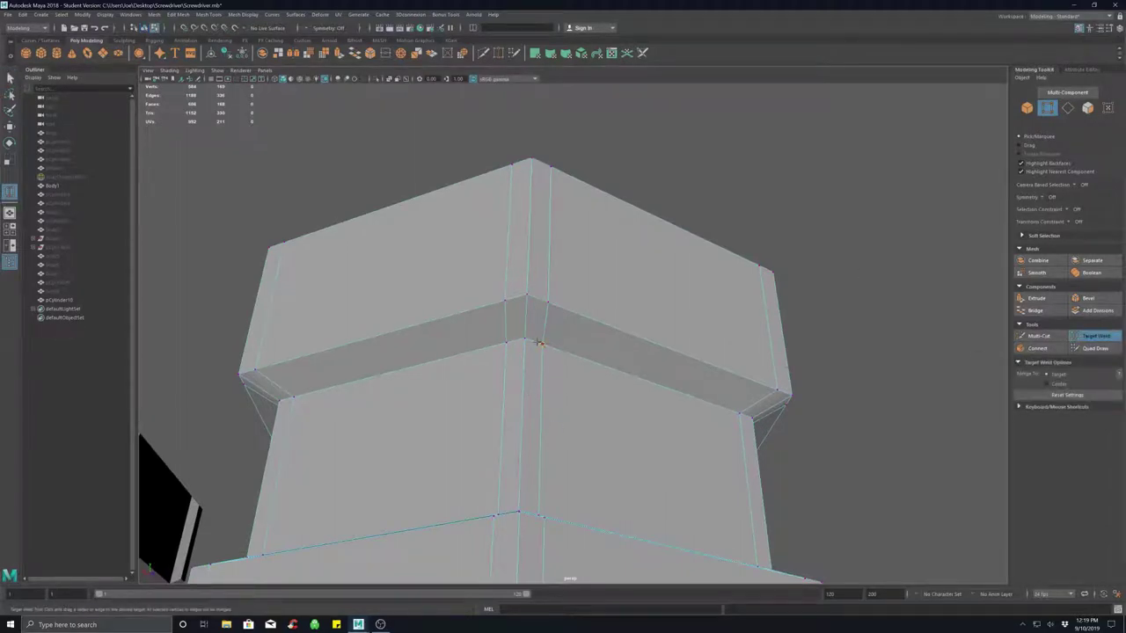
drag(539, 343, 578, 432)
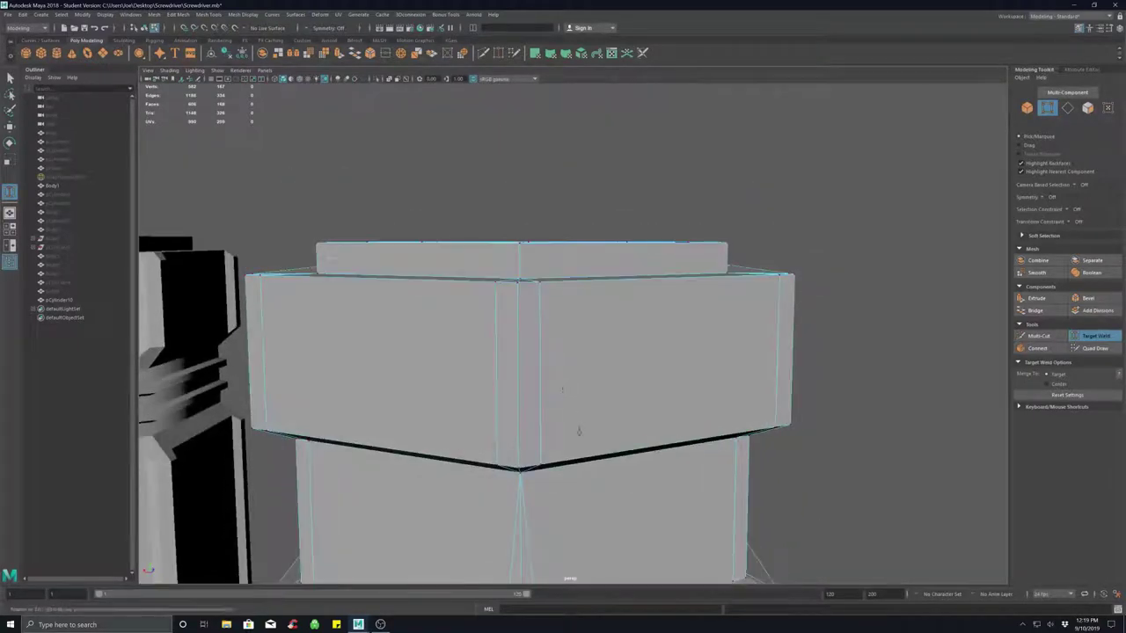
alt+middle_drag(578, 432, 589, 230)
drag(551, 440, 655, 321)
drag(635, 262, 604, 257)
Weld the side support vertices into the corner vertices at the neck's top and foot around the remaining corners.
alt+drag(553, 301, 627, 335)
scroll(608, 323, down, 5)
scroll(608, 327, down, 3)
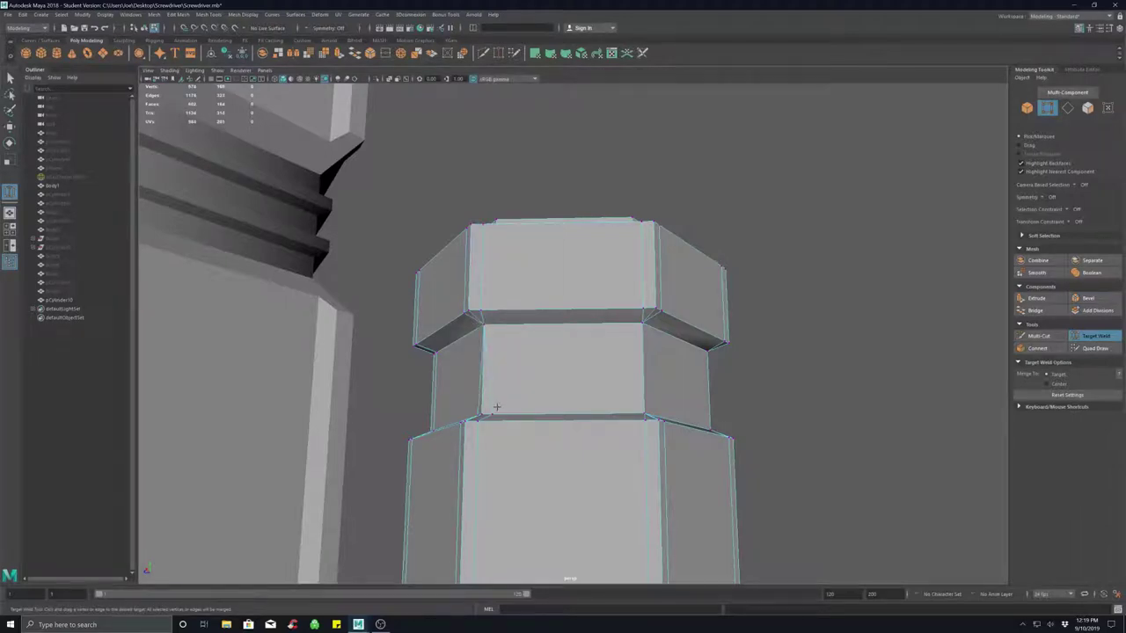
alt+drag(496, 407, 517, 472)
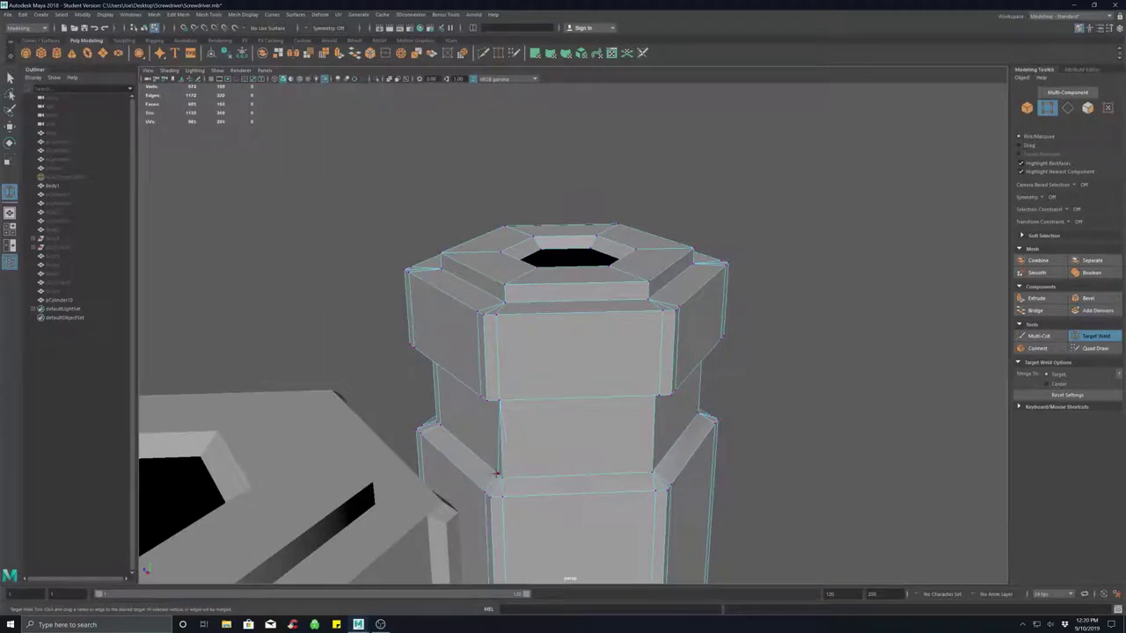
alt+drag(498, 476, 567, 380)
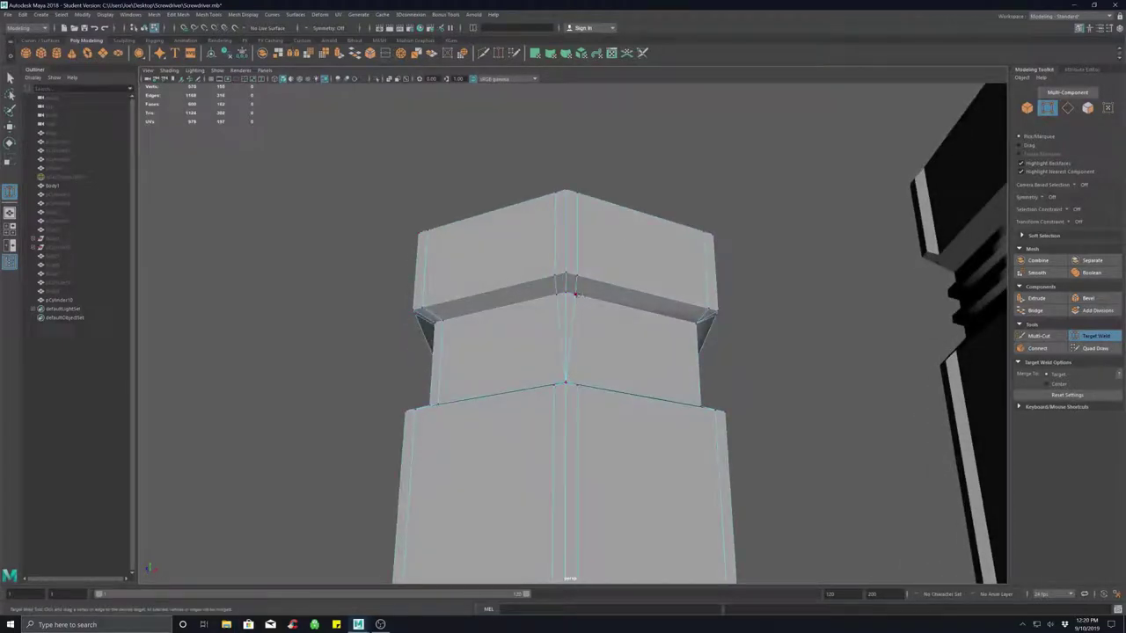
mouse_move(570, 291)
mouse_down()
mouse_move(548, 322)
mouse_move(593, 329)
mouse_move(610, 311)
mouse_move(589, 309)
mouse_move(616, 492)
mouse_move(581, 493)
mouse_move(613, 494)
mouse_move(649, 443)
mouse_up()
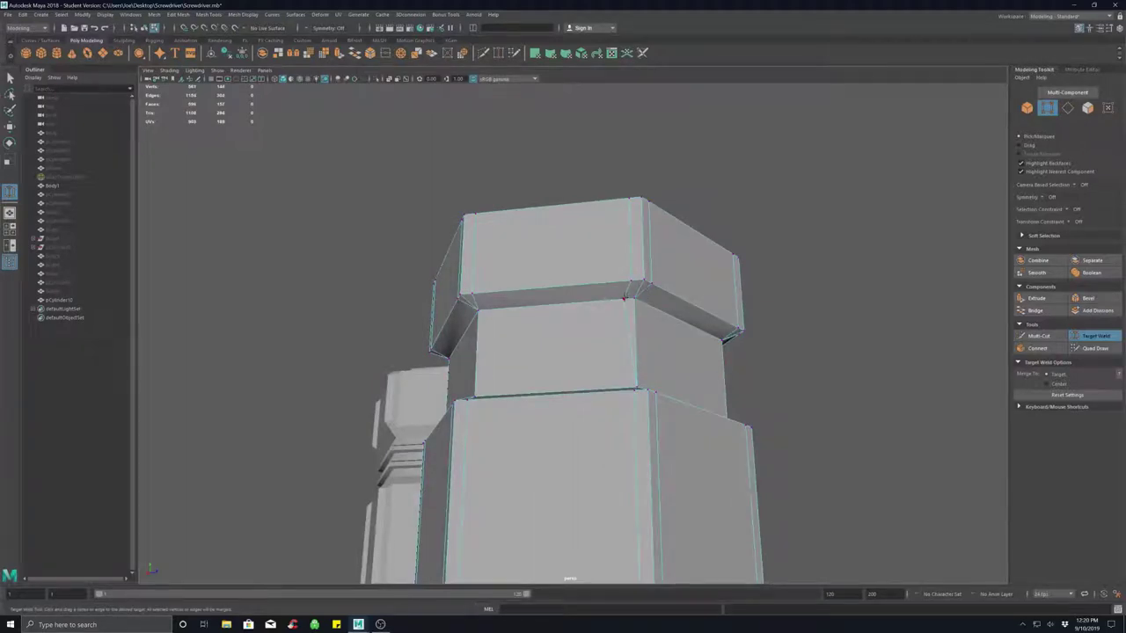
alt+drag(601, 315, 564, 339)
Preview the mesh smoothed, examine the rounded neck between head and body, and restore the unsmoothed display.
scroll(618, 370, down, 5)
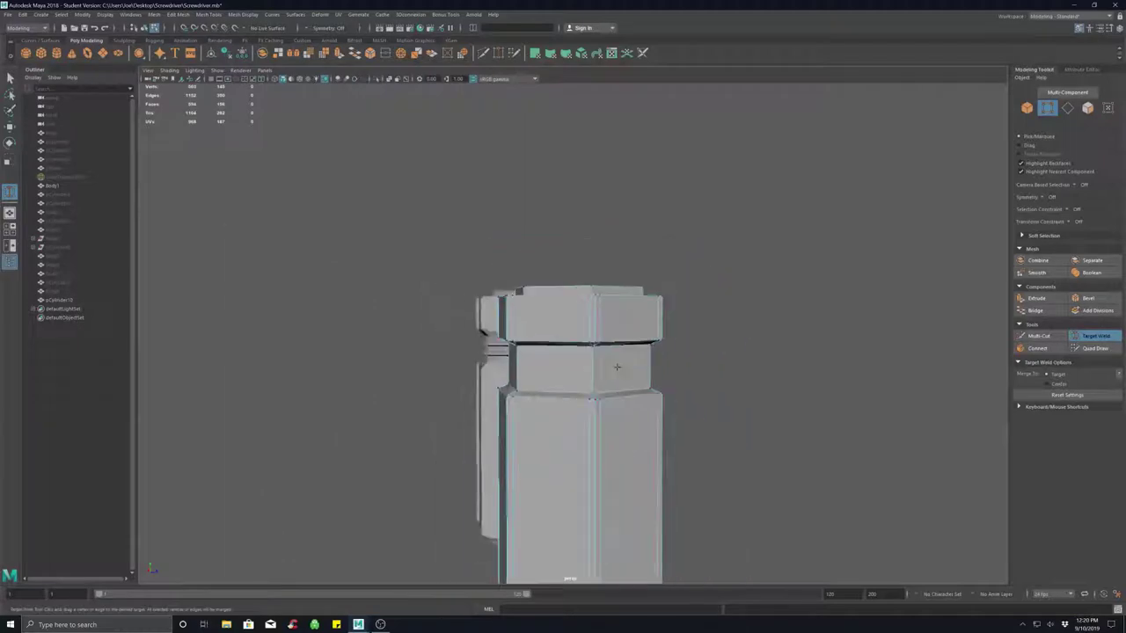
alt+drag(618, 369, 619, 392)
key(3)
alt+right_drag(563, 387, 617, 392)
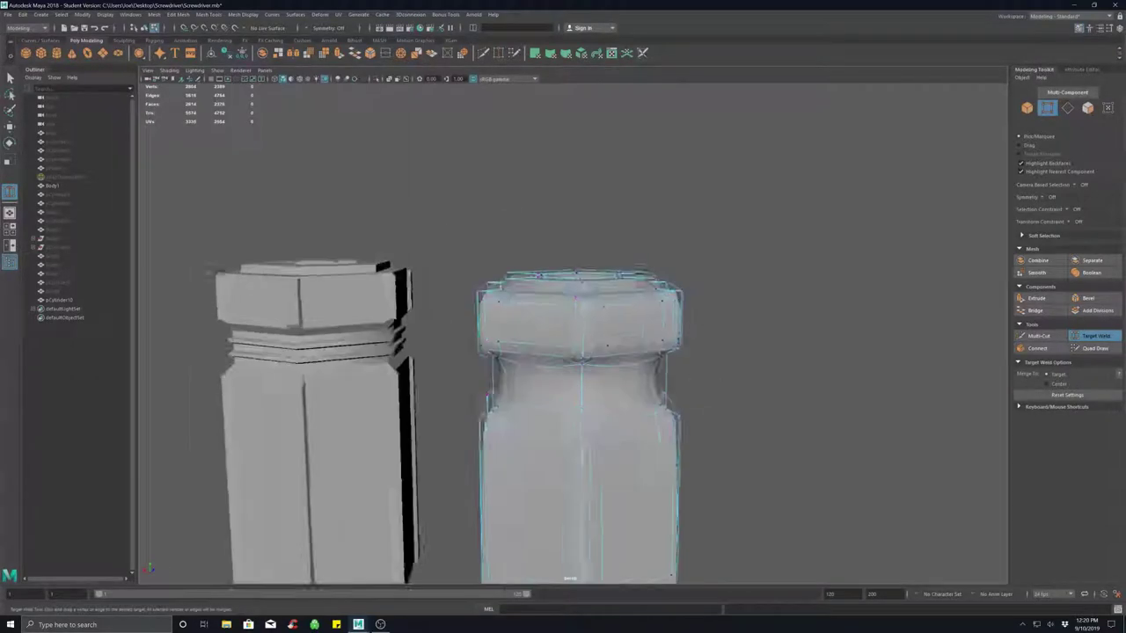
alt+drag(591, 388, 607, 391)
alt+middle_drag(607, 391, 538, 313)
mouse_move(536, 312)
alt+mouse_down()
mouse_move(525, 290)
mouse_move(556, 323)
alt+mouse_up()
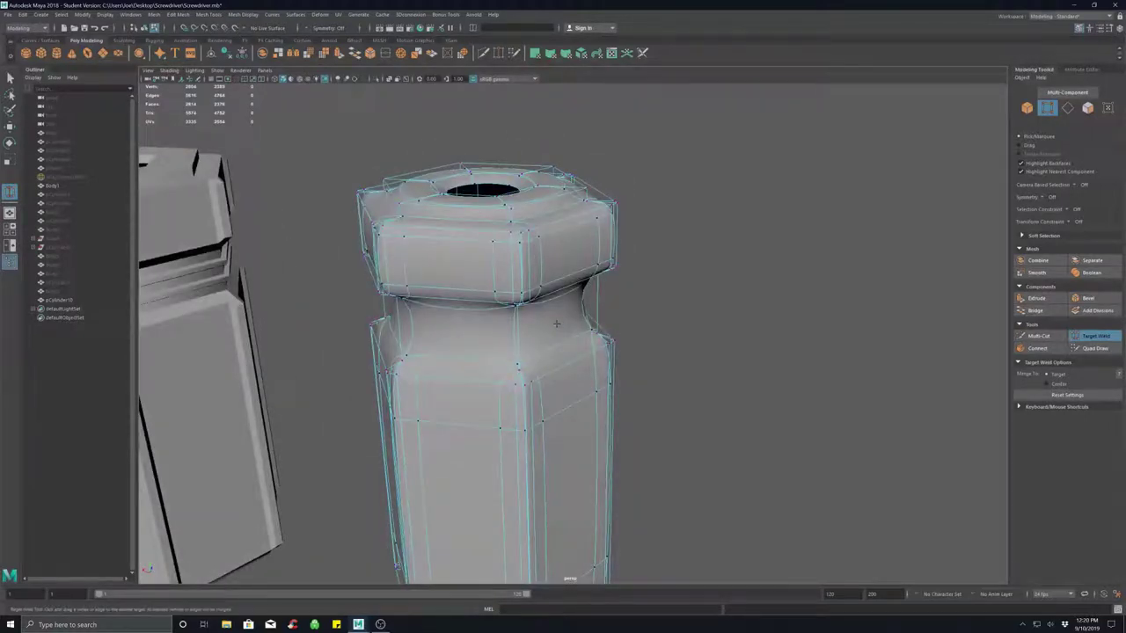
key(1)
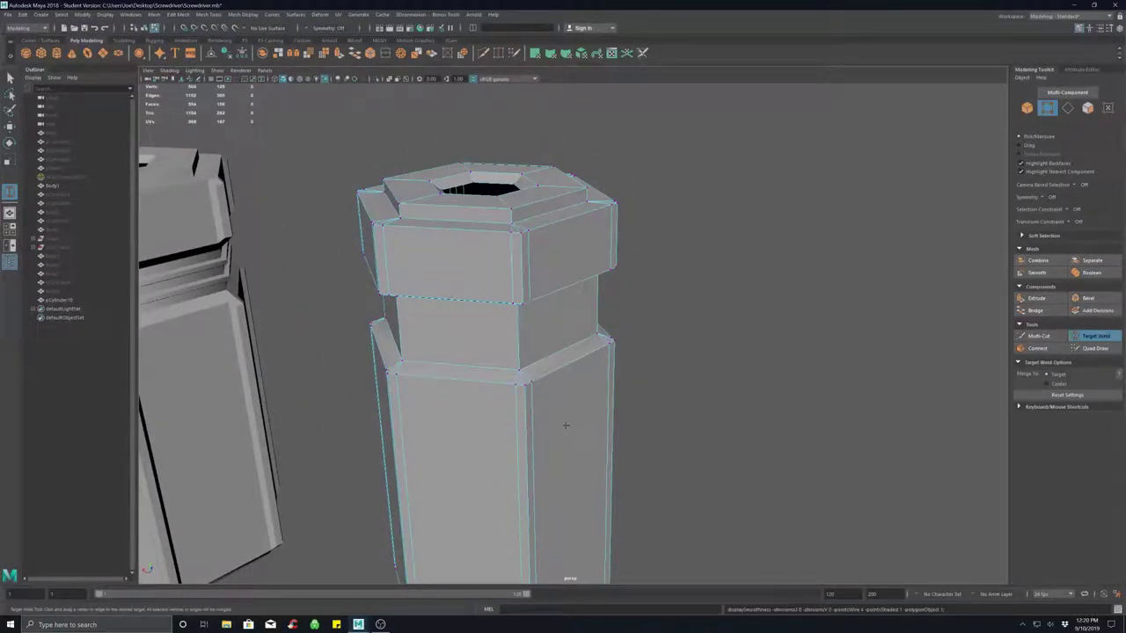
Weld the side support vertices on the base's bevelled underside into the corner vertices at one corner, keeping the outer edge's supports.
alt+drag(565, 426, 503, 508)
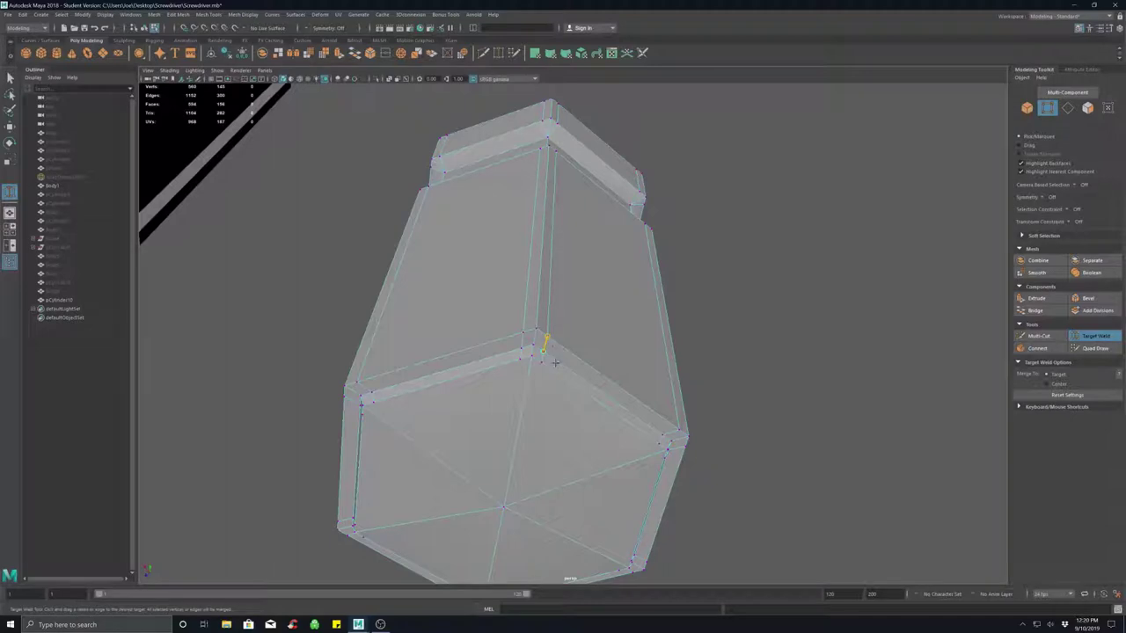
drag(550, 354, 527, 336)
key(ctrl+z)
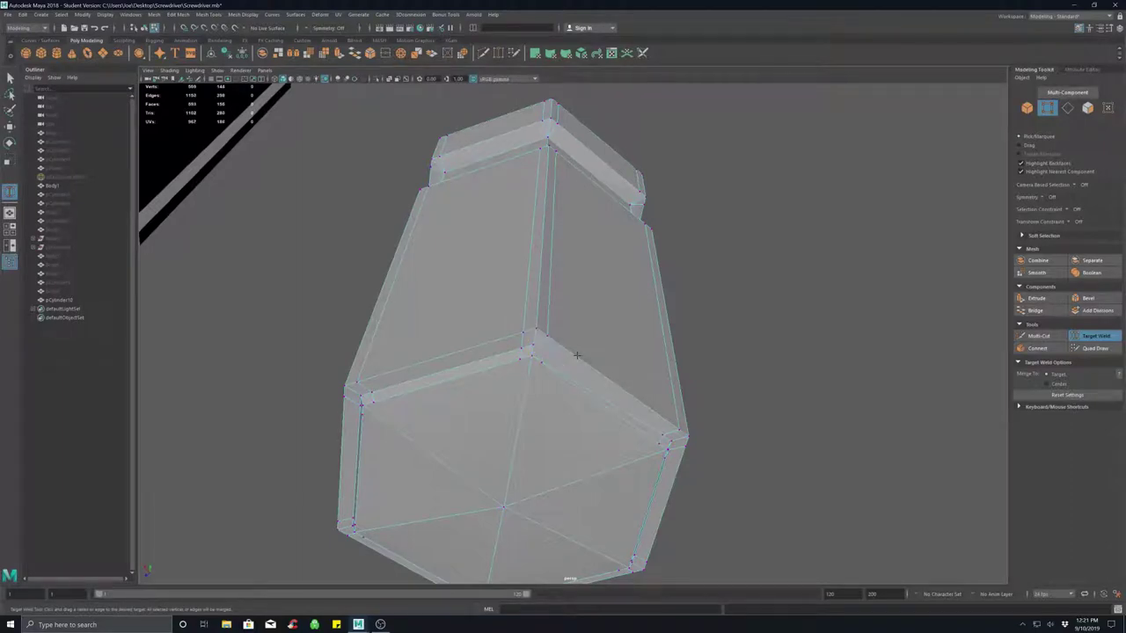
scroll(577, 354, up, 5)
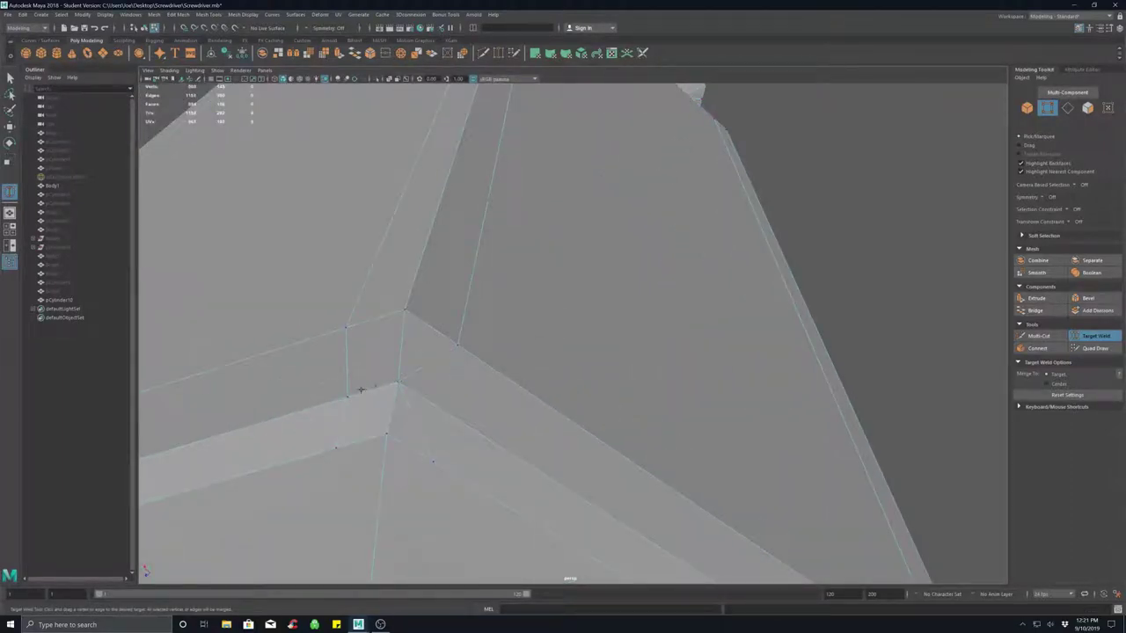
drag(405, 380, 400, 382)
scroll(508, 448, down, 5)
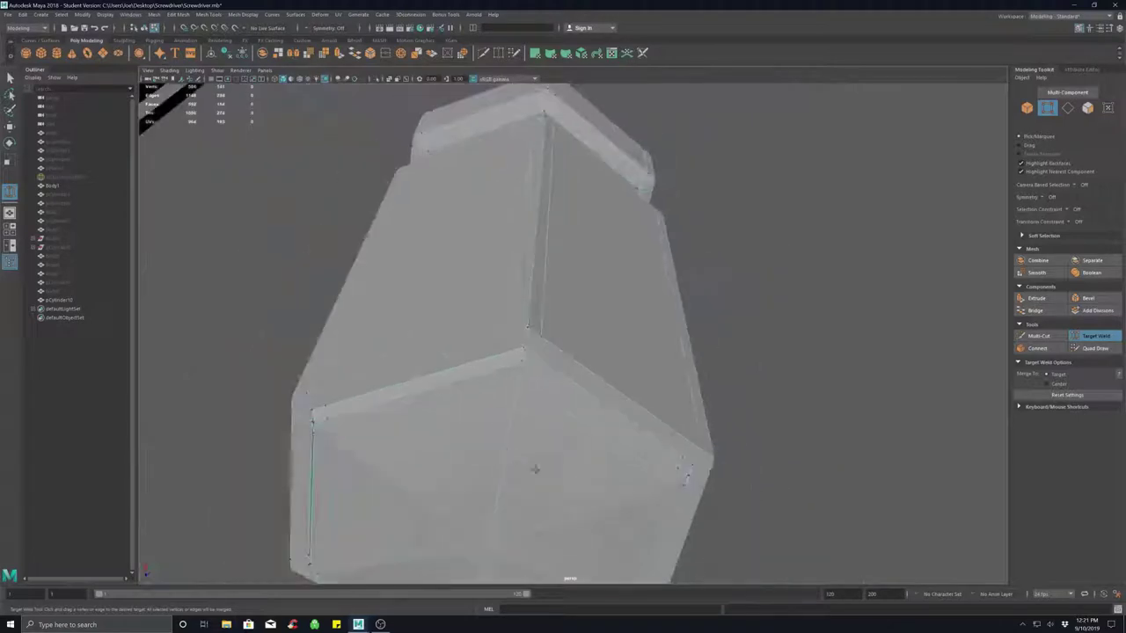
Weld the side support vertices into the corner vertices at the next two corners of the base's bevelled underside.
alt+drag(570, 458, 519, 466)
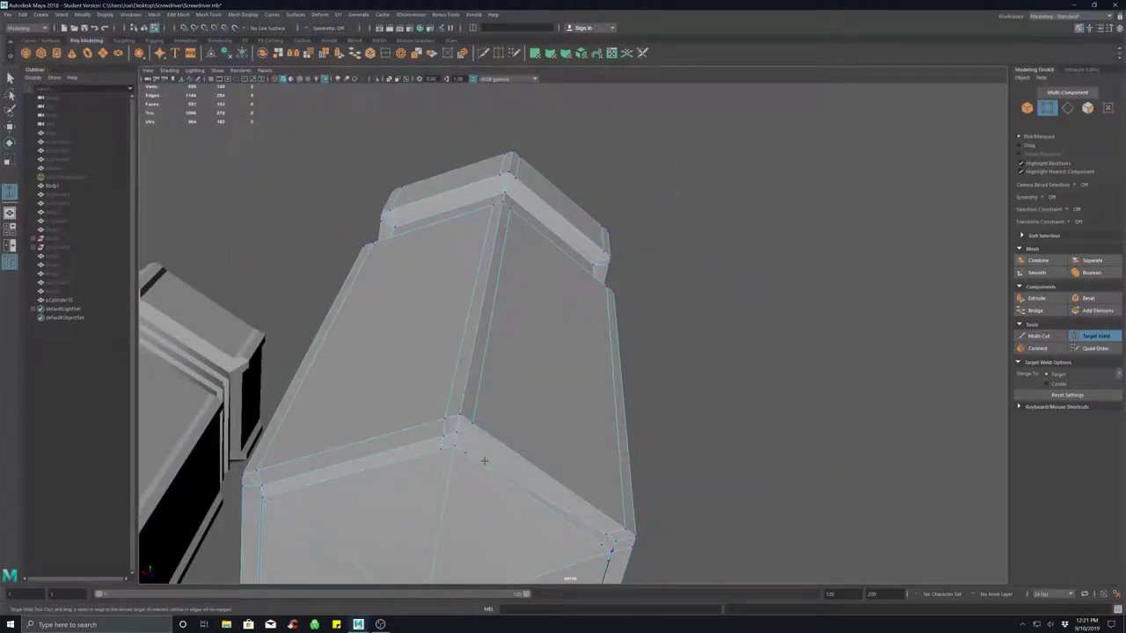
scroll(468, 443, up, 2)
scroll(441, 477, up, 3)
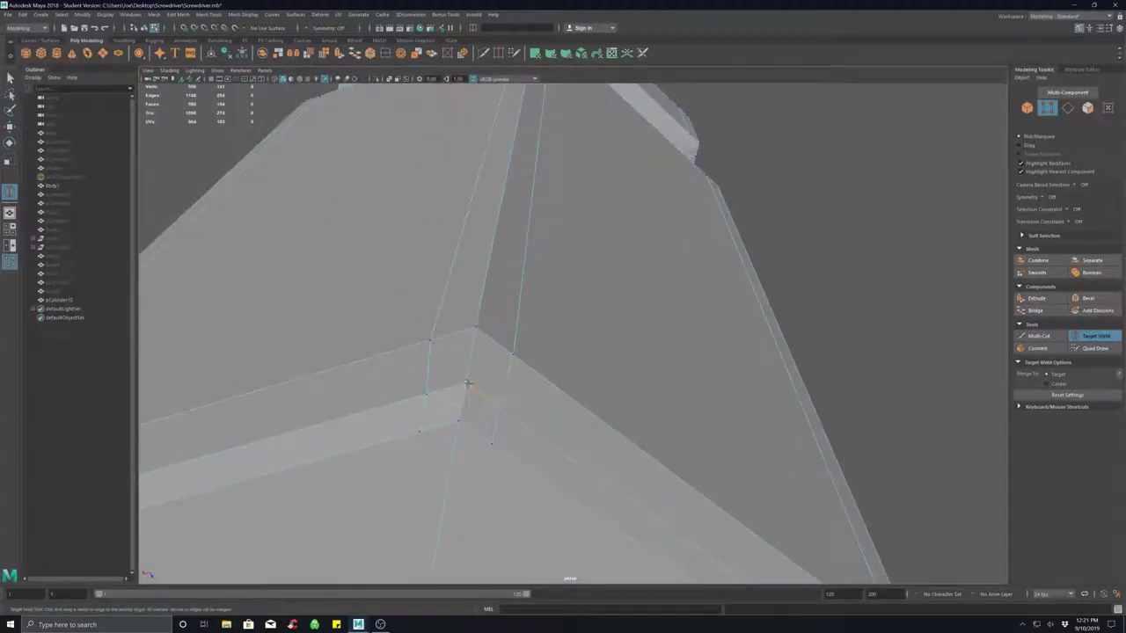
drag(425, 393, 469, 380)
scroll(497, 445, down, 5)
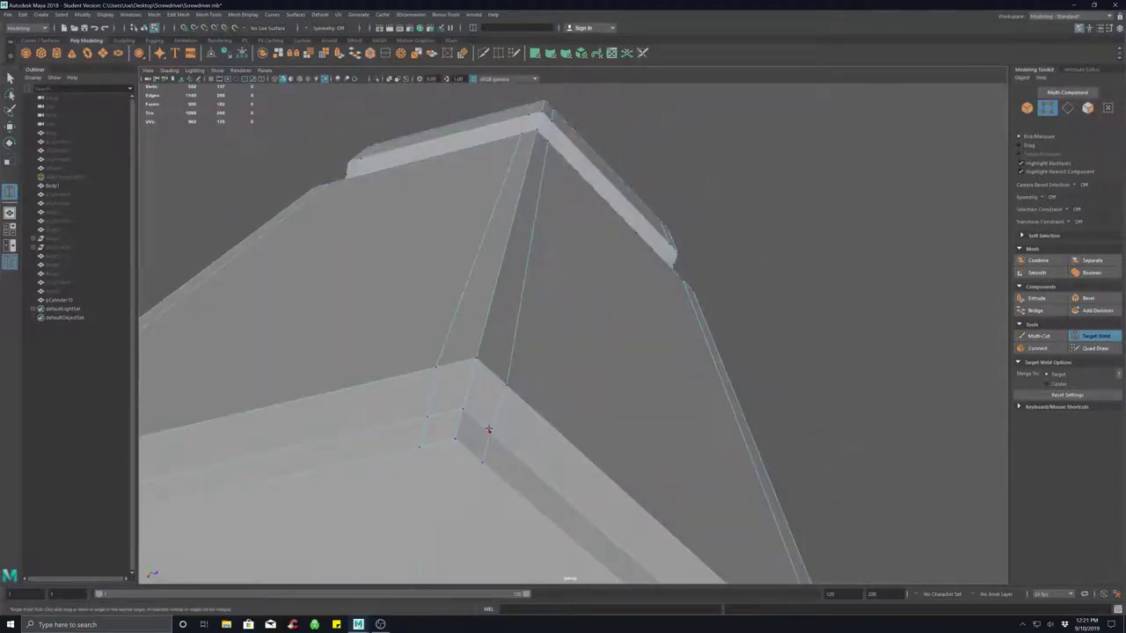
drag(463, 406, 462, 408)
alt+drag(553, 447, 475, 447)
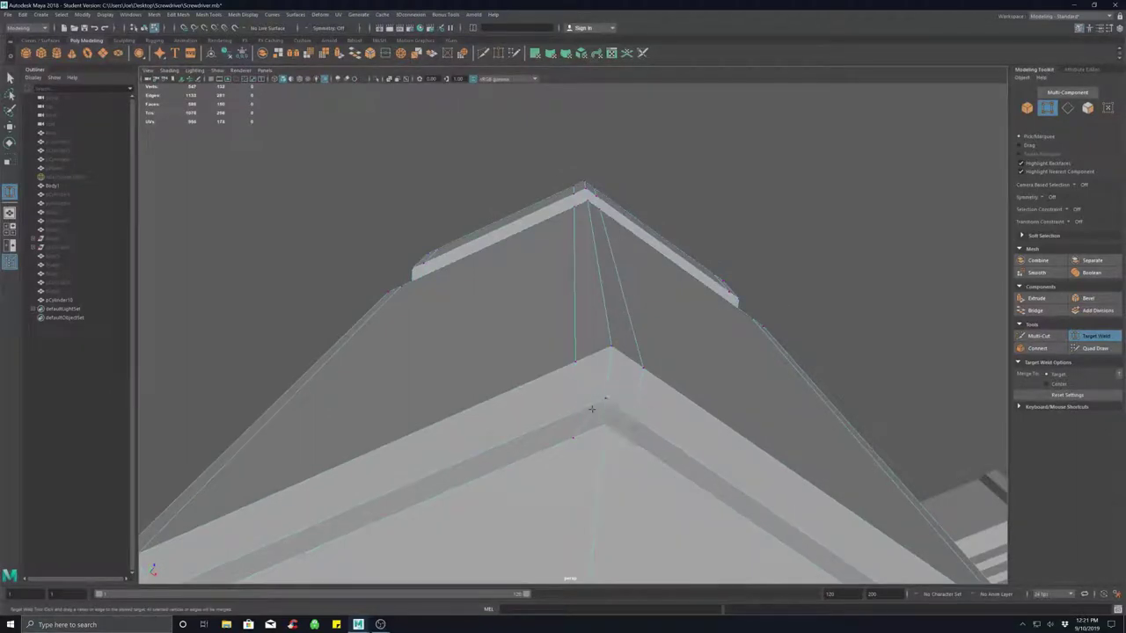
Weld the side support vertices into the corner vertices at the remaining corners of the base's bevelled underside and leave Target Weld.
mouse_move(603, 426)
mouse_down()
mouse_move(632, 434)
mouse_move(608, 444)
mouse_up()
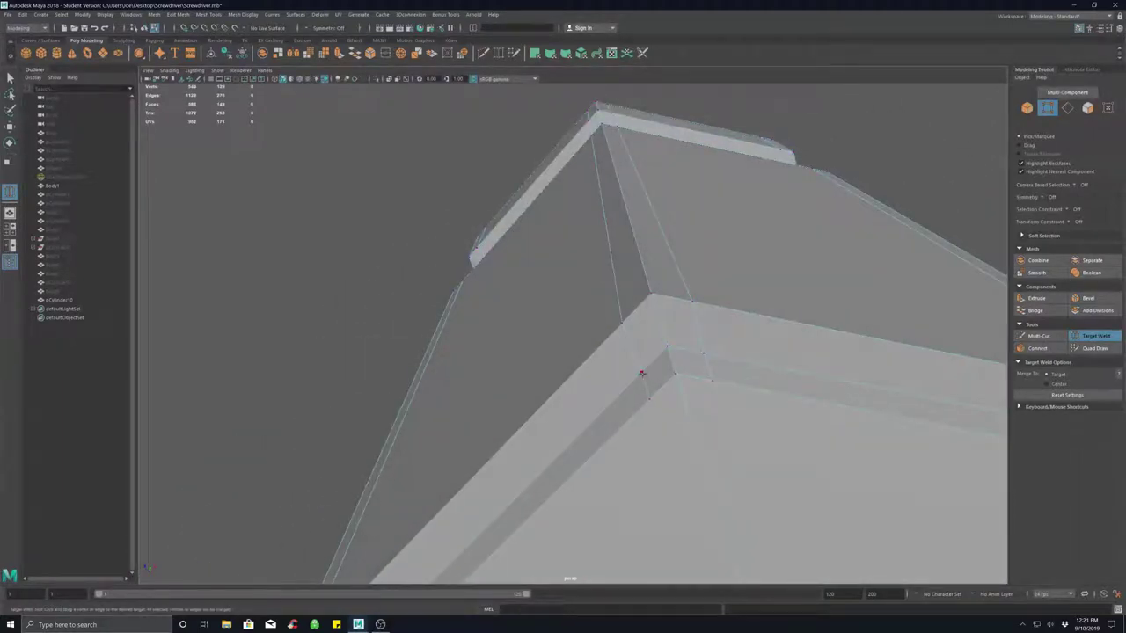
drag(642, 374, 667, 348)
mouse_move(657, 392)
mouse_down()
mouse_move(649, 400)
mouse_move(685, 371)
mouse_move(661, 390)
mouse_move(791, 387)
mouse_move(669, 388)
mouse_up()
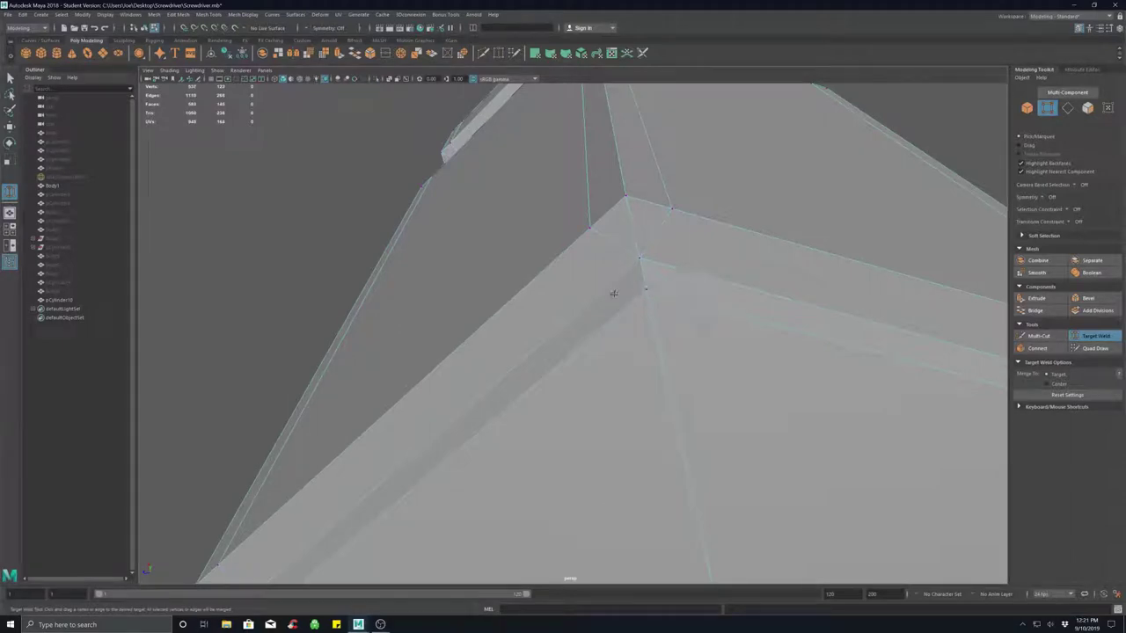
alt+drag(788, 352, 742, 352)
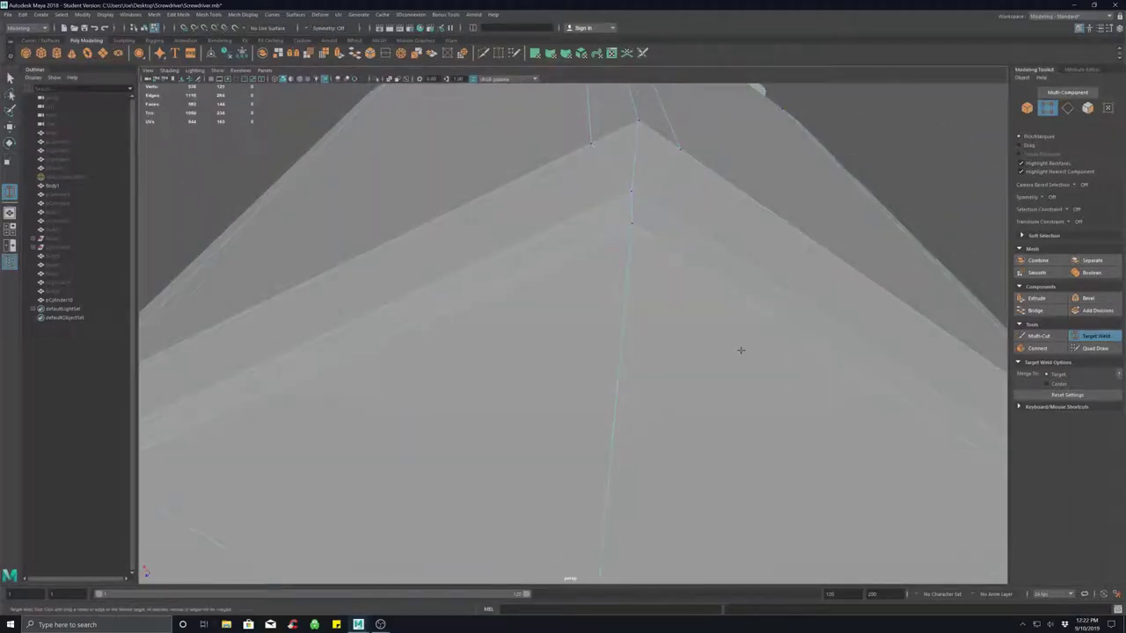
scroll(741, 352, down, 7)
scroll(707, 337, down, 4)
alt+drag(648, 331, 591, 380)
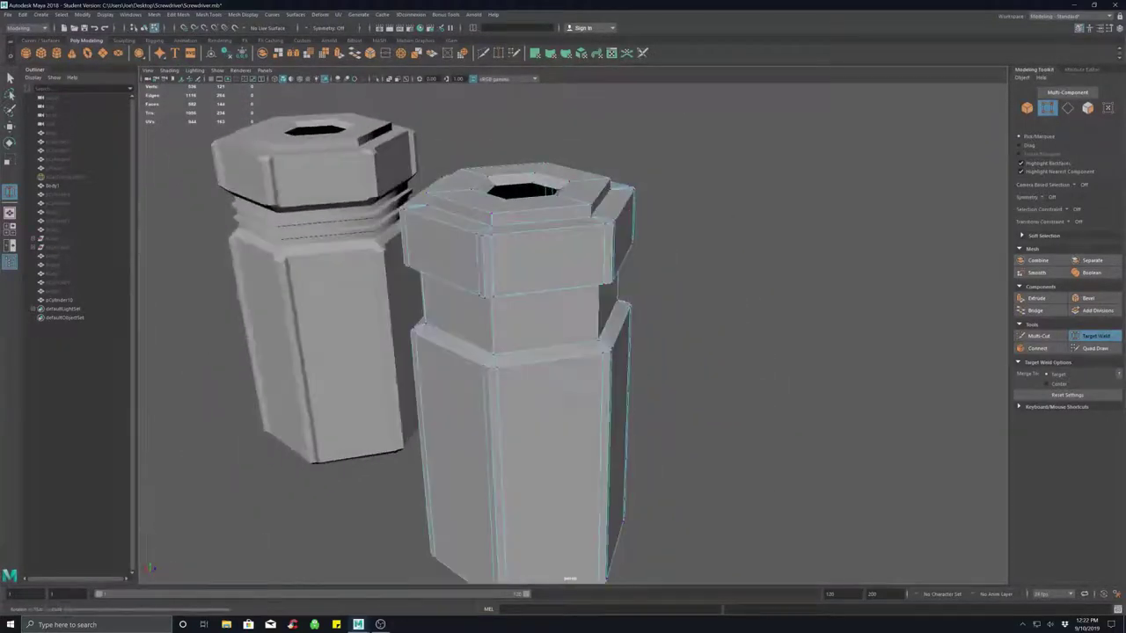
right_drag(562, 371, 605, 358)
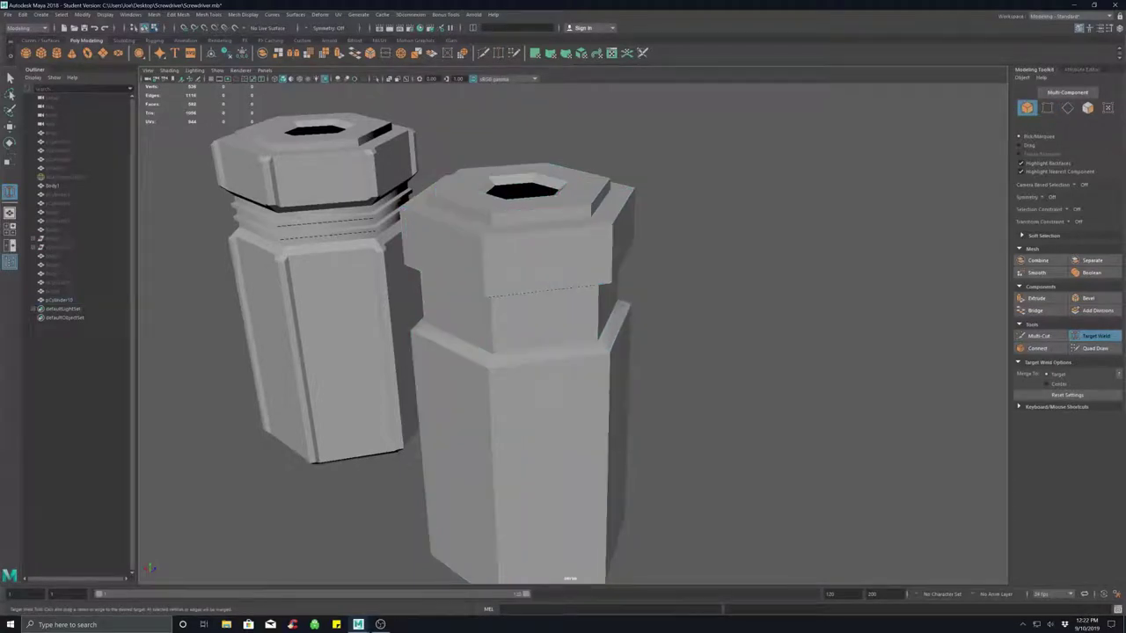
click(1095, 336)
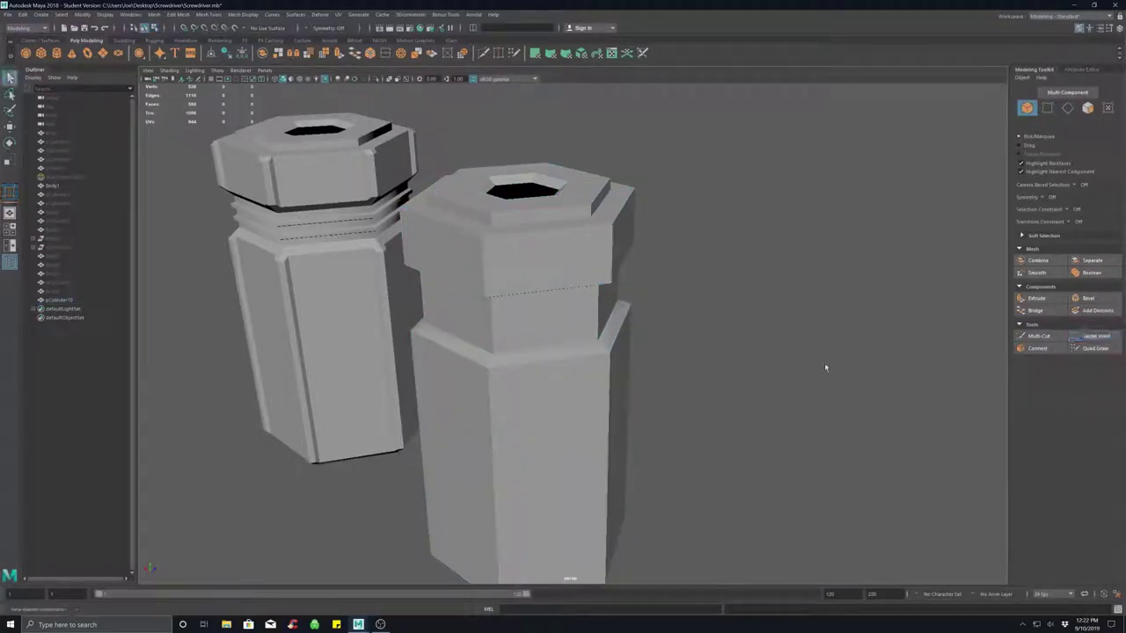
Preview the welded hexagonal part smoothed and examine its rounded neck and base.
click(553, 368)
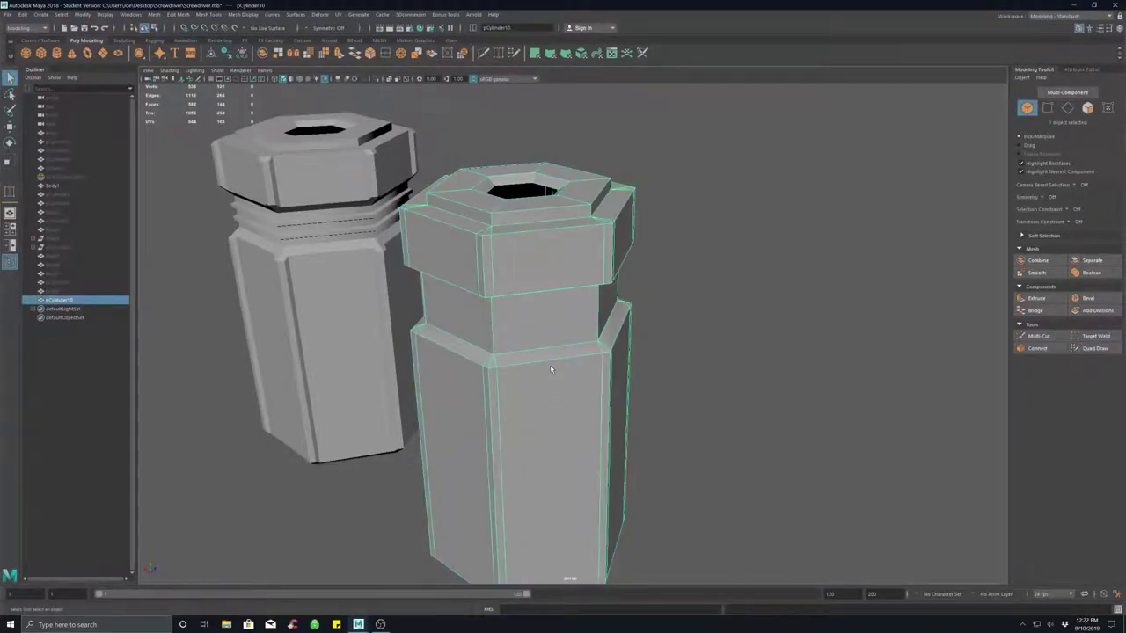
key(3)
right_drag(674, 365, 705, 355)
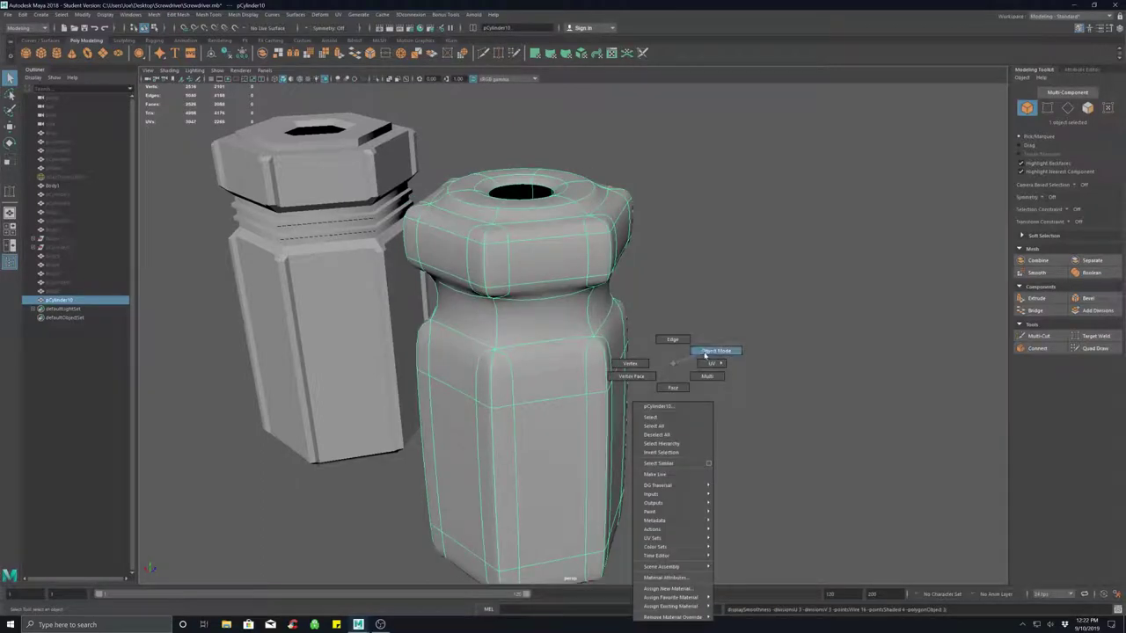
click(719, 389)
alt+drag(718, 391, 660, 375)
alt+drag(492, 358, 498, 357)
alt+middle_drag(498, 357, 704, 350)
Compare the finished neighbouring body with the welded part, both smoothed, and restore the welded part's unsmoothed display.
click(555, 261)
alt+drag(484, 300, 491, 352)
key(3)
right_drag(324, 344, 359, 329)
click(355, 364)
alt+drag(425, 403, 447, 397)
scroll(605, 413, down, 4)
alt+drag(616, 445, 623, 458)
alt+middle_drag(628, 437, 486, 379)
alt+drag(459, 381, 456, 395)
scroll(596, 369, up, 3)
scroll(595, 368, up, 1)
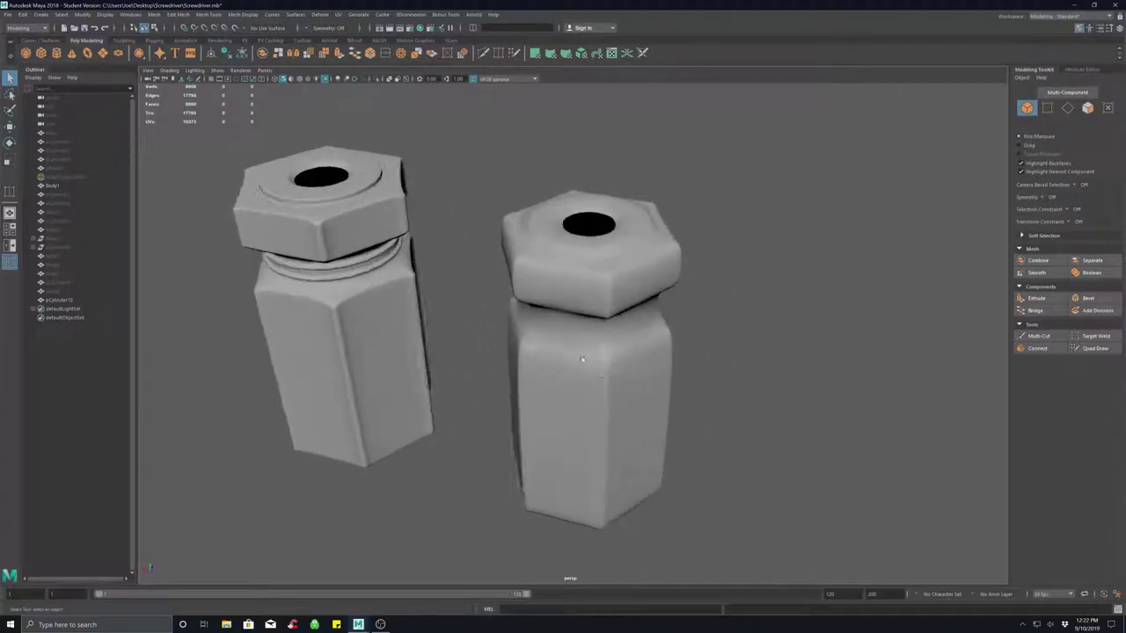
click(568, 361)
key(1)
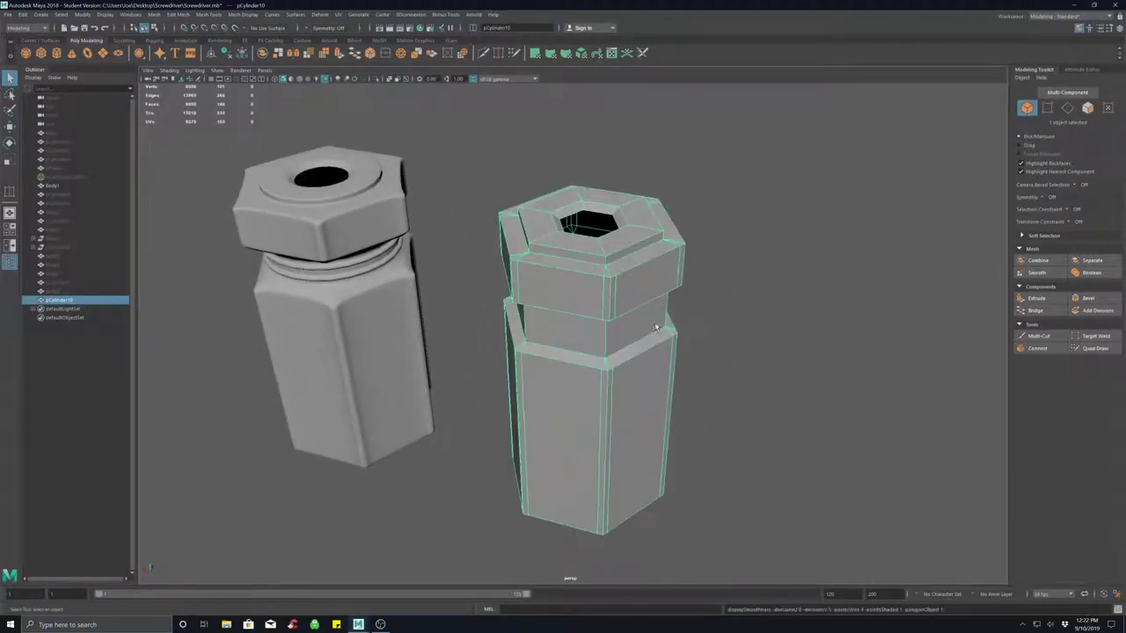
Select the six vertical corner edges around the neck between the head and the body.
alt+drag(700, 353, 661, 352)
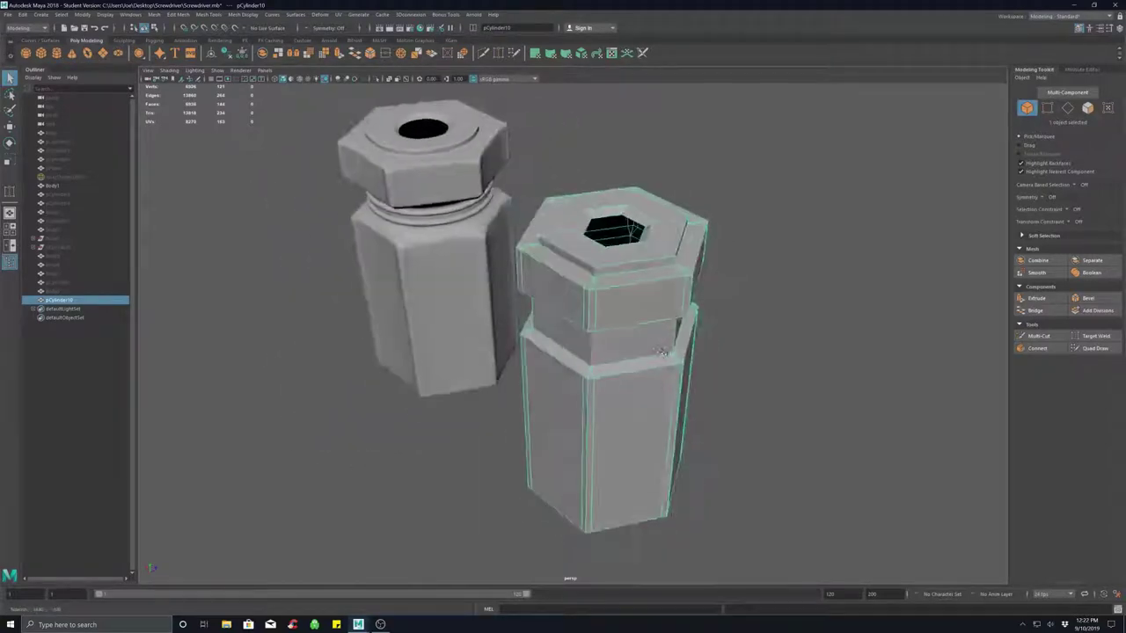
scroll(620, 322, up, 5)
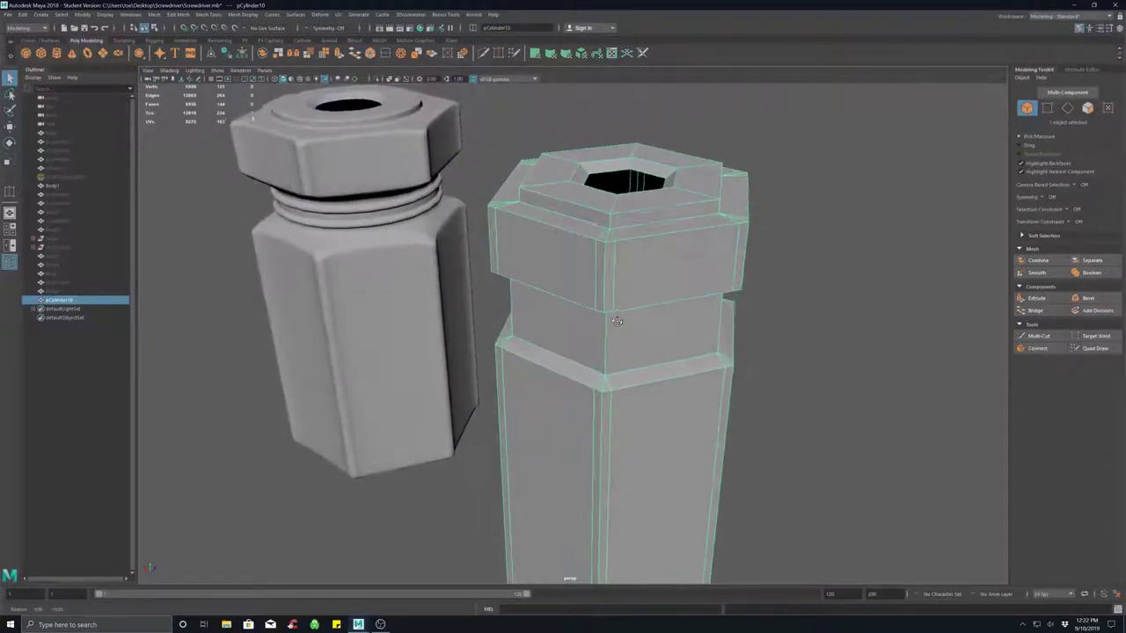
alt+drag(639, 317, 625, 292)
right_drag(616, 320, 607, 324)
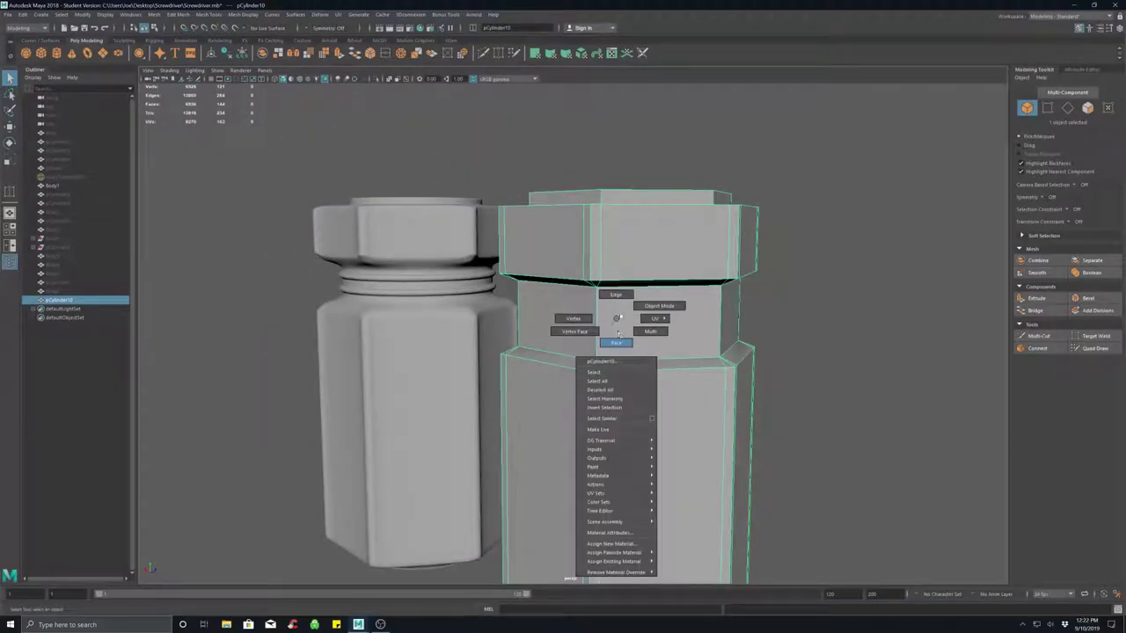
click(616, 295)
click(595, 322)
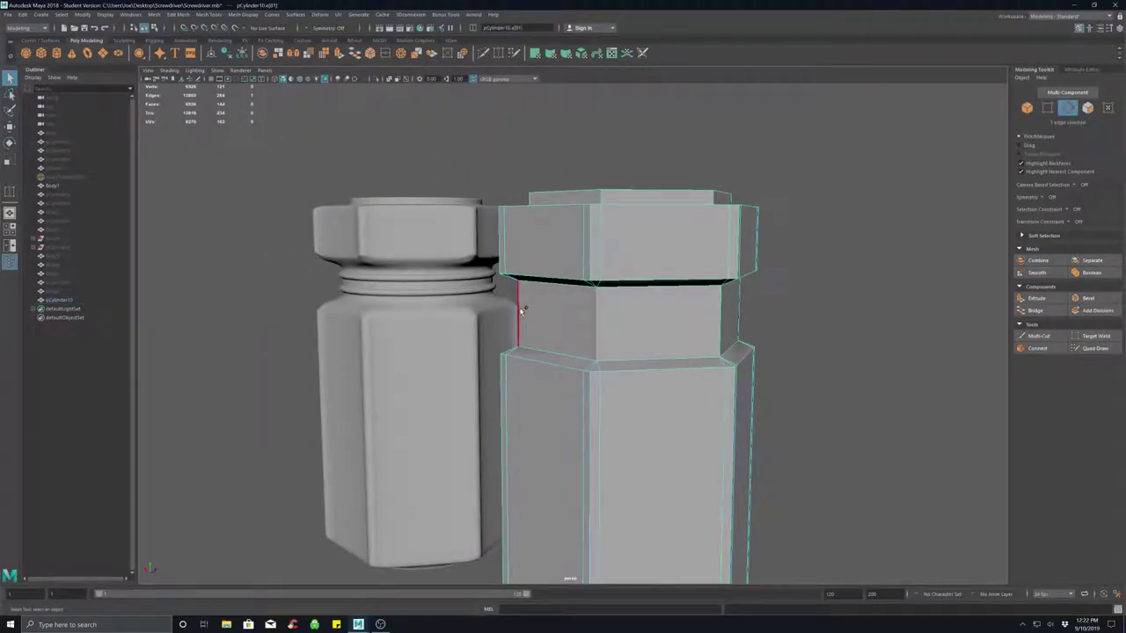
shift+double_click(520, 311)
alt+drag(557, 324, 516, 331)
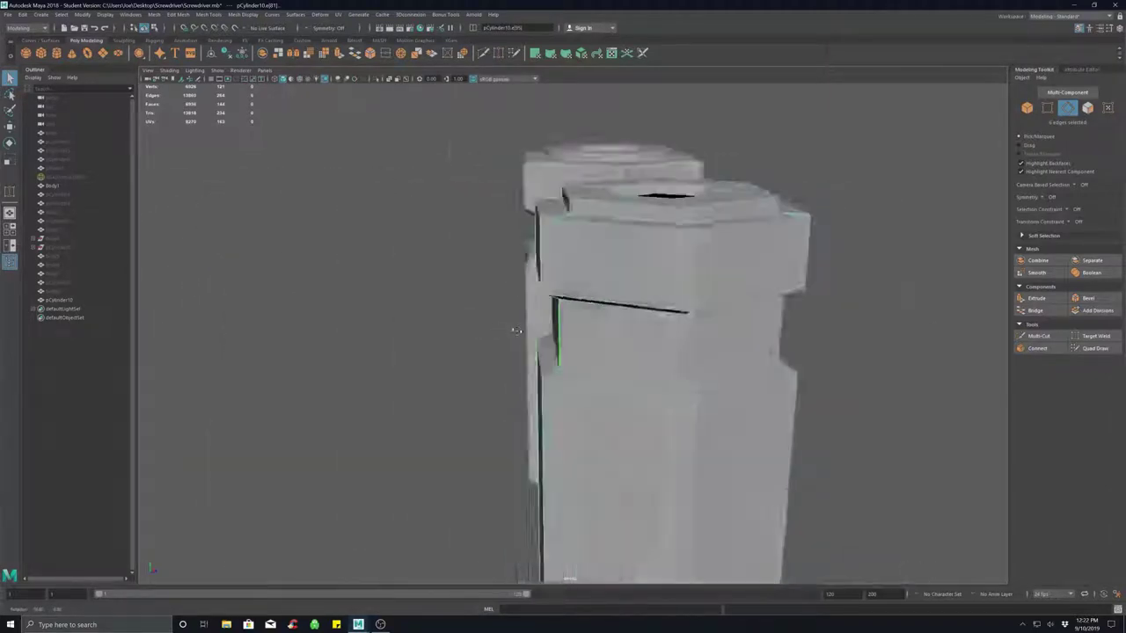
scroll(516, 331, down, 4)
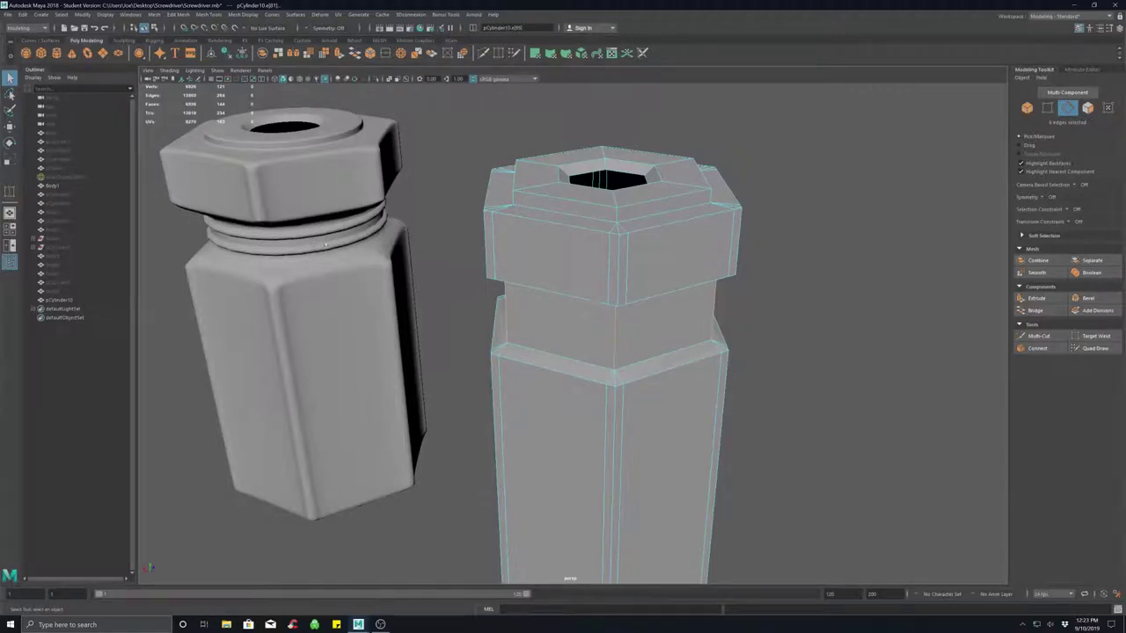
alt+drag(554, 370, 771, 345)
alt+middle_drag(771, 345, 689, 327)
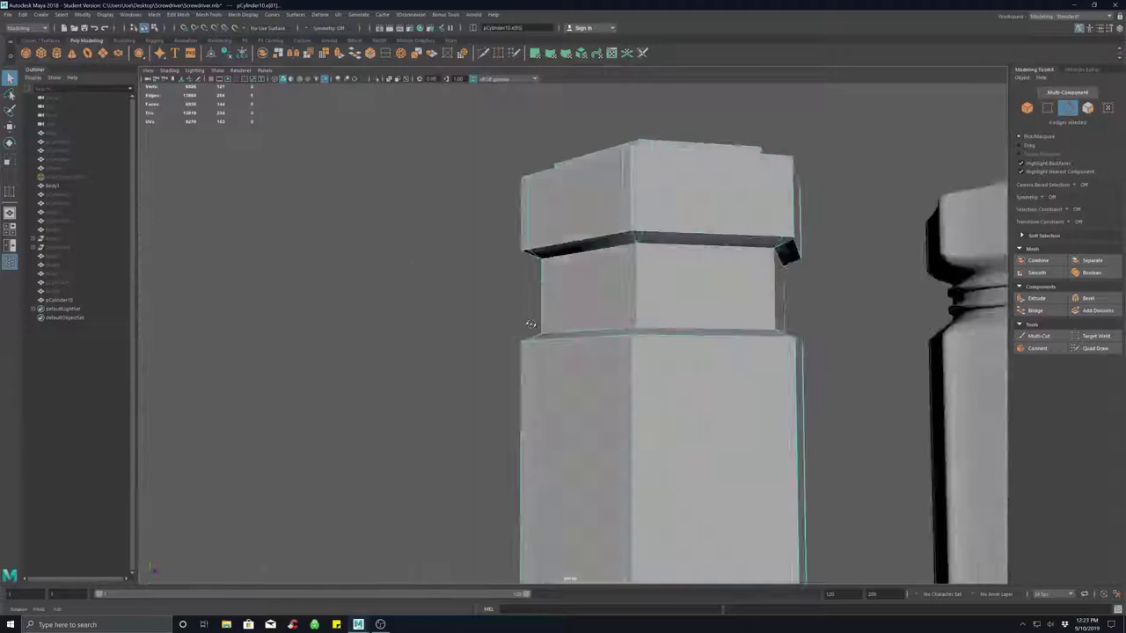
alt+drag(530, 324, 684, 343)
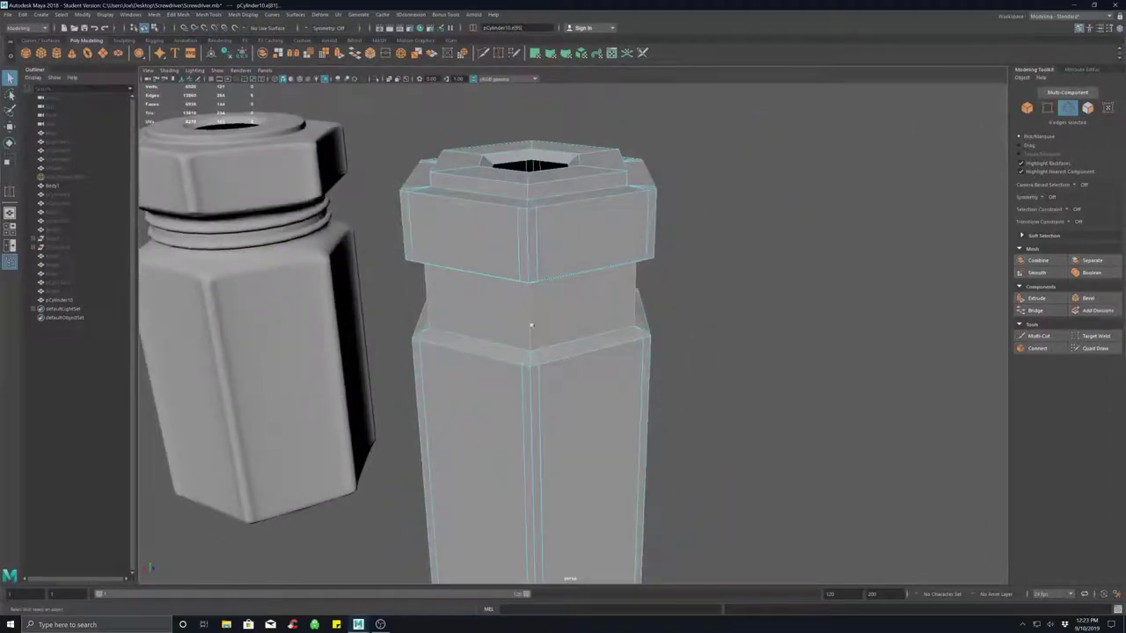
Connect the selected neck edges with 4 evenly spaced edge loops, using a pinch of 0.
click(1038, 349)
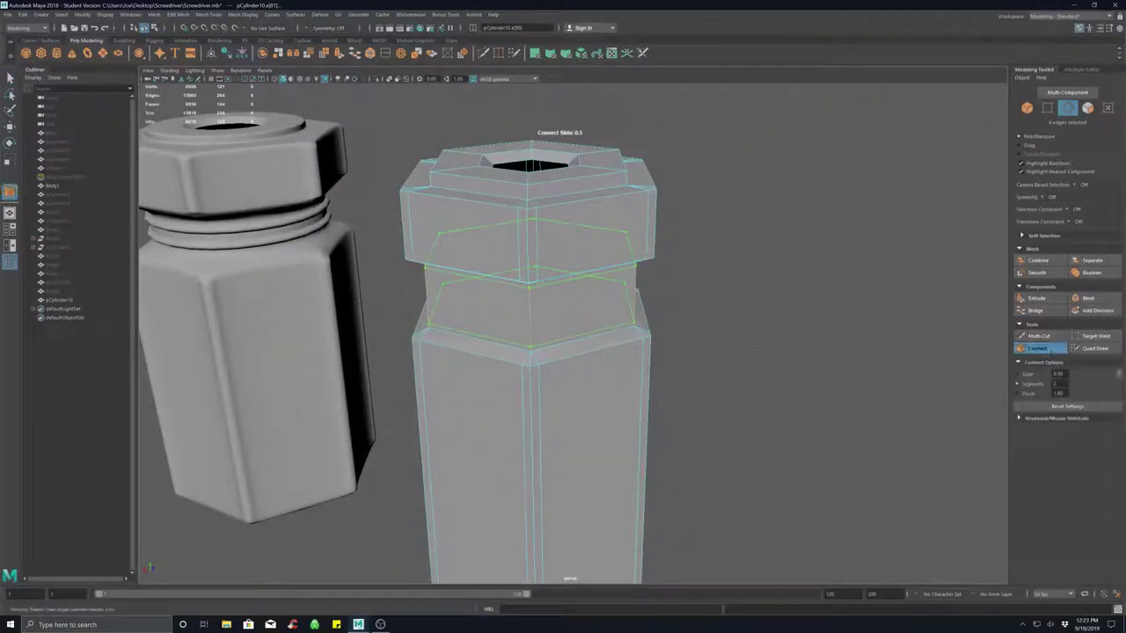
drag(1061, 384, 1009, 380)
key(Tab)
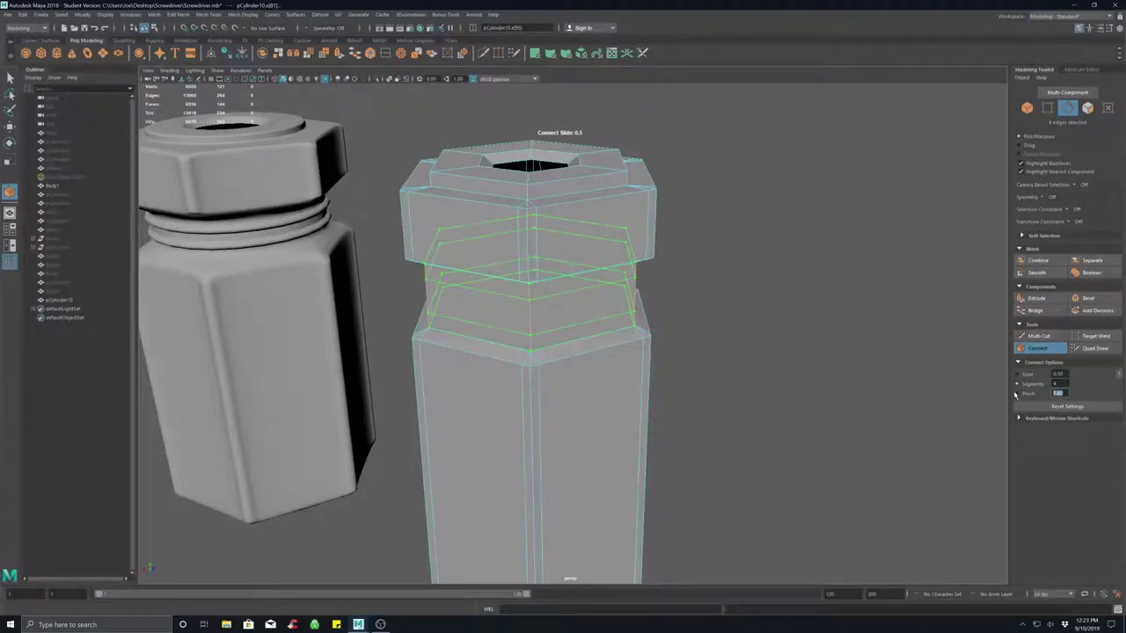
text(0)
key(Return)
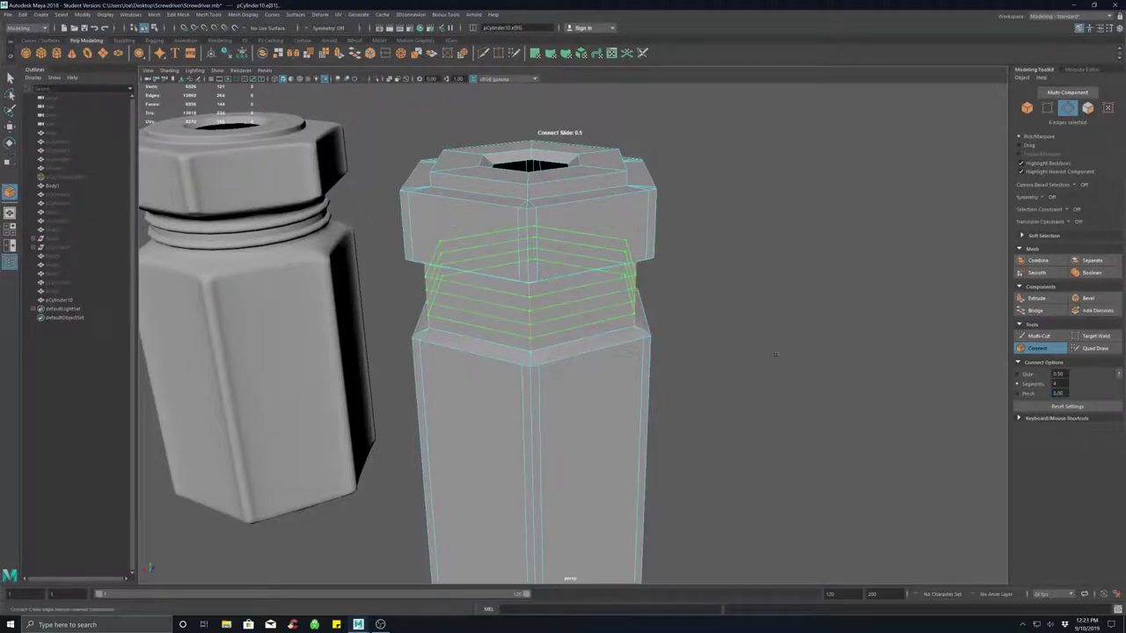
alt+drag(741, 340, 711, 362)
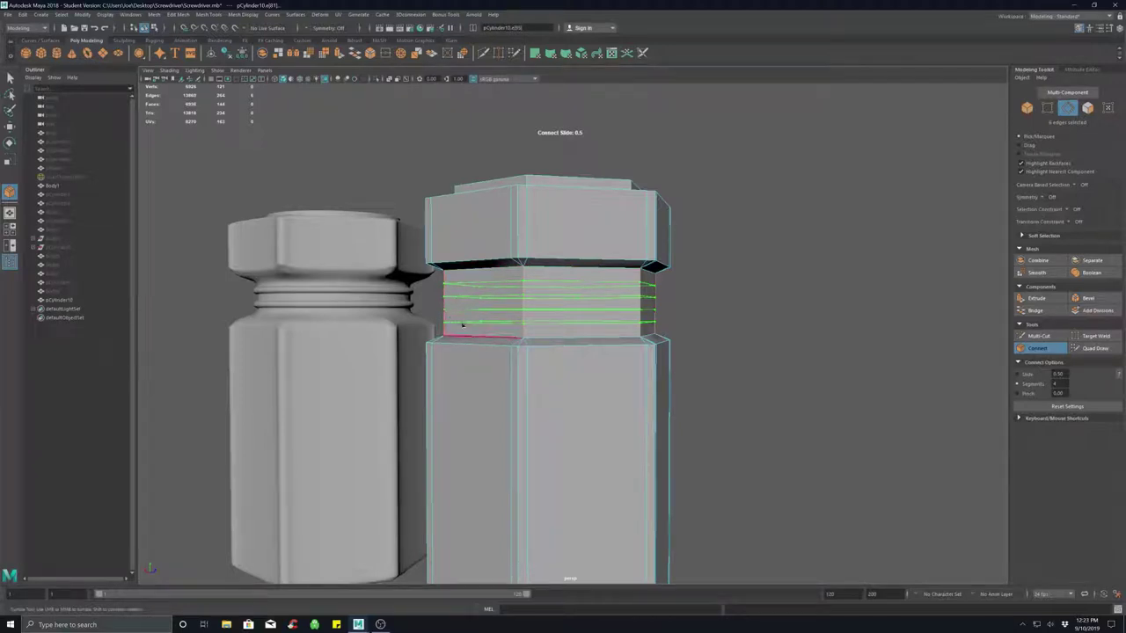
alt+drag(527, 321, 605, 320)
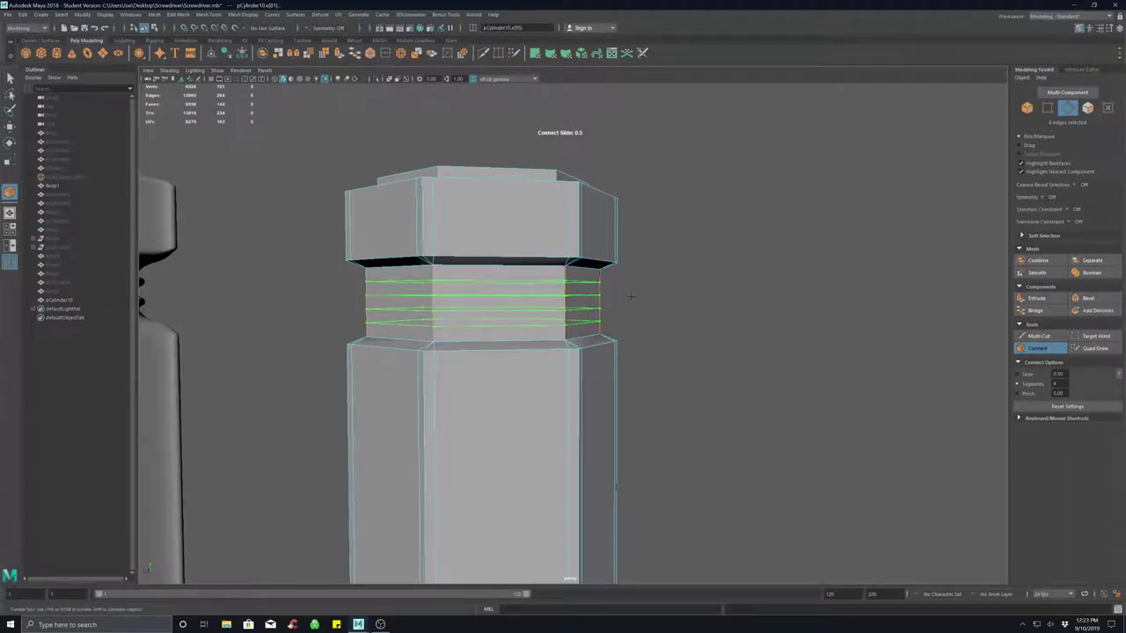
key(q)
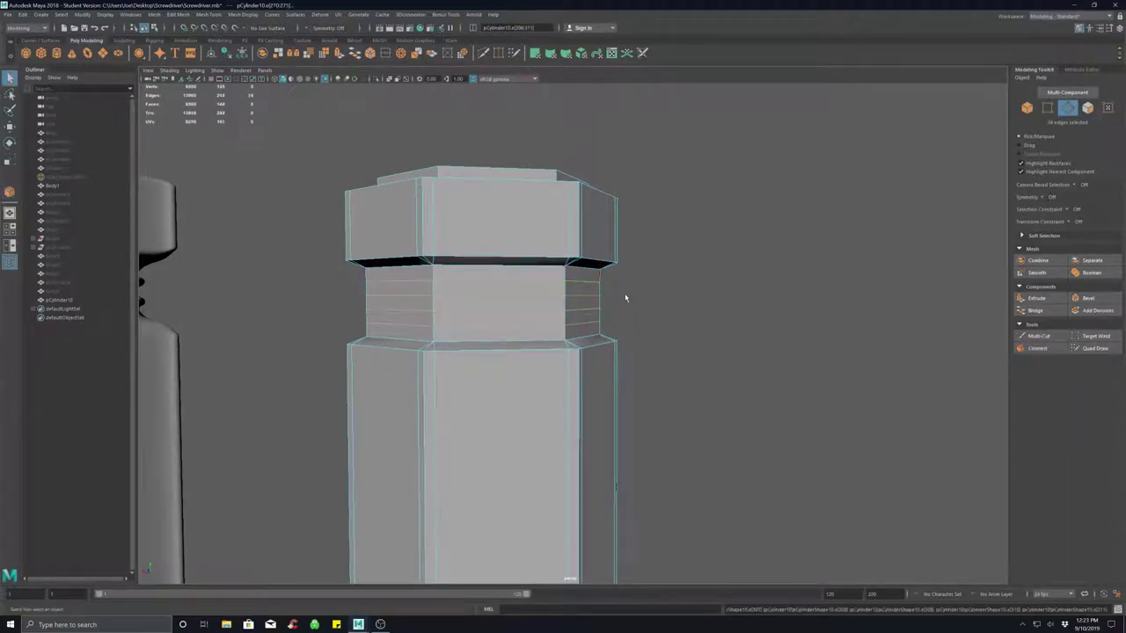
Select two alternating rings of faces around the neck, separated by one unselected band.
right_click(635, 301)
click(635, 321)
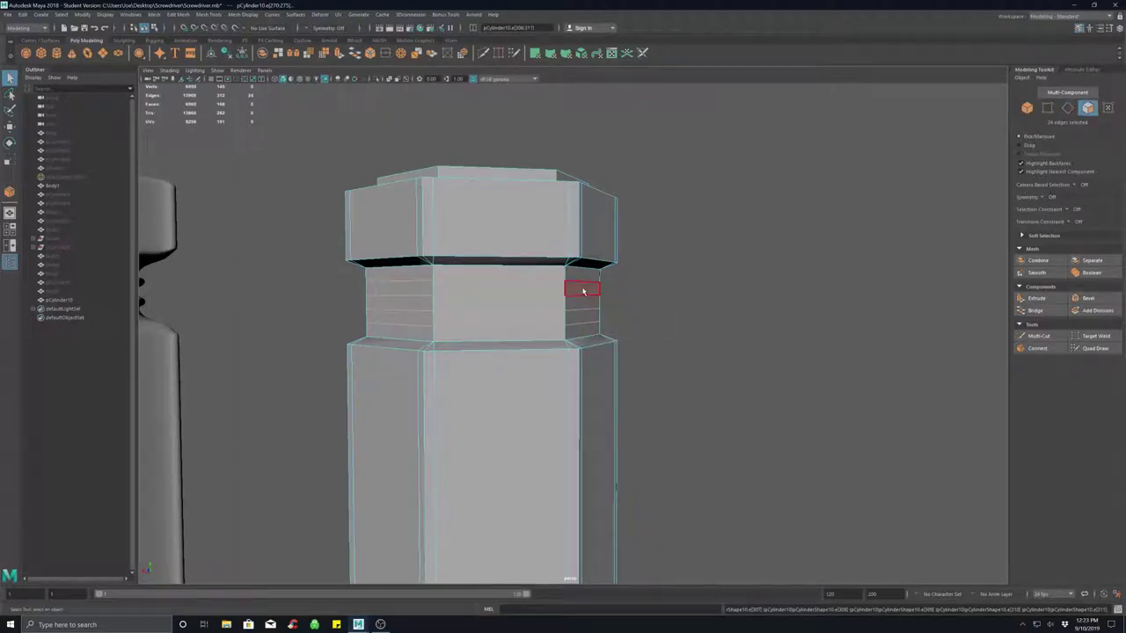
click(582, 288)
double_click(543, 288)
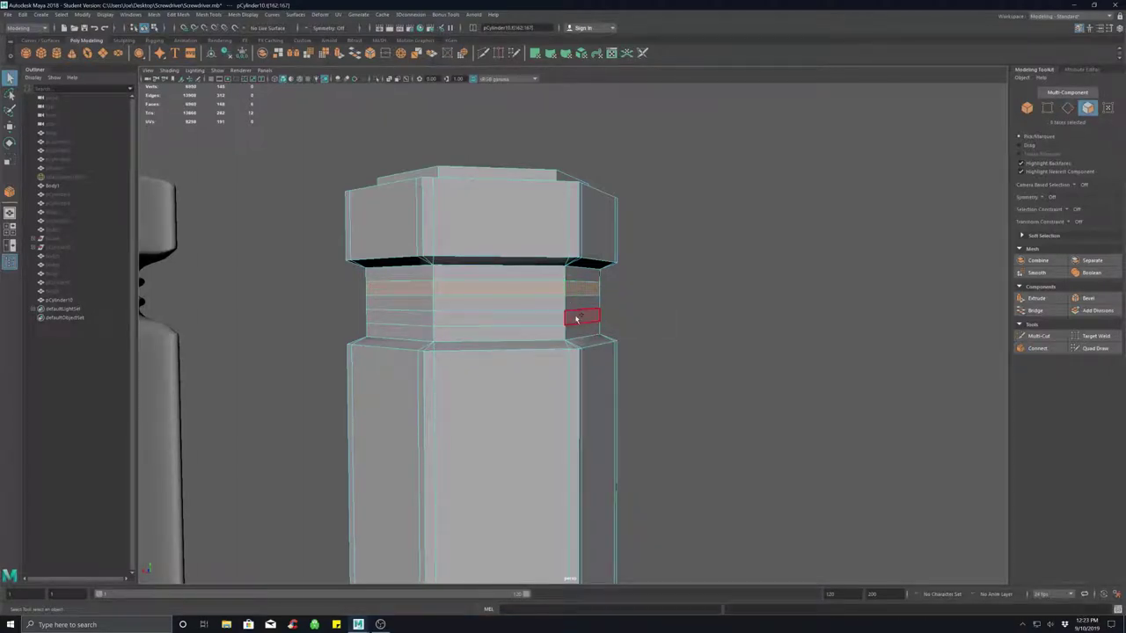
shift+double_click(541, 317)
alt+drag(707, 316, 653, 329)
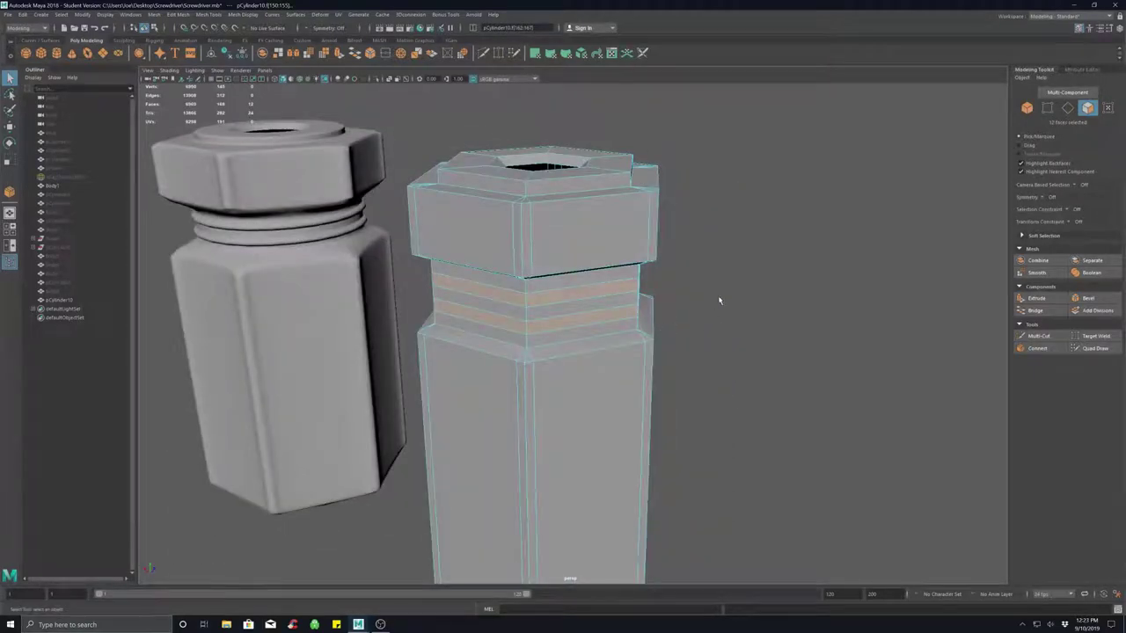
Extrude the two face rings outward with a thickness of 0.075 and Keep Faces Together on.
key(ctrl+e)
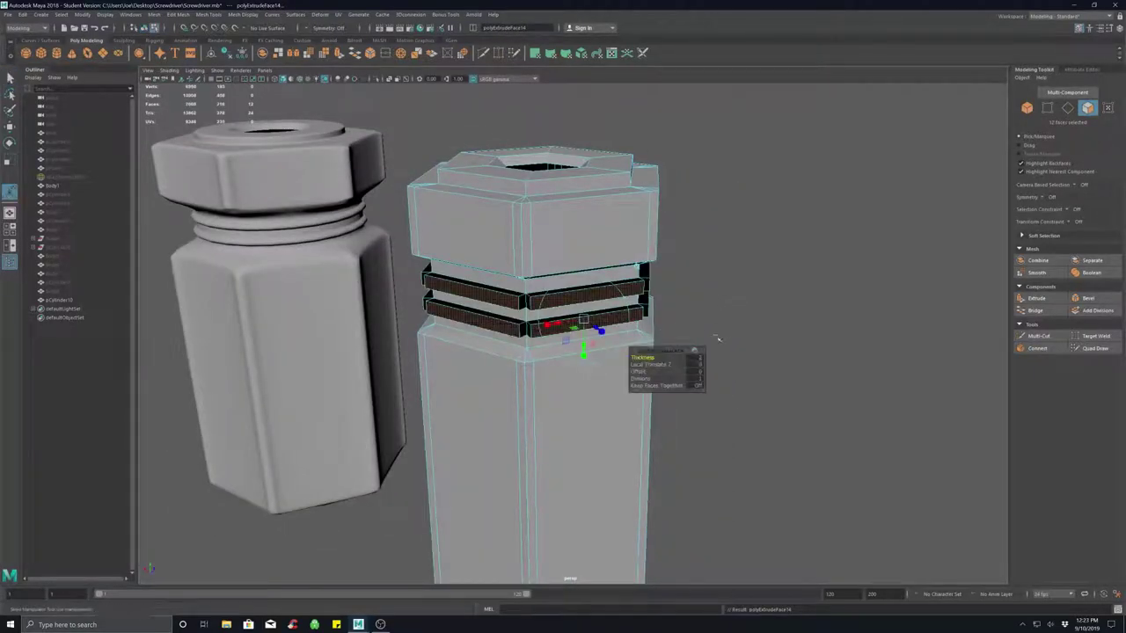
click(696, 387)
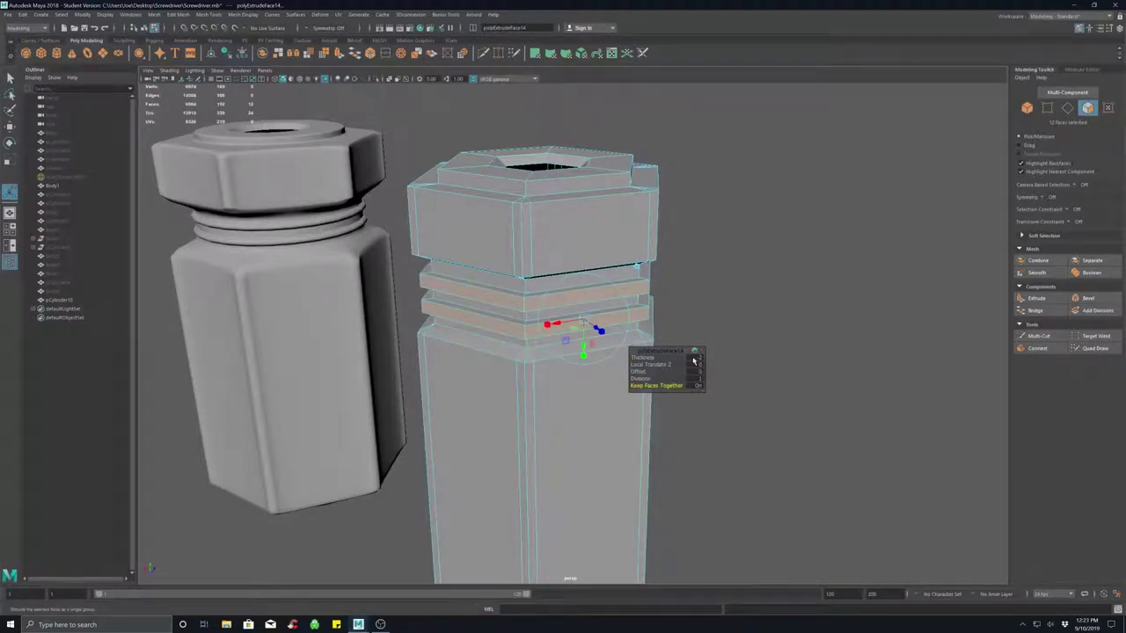
click(695, 357)
text(-)
key(Return)
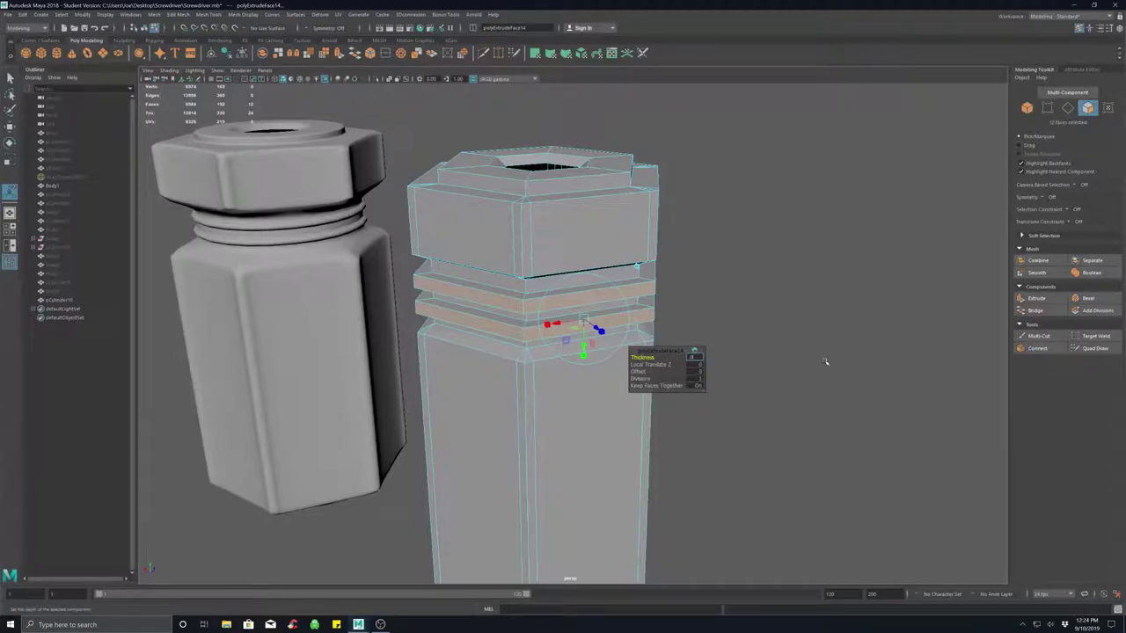
key(Return)
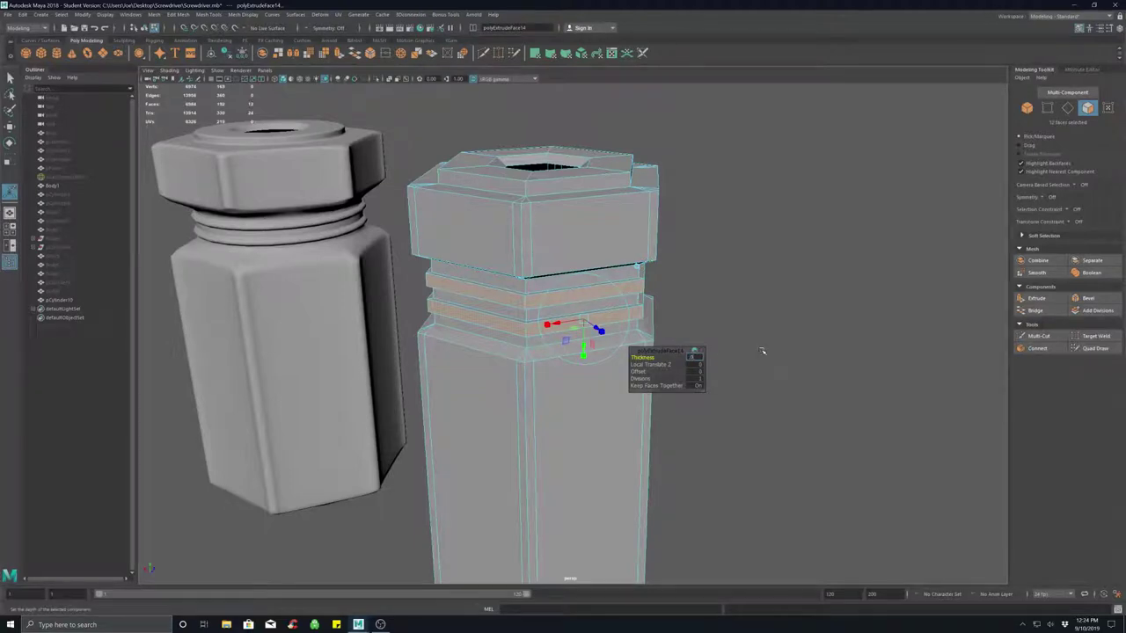
key(Return)
Adjust the extrusion's offset to narrow the outer faces of the two neck ridges slightly.
click(698, 371)
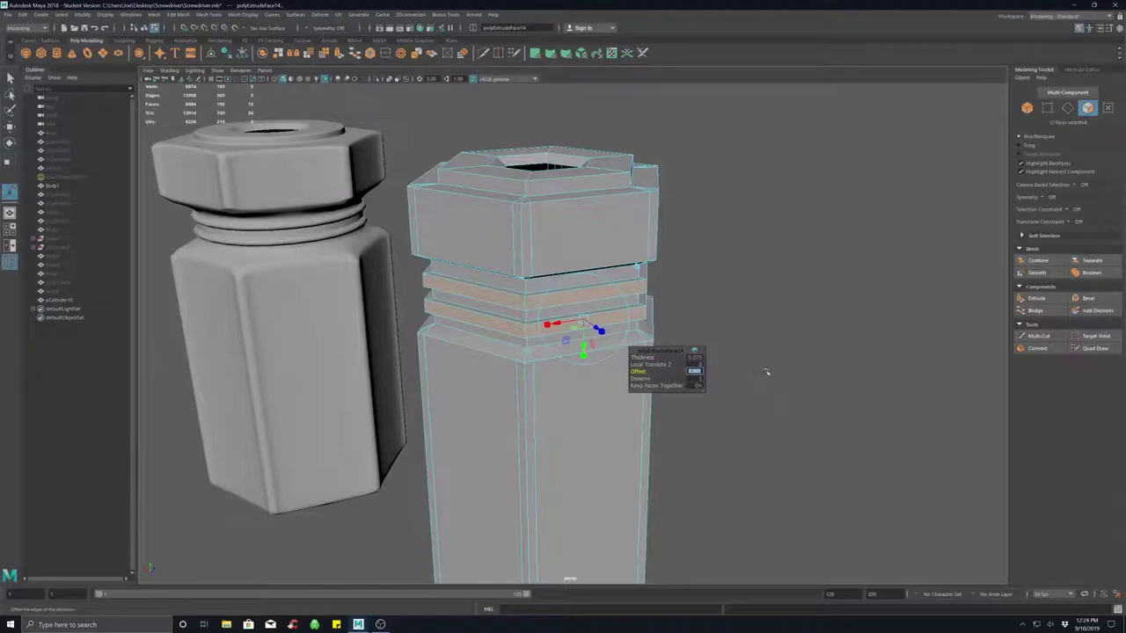
text(.)
key(Return)
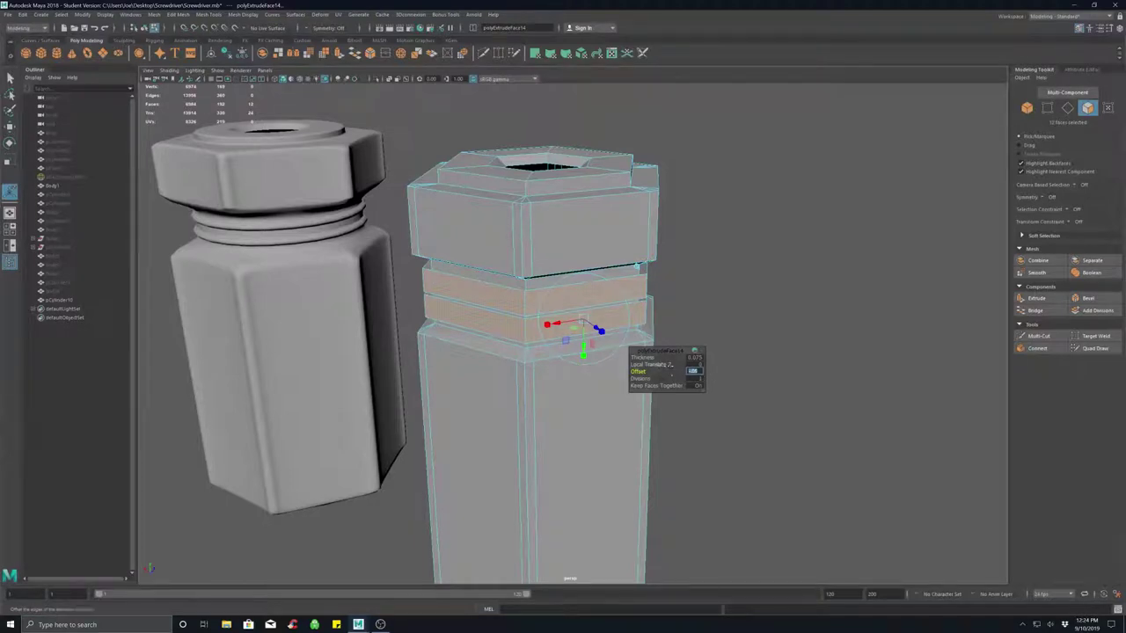
text(.)
key(Return)
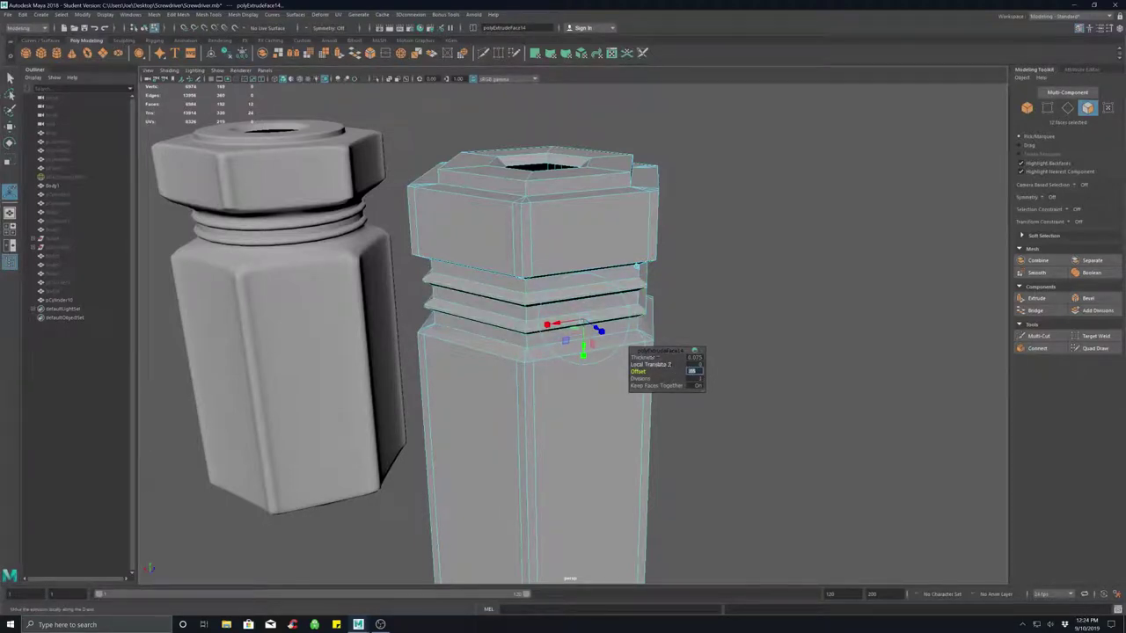
text(.09)
key(Return)
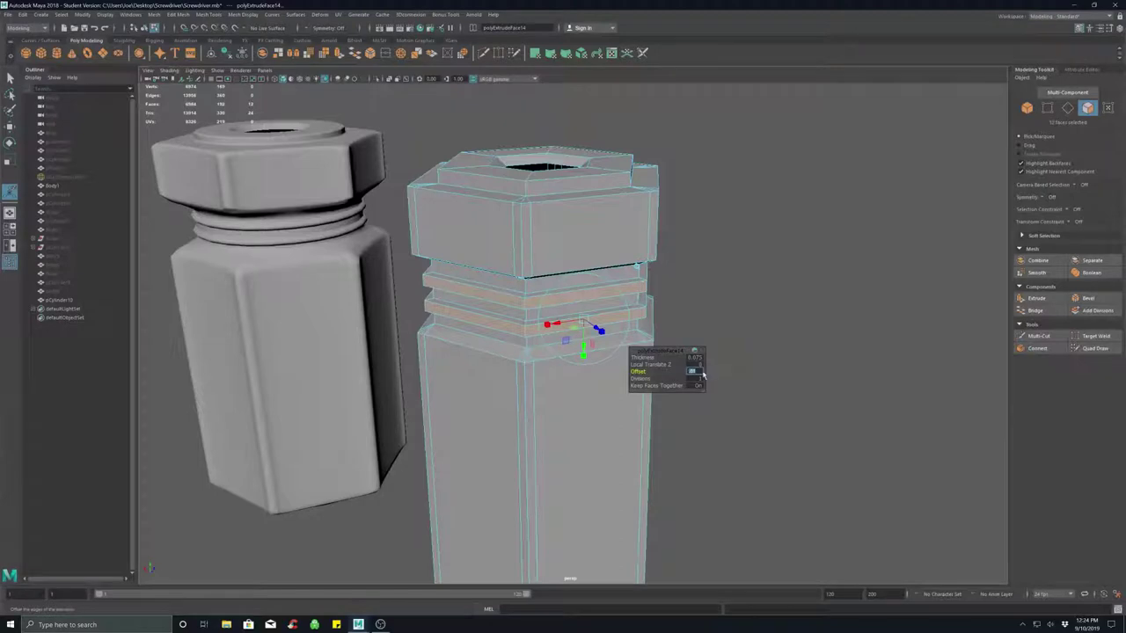
Set the neck ridge extrusion's offset to 0.025 and deselect the faces.
text(.015)
key(Return)
text(.025)
key(Return)
alt+drag(759, 314, 772, 302)
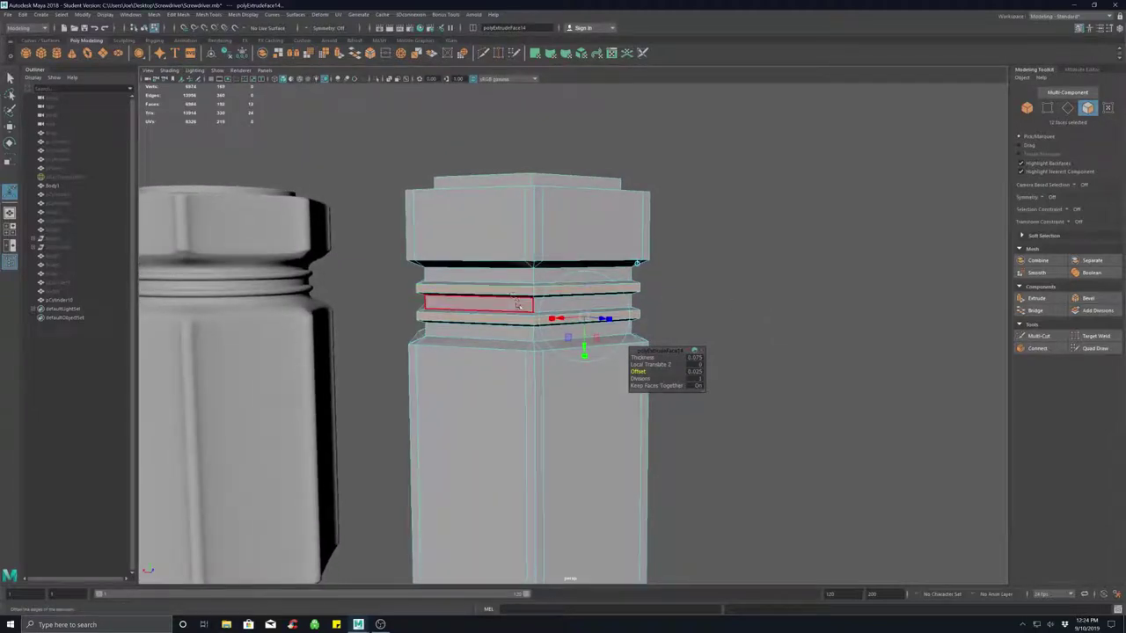
click(691, 327)
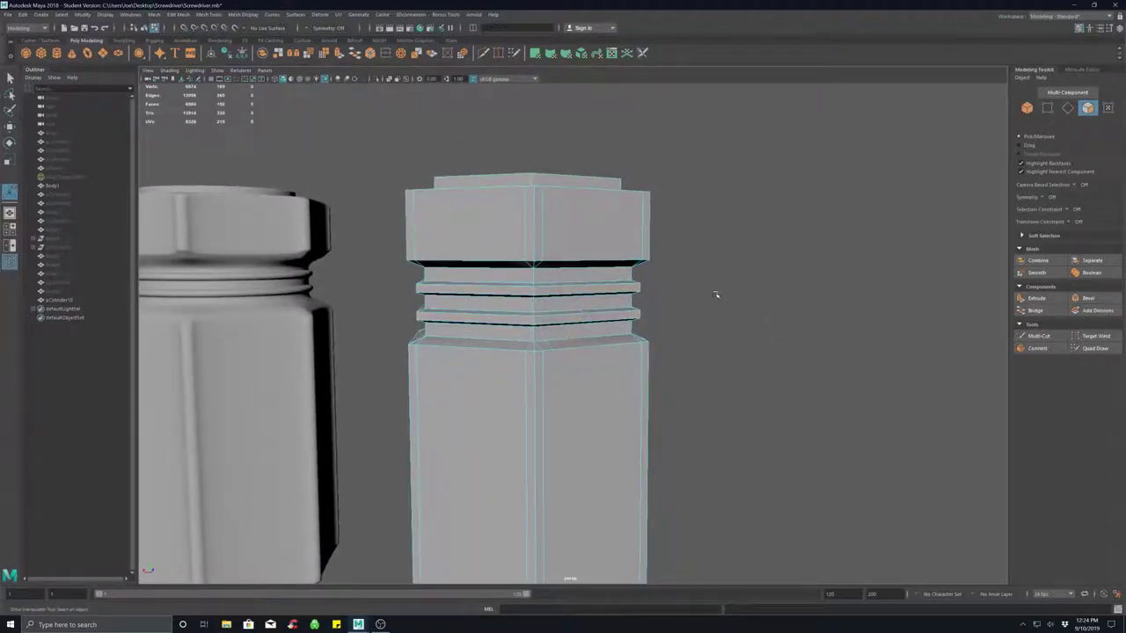
Preview the part smoothed to check the neck ridges, and return it to the unsmoothed display.
key(3)
right_drag(679, 291, 727, 281)
click(747, 319)
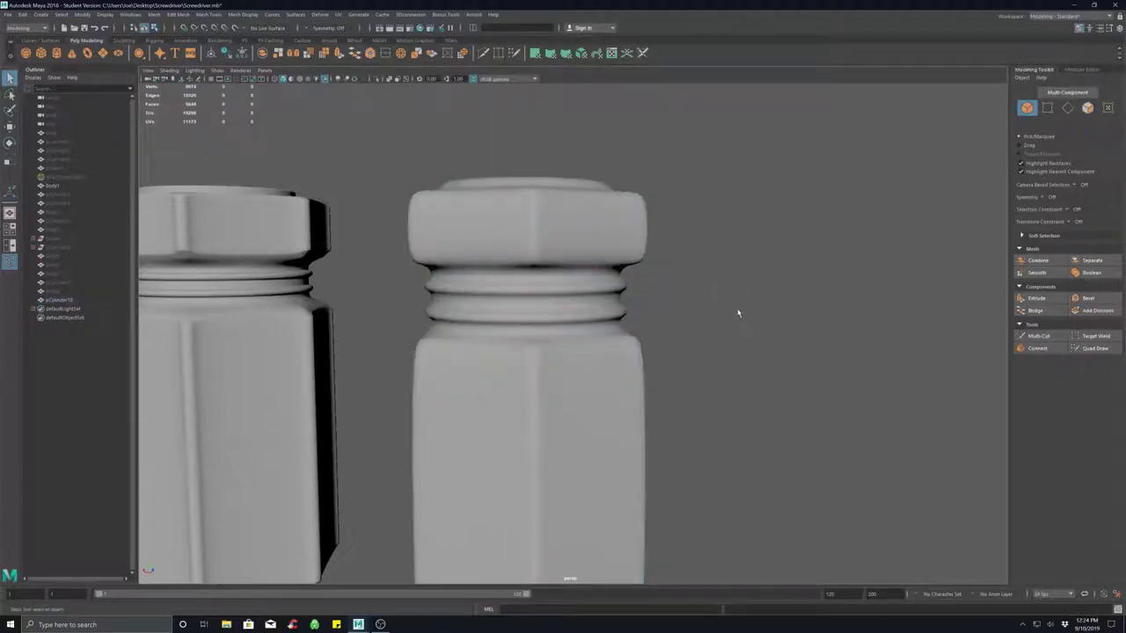
mouse_move(736, 316)
alt+mouse_down()
mouse_move(698, 317)
mouse_move(724, 310)
mouse_move(721, 329)
alt+mouse_up()
right_drag(565, 287, 592, 279)
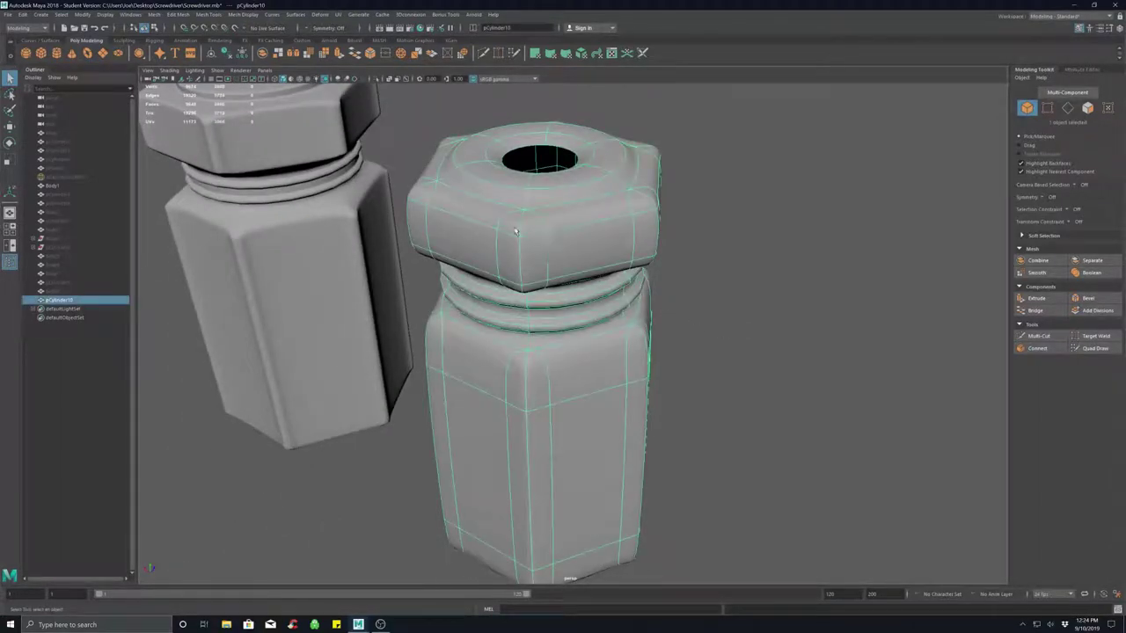
key(1)
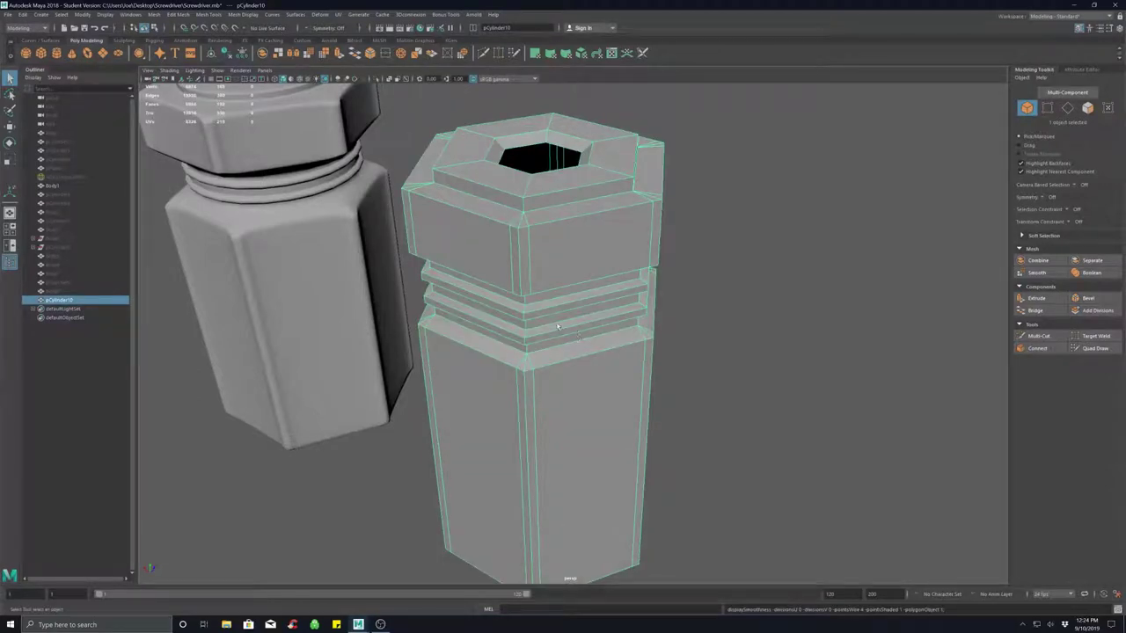
Select the pairs of narrow vertical faces at all six corners of the hexagonal head.
alt+drag(598, 308, 577, 317)
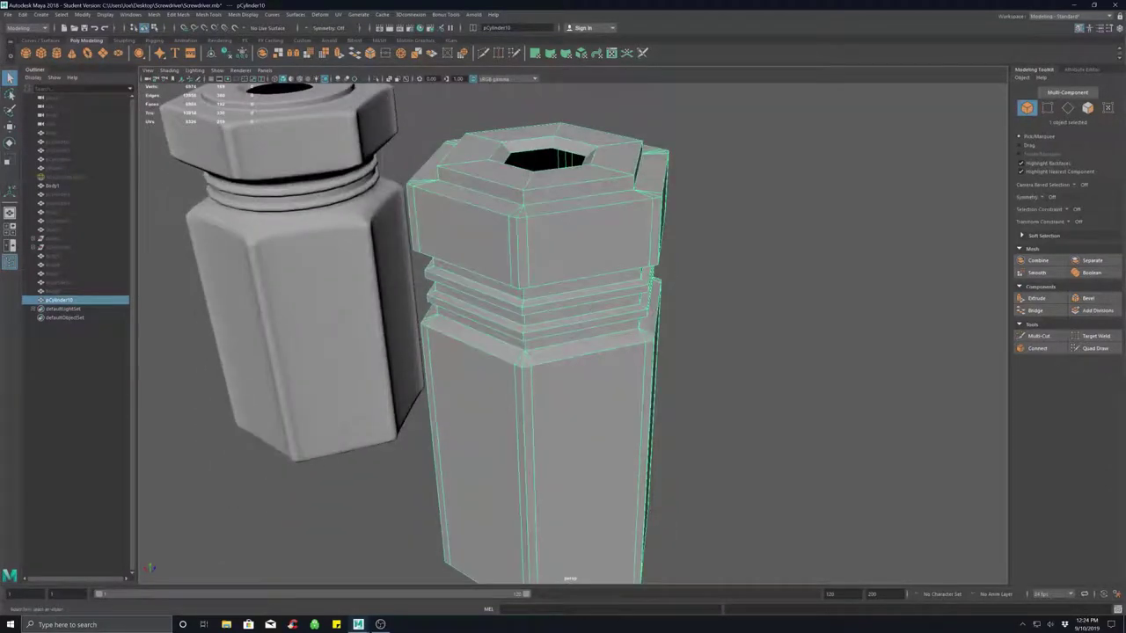
right_click(528, 241)
click(530, 263)
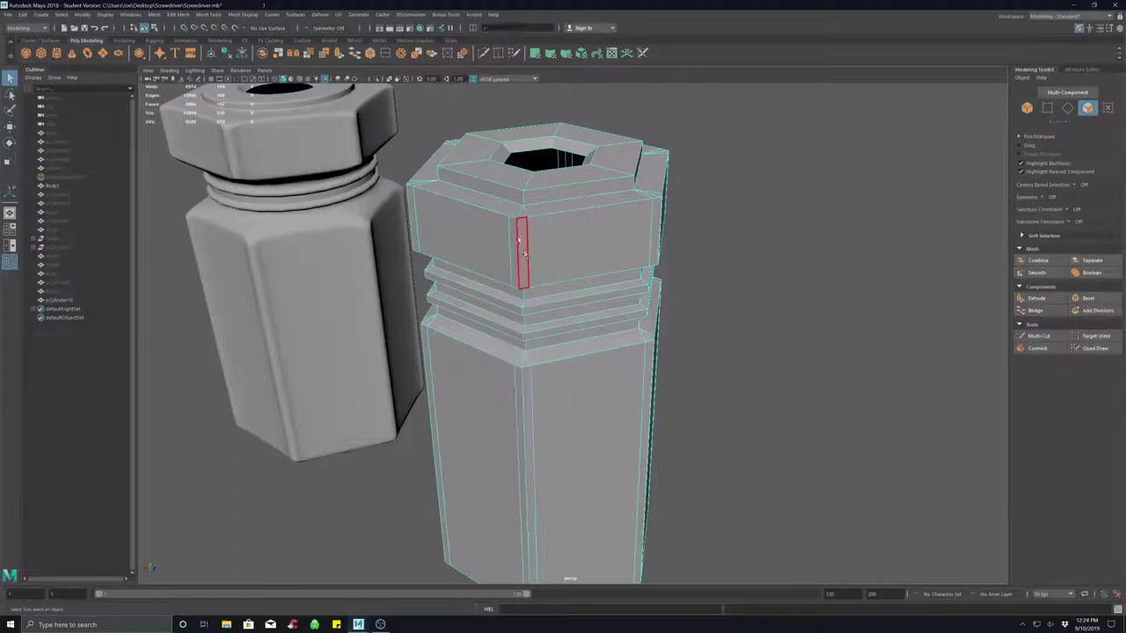
click(514, 242)
alt+drag(649, 271, 608, 267)
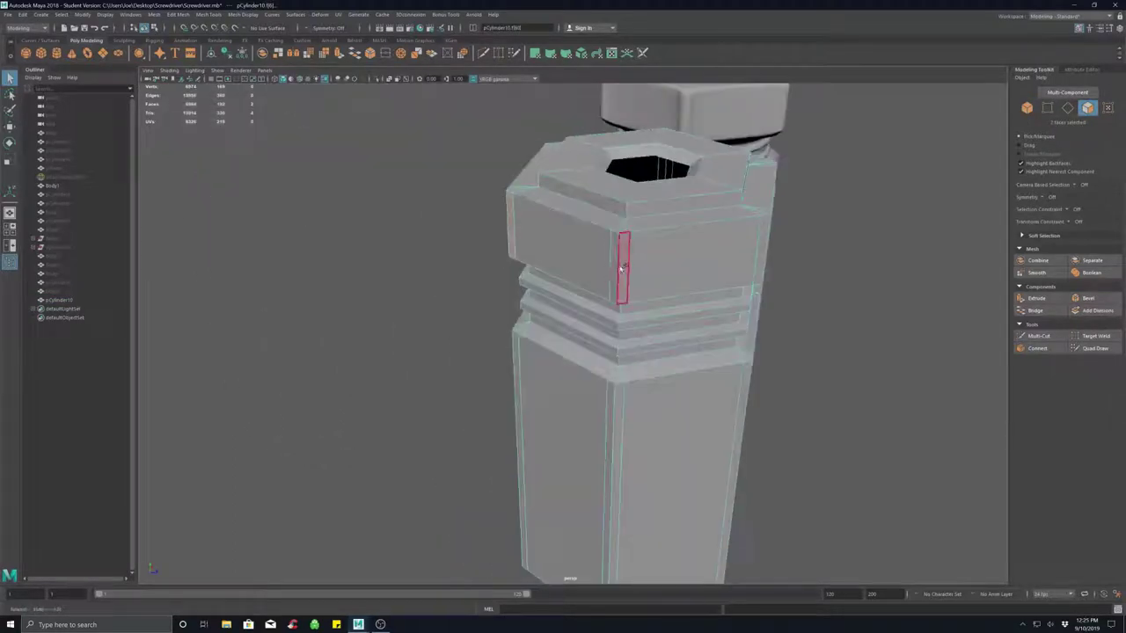
shift+click(617, 268)
shift+click(624, 267)
alt+drag(792, 287, 694, 305)
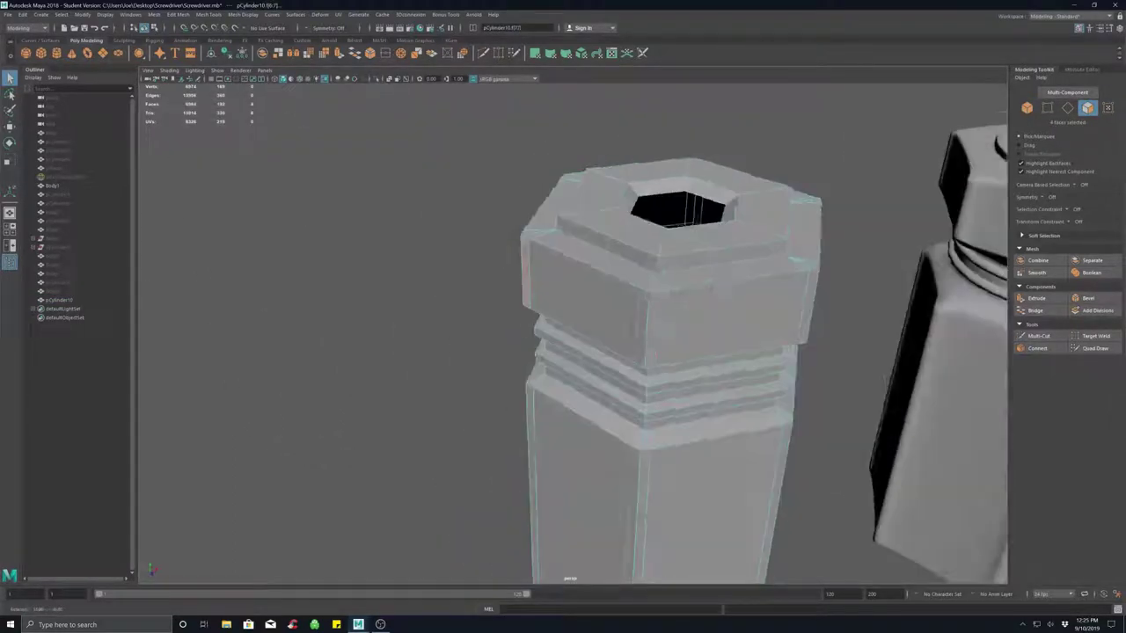
shift+click(651, 313)
shift+click(643, 314)
alt+drag(765, 322, 676, 325)
alt+drag(607, 360, 550, 362)
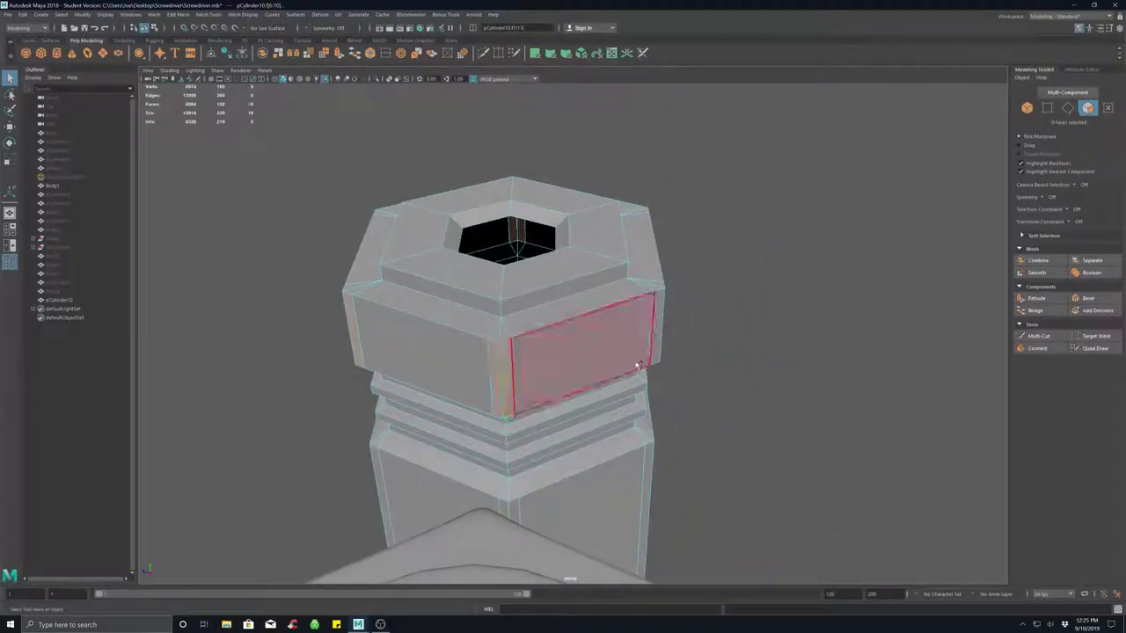
alt+drag(638, 370, 570, 360)
shift+click(452, 325)
shift+click(462, 325)
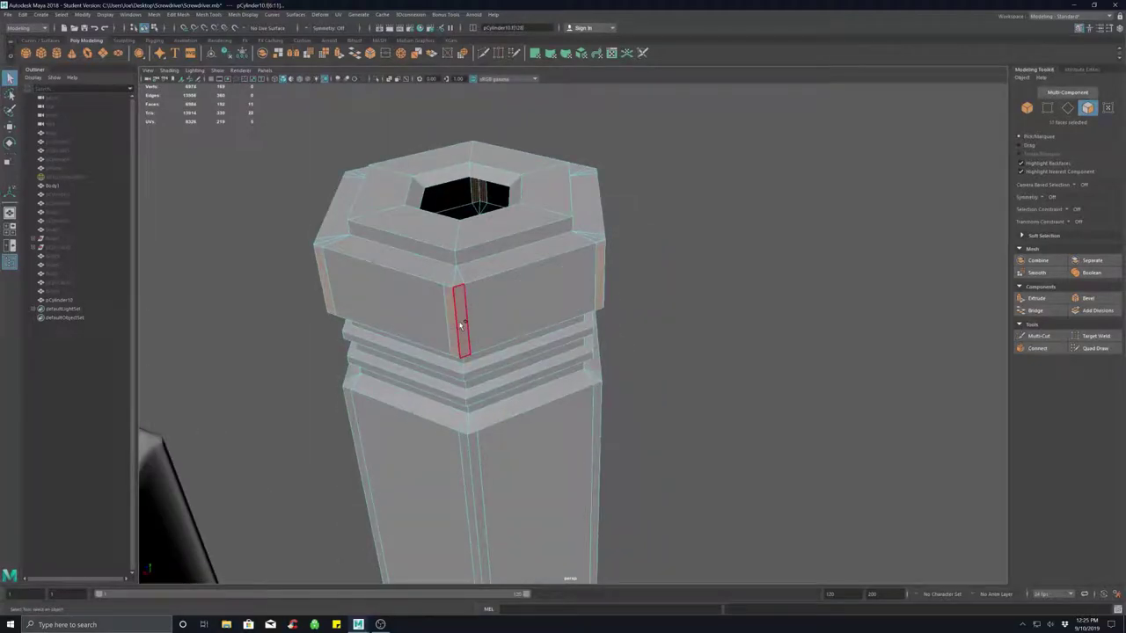
alt+drag(728, 351, 674, 347)
Add the pairs of narrow vertical faces at all six corners of the lower body to the selection.
alt+drag(648, 438, 710, 437)
alt+middle_drag(709, 437, 721, 297)
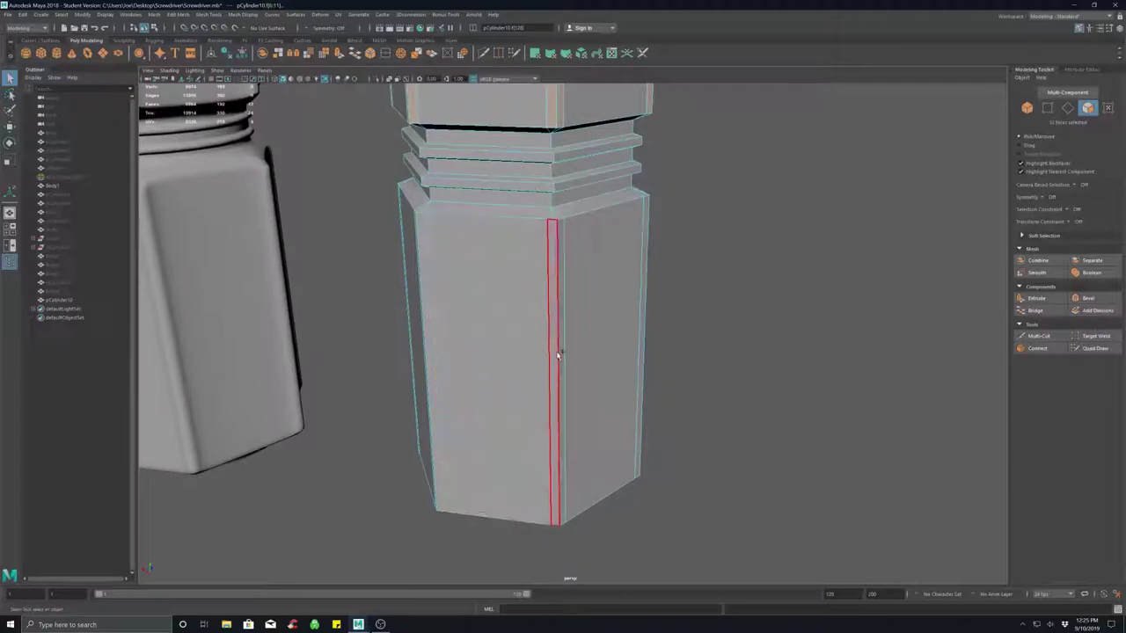
shift+click(563, 354)
alt+drag(699, 346, 618, 351)
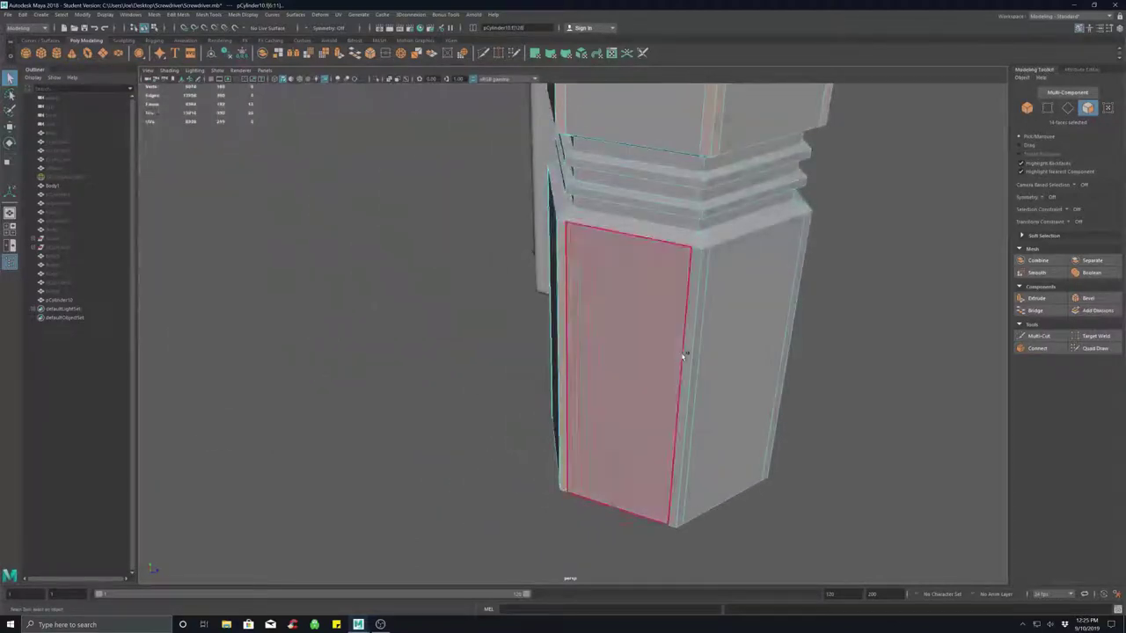
shift+click(687, 356)
shift+click(693, 357)
alt+drag(832, 357, 729, 393)
shift+click(712, 395)
shift+click(724, 391)
alt+drag(874, 385, 795, 392)
shift+click(536, 477)
shift+click(551, 475)
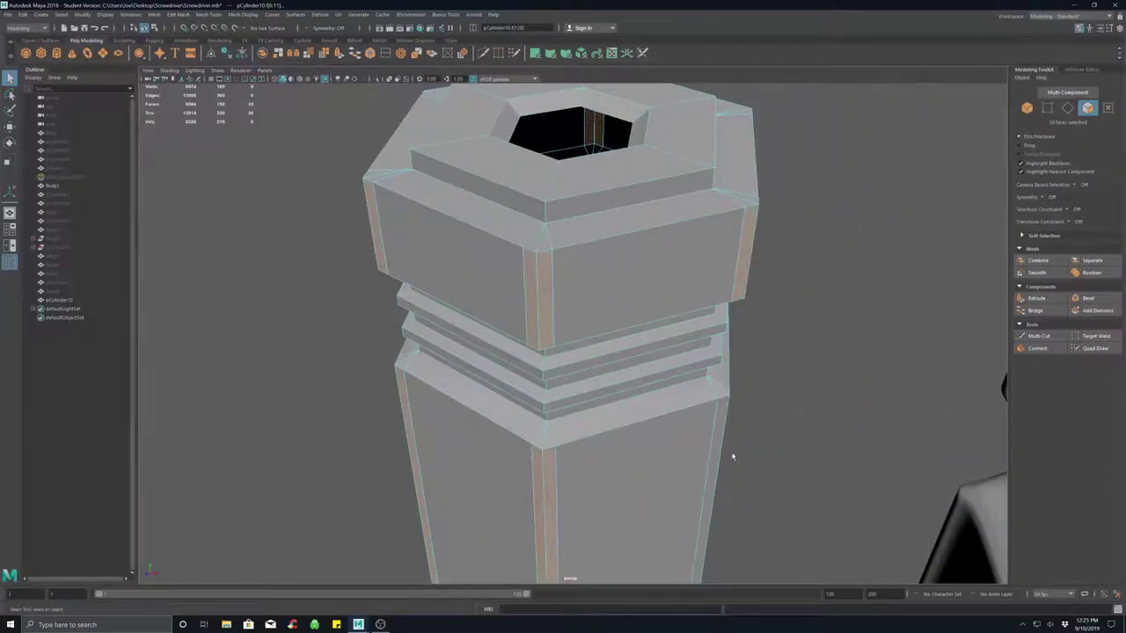
alt+drag(774, 455, 604, 460)
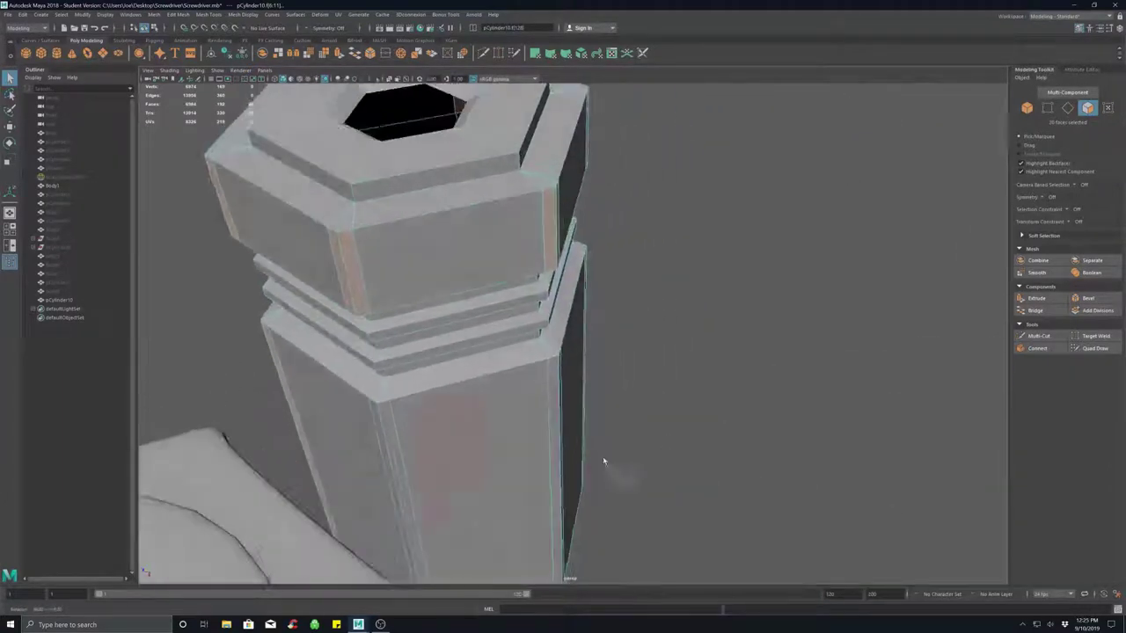
shift+click(387, 445)
shift+click(556, 426)
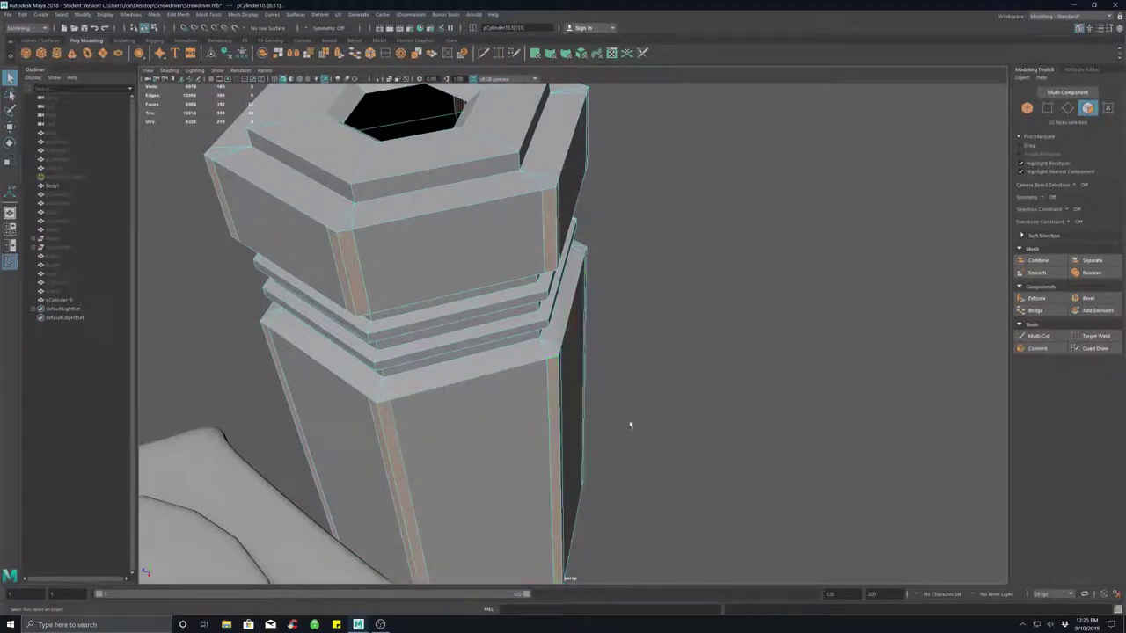
alt+drag(630, 425, 440, 387)
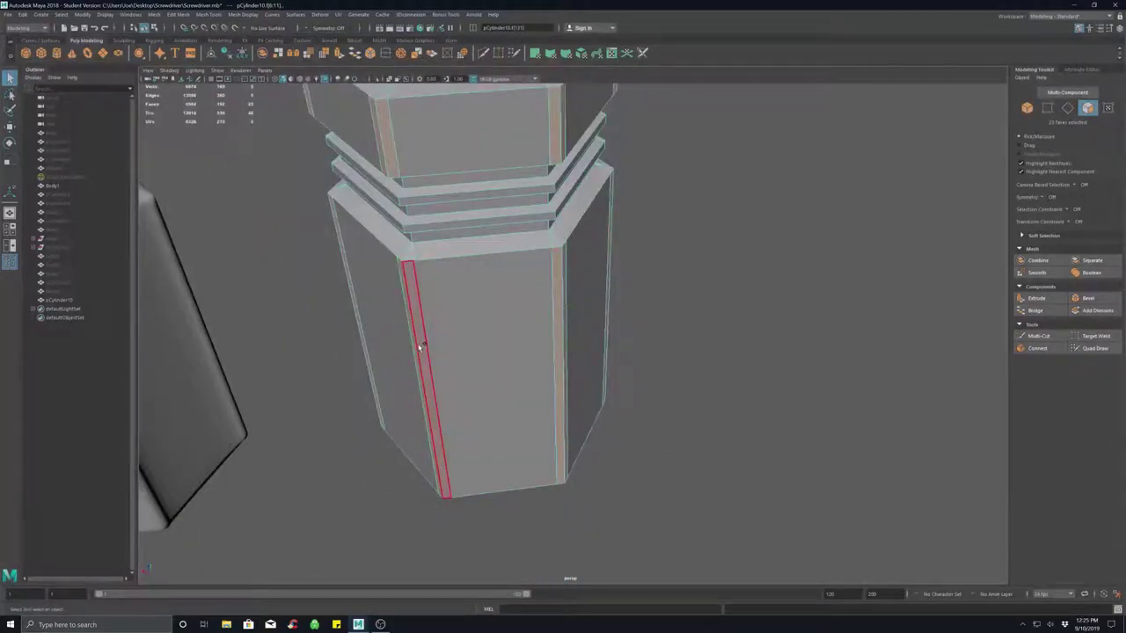
shift+click(420, 347)
alt+drag(515, 357, 698, 297)
scroll(663, 328, down, 4)
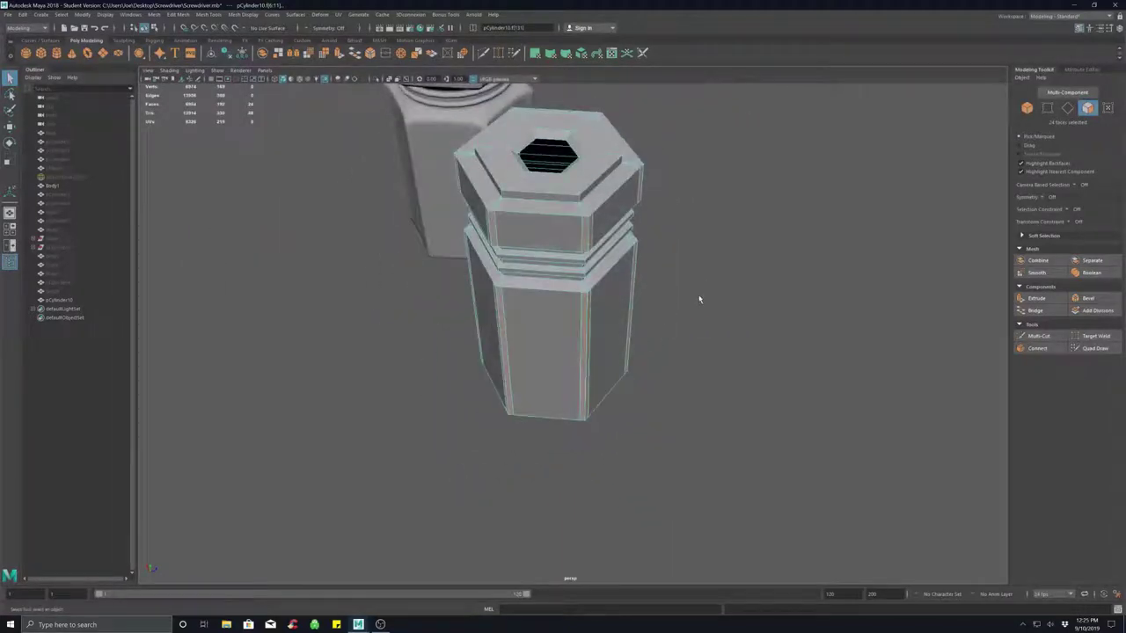
Extrude the selected corner strips outward with a thickness of 0.07 and Keep Faces Together on.
key(ctrl+e)
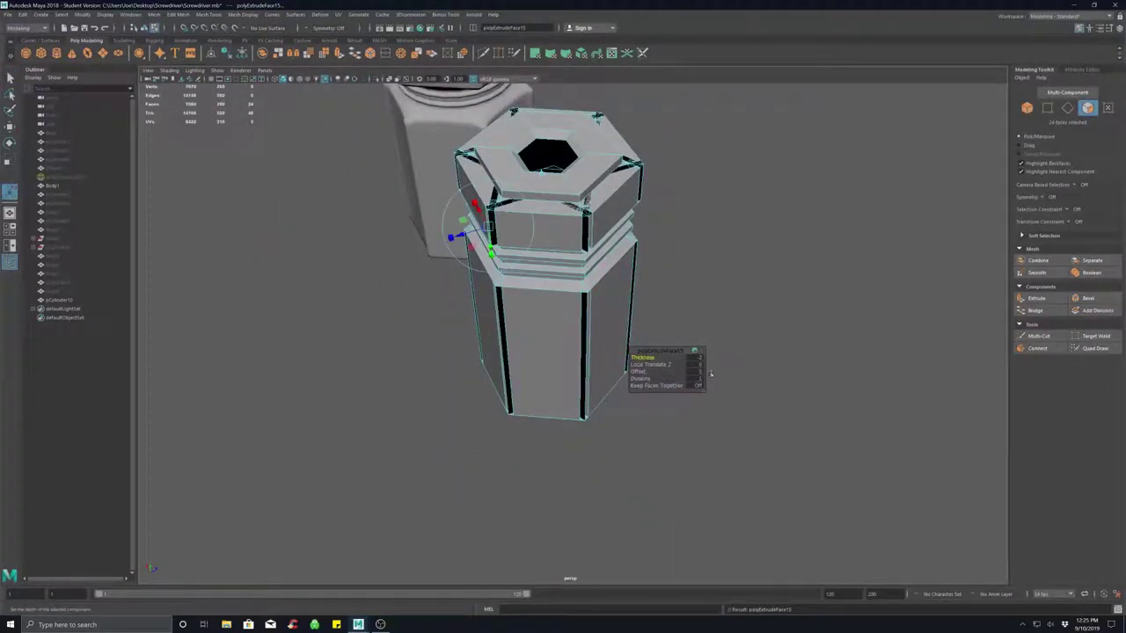
click(695, 357)
text(.)
key(Return)
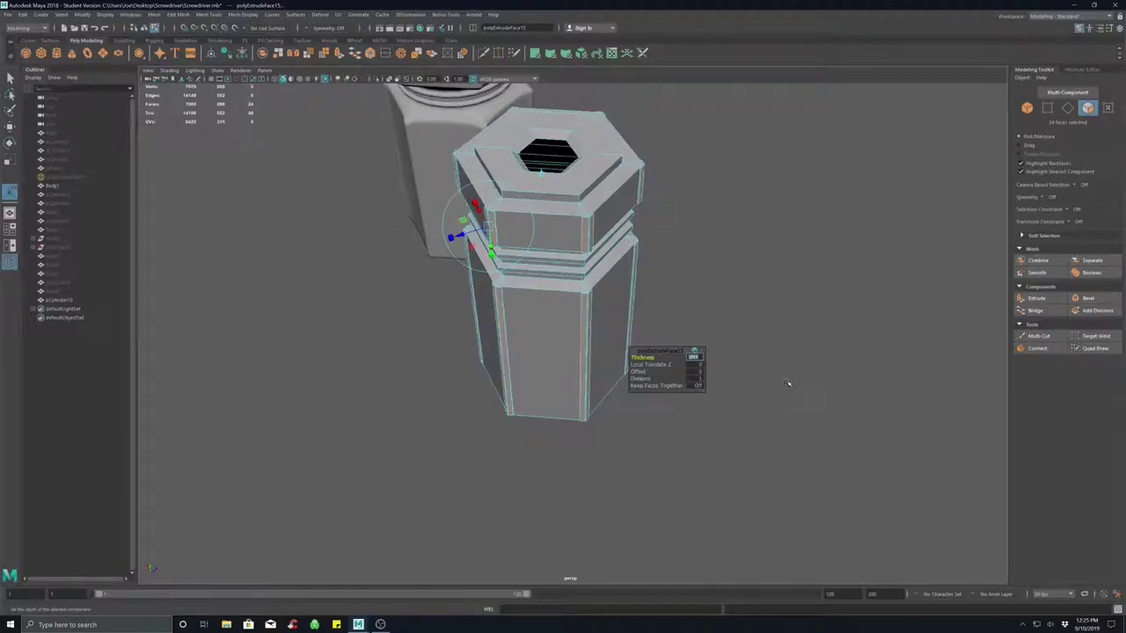
click(697, 386)
click(695, 357)
text(0.8)
key(Return)
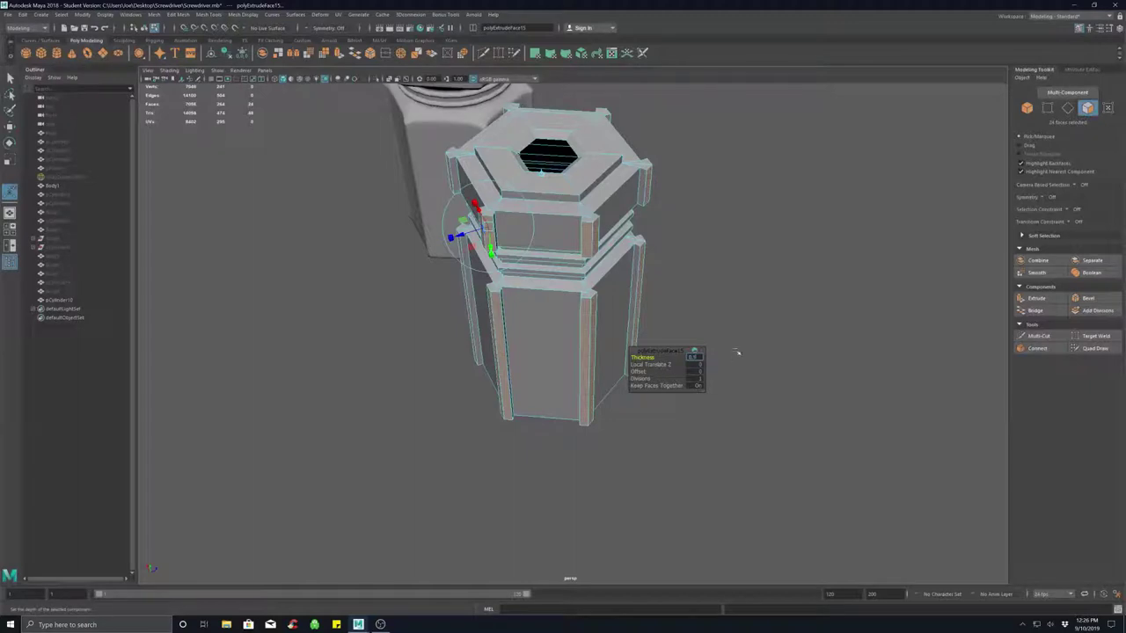
text(6)
key(Return)
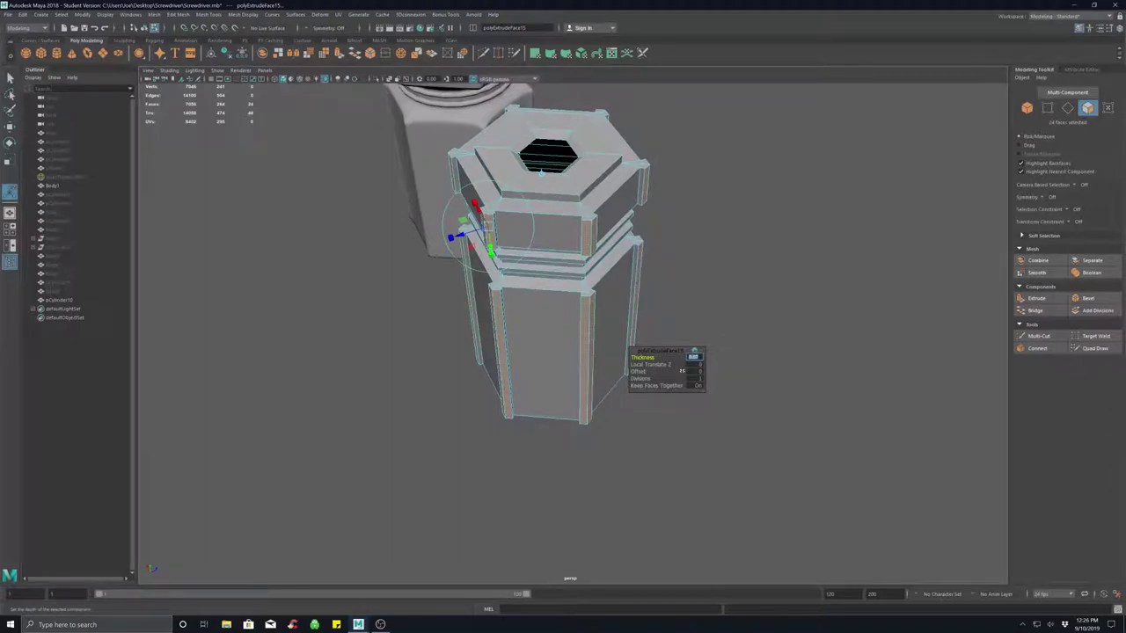
Add a small offset to the corner strip extrusion to narrow its outer faces, and deselect the faces.
click(694, 372)
key(BackSpace)
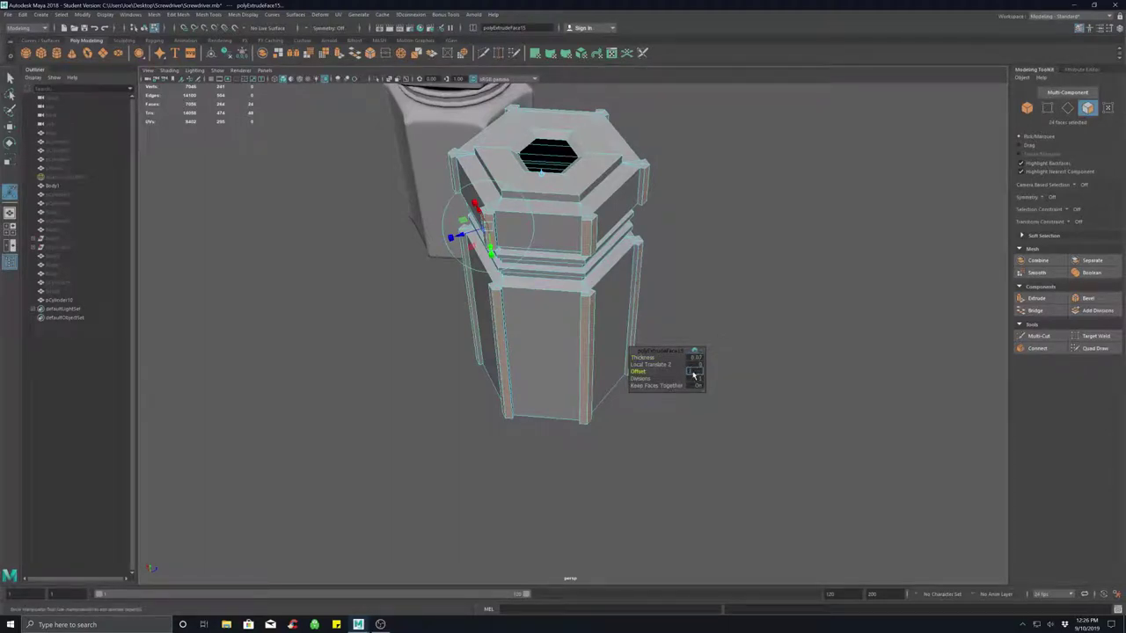
key(Return)
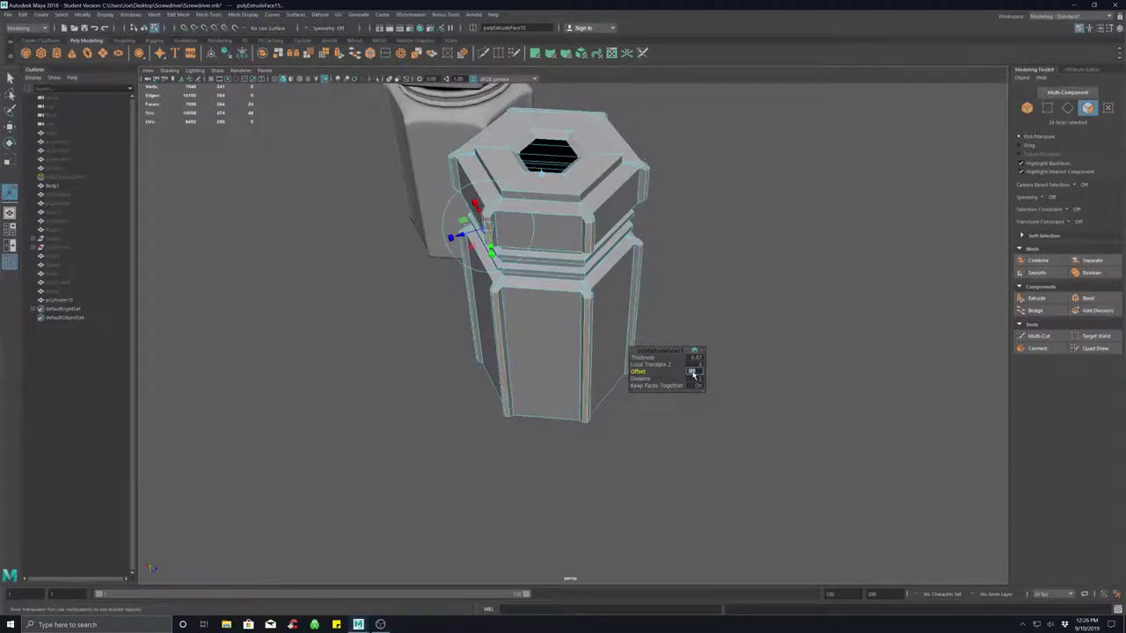
click(702, 312)
alt+drag(403, 370, 382, 394)
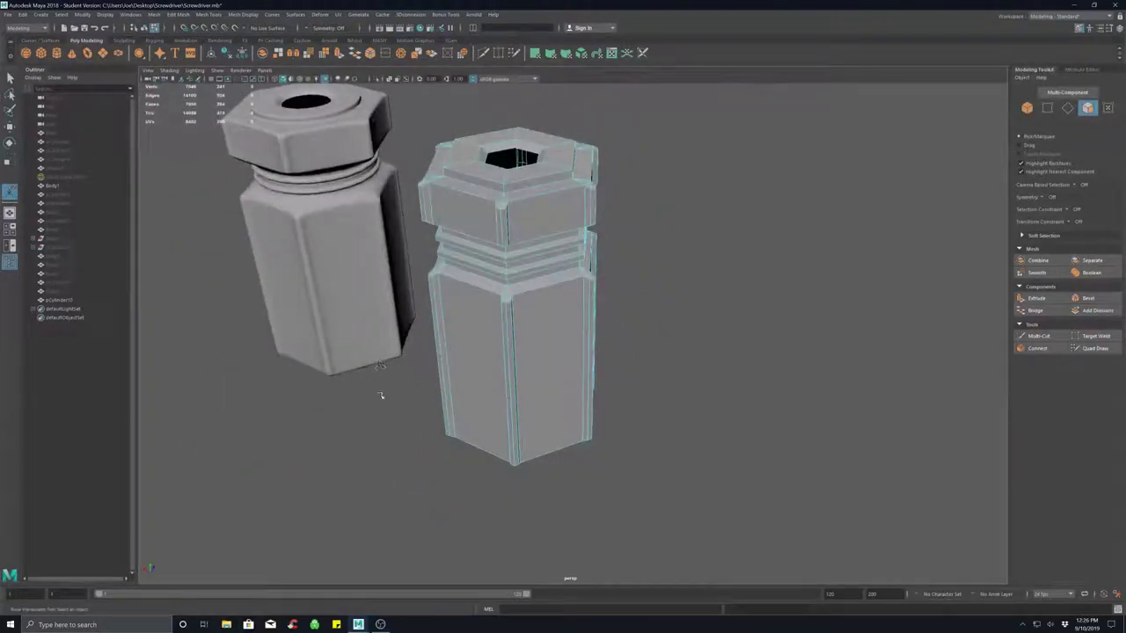
Preview the part smoothed to compare its corner ridges with the finished body, and return it to the unsmoothed display.
right_drag(381, 396, 417, 357)
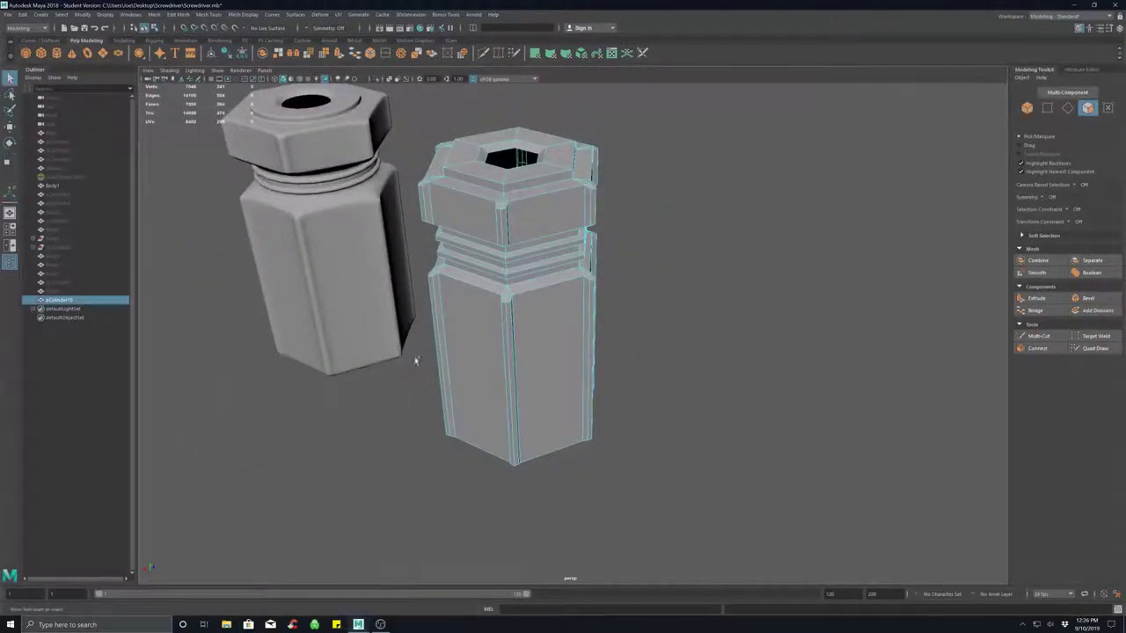
click(470, 357)
key(3)
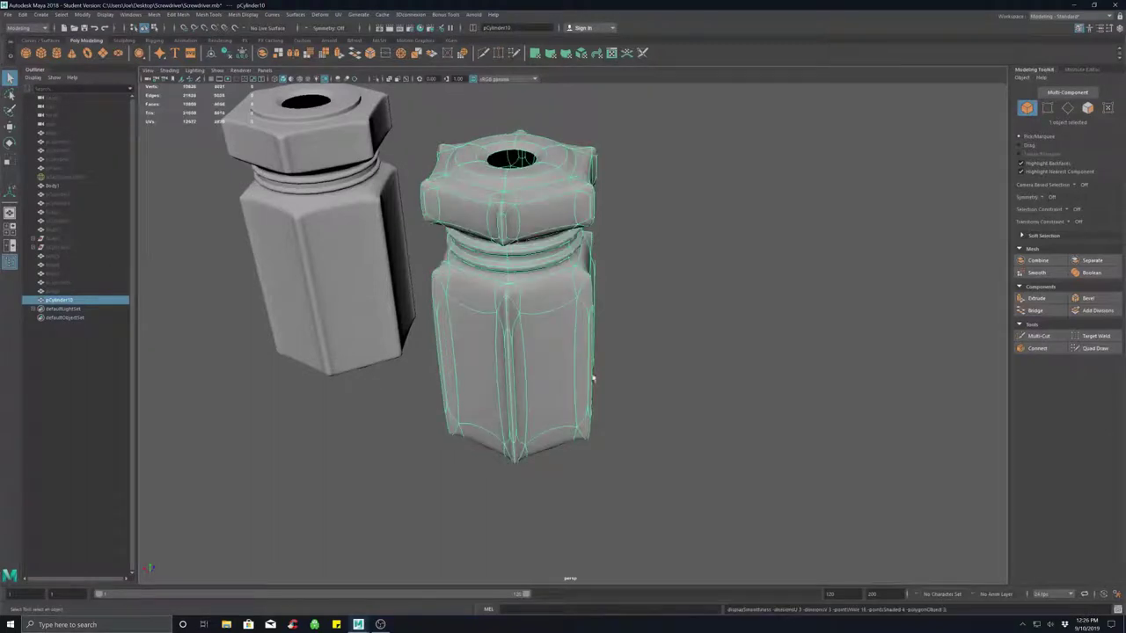
right_drag(634, 320, 661, 304)
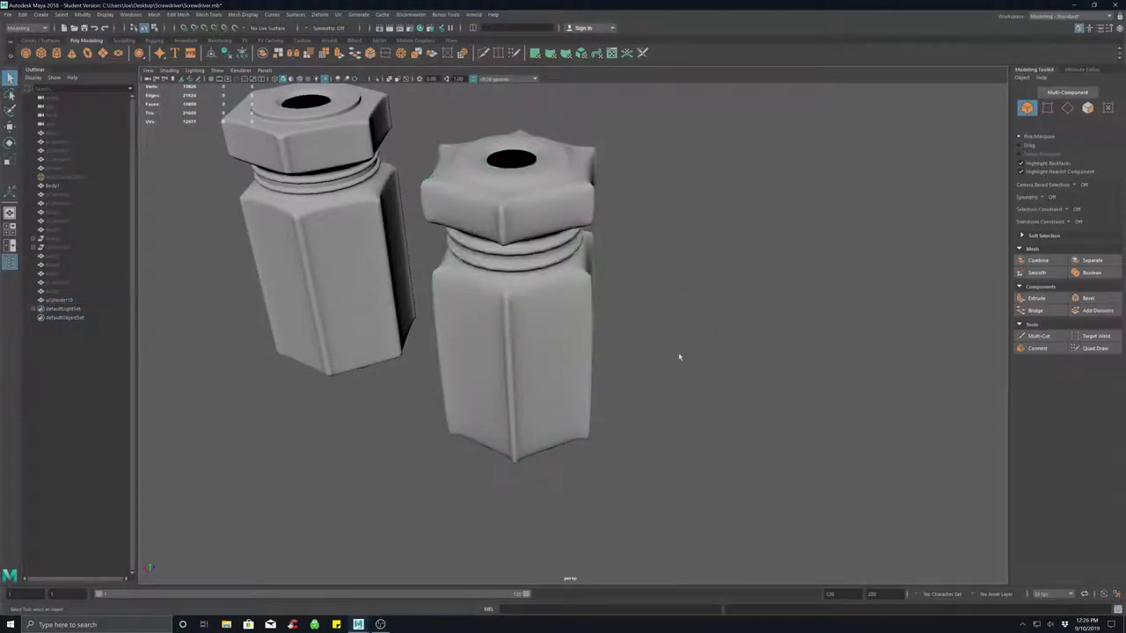
alt+drag(678, 381, 517, 332)
click(528, 301)
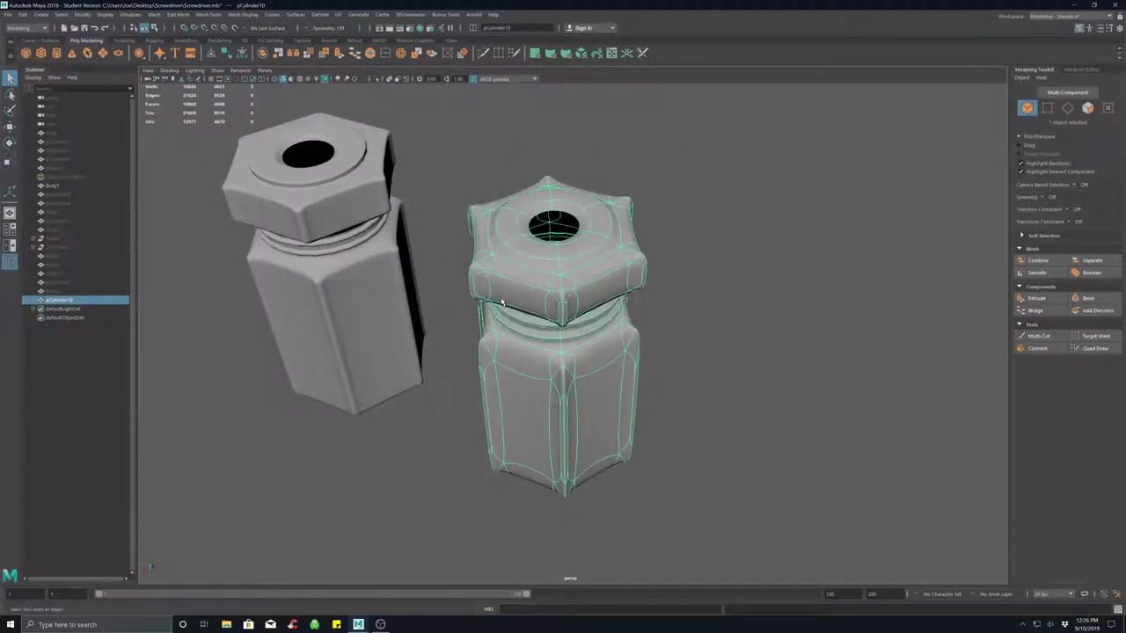
key(1)
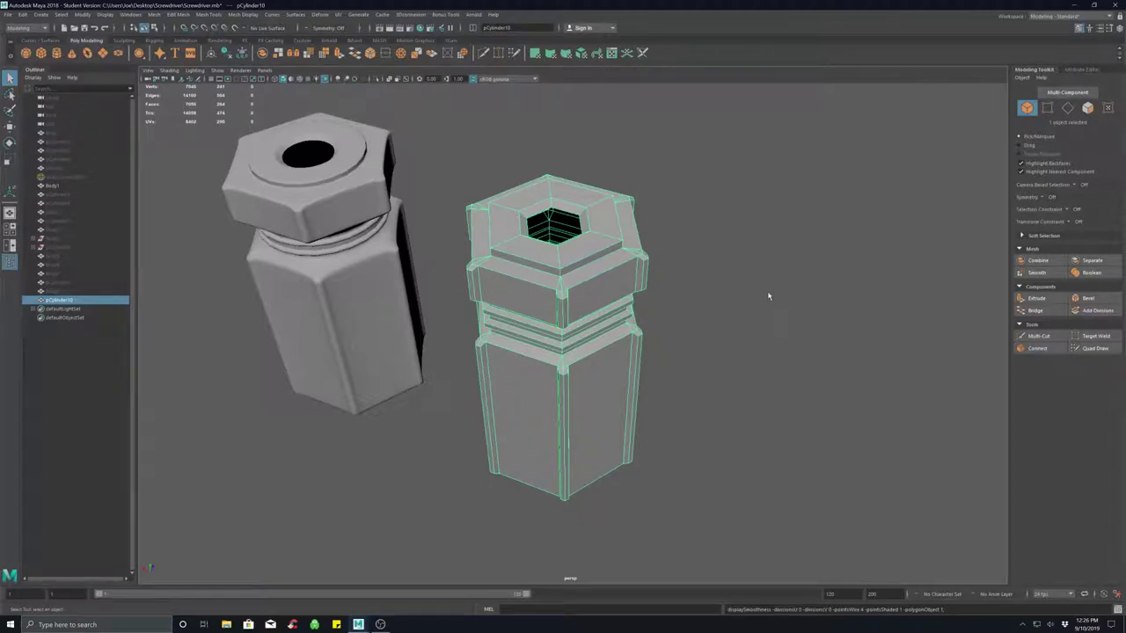
Use Multi-Cut to insert supporting edge loops along the upper and lower edges of the raised hexagonal collar on the head.
alt+drag(726, 304, 721, 299)
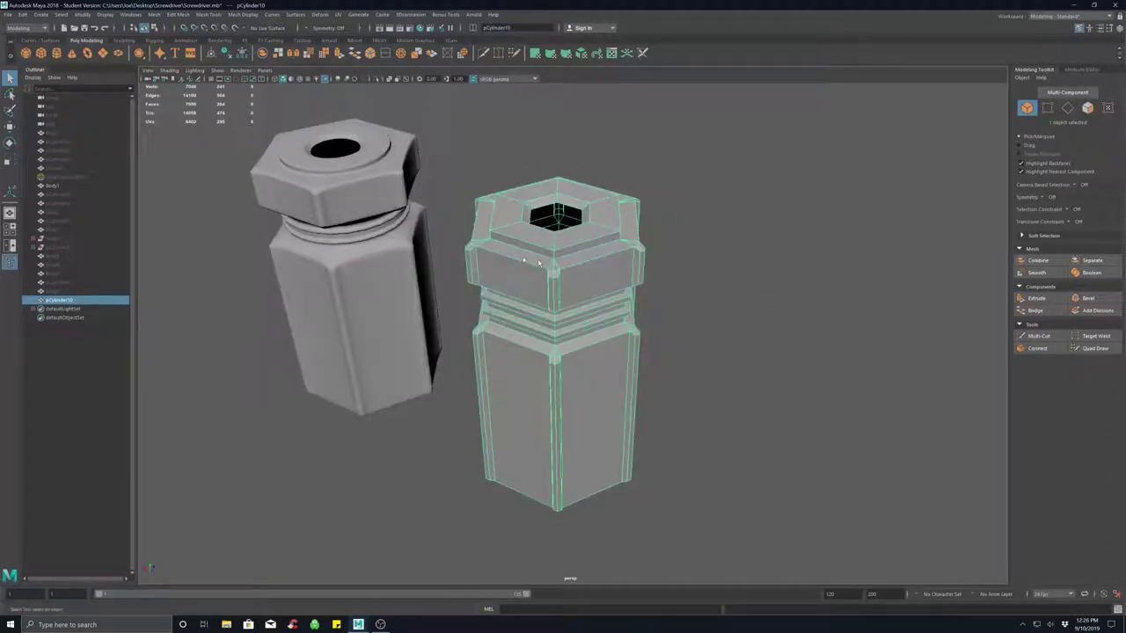
alt+right_drag(538, 263, 575, 238)
alt+middle_drag(575, 238, 615, 337)
click(1037, 336)
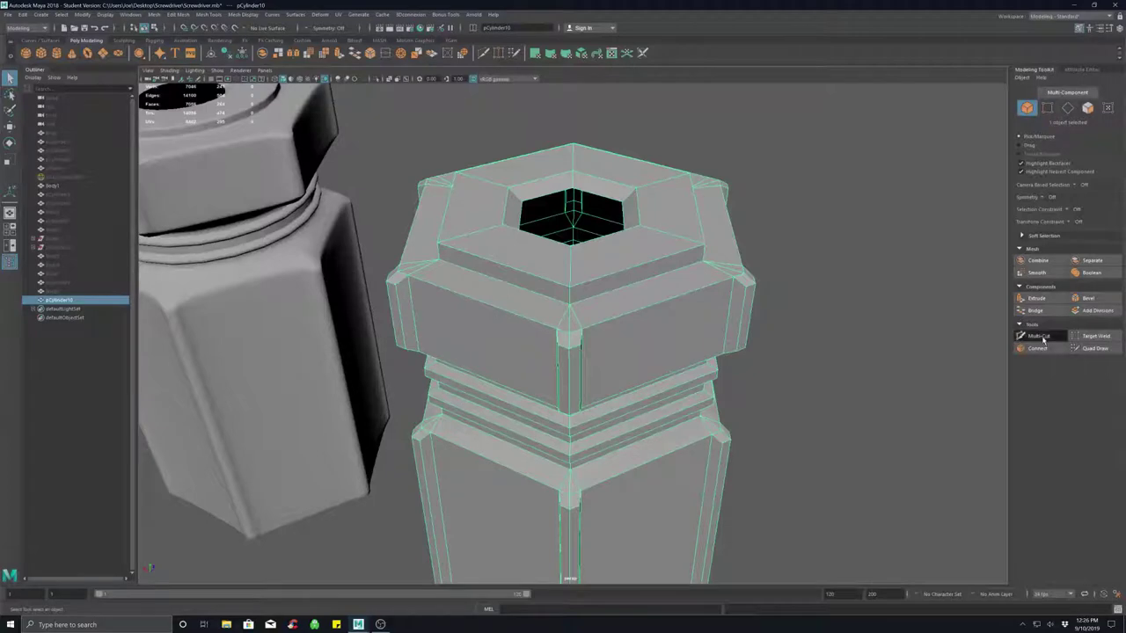
ctrl+click(569, 289)
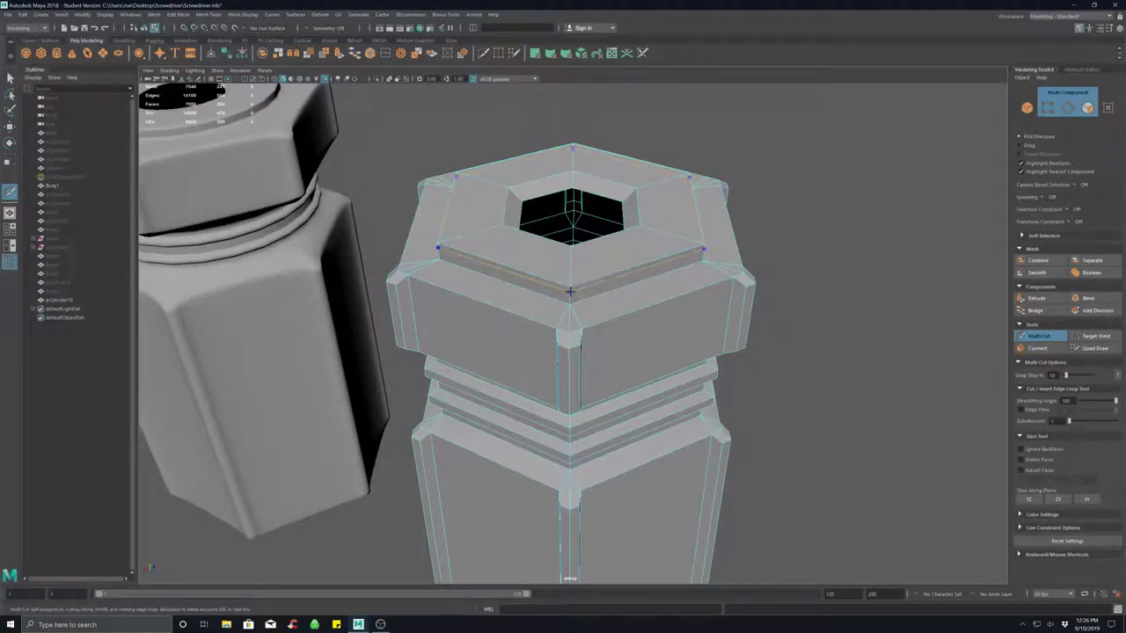
ctrl+click(570, 287)
ctrl+click(568, 301)
Insert supporting edge loops around the rim of the hexagonal hole in the head.
click(576, 239)
alt+drag(691, 273, 606, 295)
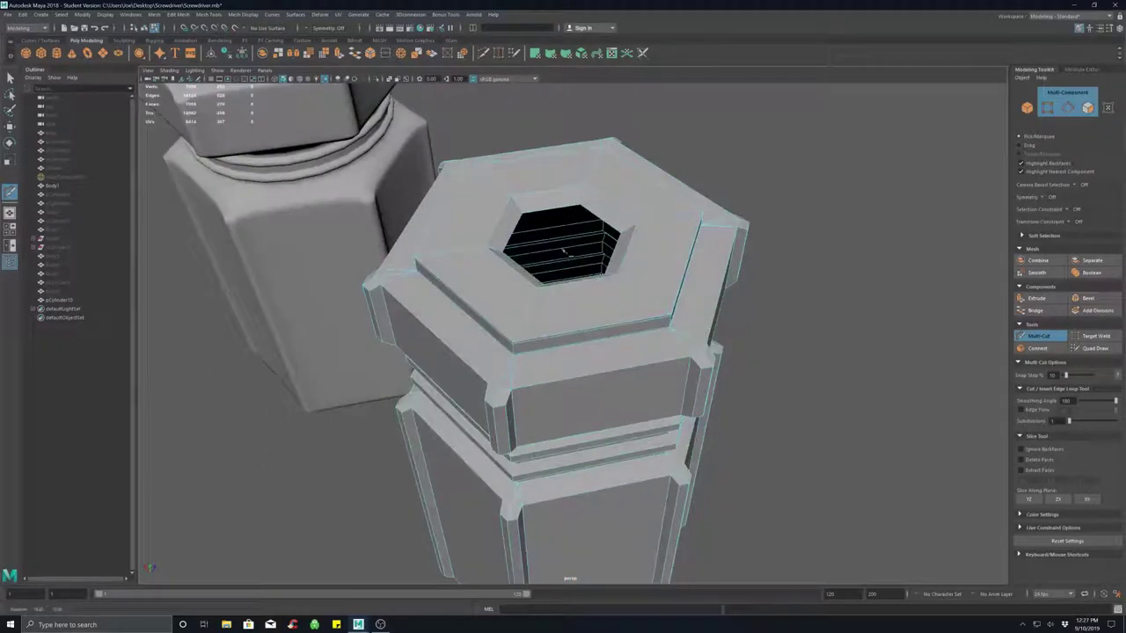
alt+drag(579, 239, 526, 289)
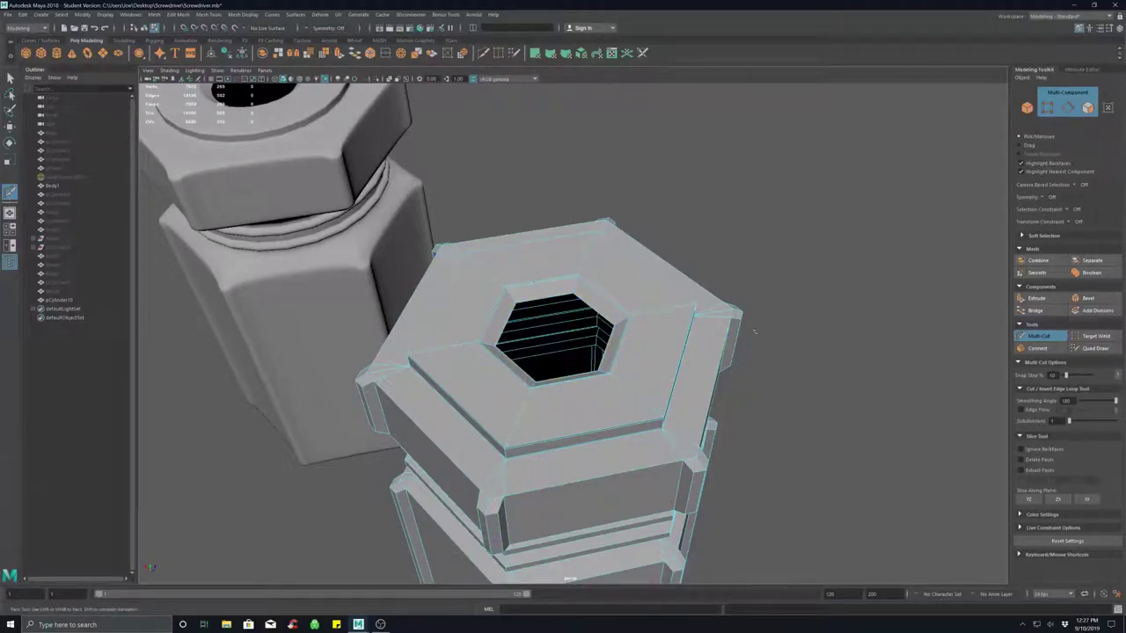
Insert edge loops around the hexagonal head, close to the upper and lower edges of its side faces.
alt+drag(626, 373, 665, 350)
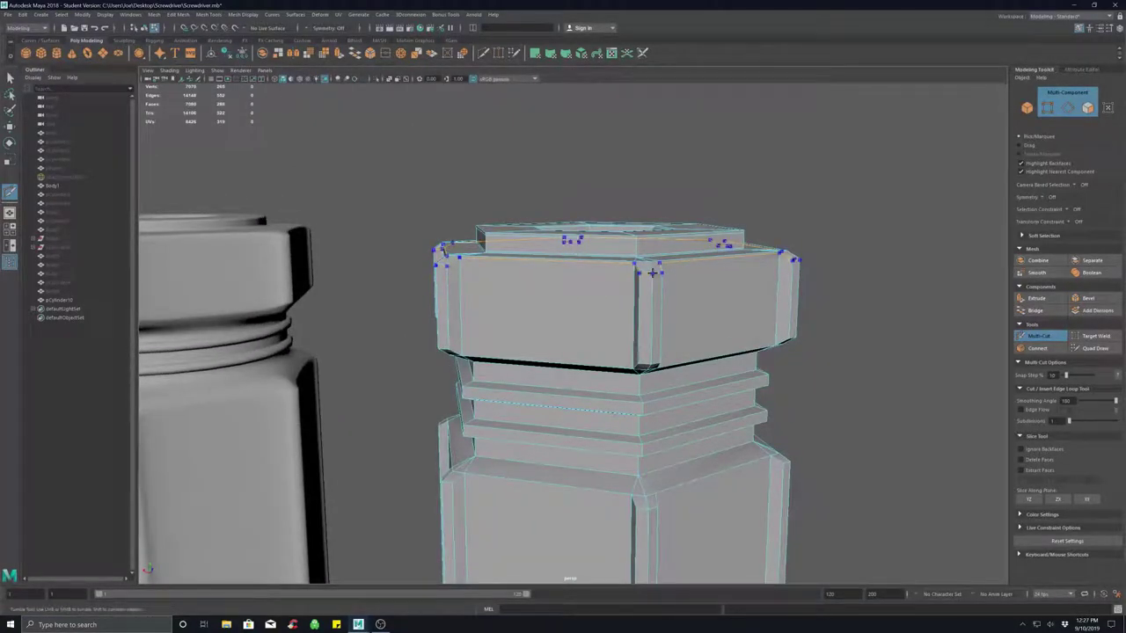
ctrl+click(652, 273)
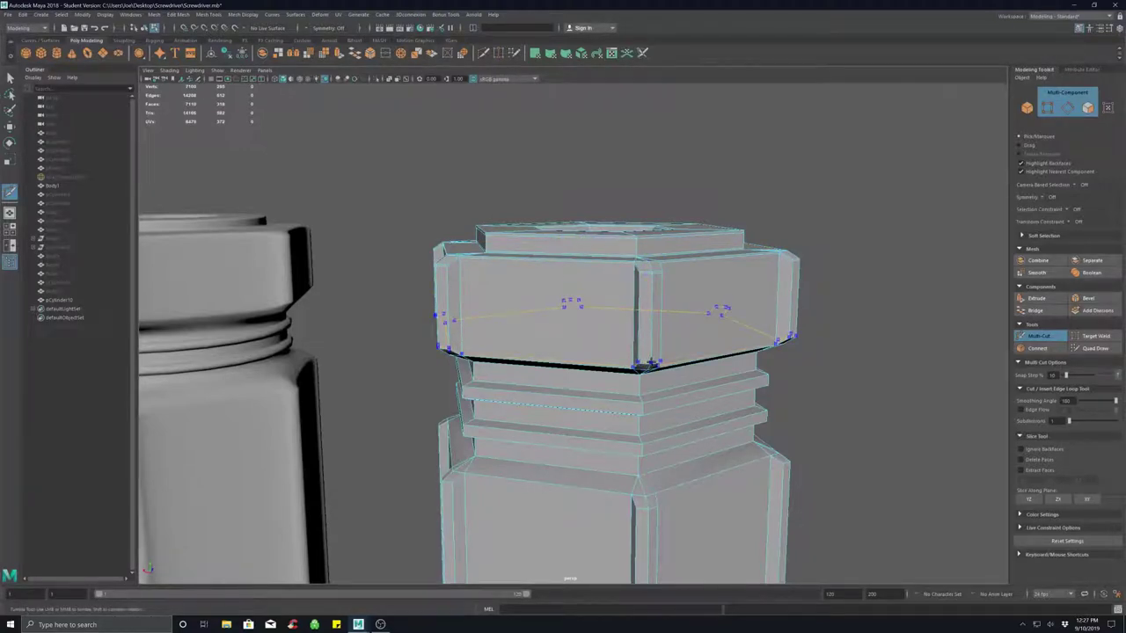
ctrl+click(651, 360)
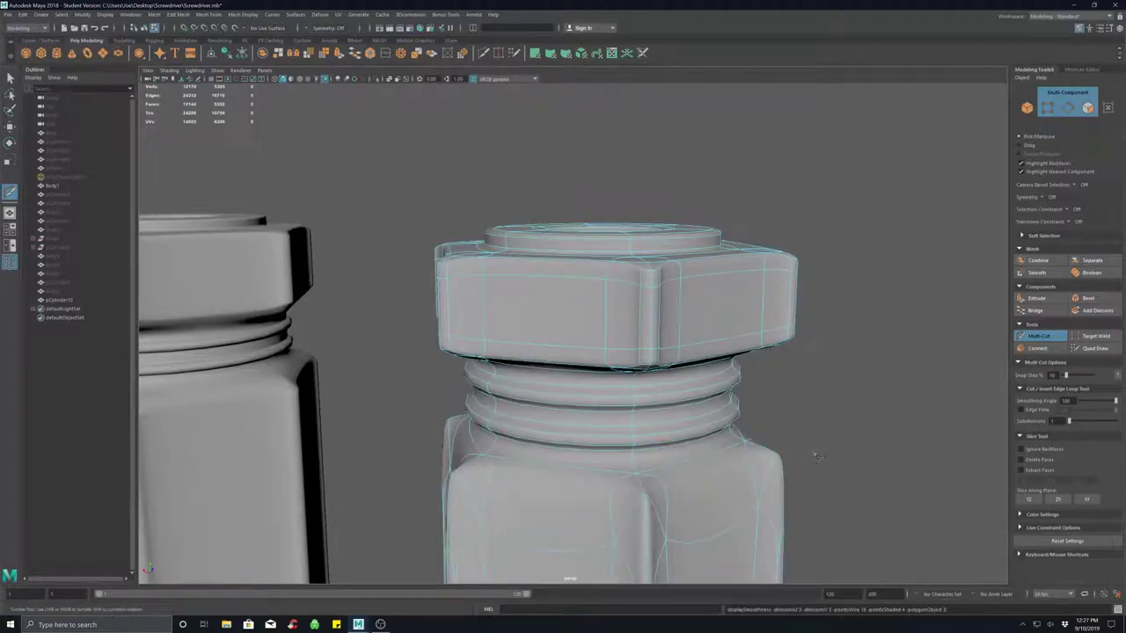
Try a vertical edge loop beside the front corner strip in the smoothed preview, and restore the unsmoothed display.
alt+drag(774, 457, 748, 479)
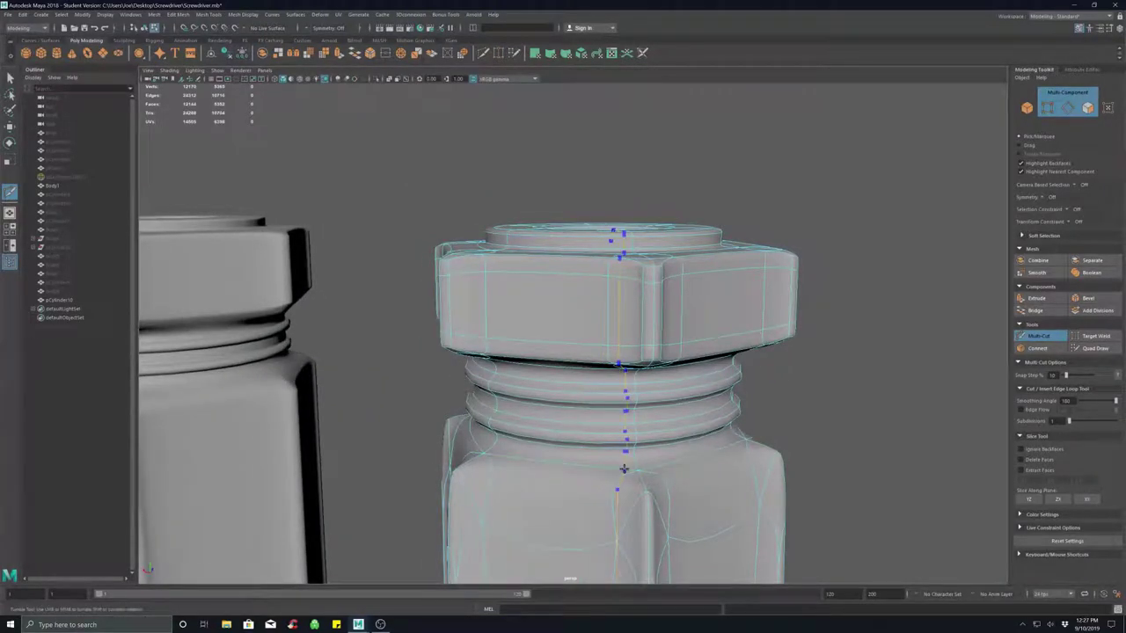
ctrl+click(624, 471)
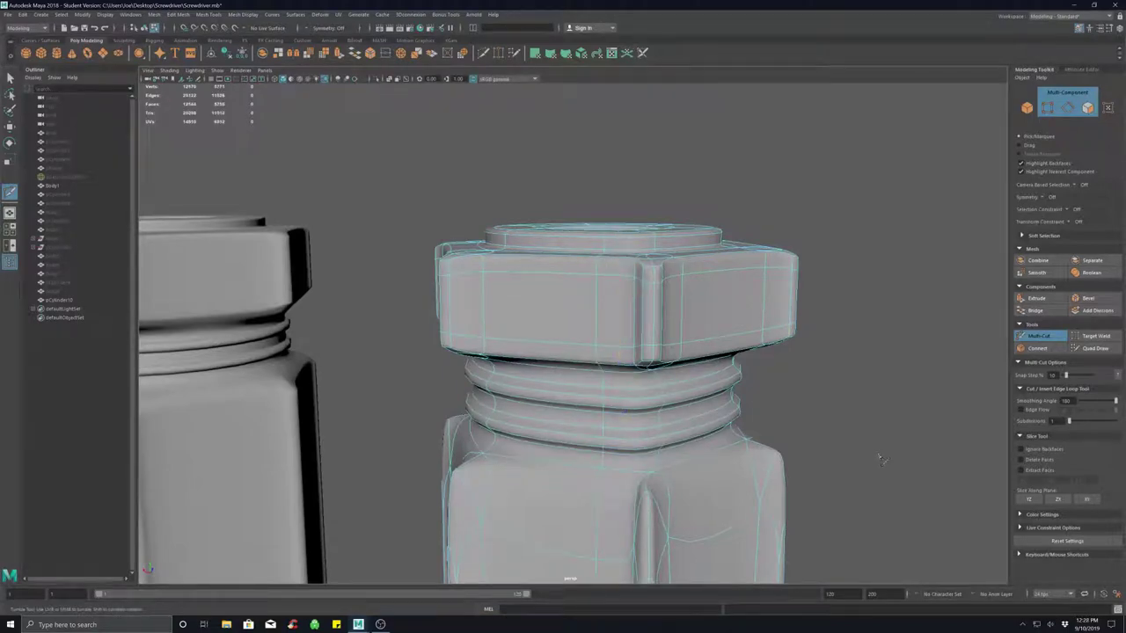
alt+drag(880, 458, 809, 333)
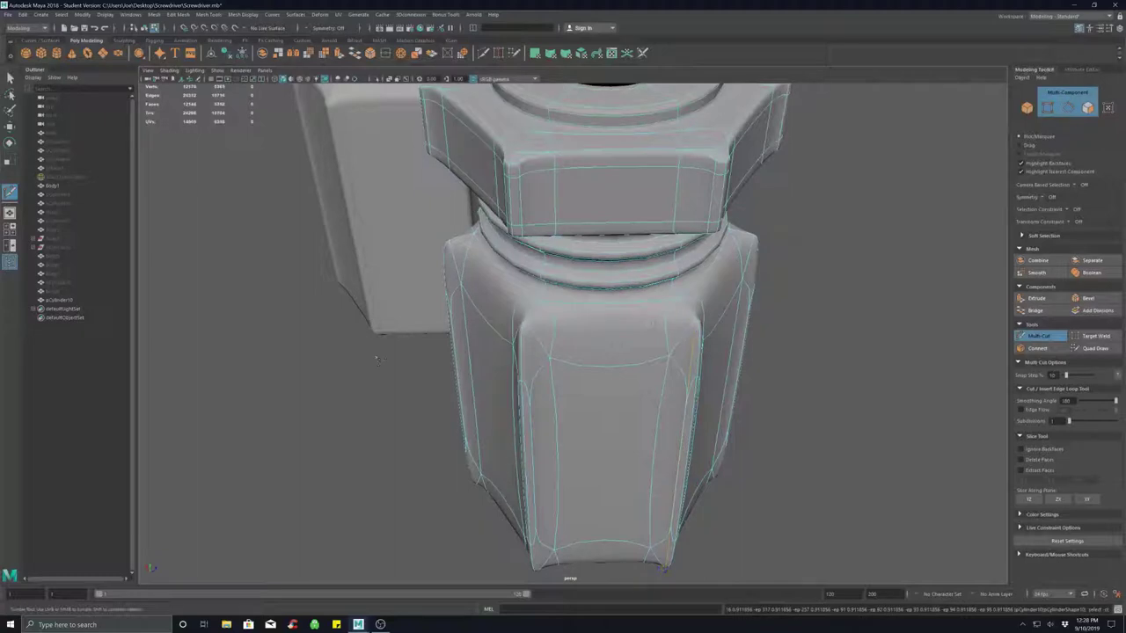
mouse_move(379, 360)
alt+mouse_down()
mouse_move(415, 325)
mouse_move(395, 350)
alt+mouse_up()
alt+drag(598, 374, 627, 435)
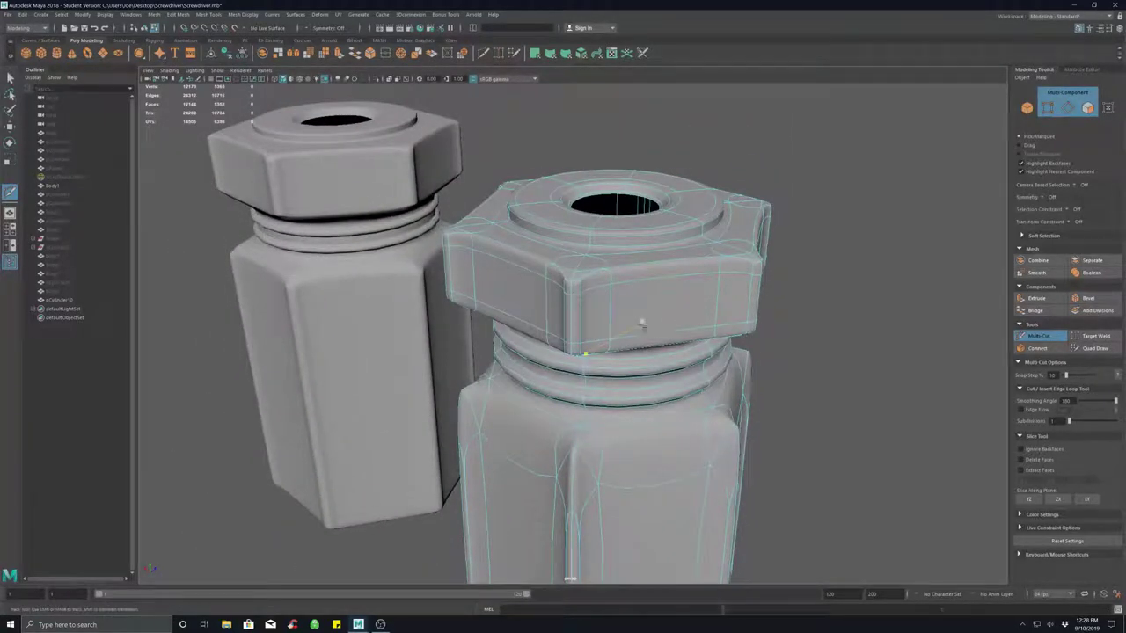
key(1)
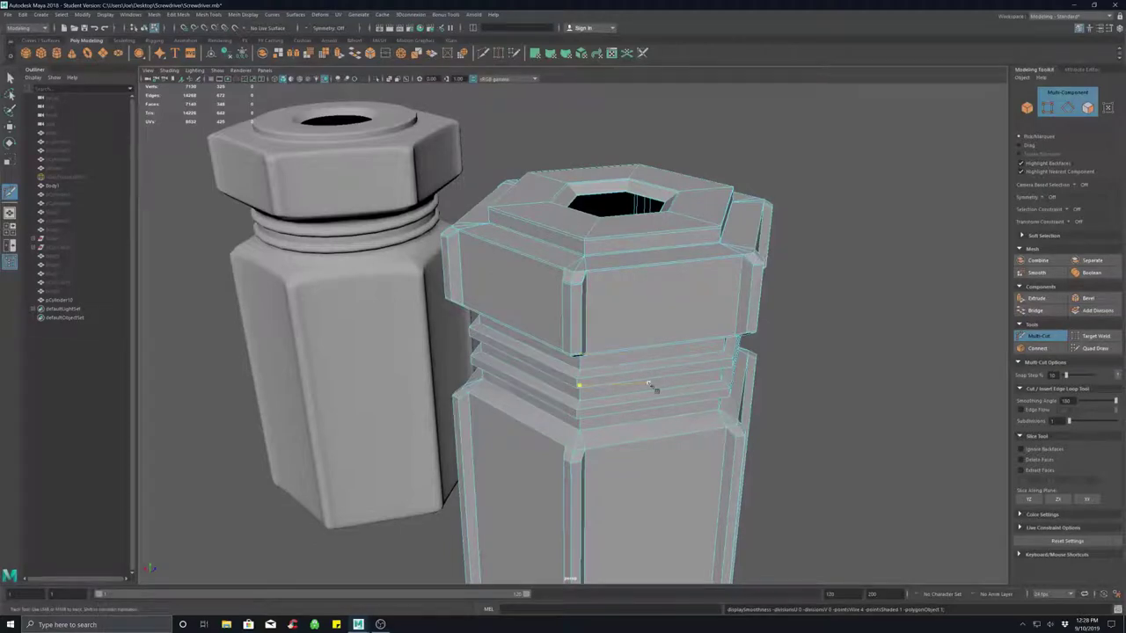
Insert supporting edge loops near the upper and lower edges of the neck band directly below the head.
alt+drag(649, 385, 656, 355)
scroll(578, 264, up, 4)
alt+drag(578, 264, 598, 307)
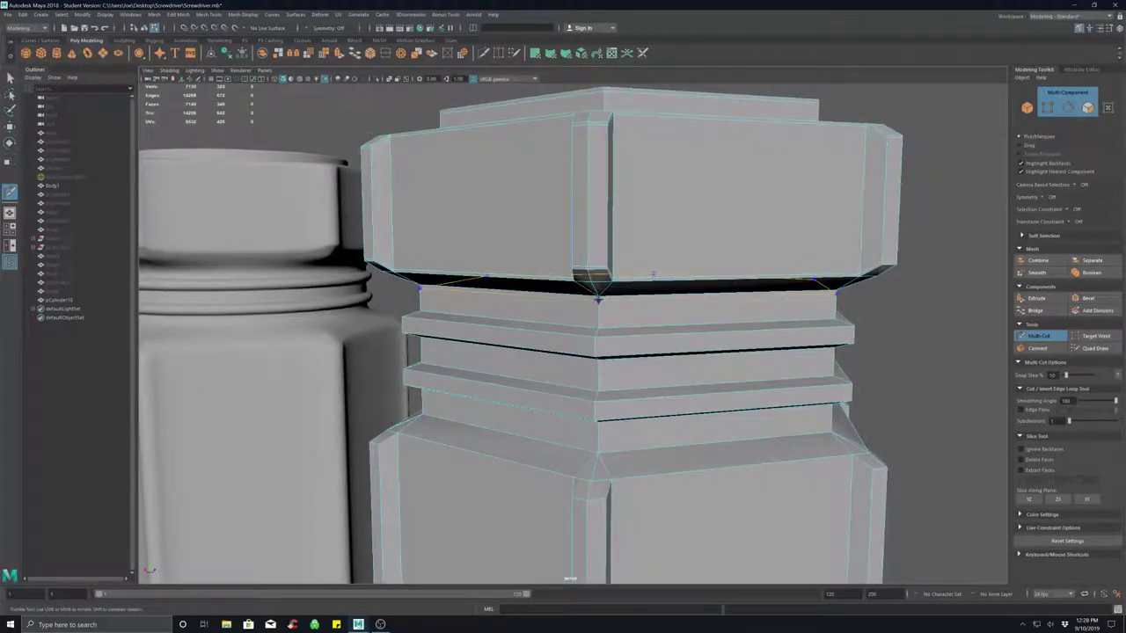
ctrl+click(598, 297)
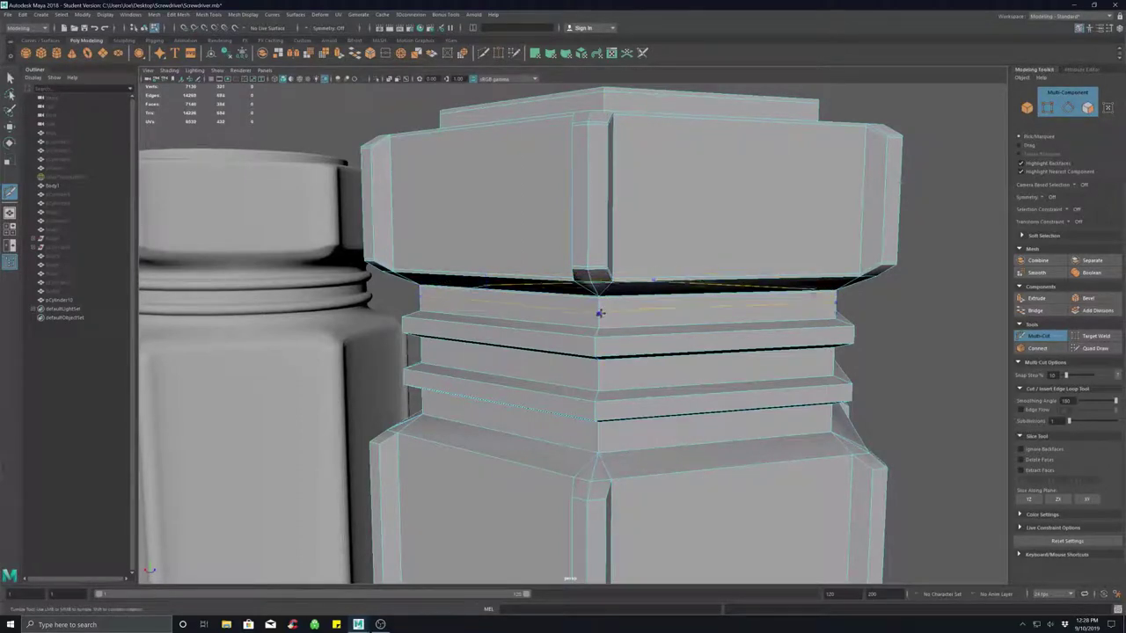
ctrl+click(598, 326)
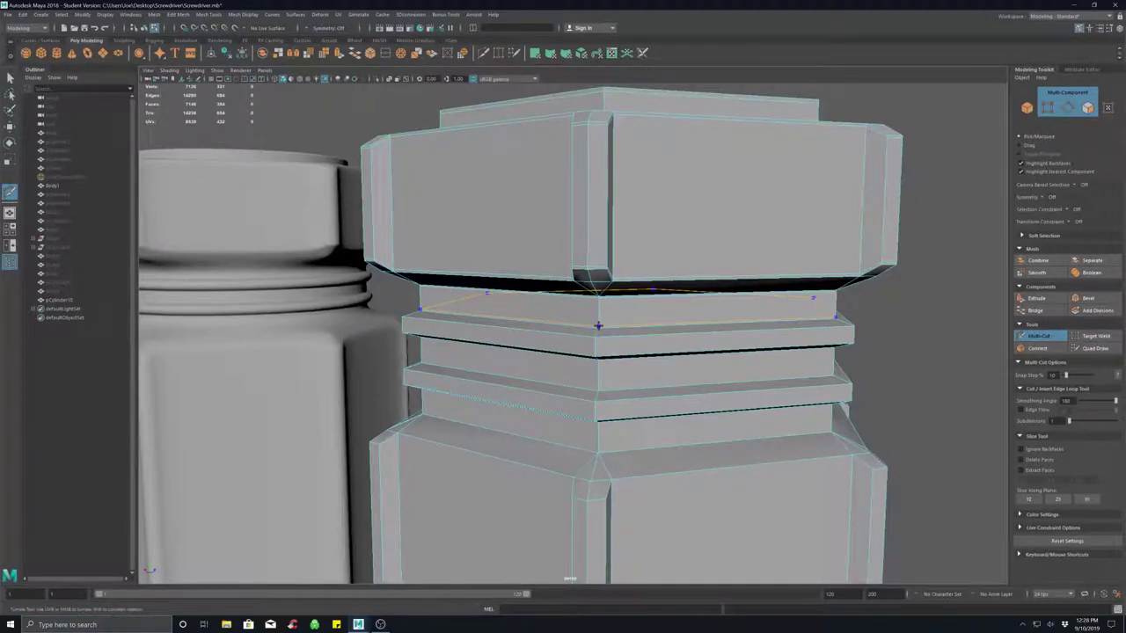
Insert supporting edge loops near the upper and lower edges of the middle and lowest neck bands.
alt+drag(634, 381, 630, 367)
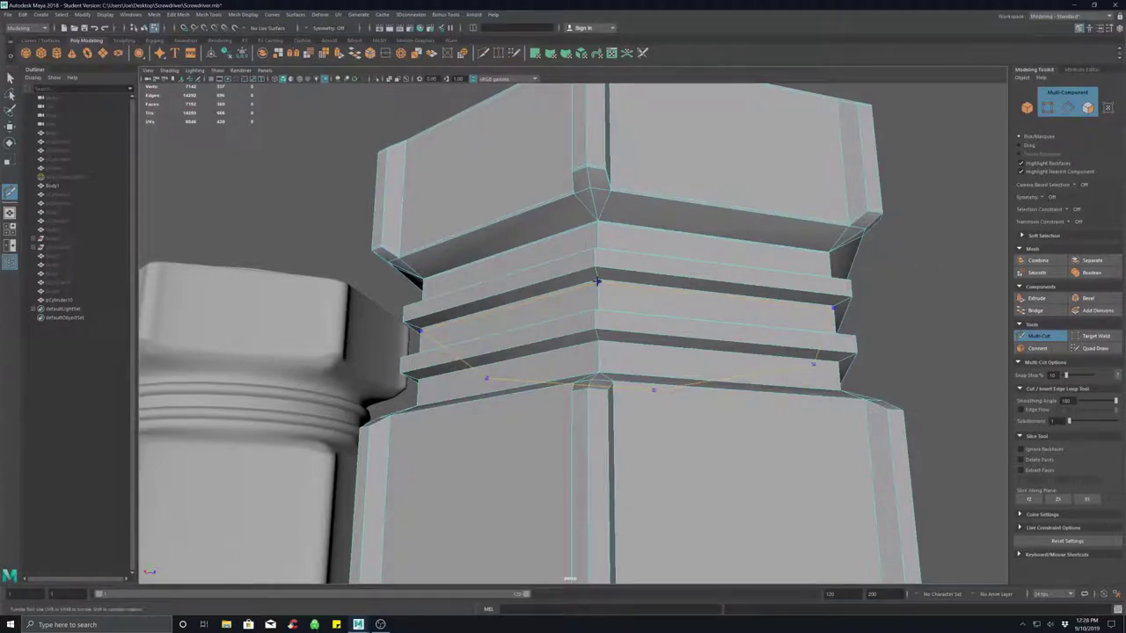
alt+drag(618, 298, 599, 398)
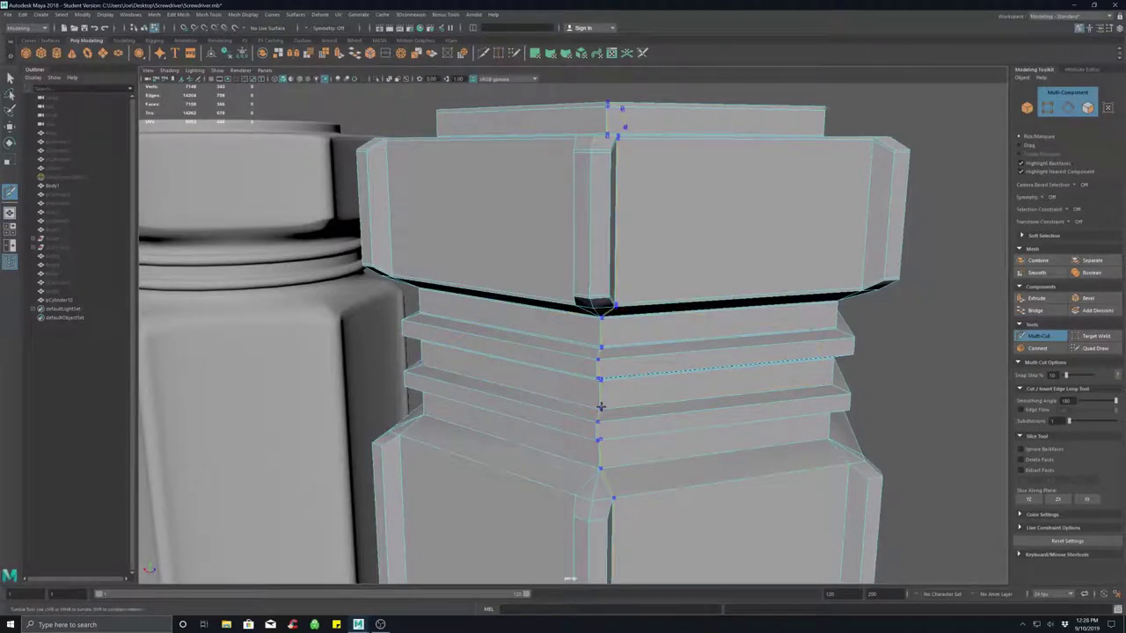
ctrl+click(600, 407)
alt+drag(653, 452, 651, 422)
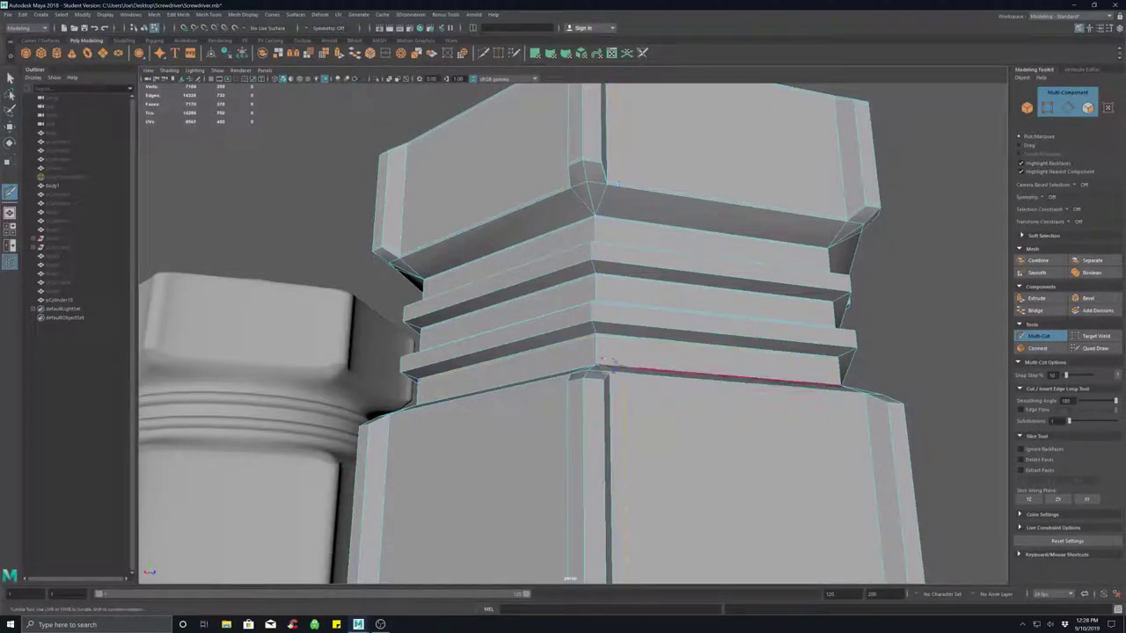
alt+drag(596, 336, 598, 442)
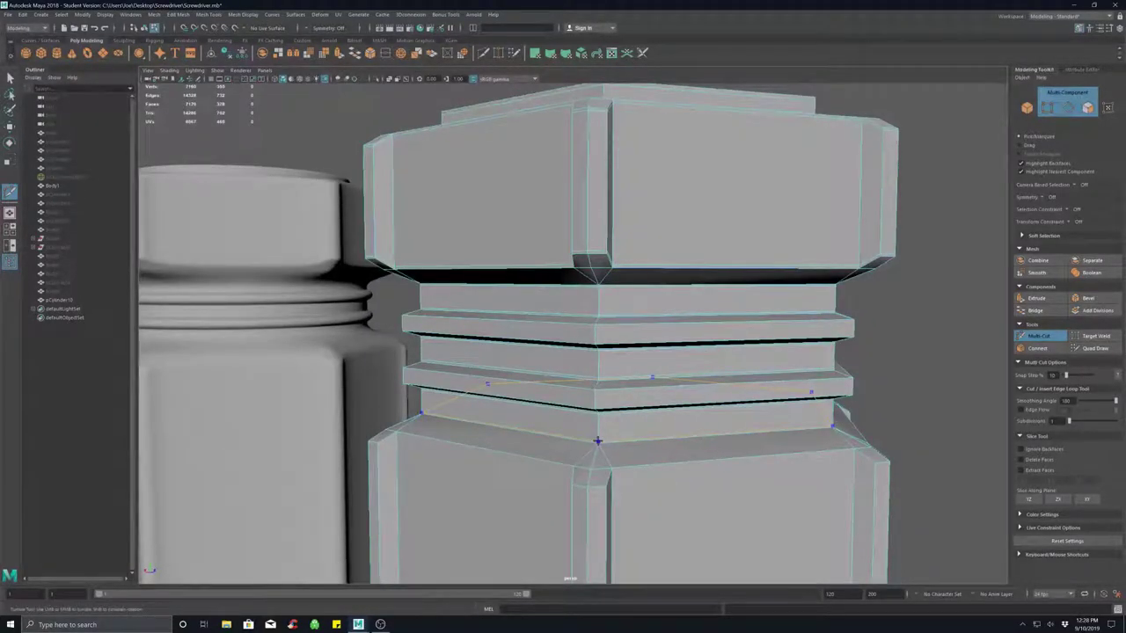
ctrl+click(598, 441)
Insert edge loops around the lower body, close to the upper and lower ends of its side faces.
scroll(700, 413, down, 3)
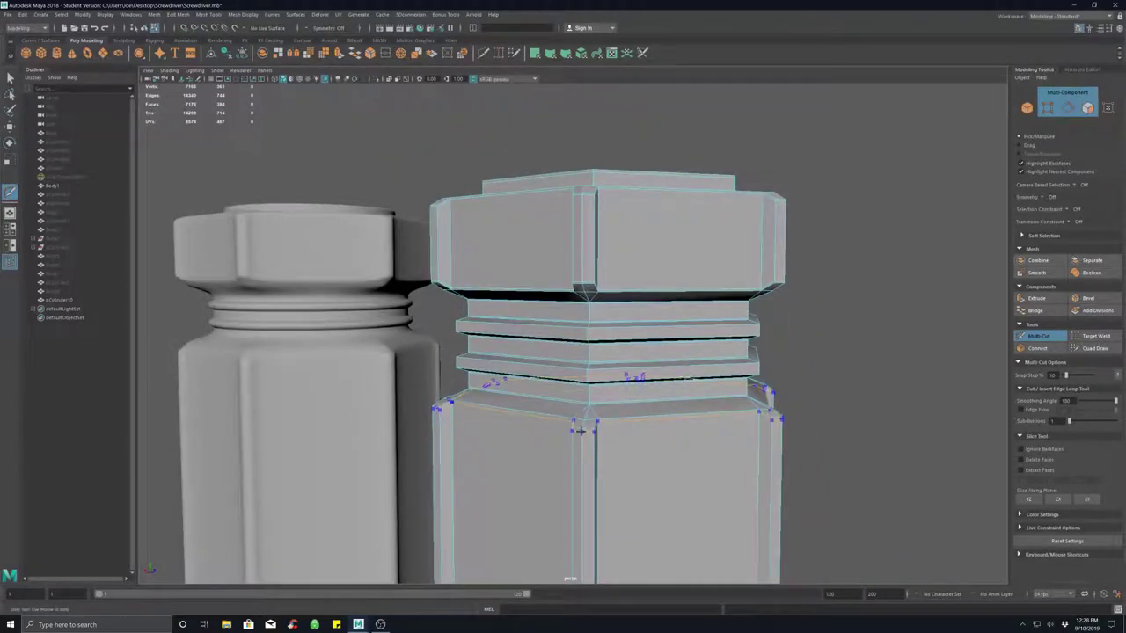
ctrl+click(582, 430)
alt+middle_drag(673, 472, 673, 180)
alt+middle_drag(661, 438, 645, 345)
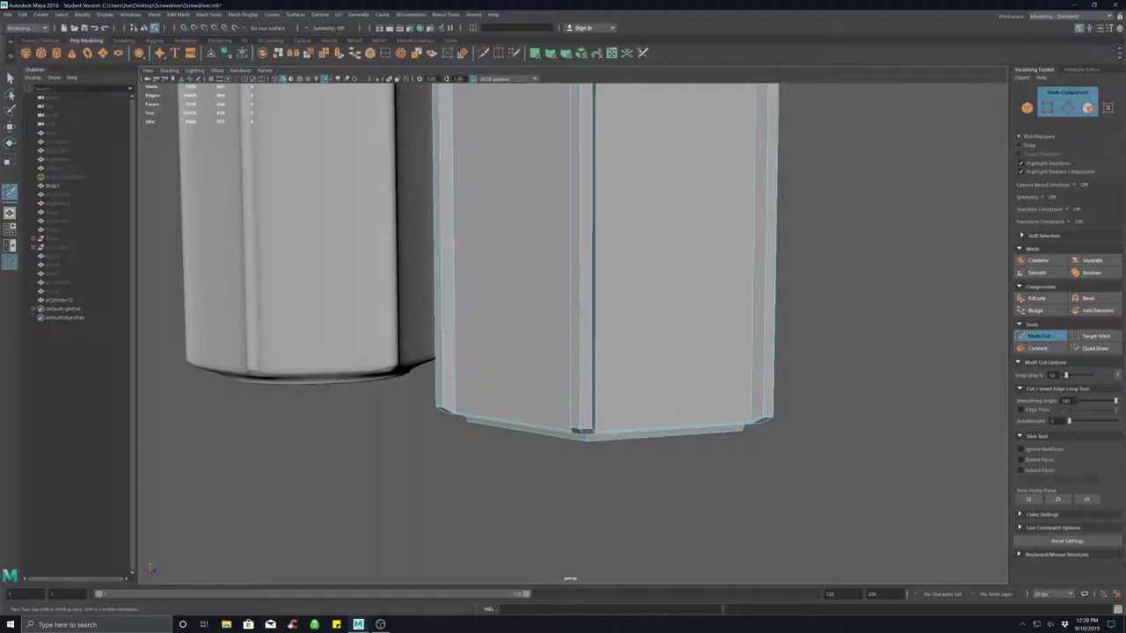
Insert a supporting edge loop around the stepped cap at the part's bottom end, and leave Multi-Cut.
alt+drag(583, 431, 610, 370)
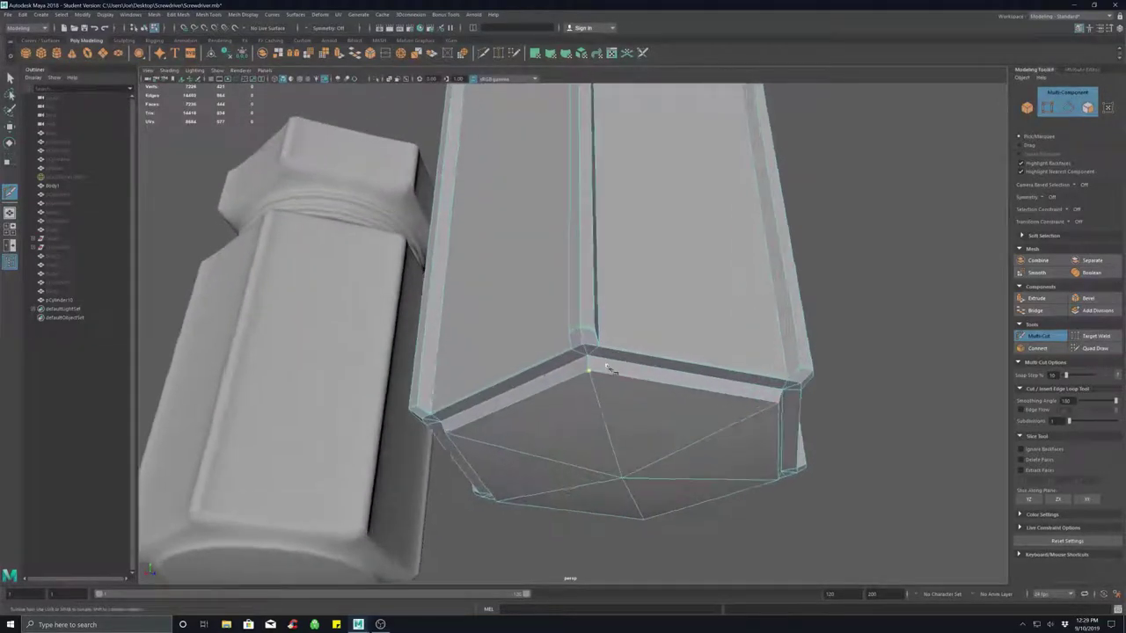
scroll(609, 369, up, 3)
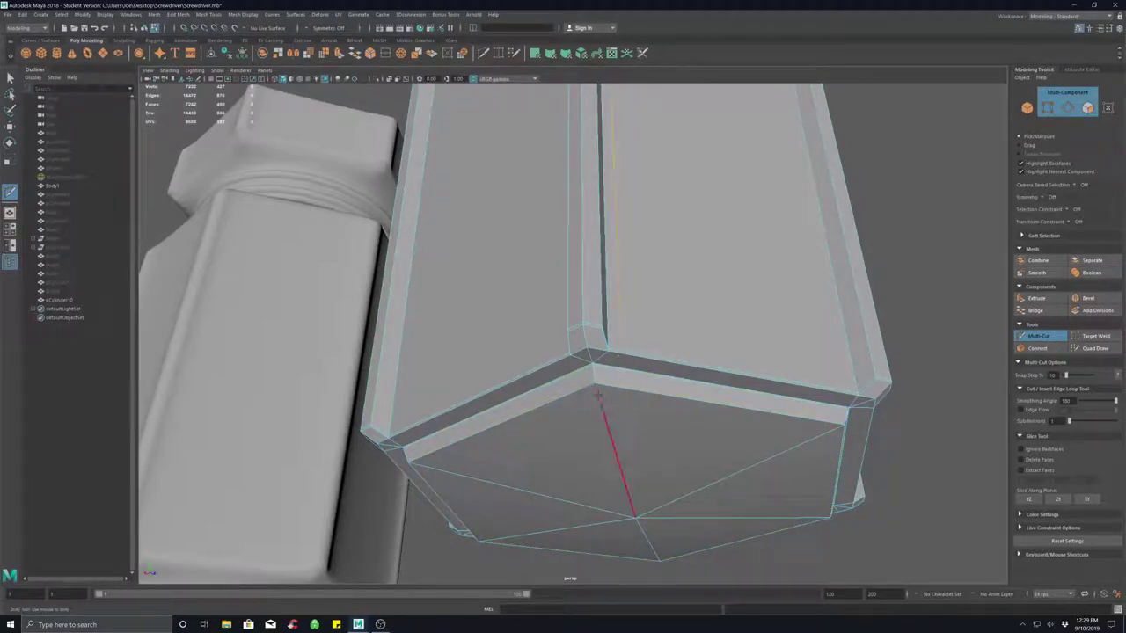
alt+drag(845, 429, 813, 444)
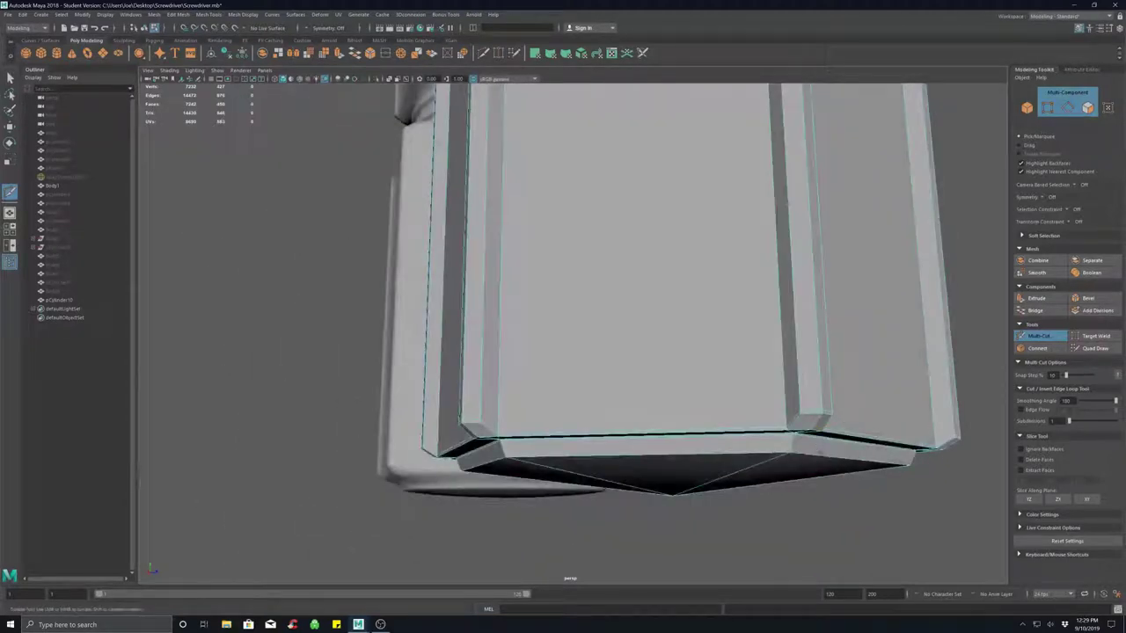
key(q)
scroll(600, 384, down, 4)
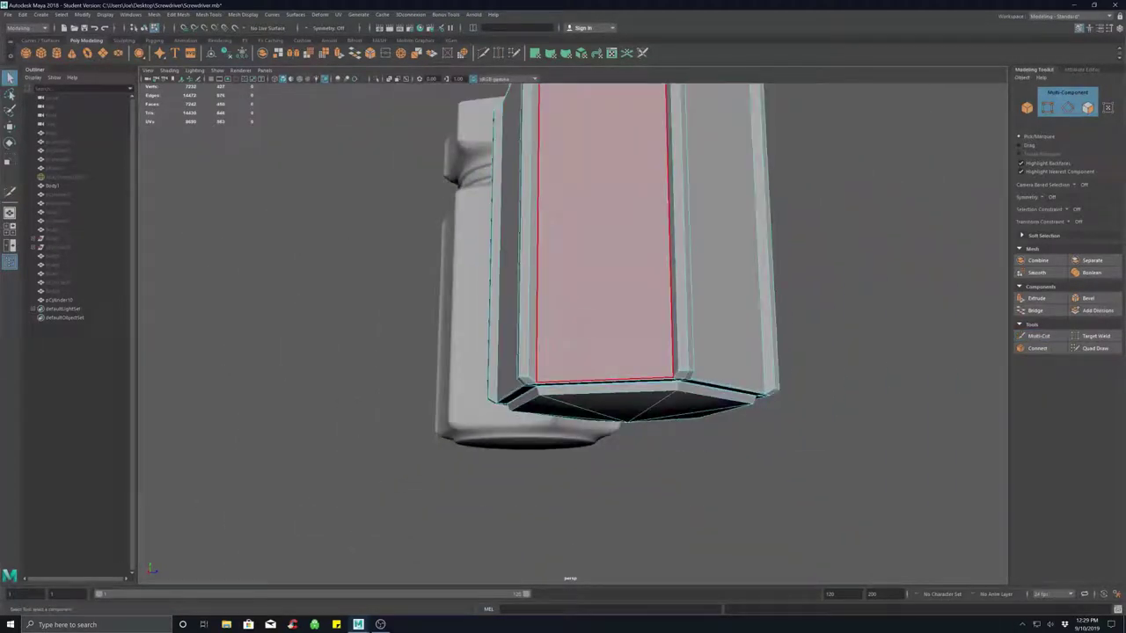
Select the whole part in object mode, display it smoothed, and deselect it.
alt+drag(596, 331, 651, 417)
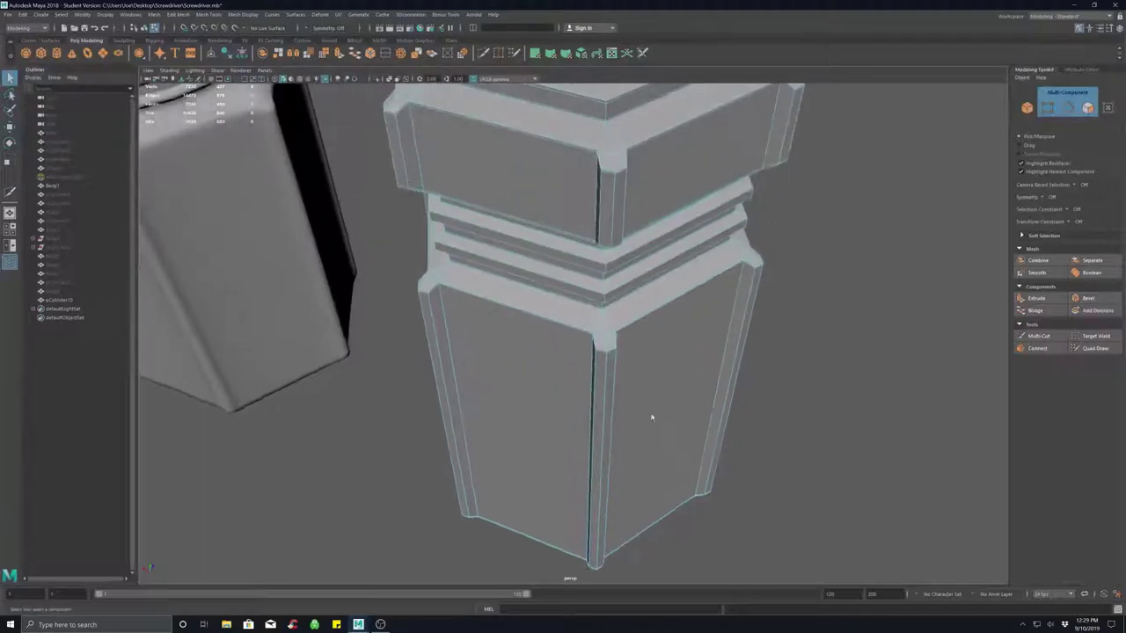
right_drag(623, 358, 666, 342)
scroll(539, 367, down, 6)
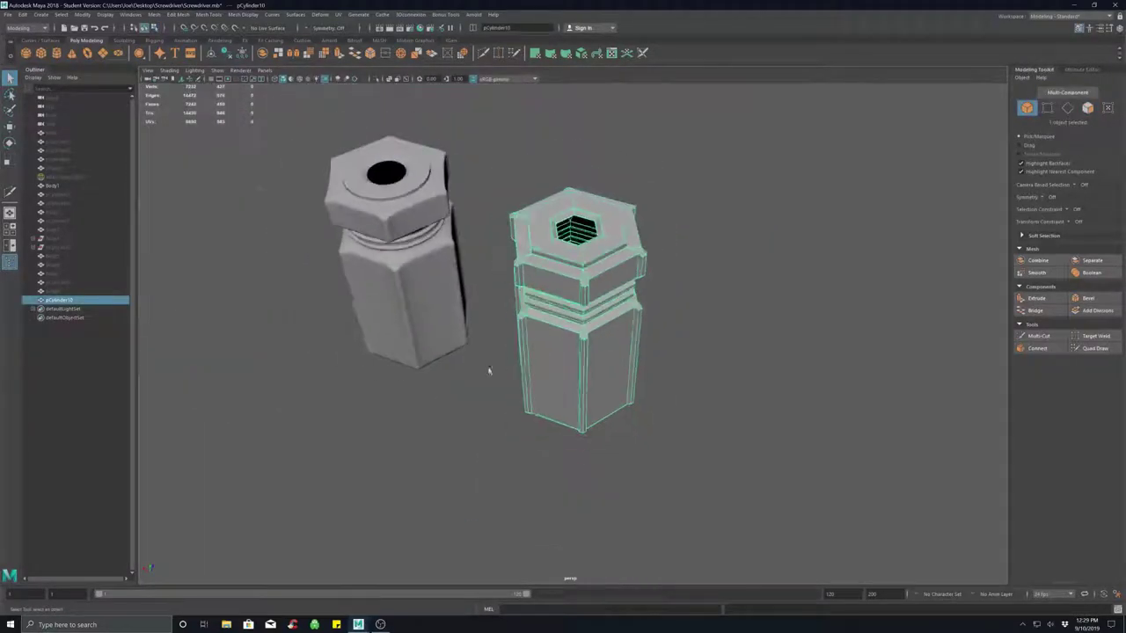
alt+drag(490, 372, 471, 378)
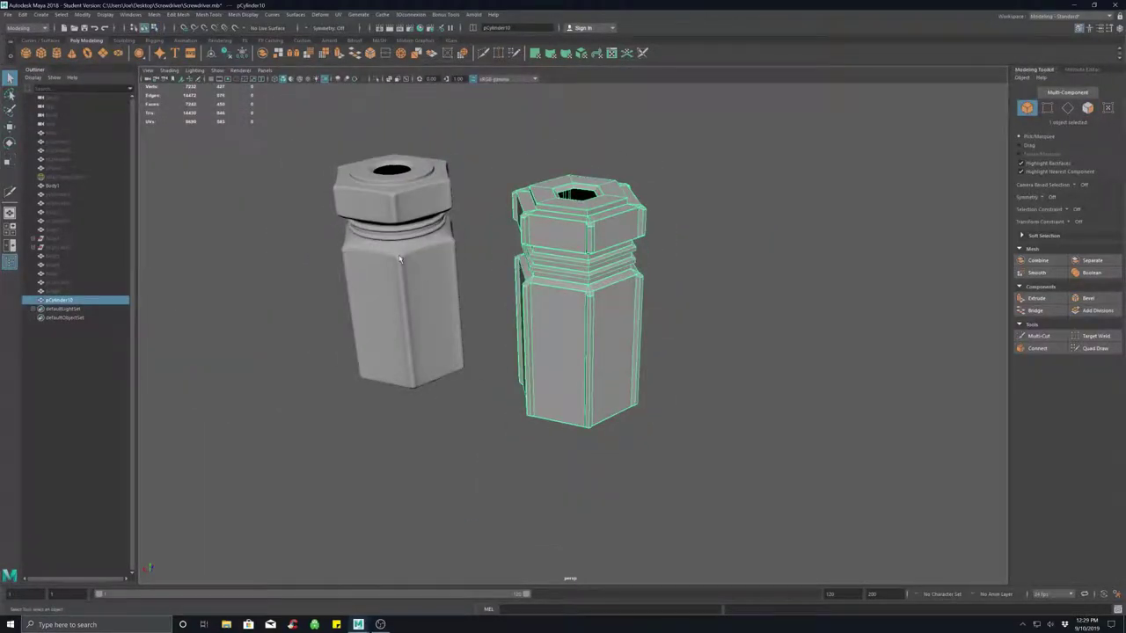
key(3)
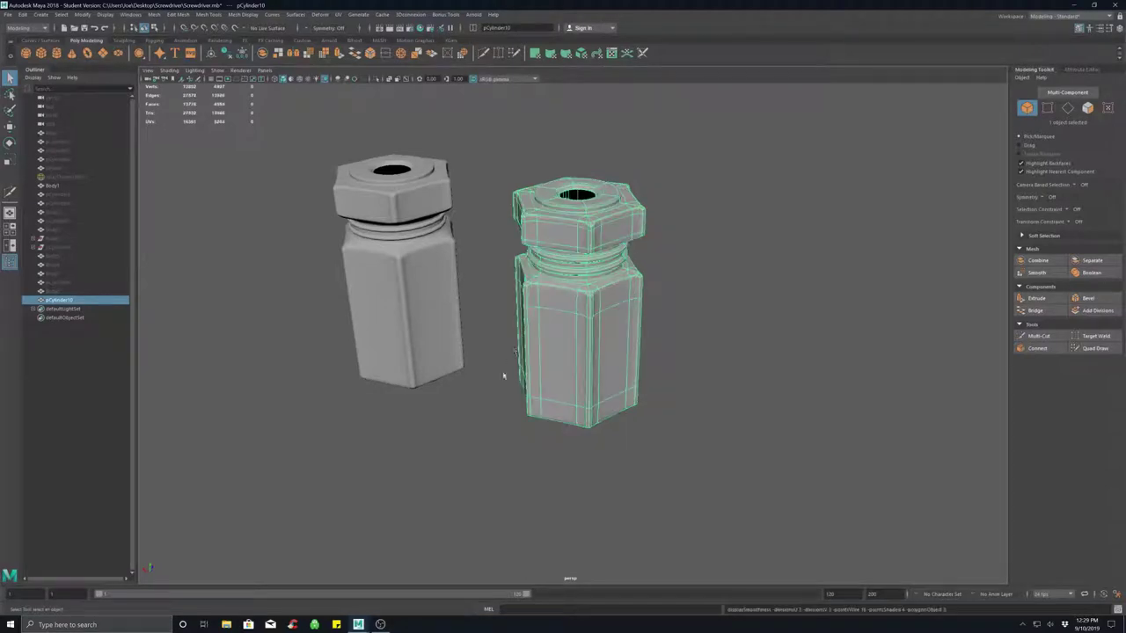
mouse_move(492, 378)
right_down()
mouse_move(515, 370)
mouse_move(502, 372)
right_up()
click(494, 394)
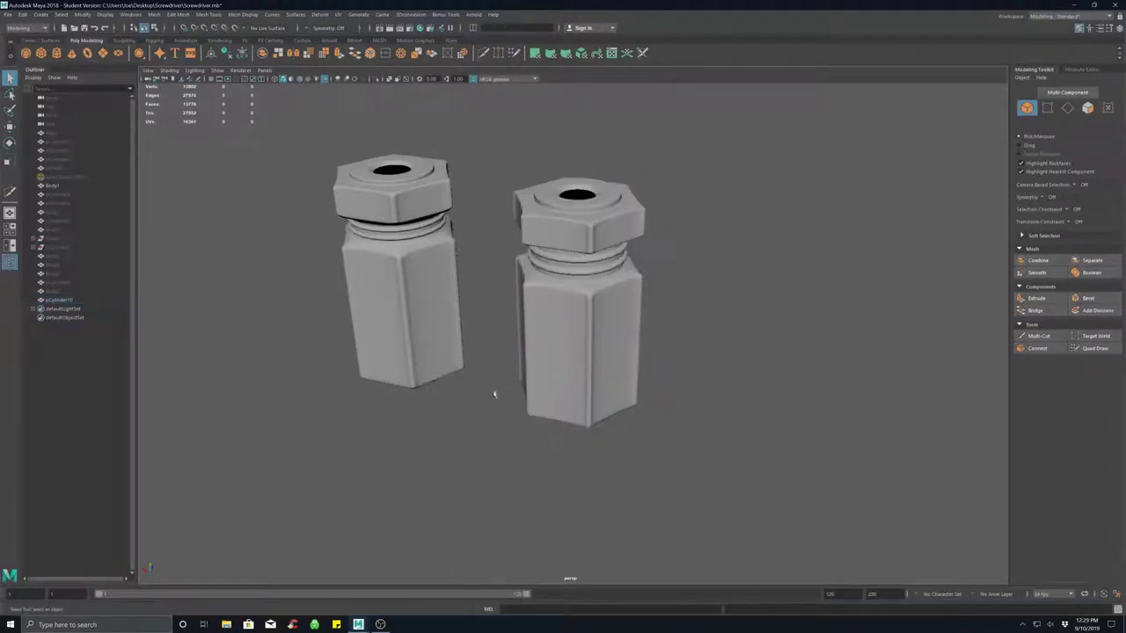
Compare the smoothed part with the finished body from the side, from below and from above.
mouse_move(508, 387)
alt+mouse_down()
mouse_move(498, 417)
mouse_move(524, 401)
mouse_move(486, 352)
mouse_move(498, 270)
mouse_move(492, 422)
mouse_move(487, 378)
mouse_move(517, 410)
mouse_move(553, 420)
mouse_move(492, 366)
mouse_move(497, 381)
alt+mouse_up()
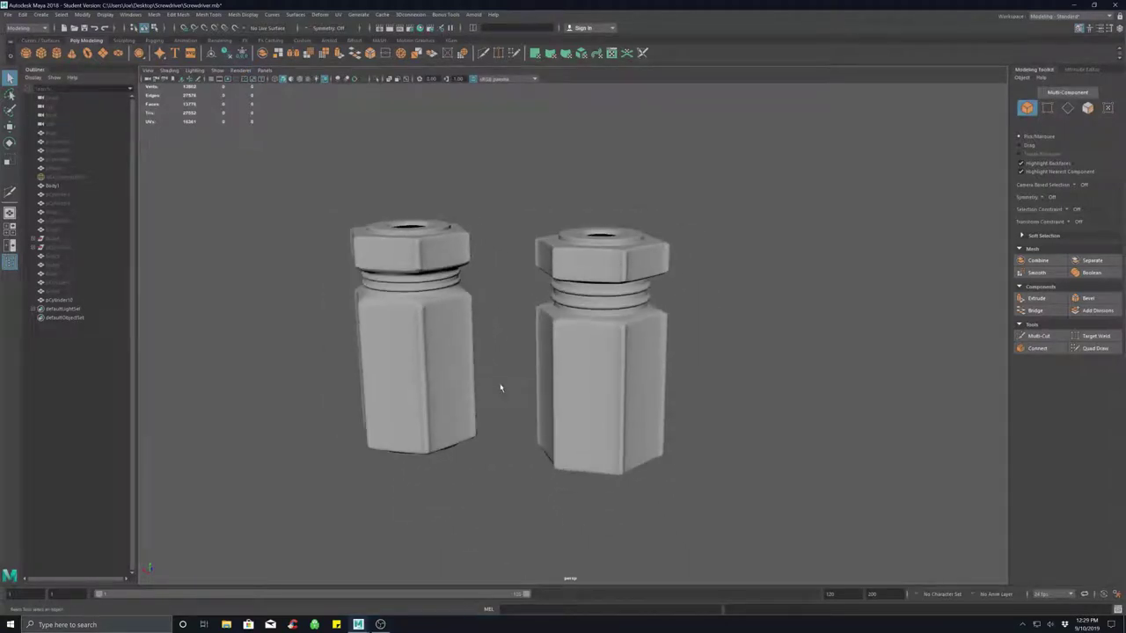
scroll(500, 388, up, 5)
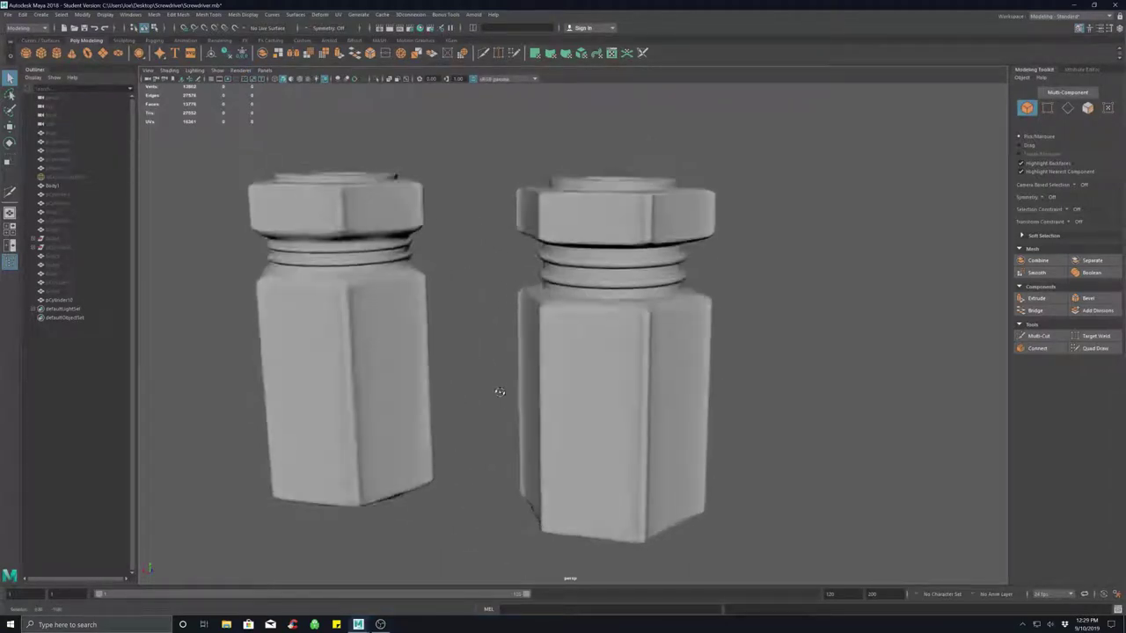
alt+drag(499, 391, 503, 362)
alt+drag(498, 387, 493, 365)
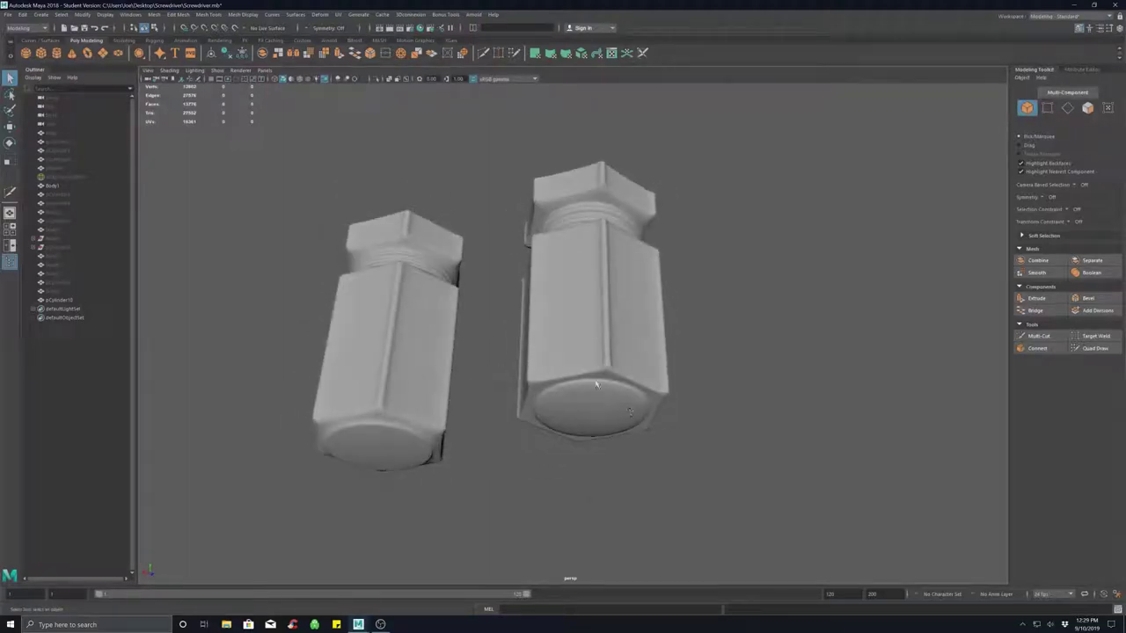
alt+drag(580, 411, 596, 380)
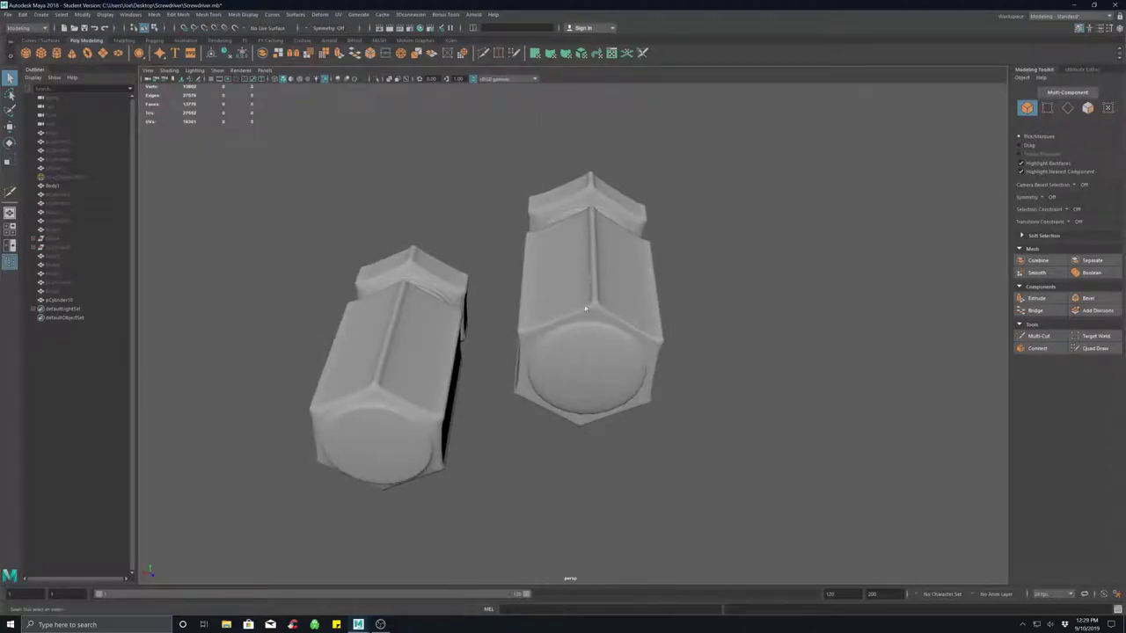
alt+drag(585, 308, 488, 355)
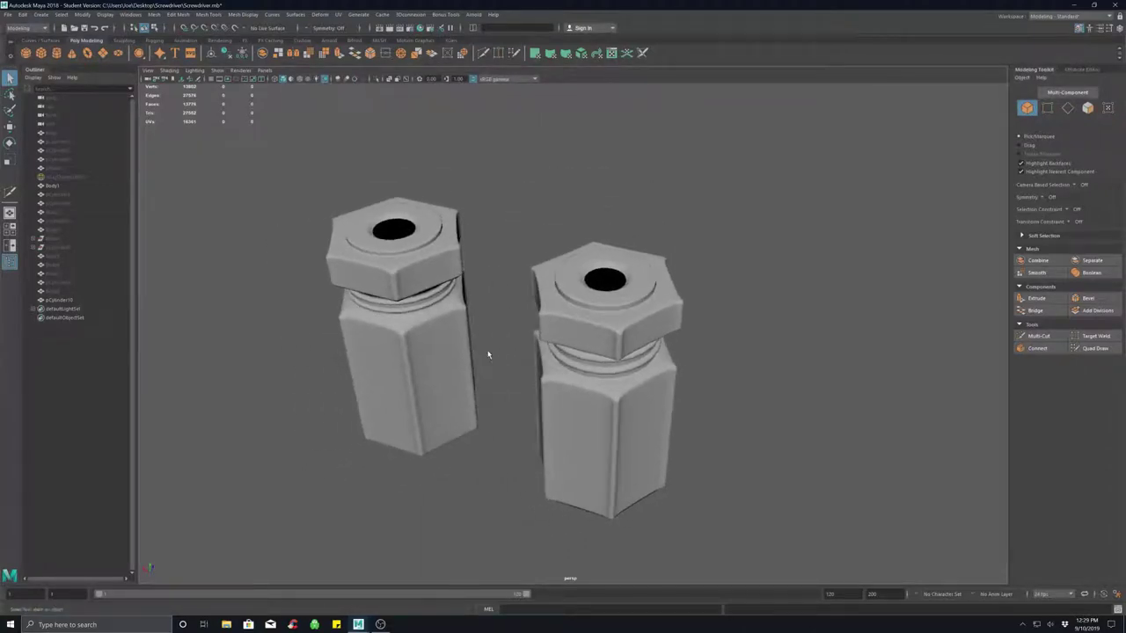